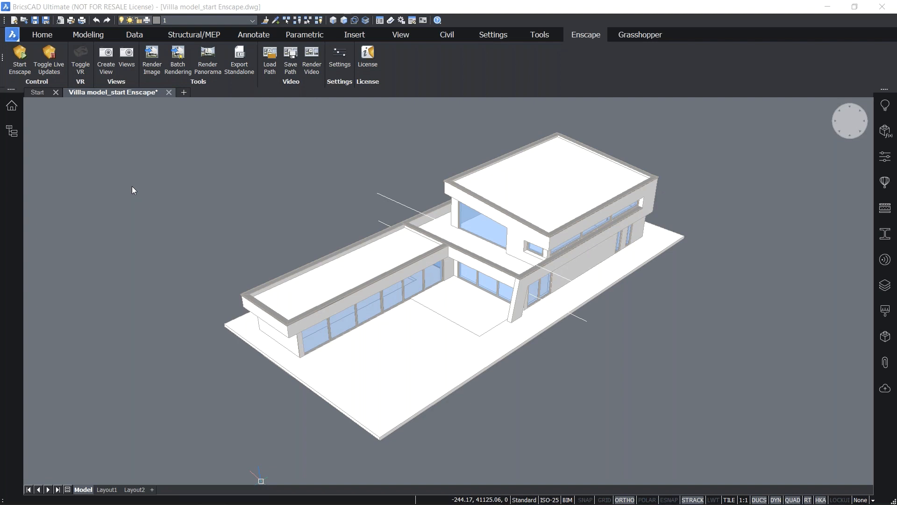
Start Enscape for the villa model and fly the live rendering in close to the courtyard facade
left_click(711, 369)
left_click(709, 367)
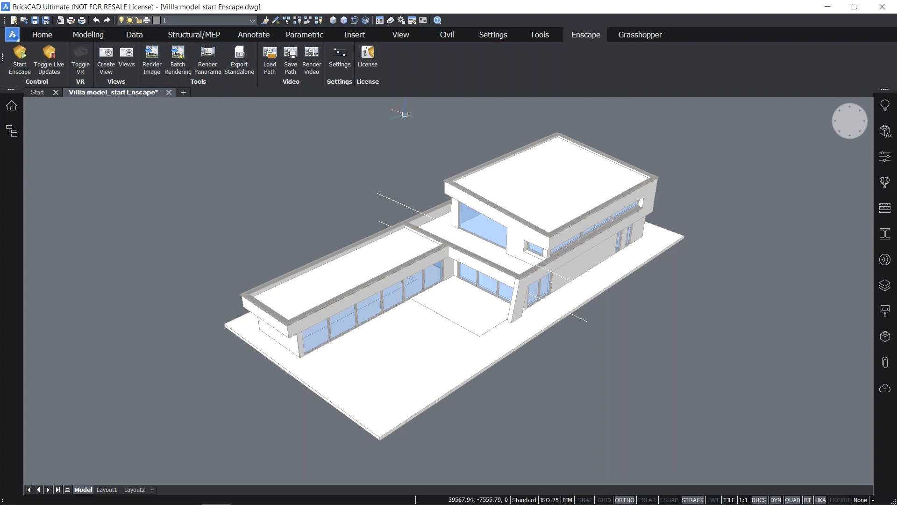
left_click(21, 63)
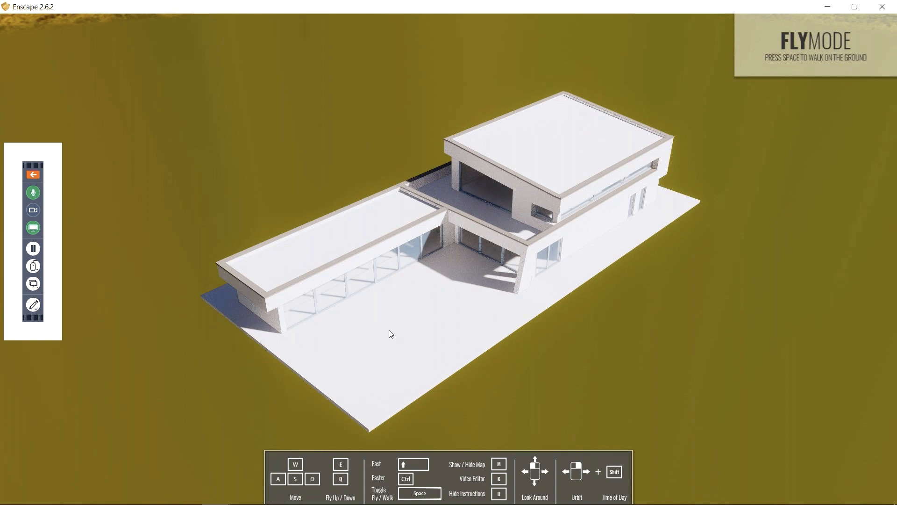
mouse_move(389, 330)
left_mouse_down()
mouse_move(411, 329)
mouse_move(390, 332)
left_mouse_up()
key("w")
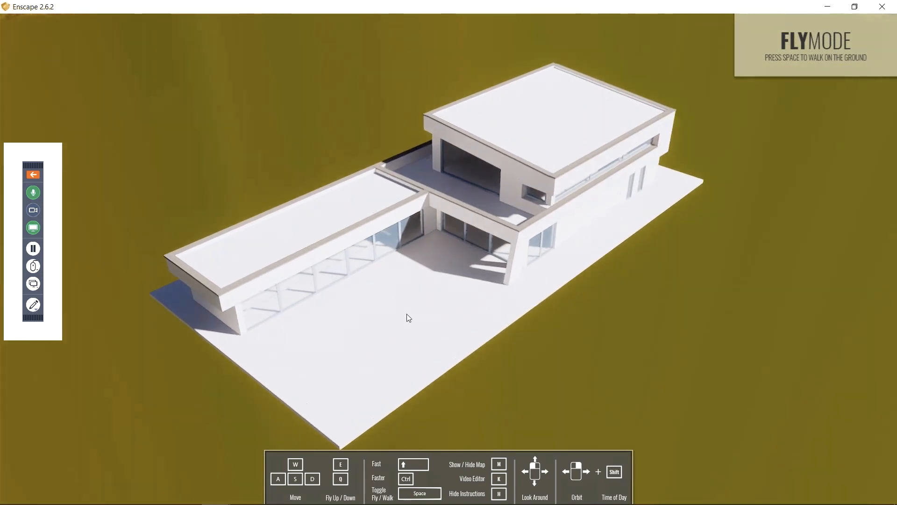
key("w")
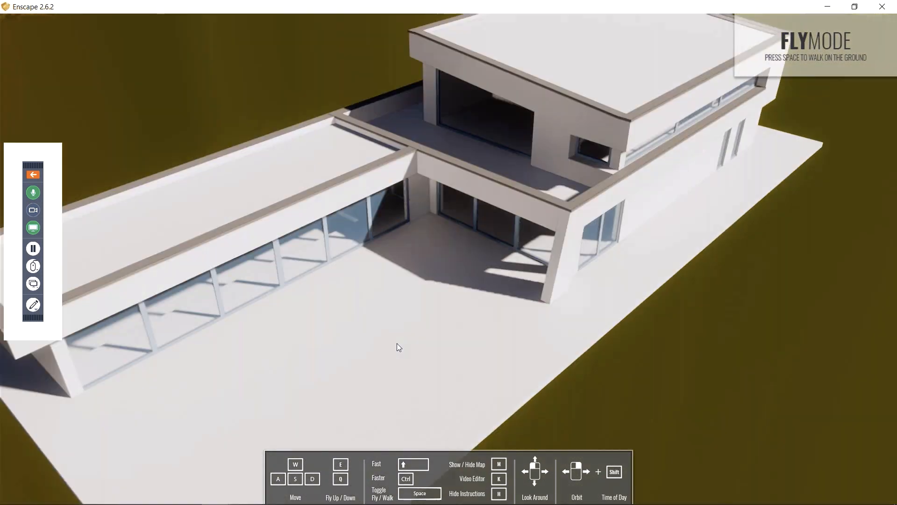
key("s")
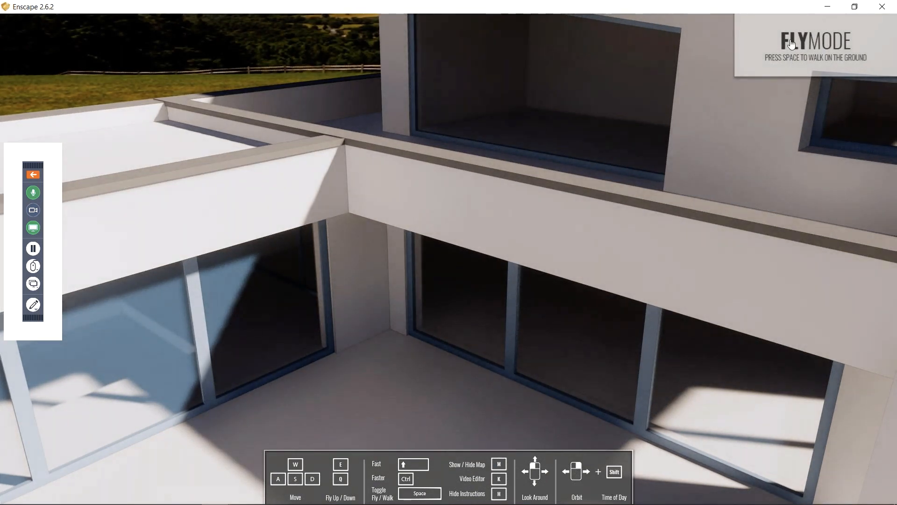
Switch the rendering to walk mode and examine the glazed courtyard facades from ground level
key("space")
left_click_drag(664, 222, 584, 256)
key("space")
key("space")
key("s")
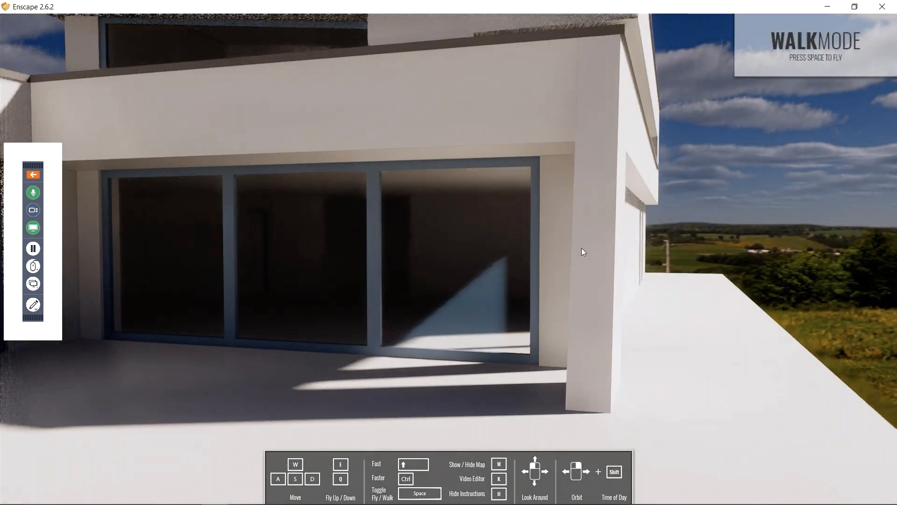
key("s")
key("a")
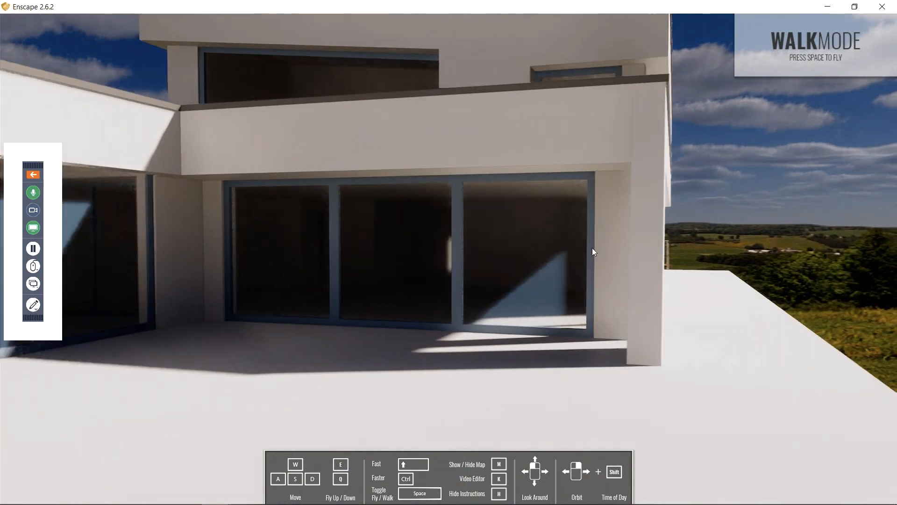
key("a")
key("s")
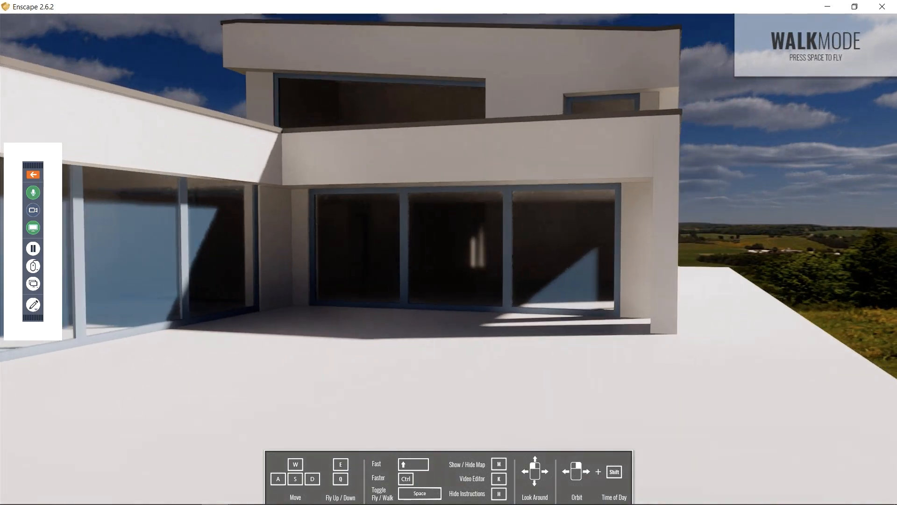
key("a")
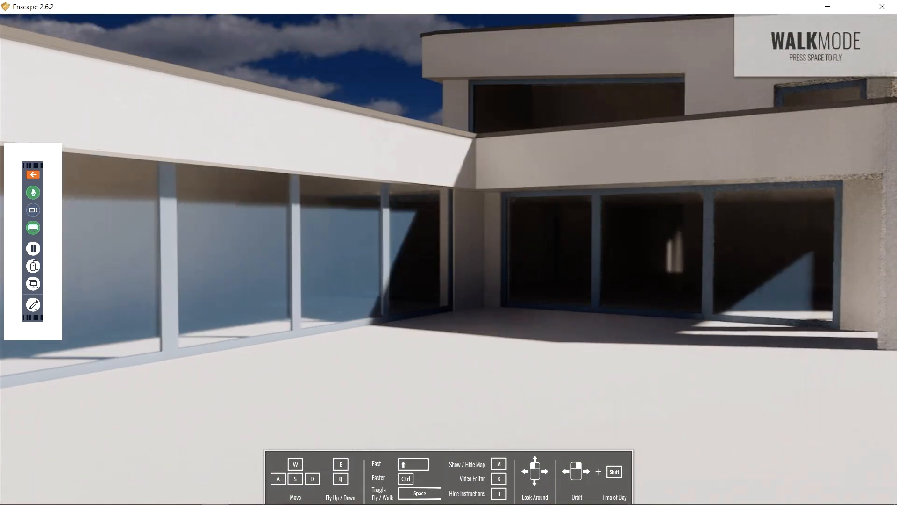
left_click_drag(449, 252, 649, 253)
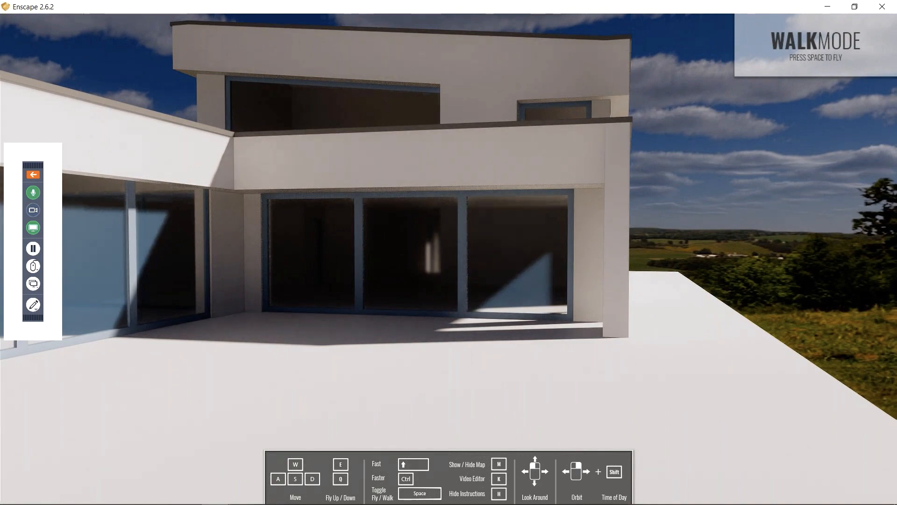
left_click_drag(649, 253, 668, 234)
Restore the Enscape and BricsCAD windows from full screen and arrange them side by side
left_click(855, 7)
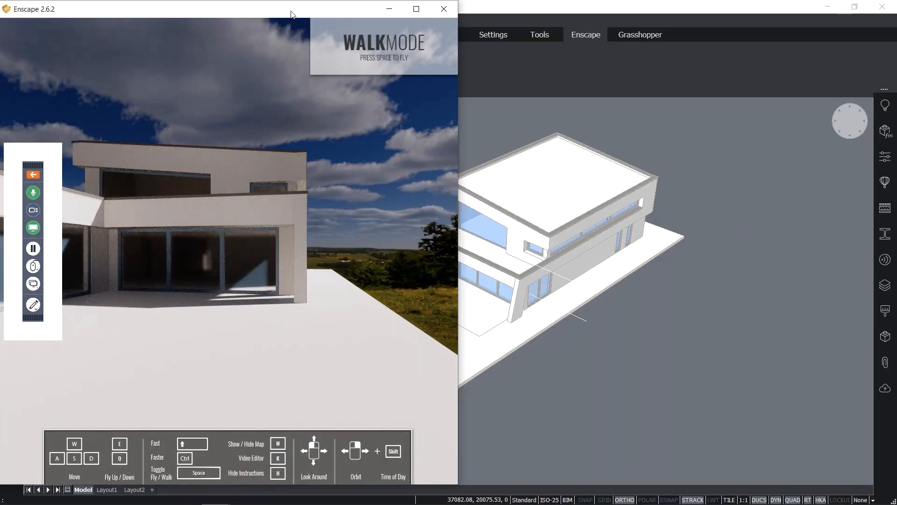
left_click_drag(290, 14, 294, 15)
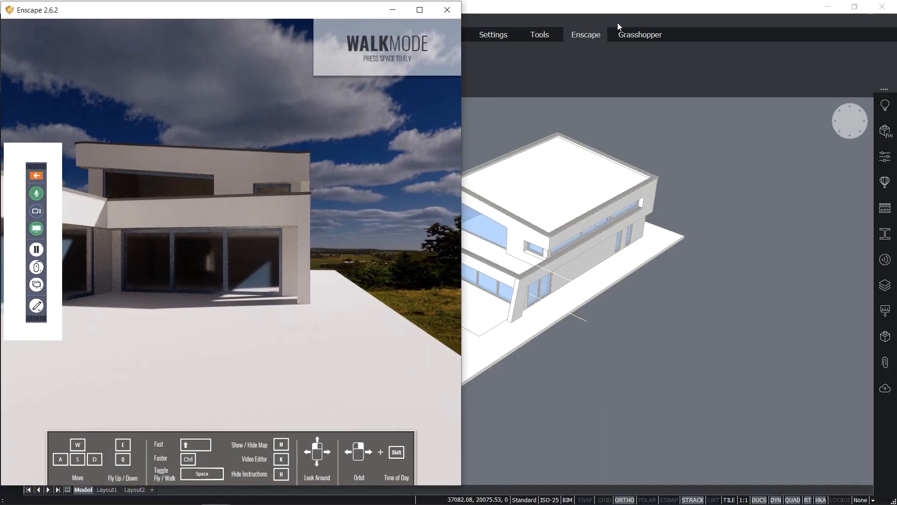
left_click(708, 13)
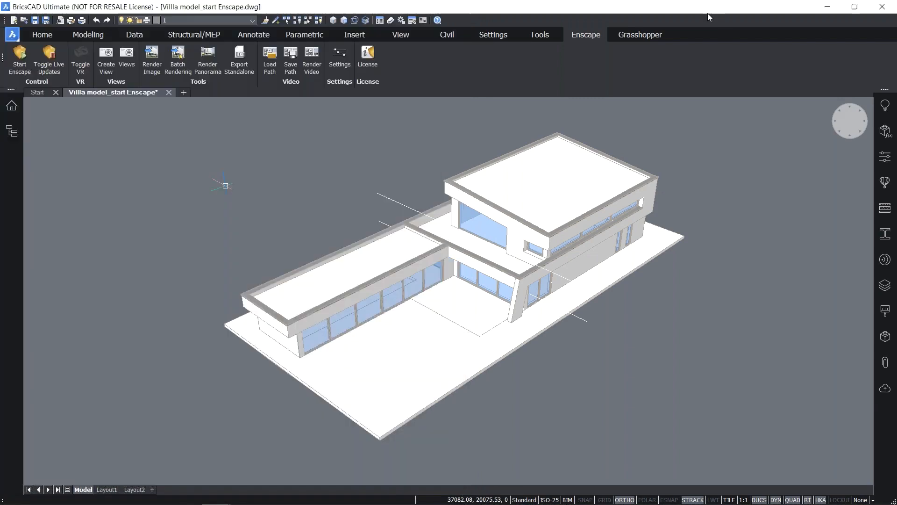
left_click(857, 8)
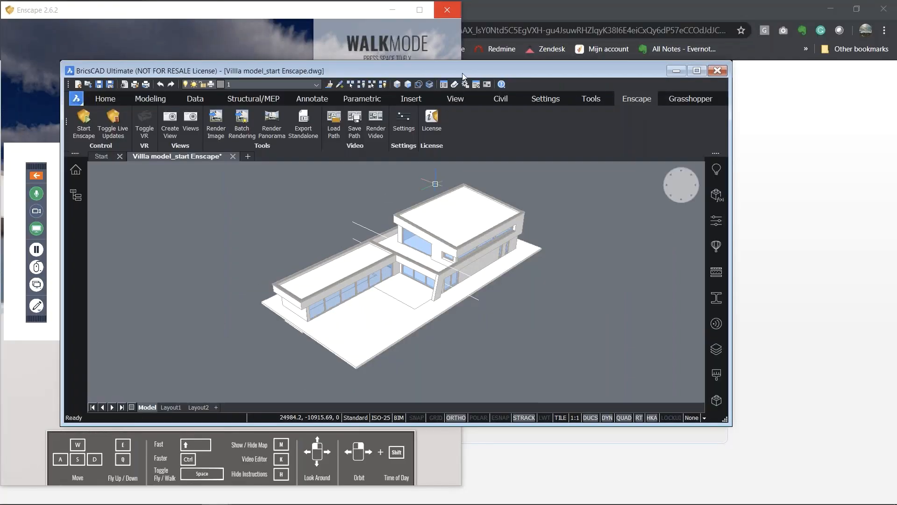
left_click_drag(464, 76, 636, 15)
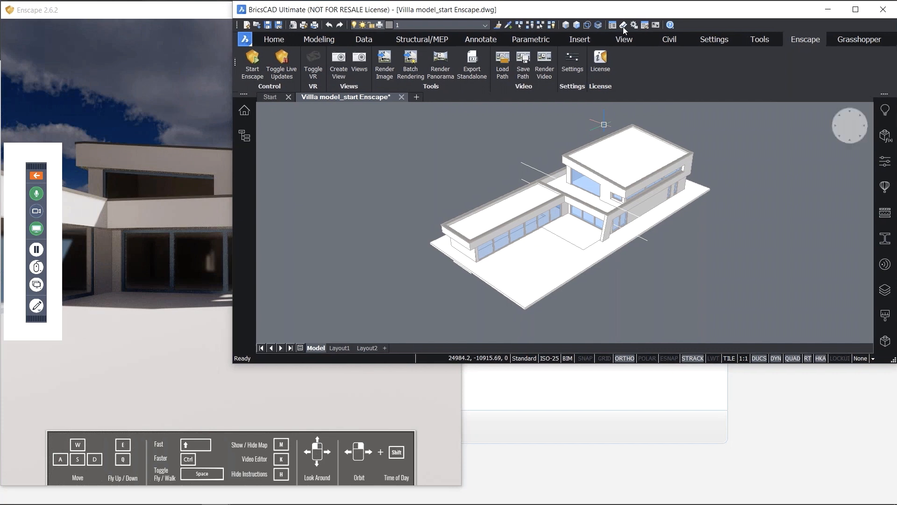
left_click_drag(232, 363, 410, 499)
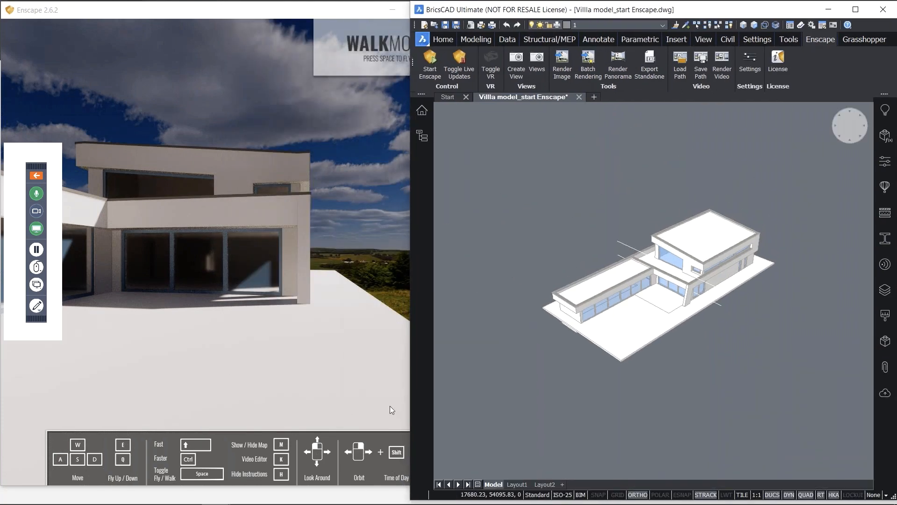
left_click(389, 406)
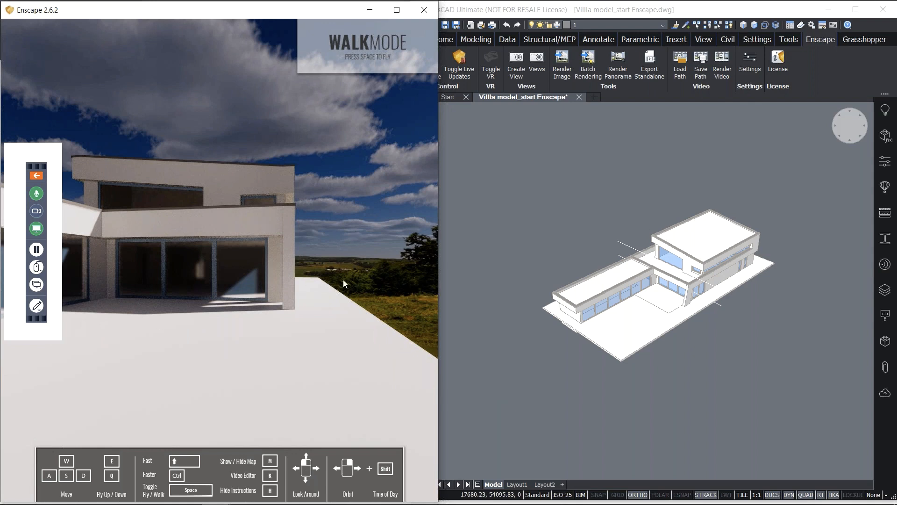
Open the Enscape settings beside the rendering and set the rendering style's outlines to 61
left_click_drag(298, 315, 313, 314)
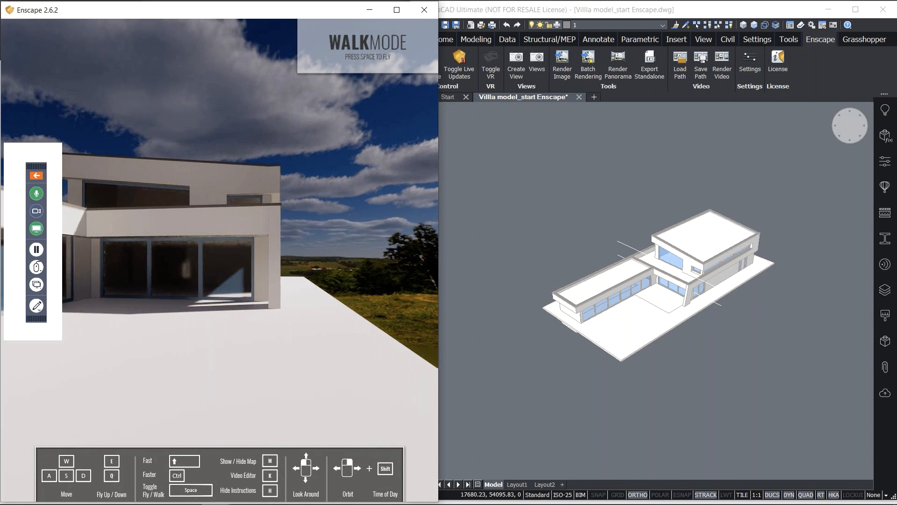
key("w")
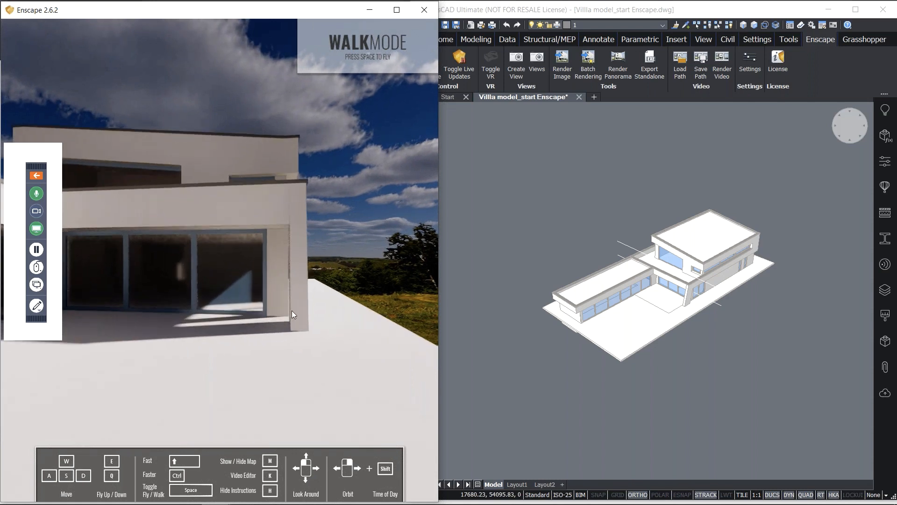
left_click_drag(292, 311, 410, 303)
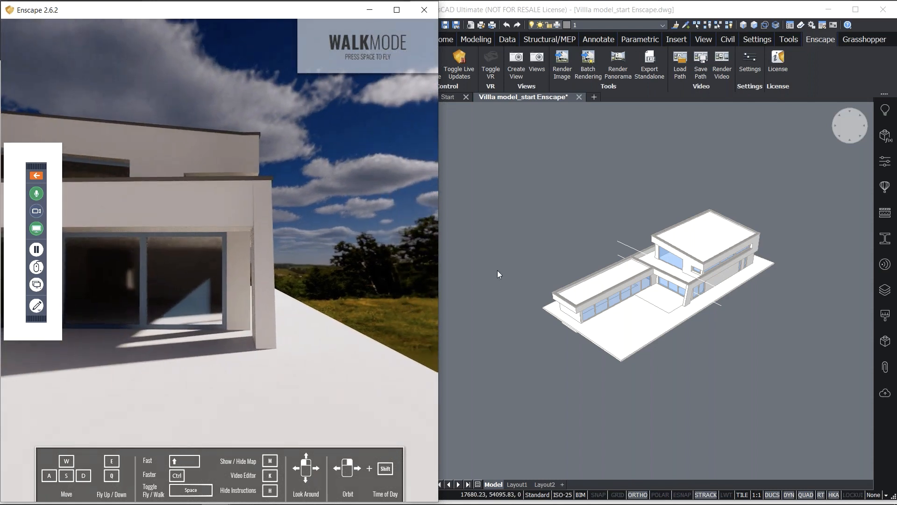
left_click(506, 251)
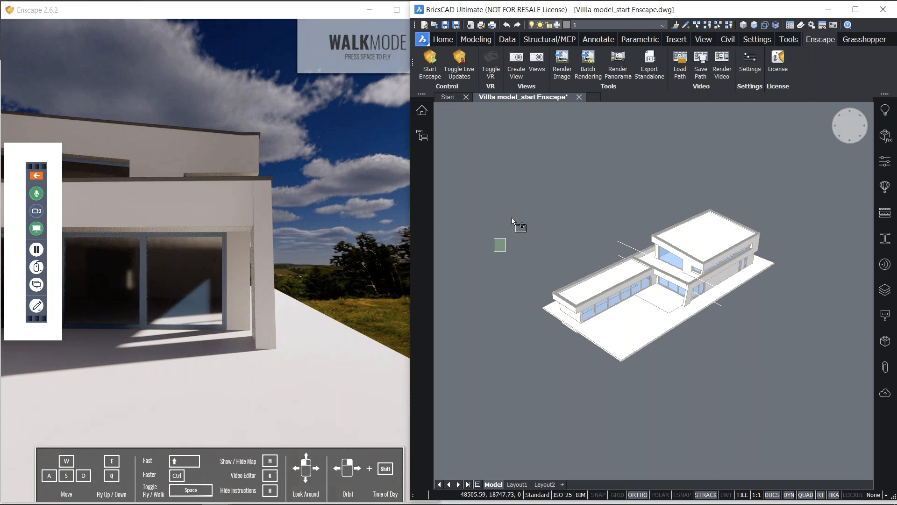
left_click(748, 69)
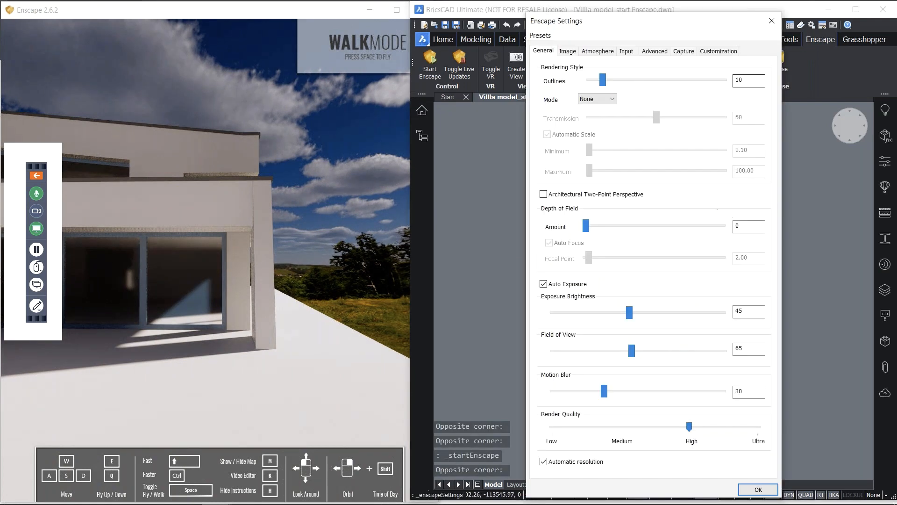
left_click_drag(675, 27, 662, 22)
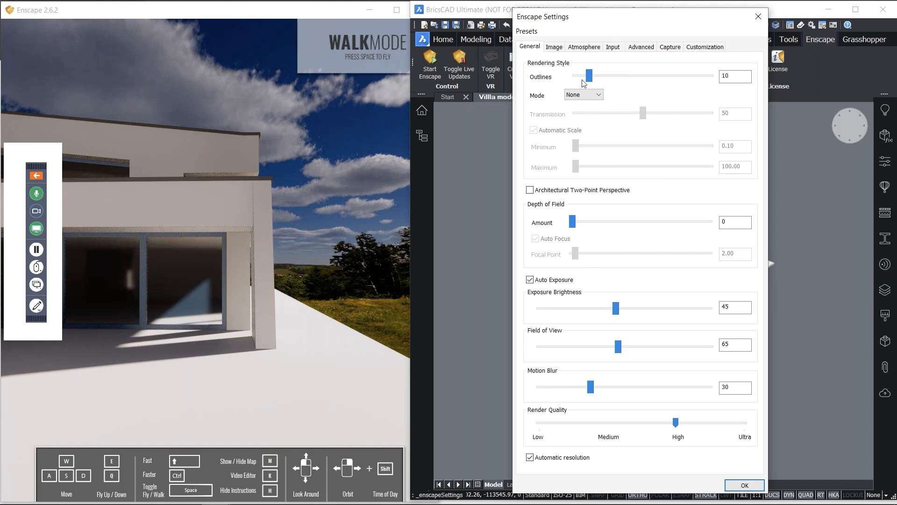
left_click_drag(329, 204, 362, 194)
left_click_drag(590, 77, 657, 77)
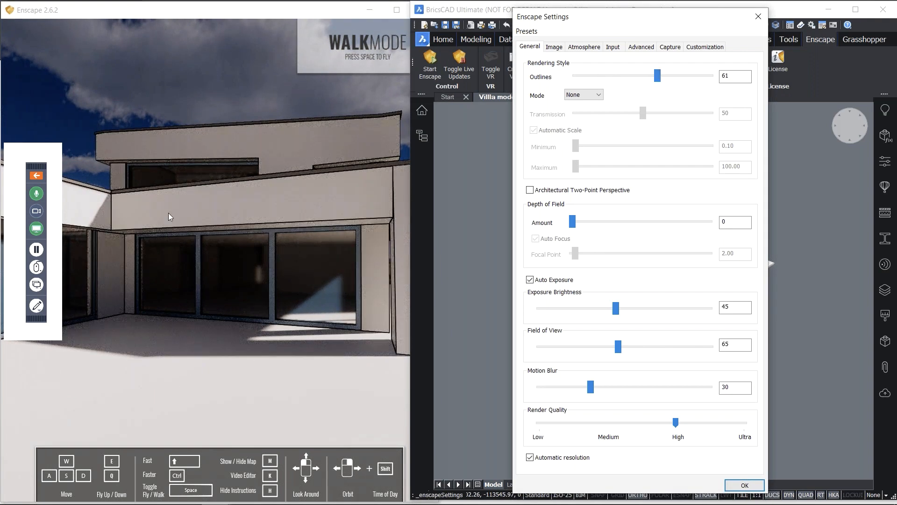
left_click_drag(200, 204, 231, 203)
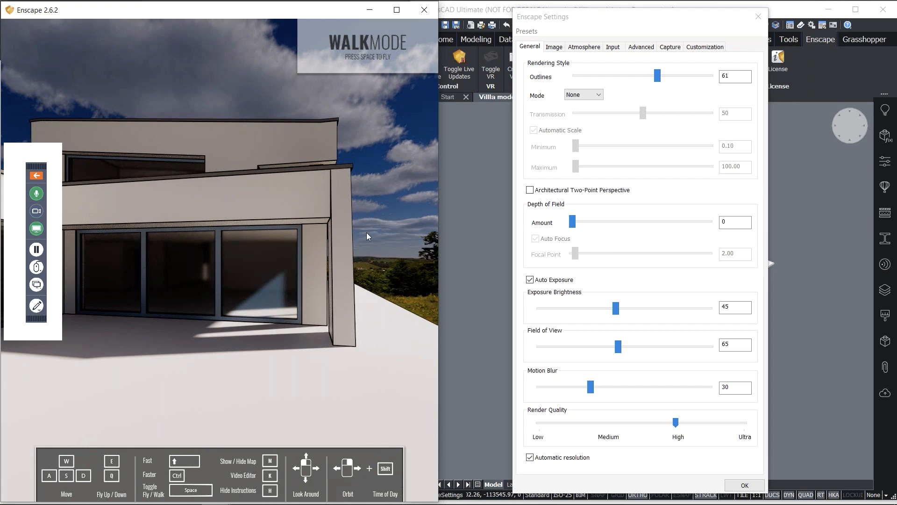
Set the image contrast to 0.92 for highlights and 0.66 for shadows
left_click(559, 48)
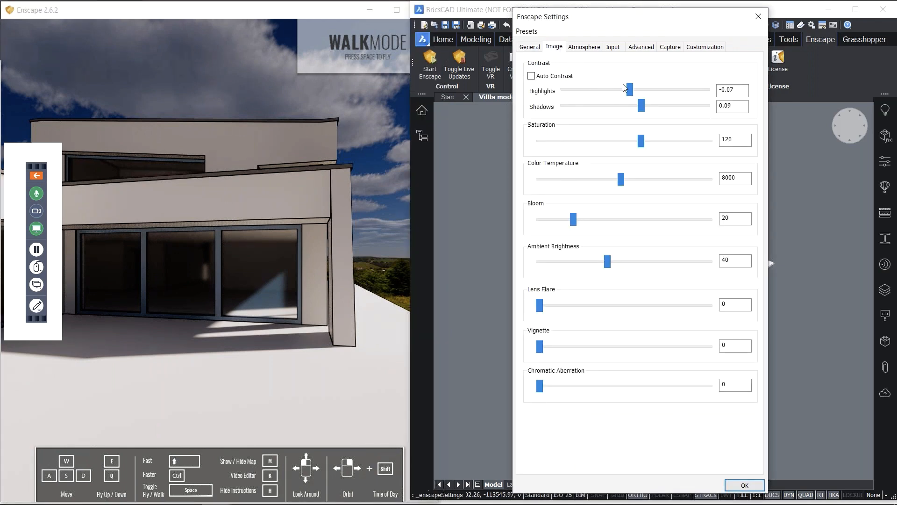
left_click_drag(630, 90, 701, 90)
left_click_drag(642, 105, 683, 104)
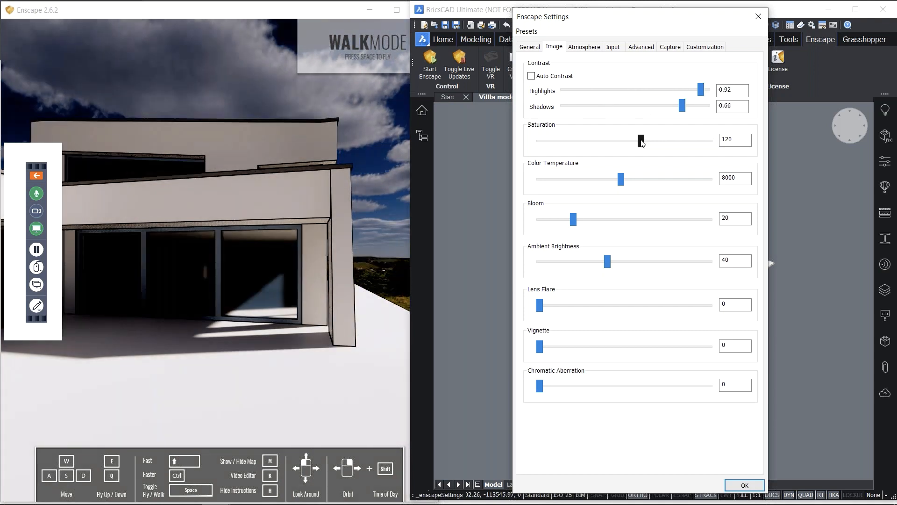
left_click_drag(304, 201, 348, 200)
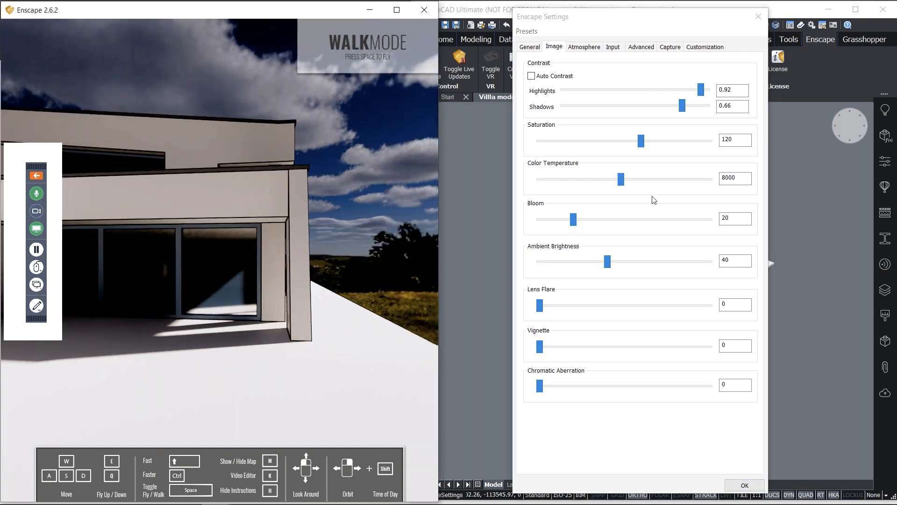
Set the image saturation to 200 and the color temperature to 8287
left_click_drag(640, 140, 709, 140)
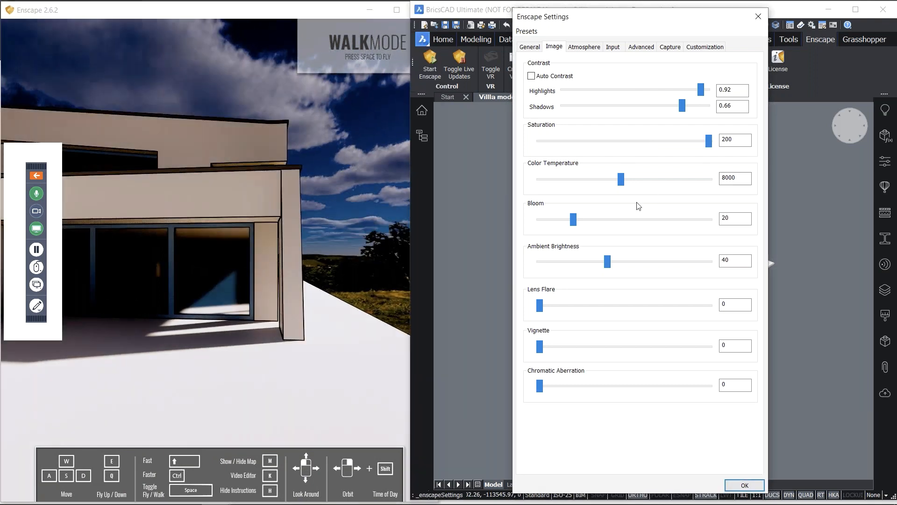
left_click_drag(621, 179, 638, 181)
left_click_drag(386, 242, 372, 245)
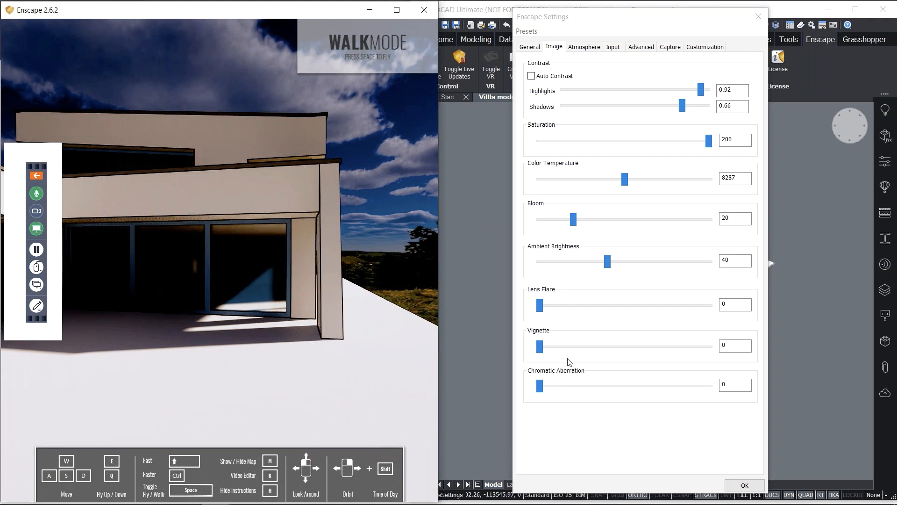
Change the atmosphere's horizon preset to Mountains, with the rendering turned to show the landscape beside the villa
left_click(586, 50)
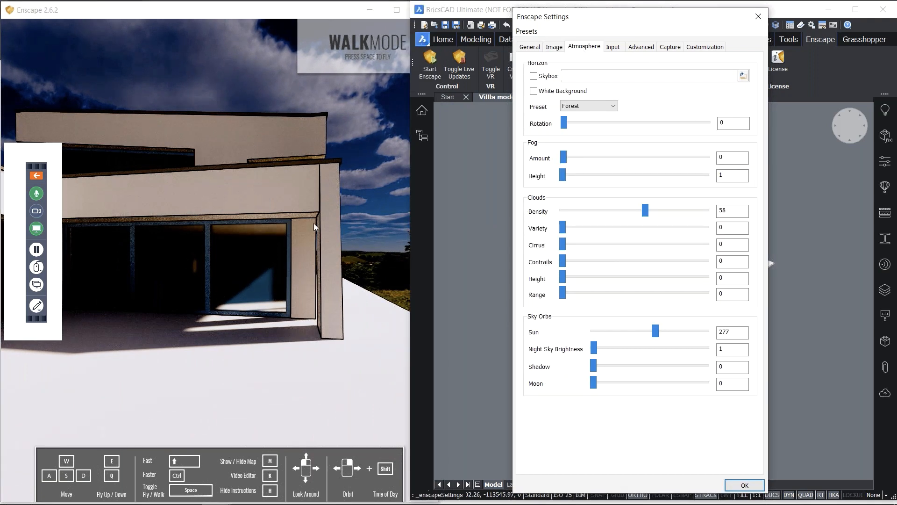
left_click_drag(313, 227, 354, 229)
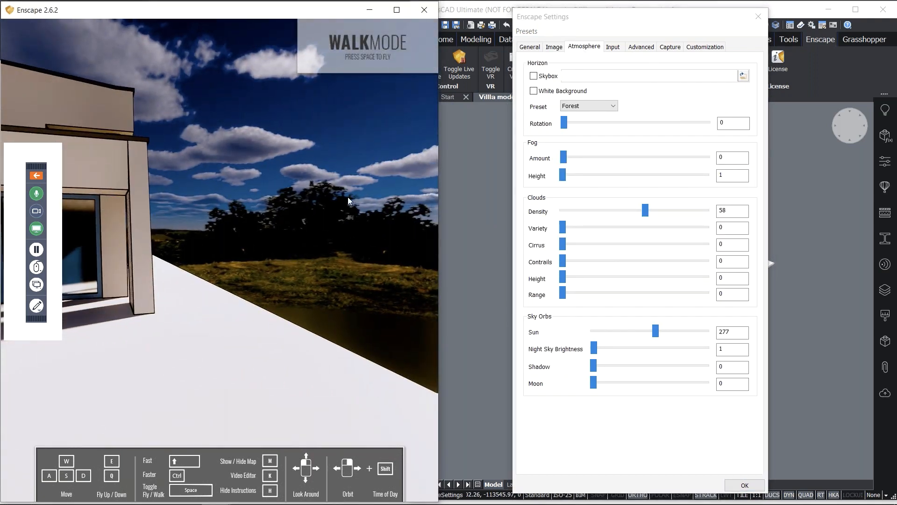
left_click_drag(265, 254, 291, 250)
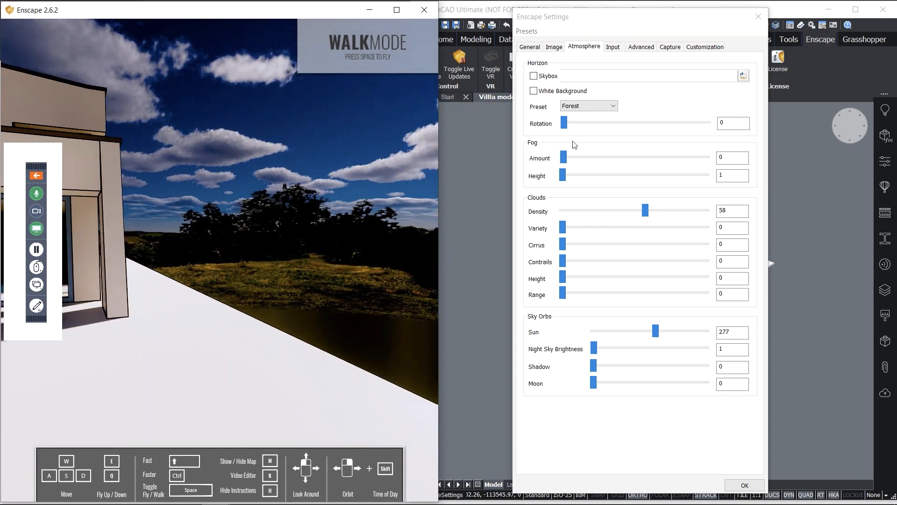
left_click(594, 107)
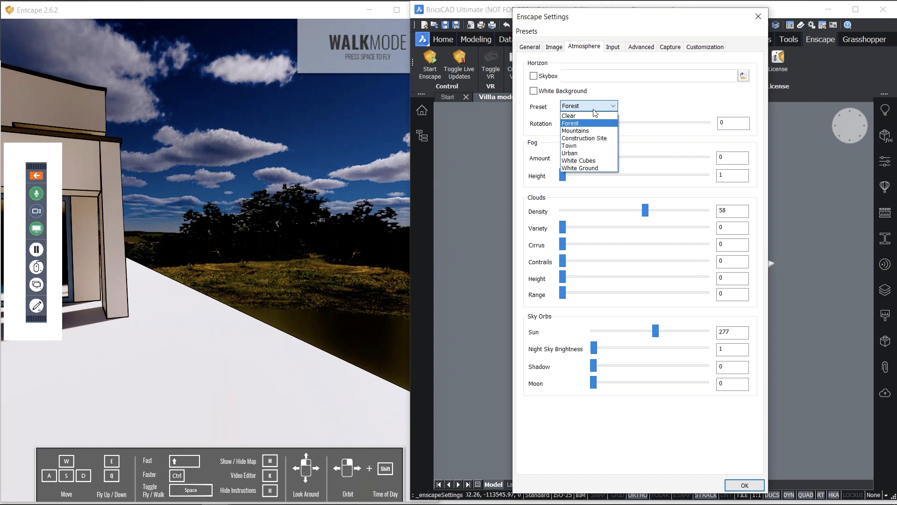
left_click(586, 130)
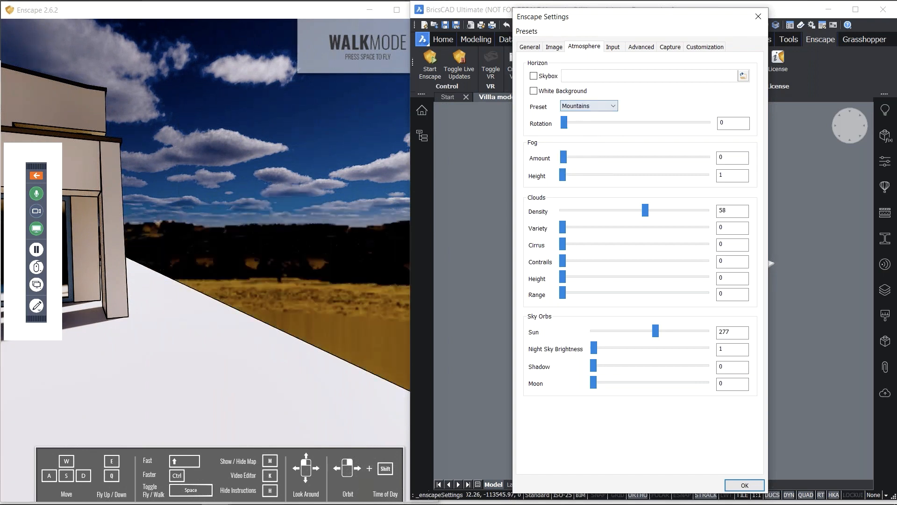
Change the atmosphere's horizon preset to White Cubes and set the cloud density to 62
left_click(581, 106)
left_click(579, 159)
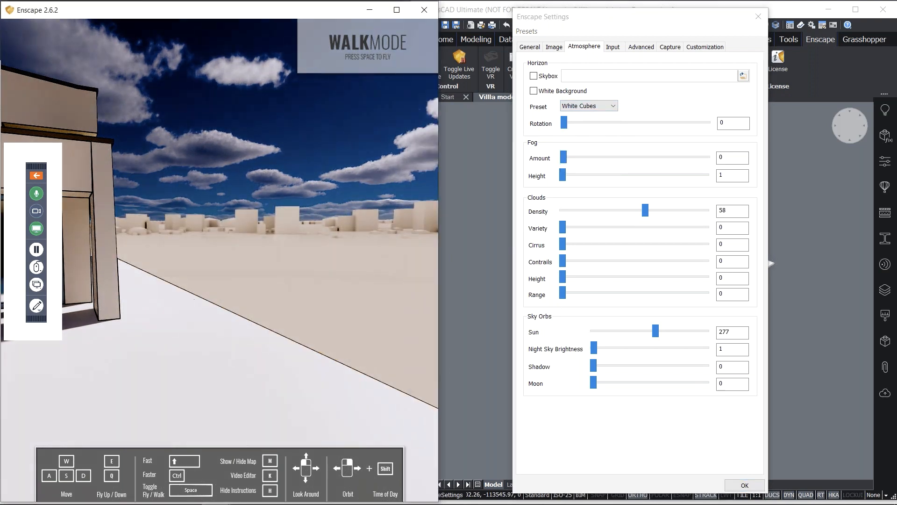
mouse_move(193, 299)
left_mouse_down()
mouse_move(383, 294)
mouse_move(196, 295)
left_mouse_up()
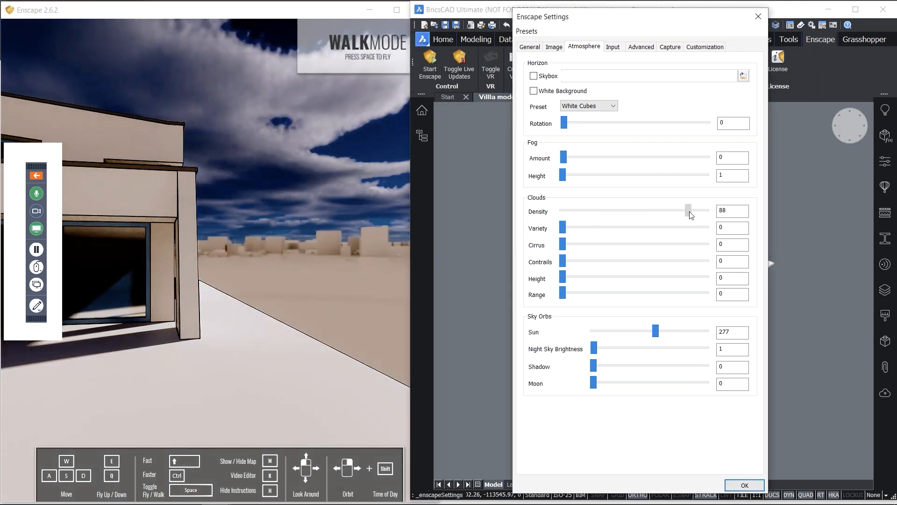
left_click_drag(690, 215, 651, 210)
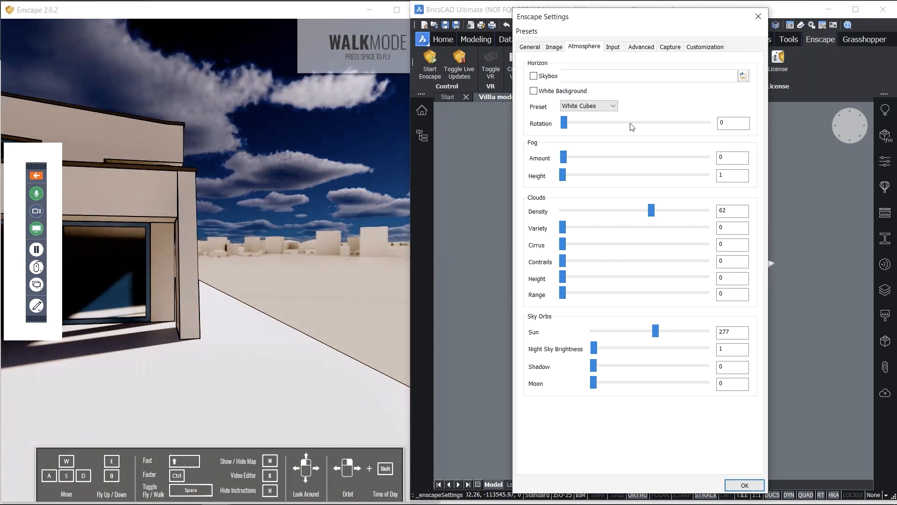
Review the Enscape input, advanced and capture settings
left_click(613, 48)
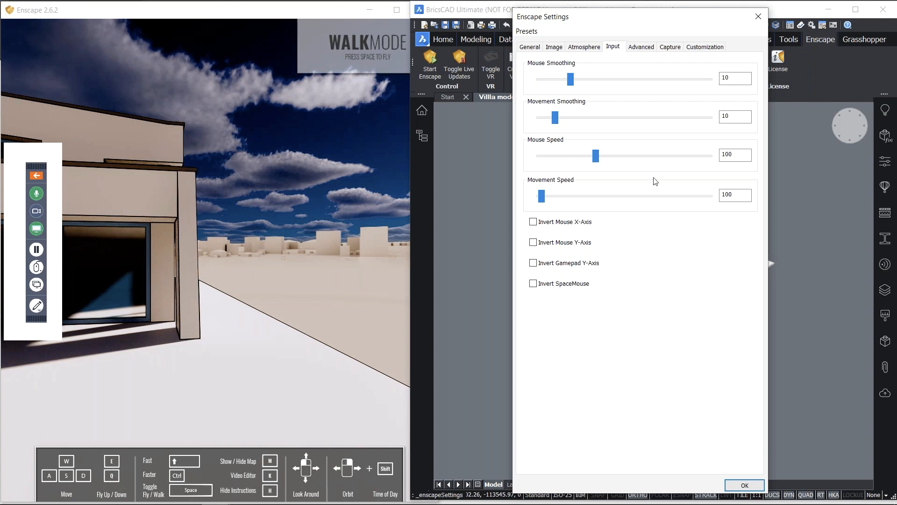
left_click(640, 47)
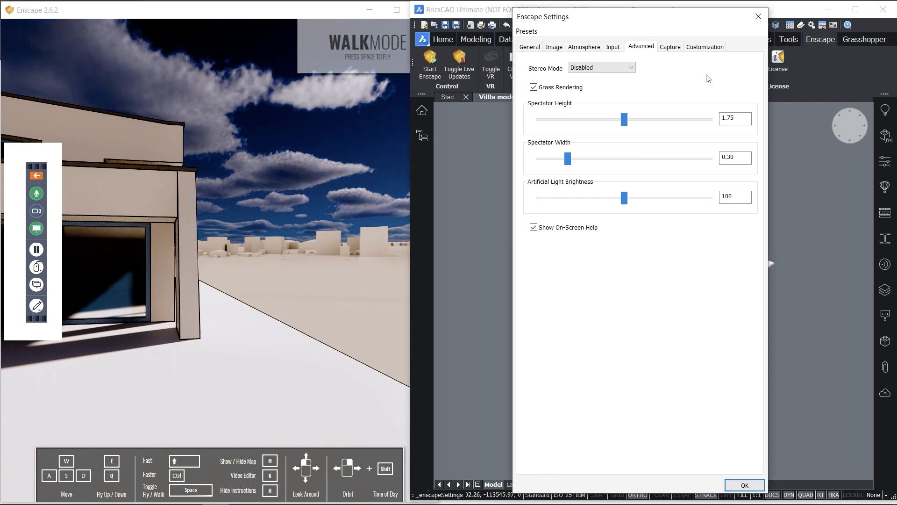
left_click(671, 47)
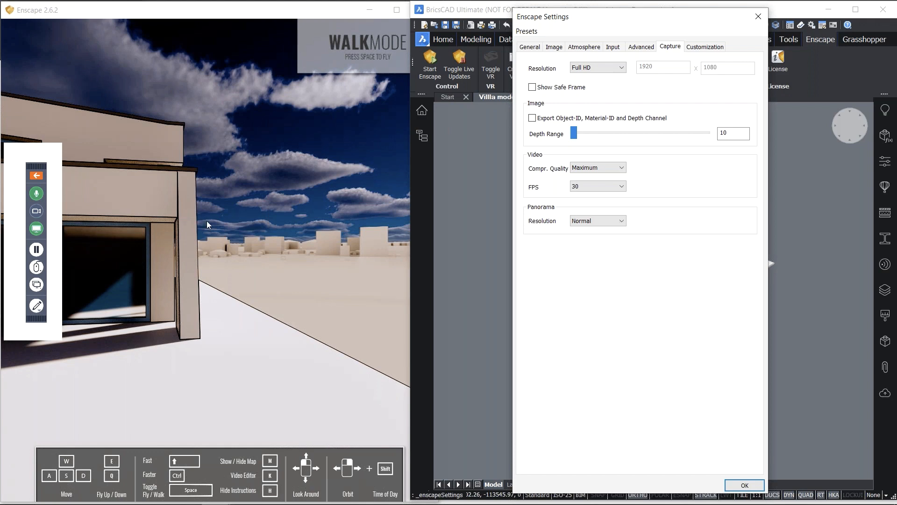
Switch the capture resolution to Ultra HD and then to Custom, keeping 3840 x 2160
left_click(604, 68)
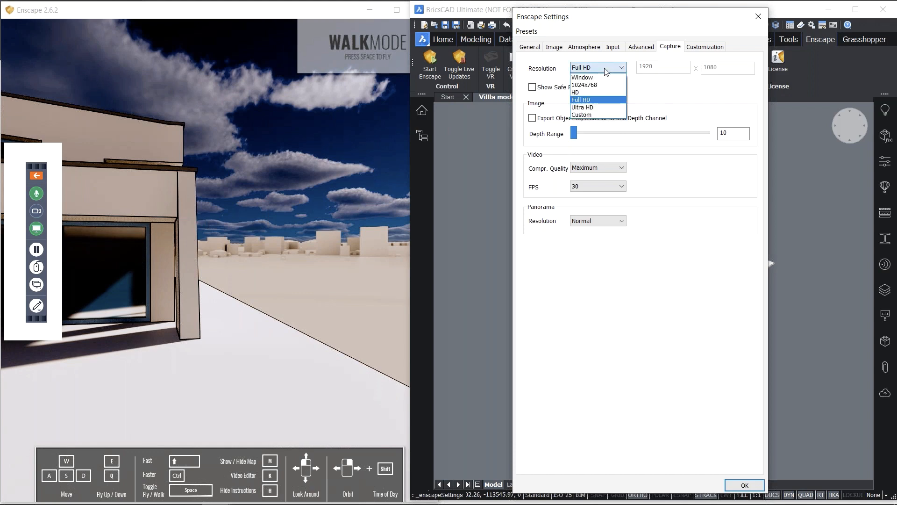
left_click(602, 107)
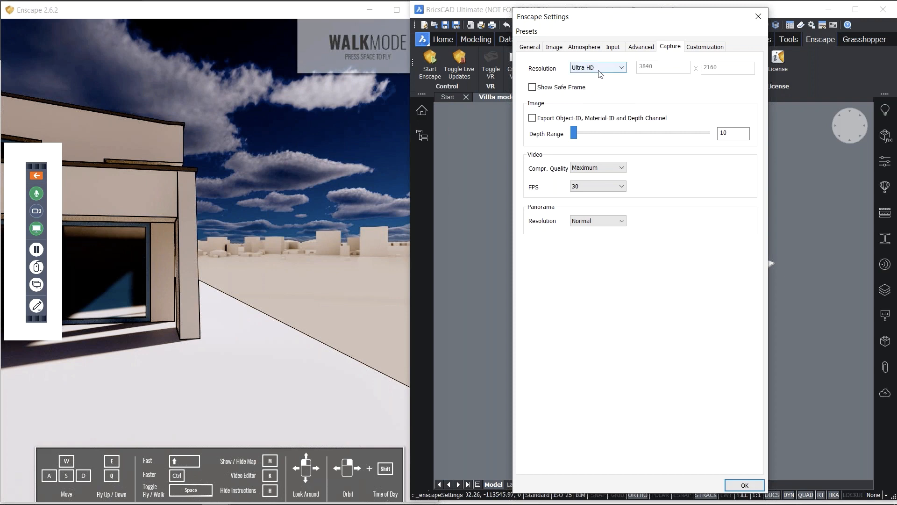
left_click(600, 74)
left_click(586, 74)
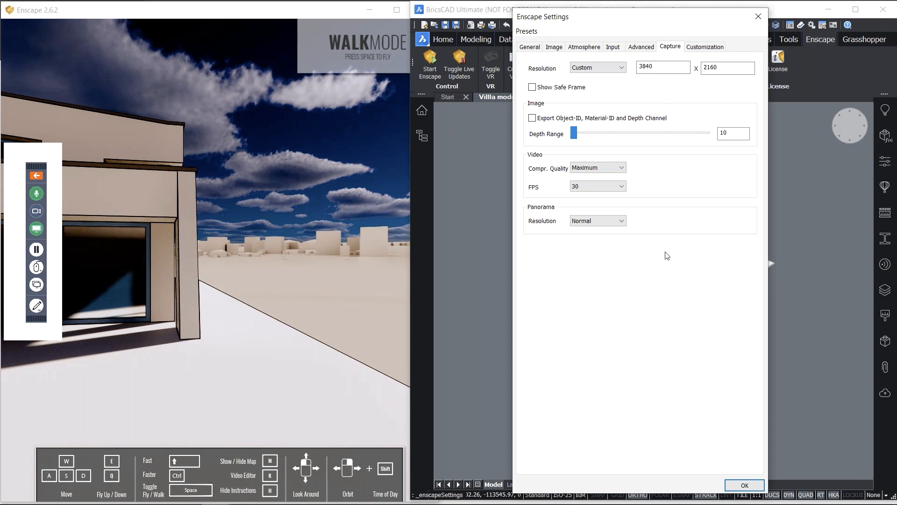
Review the customization and image settings and look around the landscape beside the villa in the rendering
left_click(700, 49)
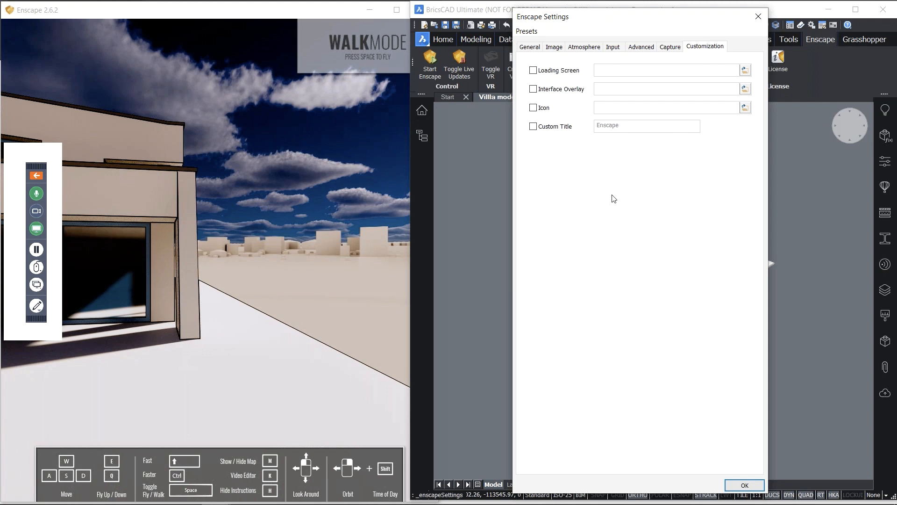
left_click(548, 46)
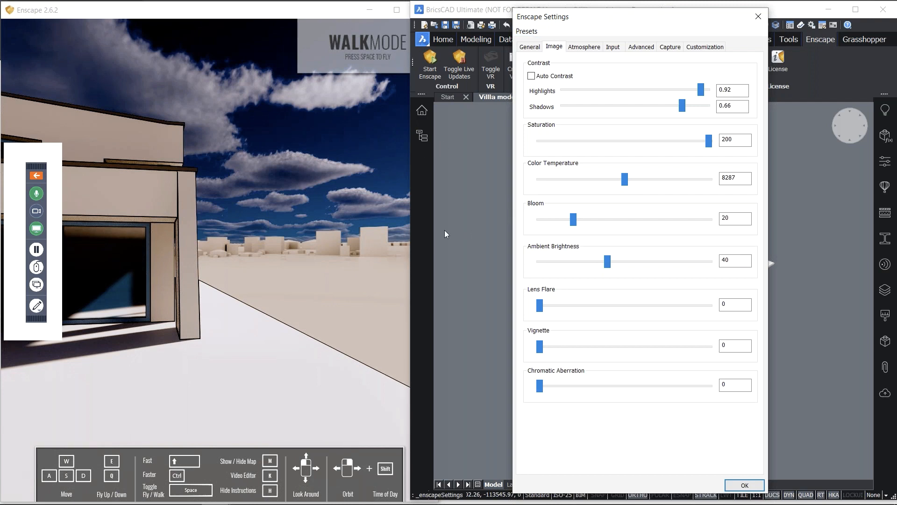
left_click_drag(358, 229, 246, 203)
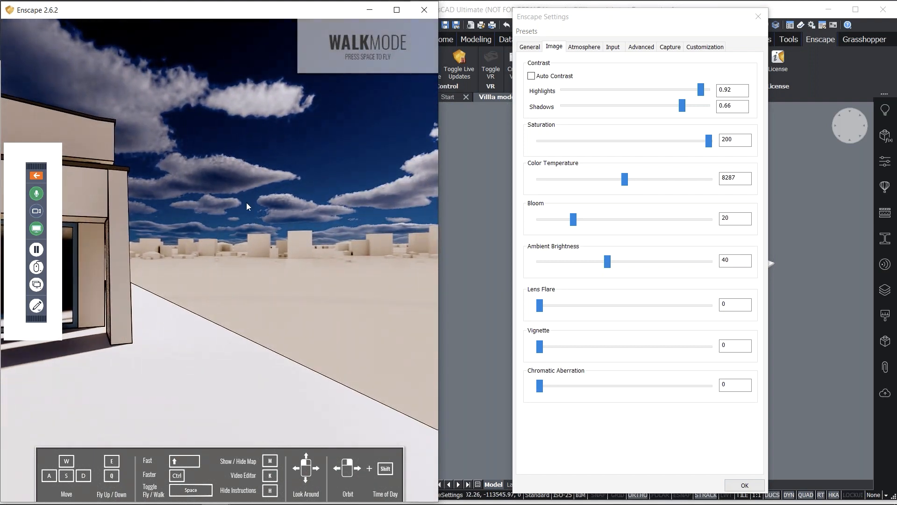
left_click_drag(338, 210, 303, 210)
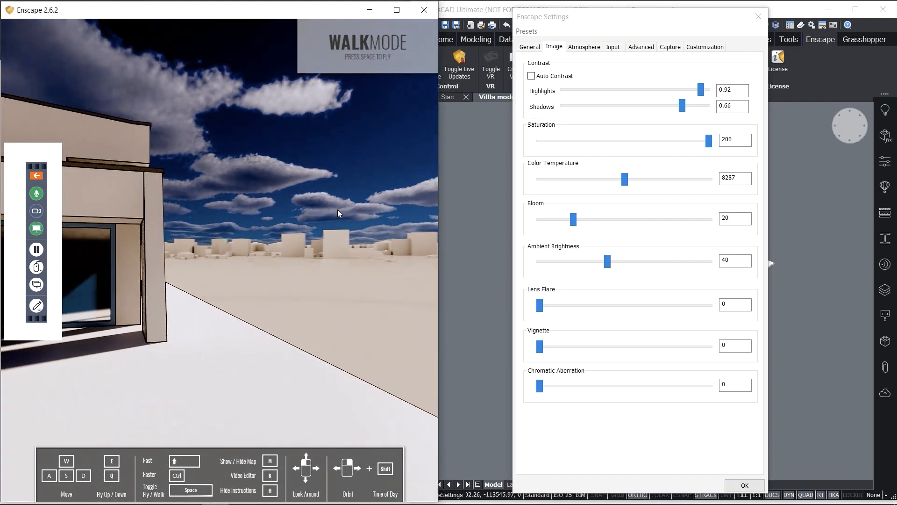
Load the Enscape settings preset trainingsettings.json from the Starter_files folder of the Enscape training webinar
left_click(527, 31)
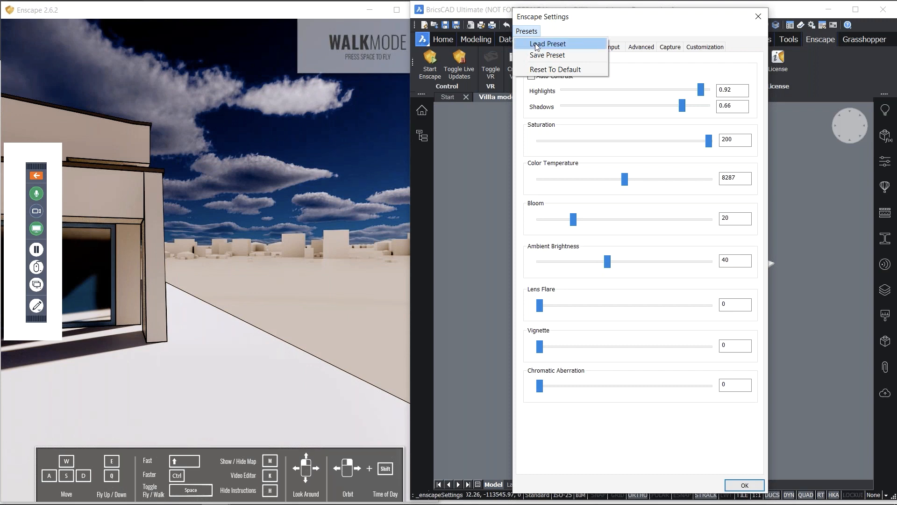
left_click(537, 45)
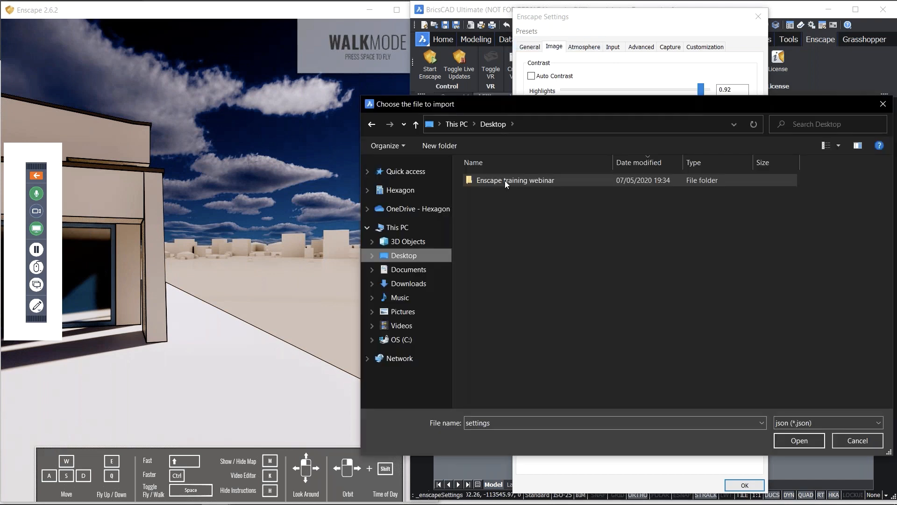
left_click(499, 206)
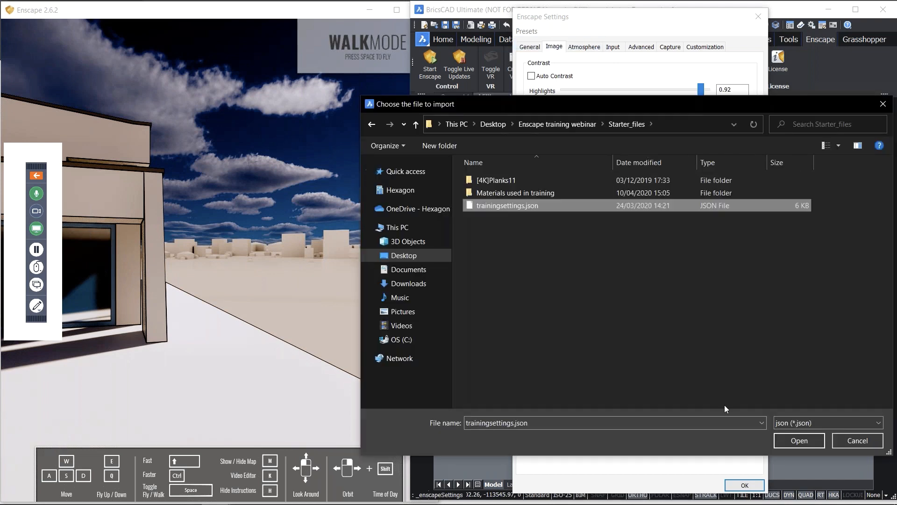
left_click(799, 440)
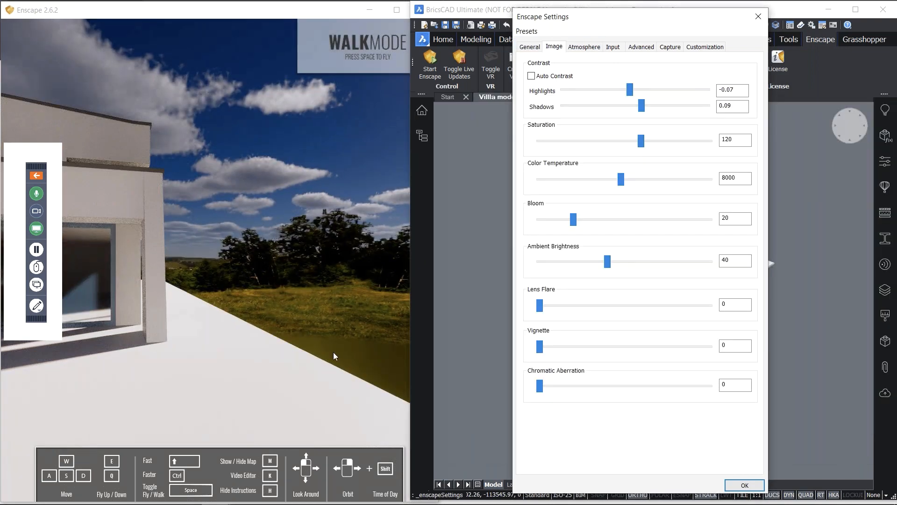
Turn the rendering to face the villa's glazed front, step back from it, and close the Enscape settings
left_click_drag(333, 352, 349, 317)
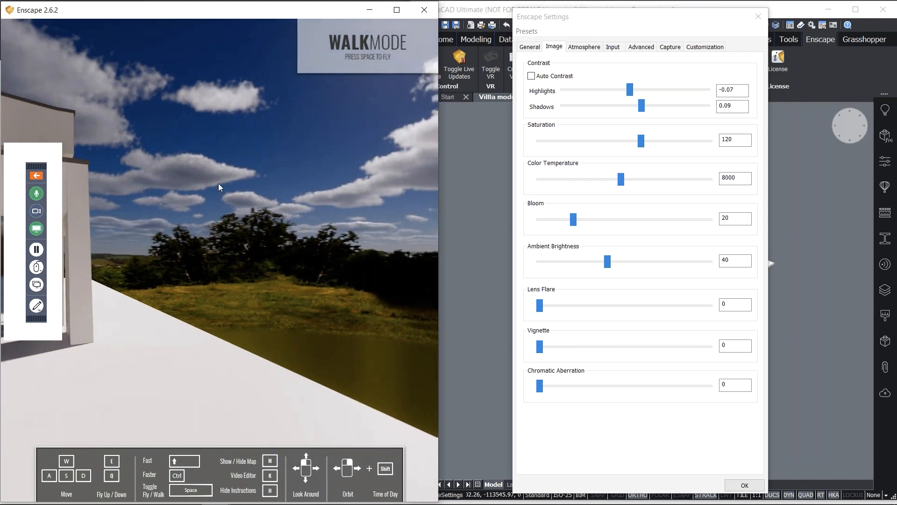
left_click_drag(251, 257, 65, 257)
left_click_drag(255, 284, 274, 288)
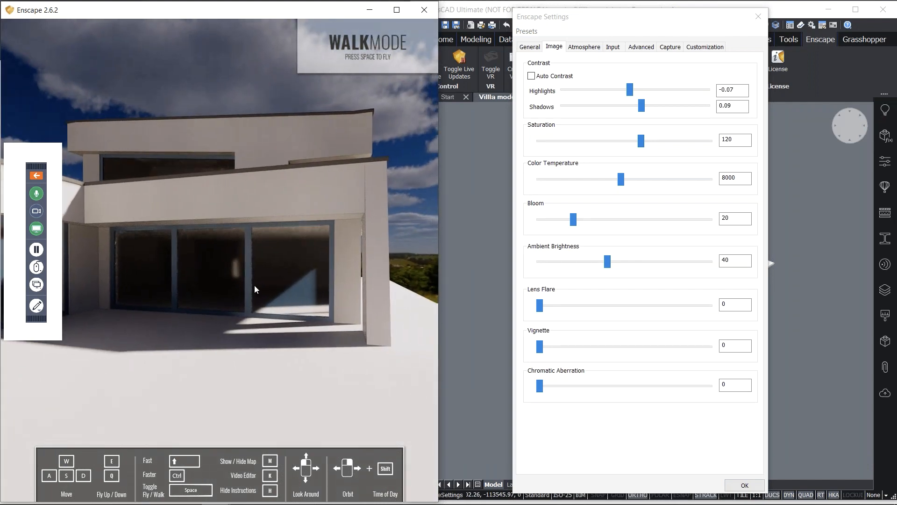
key("s")
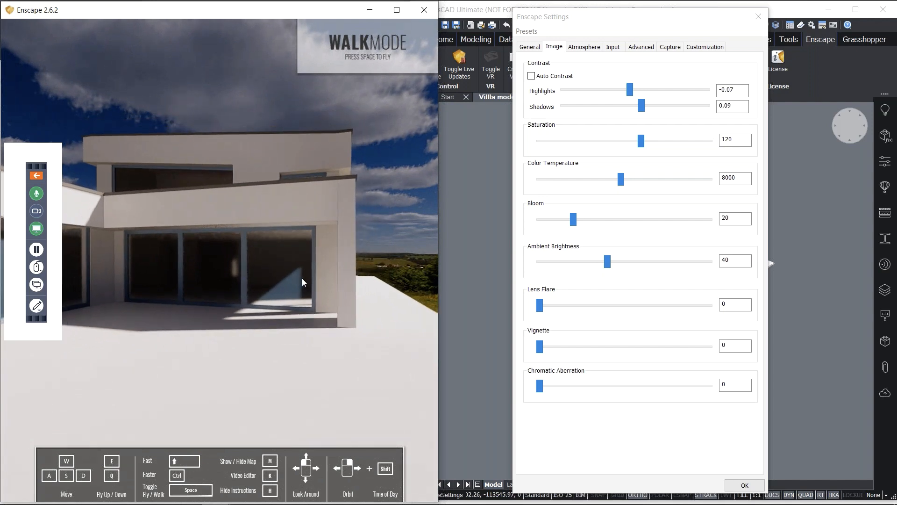
key("s")
left_click_drag(302, 278, 305, 279)
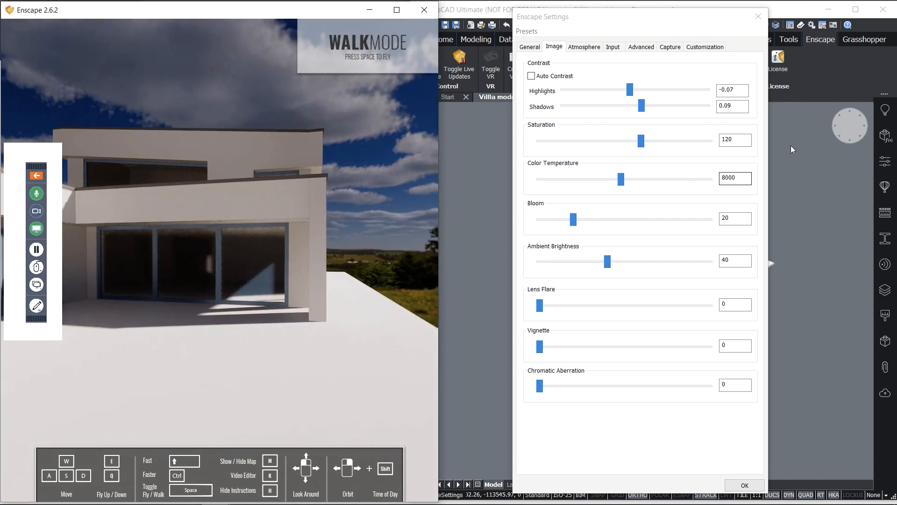
left_click(757, 16)
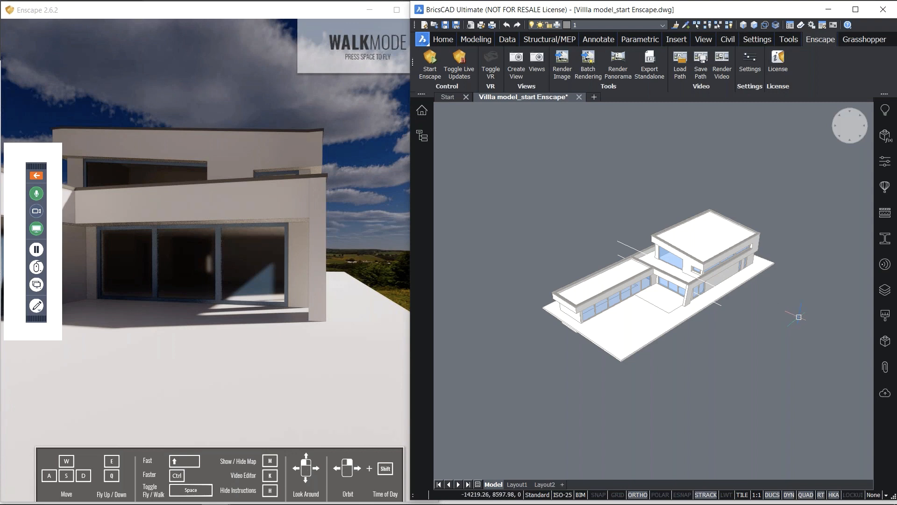
Limit the BricsCAD compositions list to only those in the project, and close the list
left_click(879, 319)
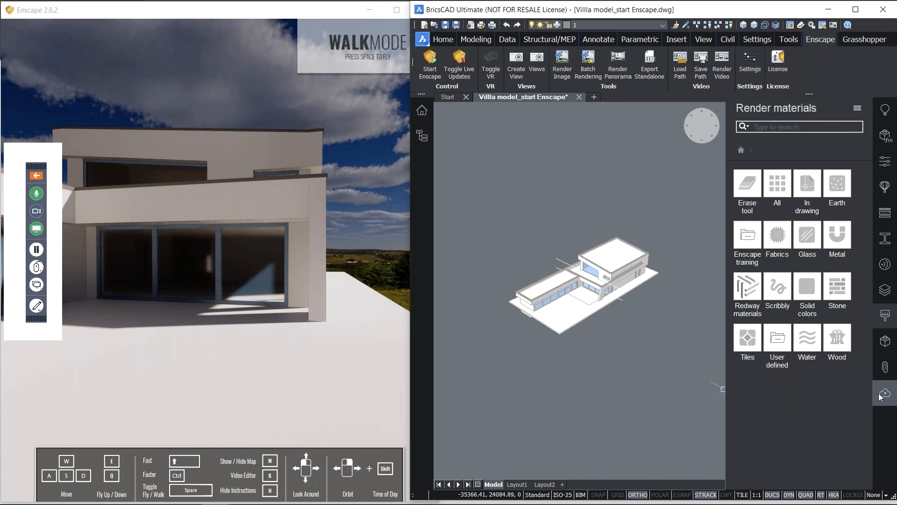
left_click(885, 315)
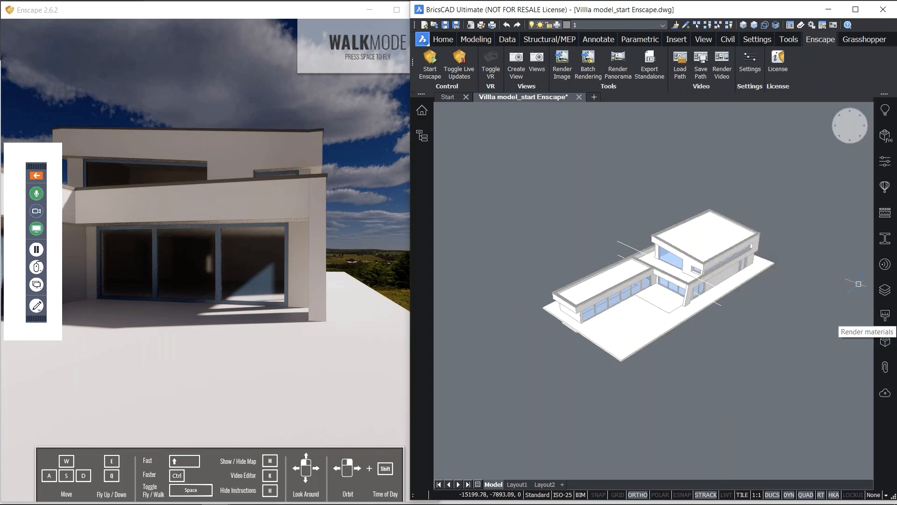
left_click(884, 218)
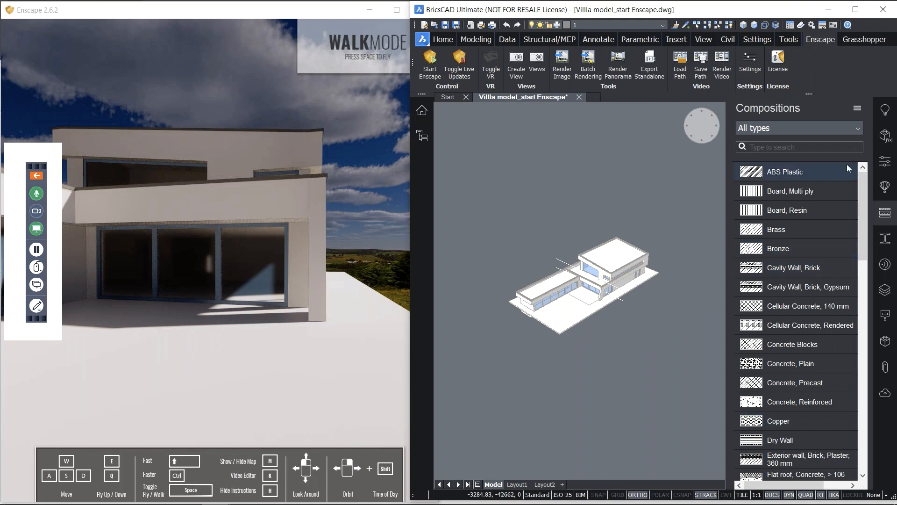
left_click(858, 110)
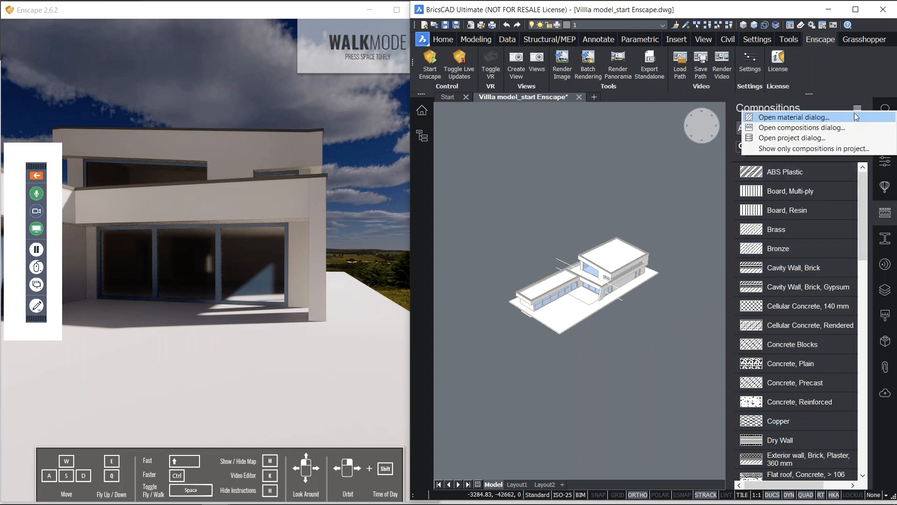
left_click(809, 149)
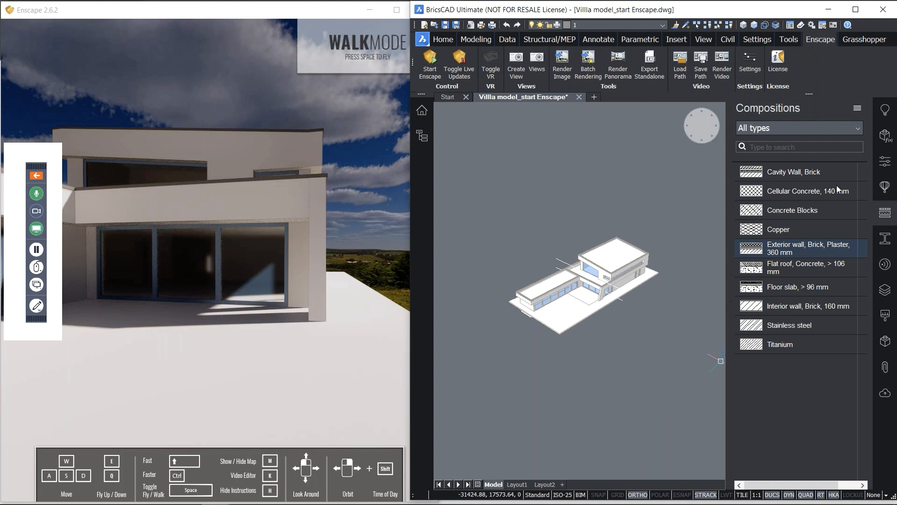
left_click(886, 215)
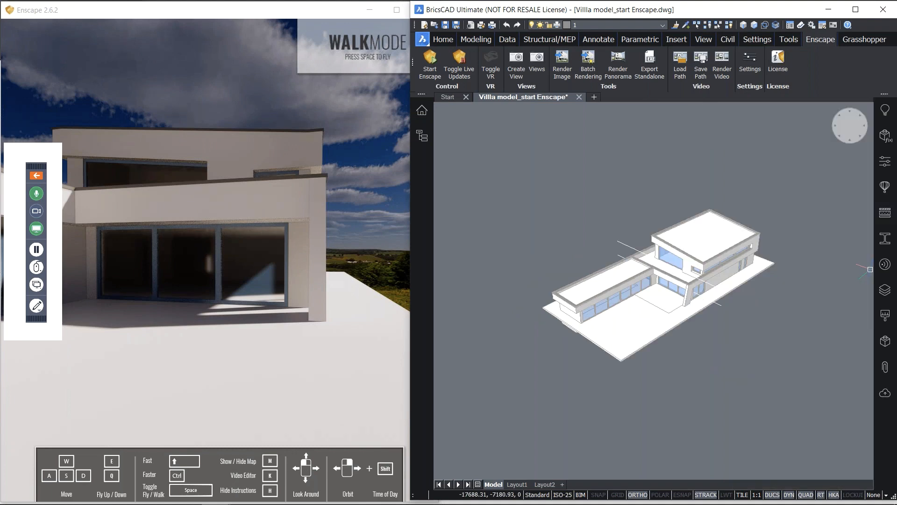
Apply the Light Wood render material to the terrace slab between the villa's wings and view it in the rendering
left_click(887, 321)
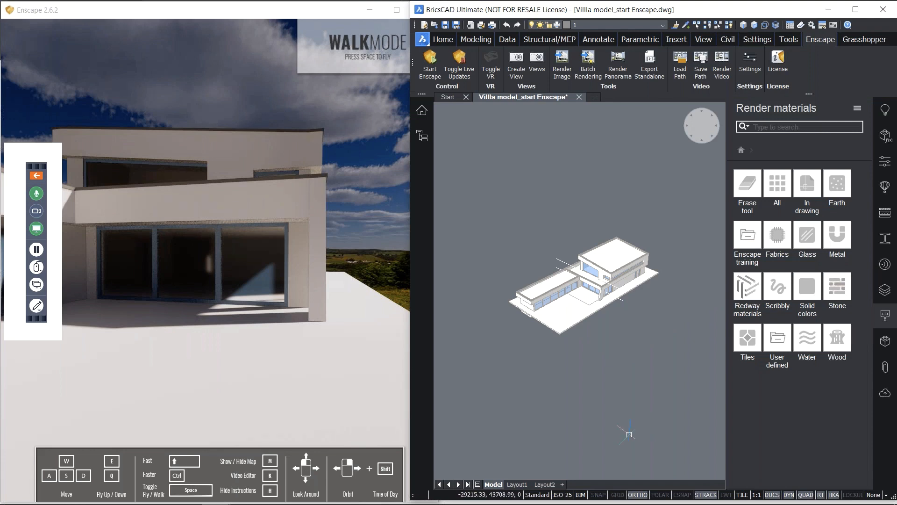
scroll(600, 266, "up", 5)
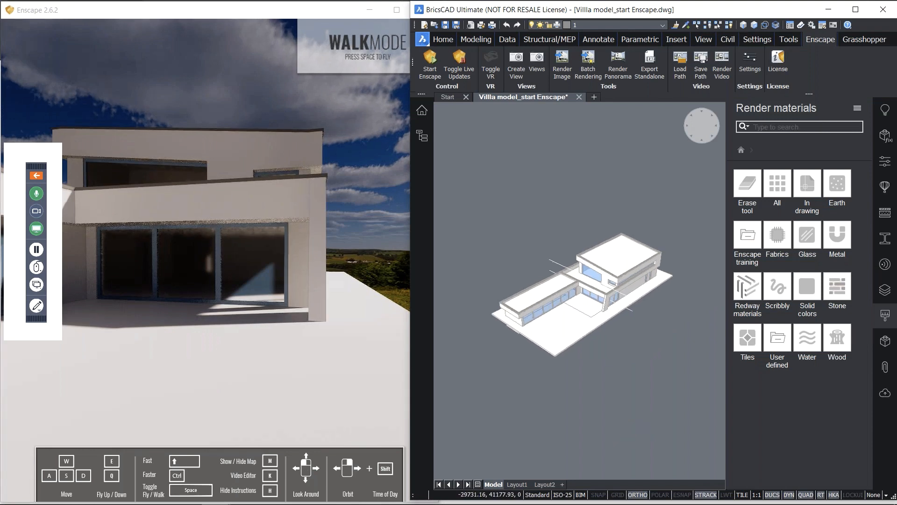
scroll(596, 358, "up", 4)
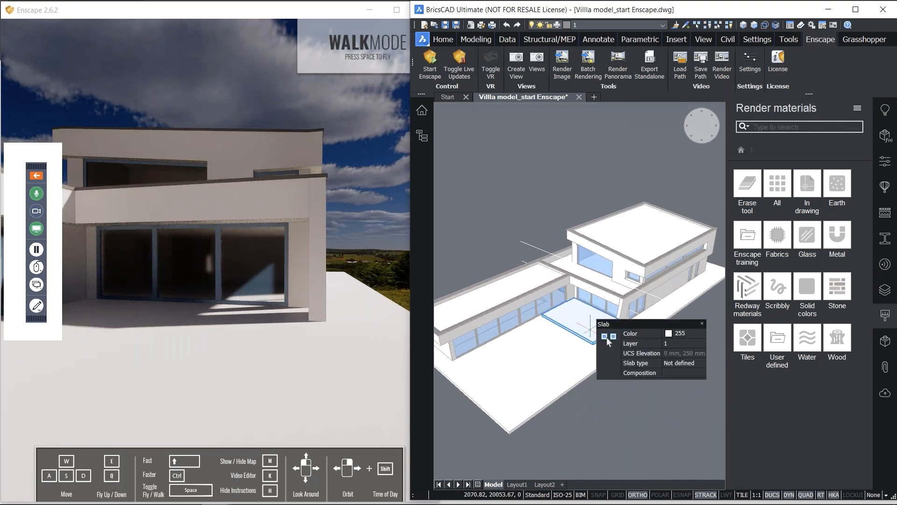
left_click(588, 324)
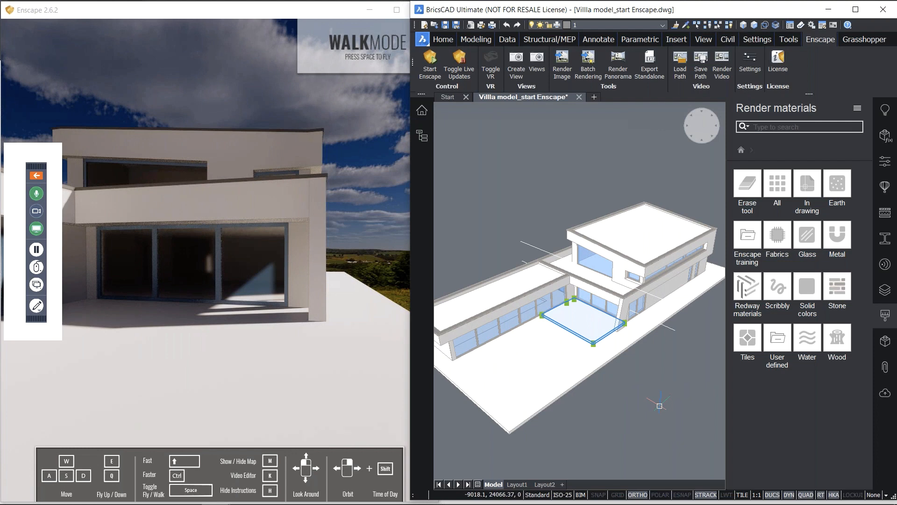
left_click(834, 339)
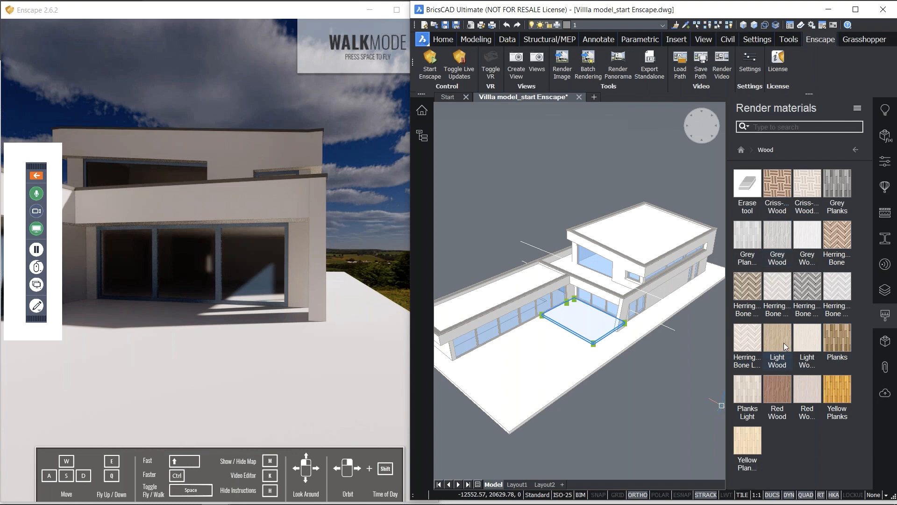
left_click_drag(781, 338, 604, 330)
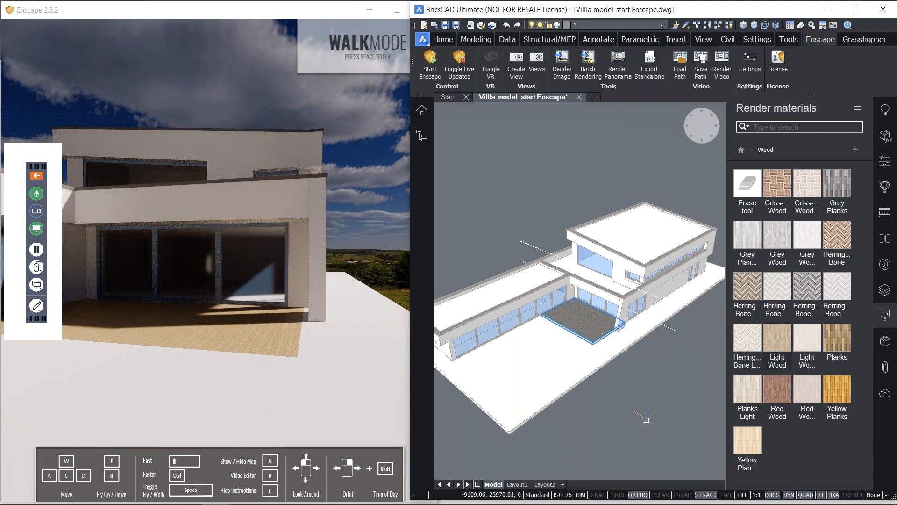
left_click(243, 349)
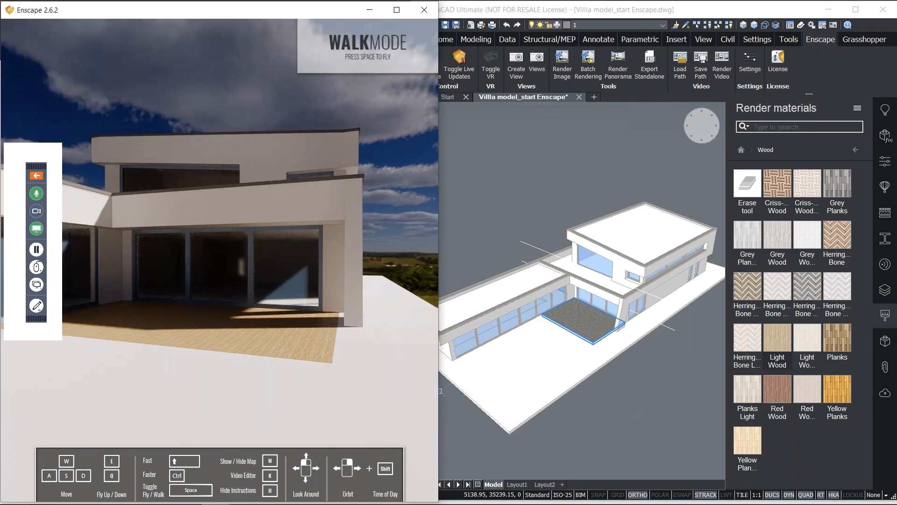
Walk across the terrace in the rendering to examine its wood surface close up and from several angles
key("w")
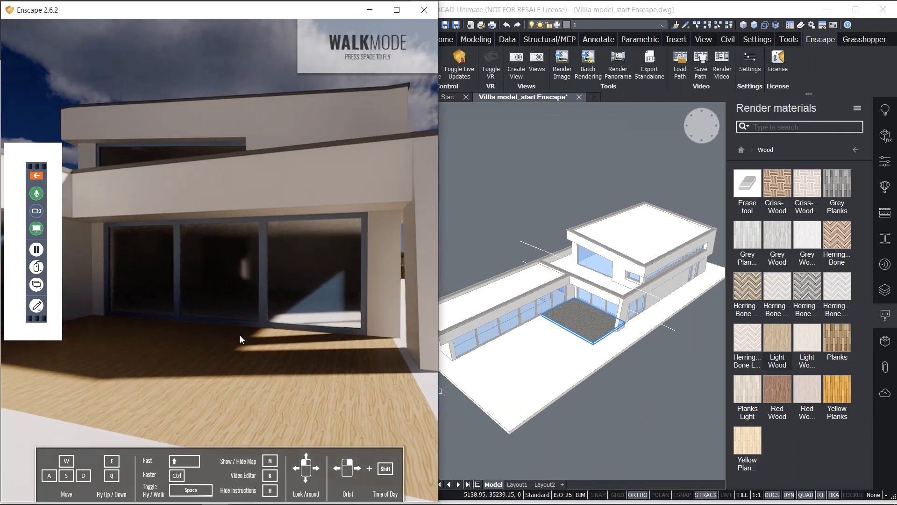
left_click_drag(240, 335, 306, 357)
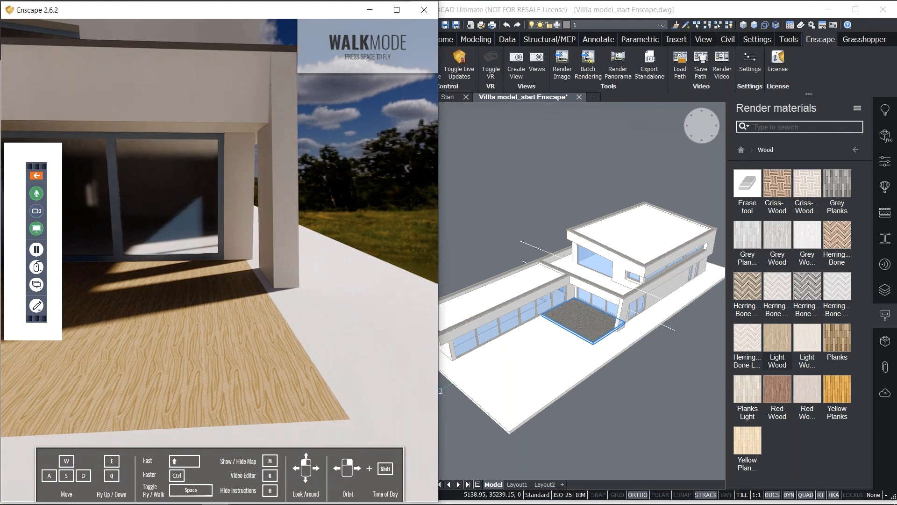
key("a")
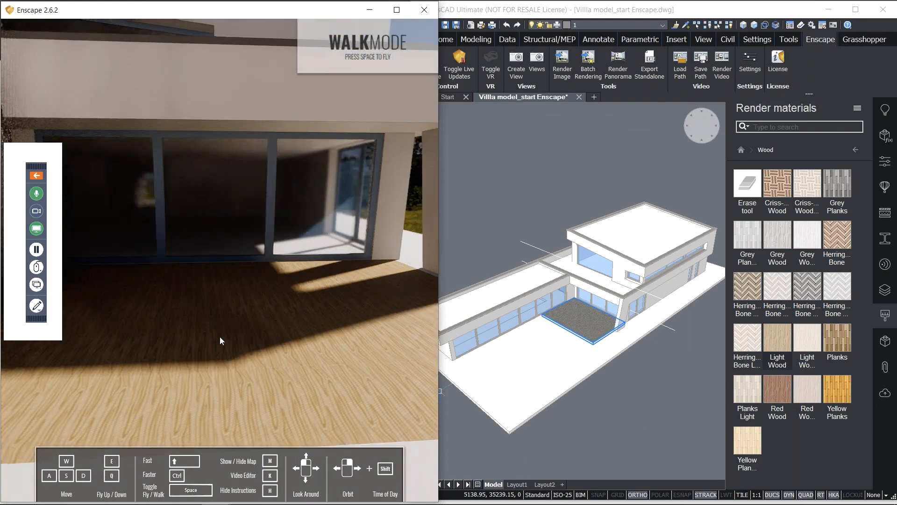
key("s")
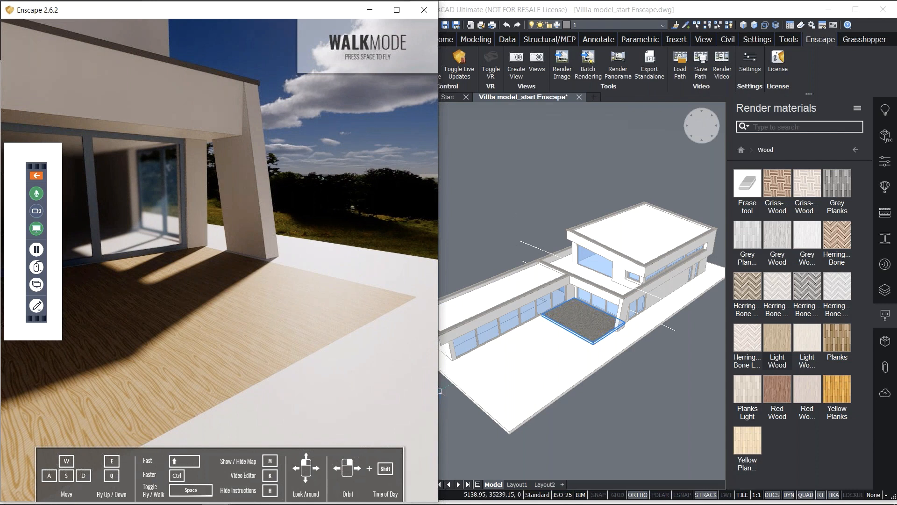
Switch to BricsCAD and return the render materials library to its overview of all categories
left_click(511, 209)
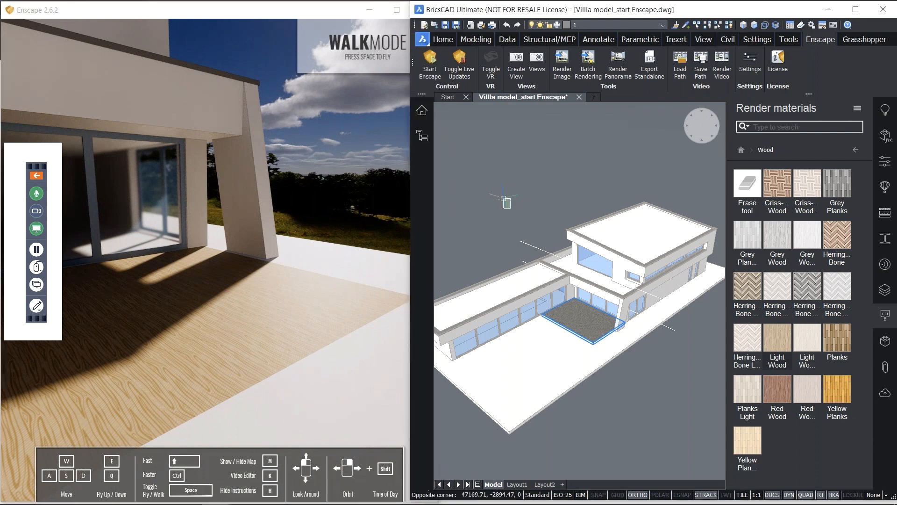
left_click(741, 150)
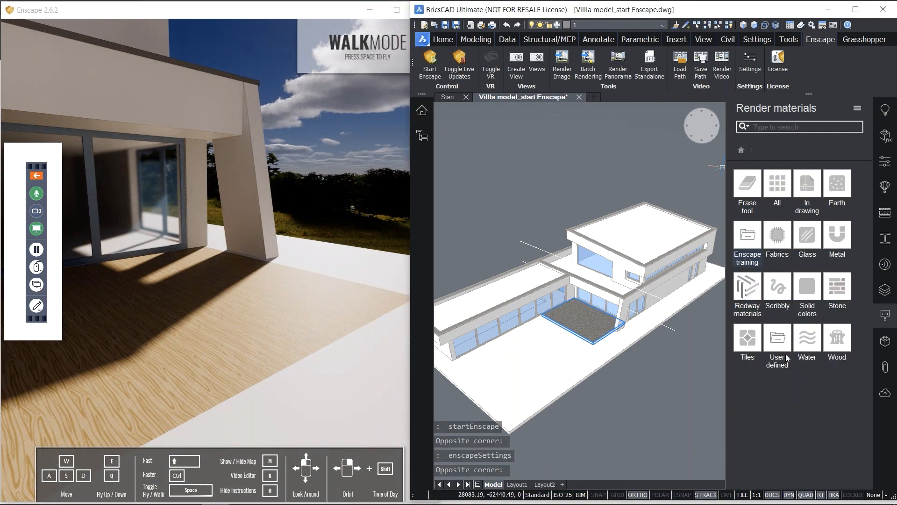
left_click(663, 416)
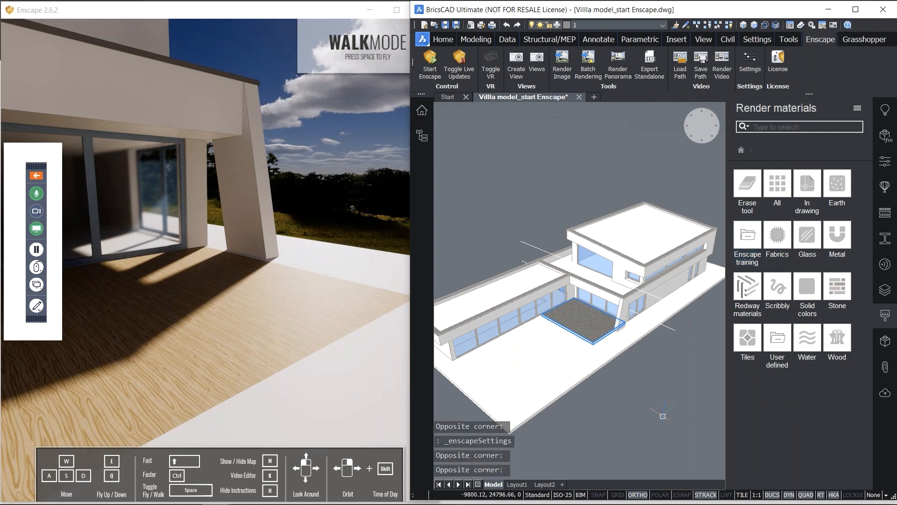
Open the drawing's materials list with the MATERIALS command and examine the settings of the Light Wood material
type("MATERIALS")
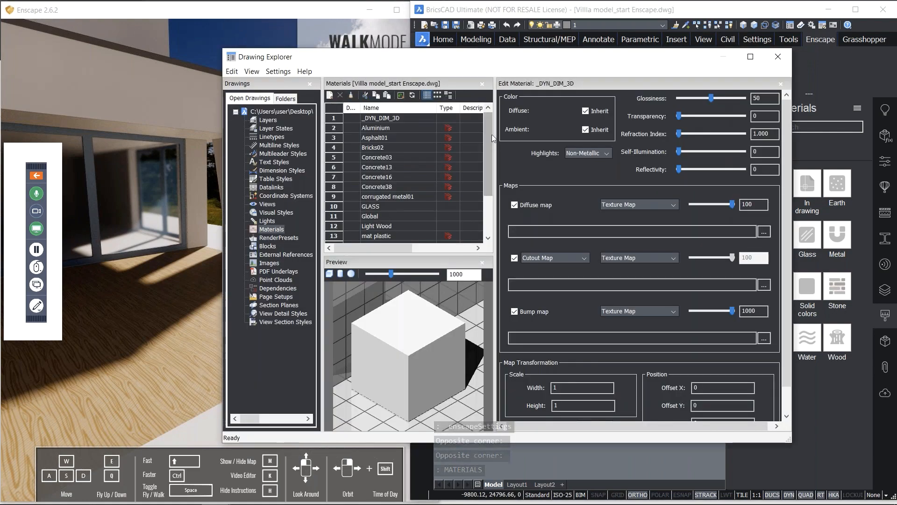
left_click_drag(491, 134, 489, 166)
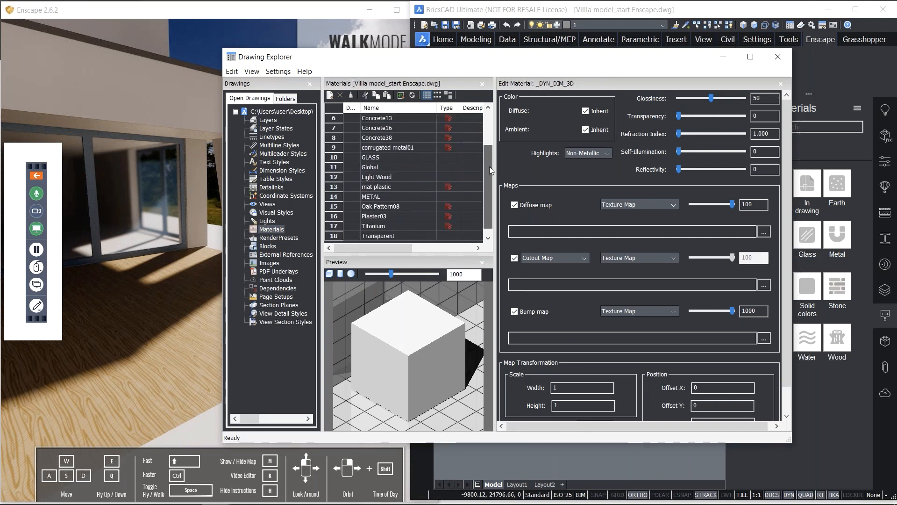
left_click(370, 177)
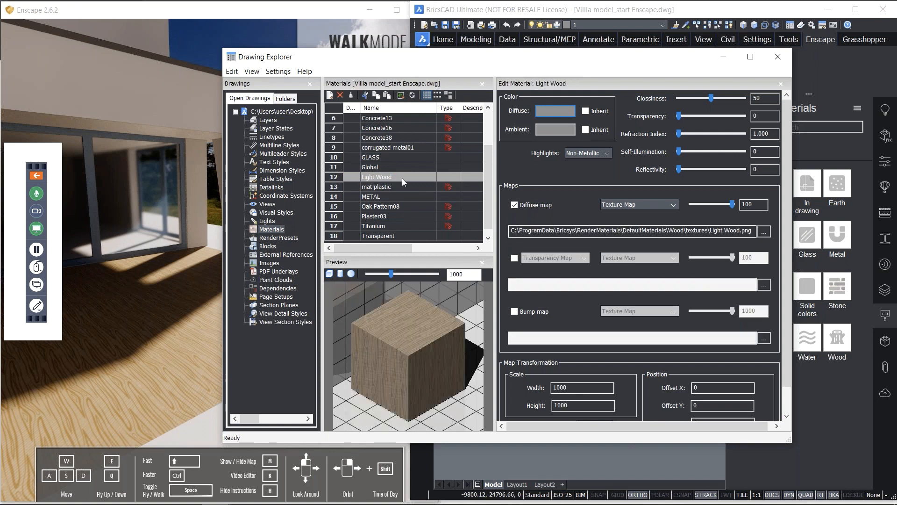
left_click_drag(489, 167, 490, 172)
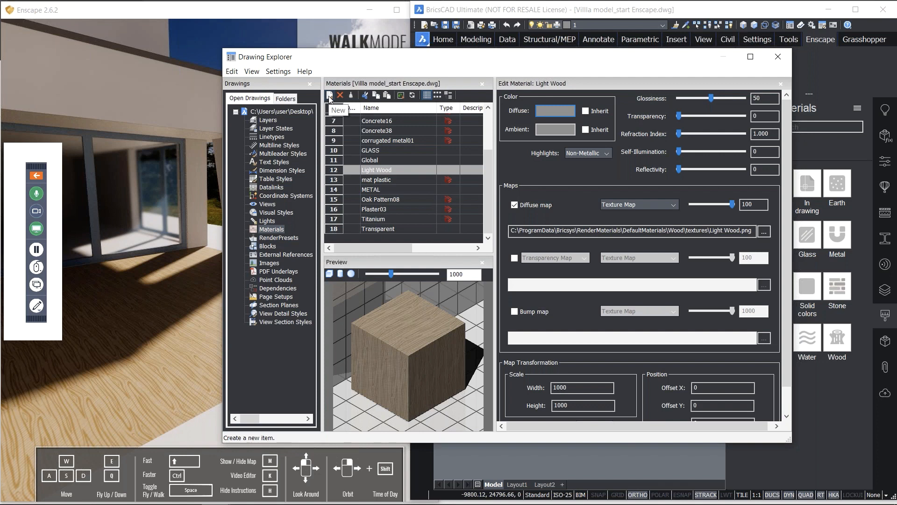
Create a new material in the drawing and name it Planks
left_click(329, 96)
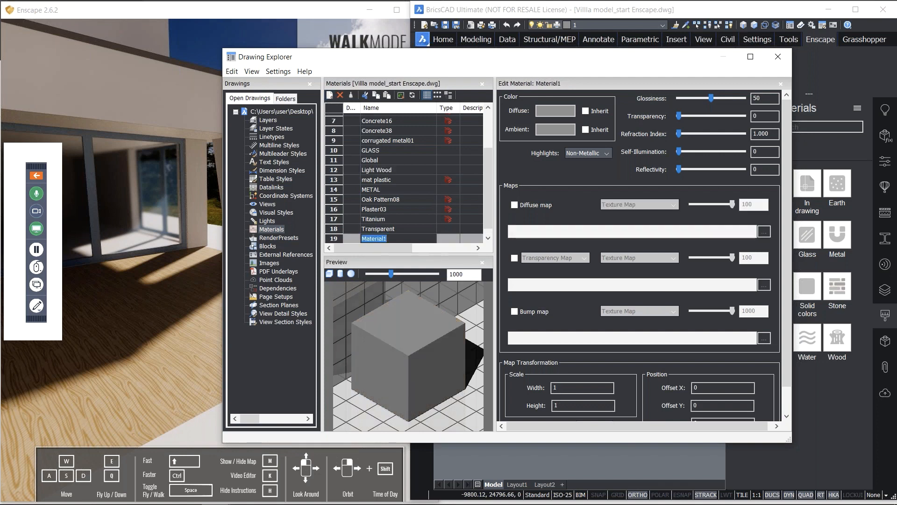
type("Planks")
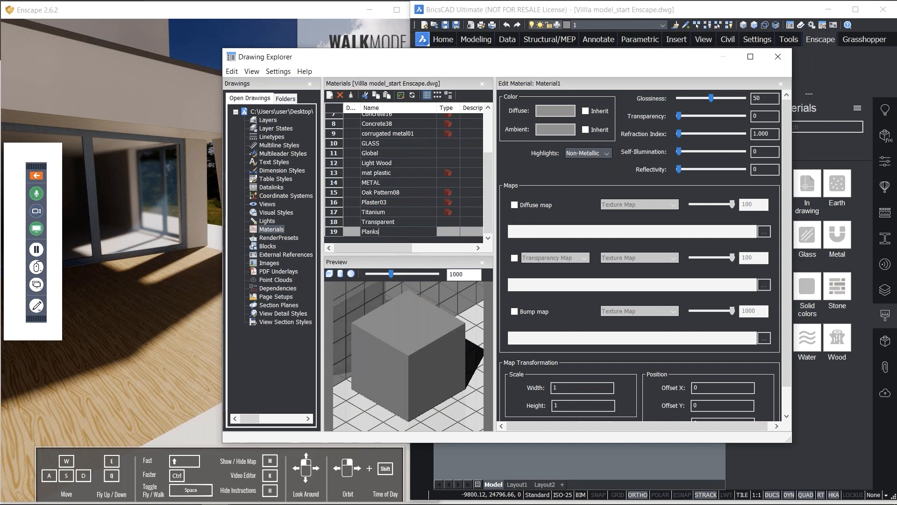
key("Return")
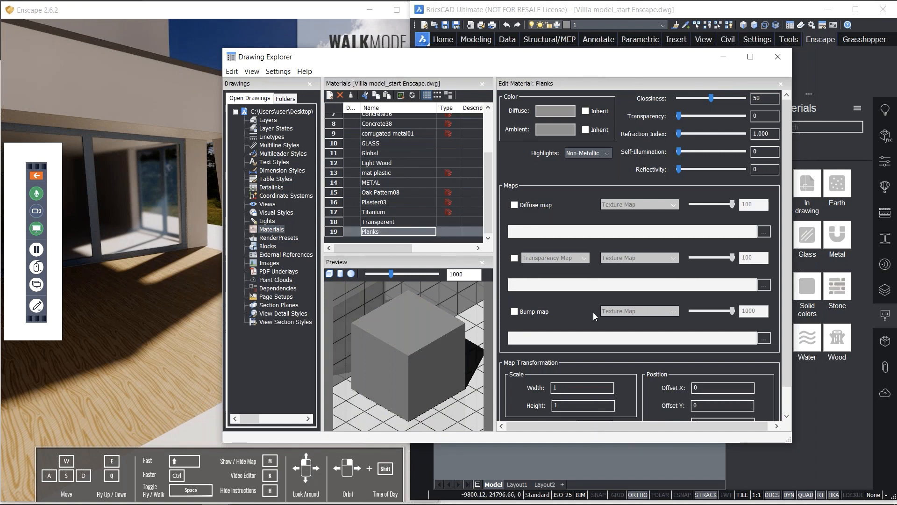
Enable the Planks material's diffuse map and load Planks11_col.jpg from the [4K]Planks11 folder as its texture
left_click(515, 205)
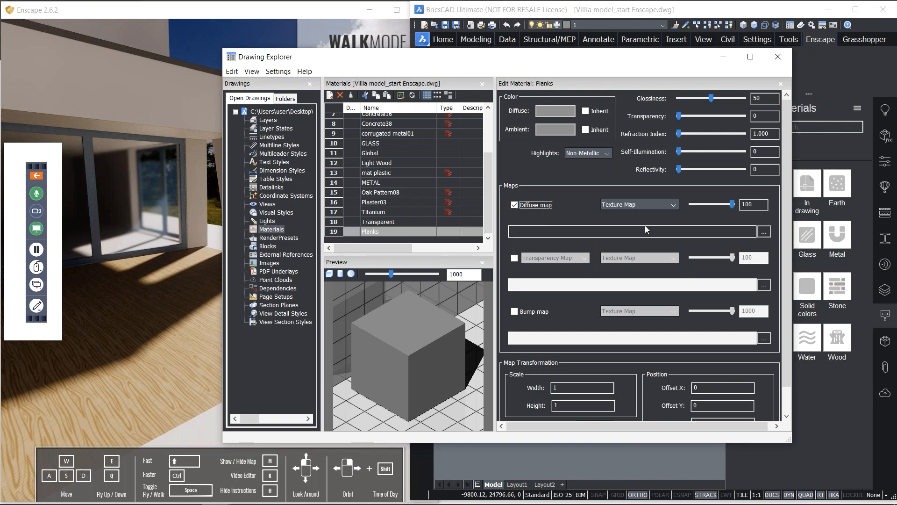
left_click(763, 232)
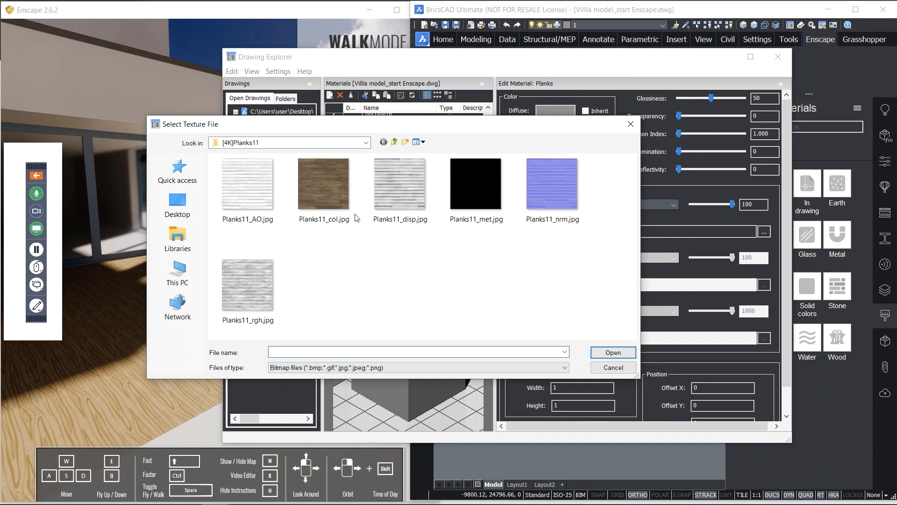
left_click(313, 183)
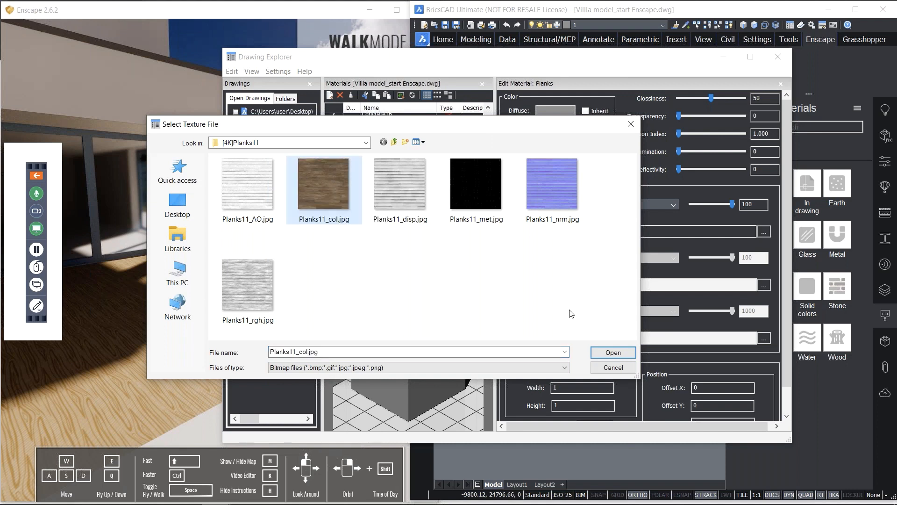
left_click(601, 353)
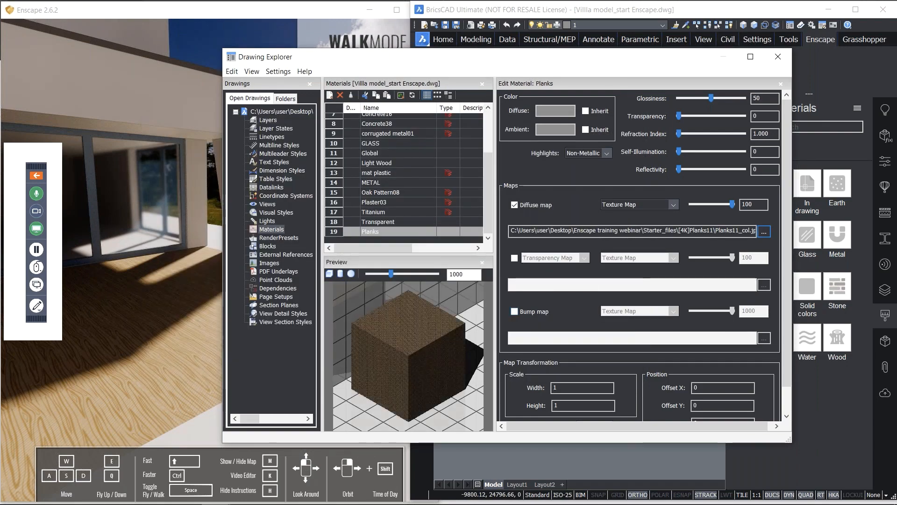
Enable the Planks material's bump map and load Planks11_nrm.jpg from the [4K]Planks11 folder as its texture
left_click(515, 311)
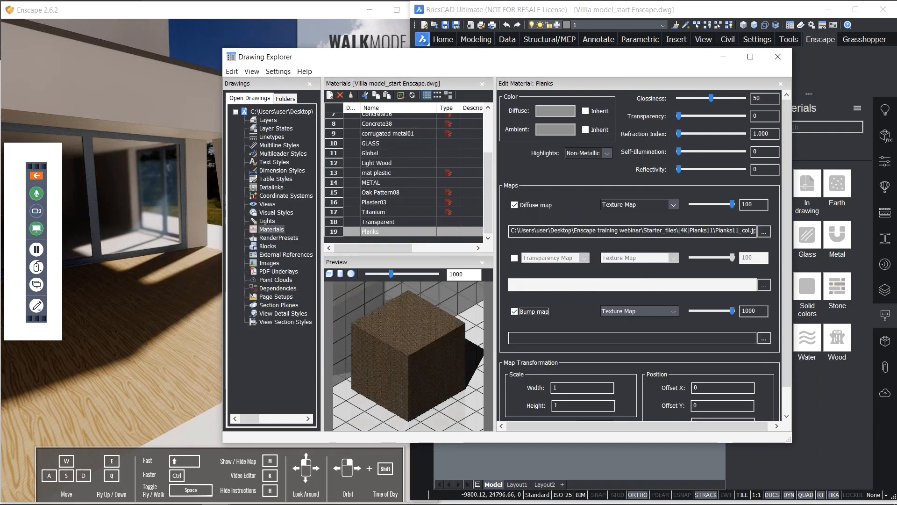
left_click(764, 337)
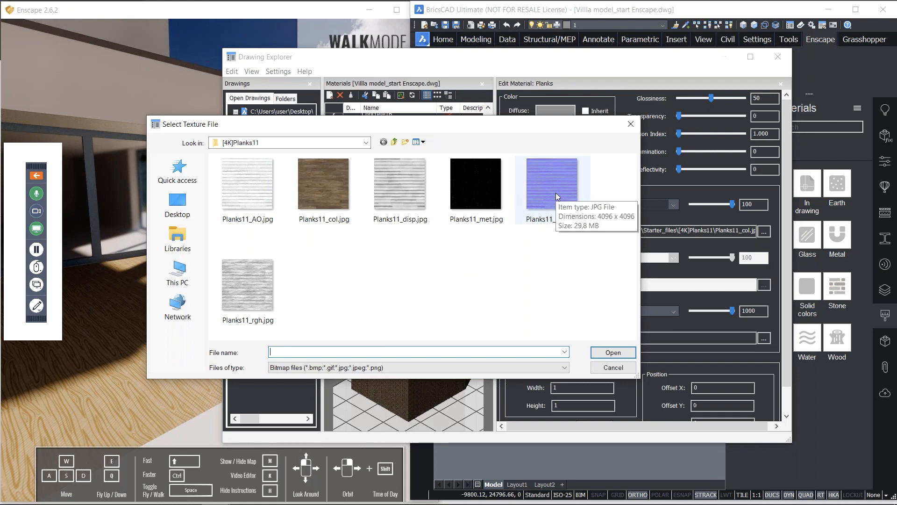
left_click(548, 196)
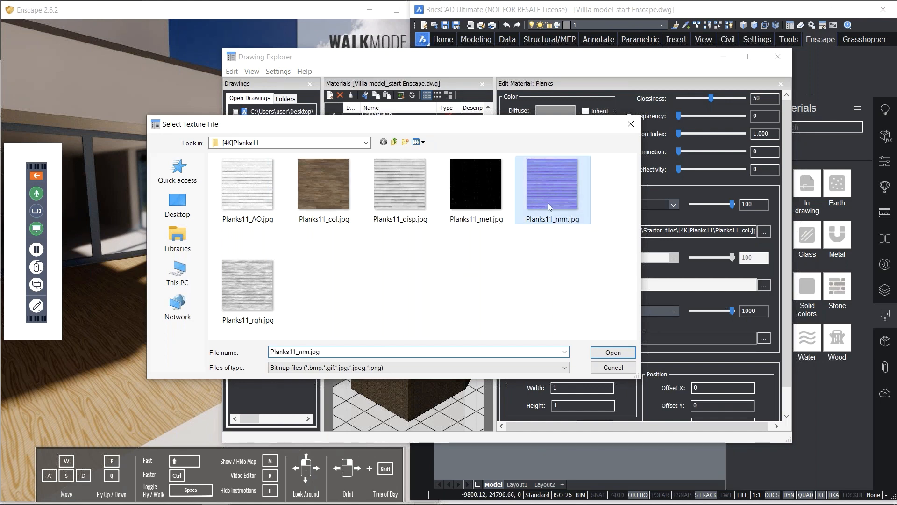
left_click(613, 353)
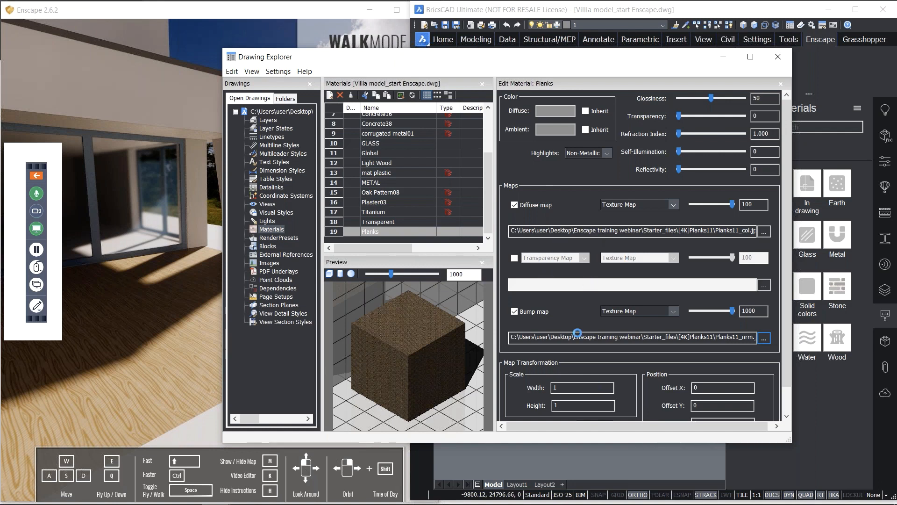
Set the Planks material's map scale to 2000 in width and 2000 in height, and close the Drawing Explorer
double_click(581, 389)
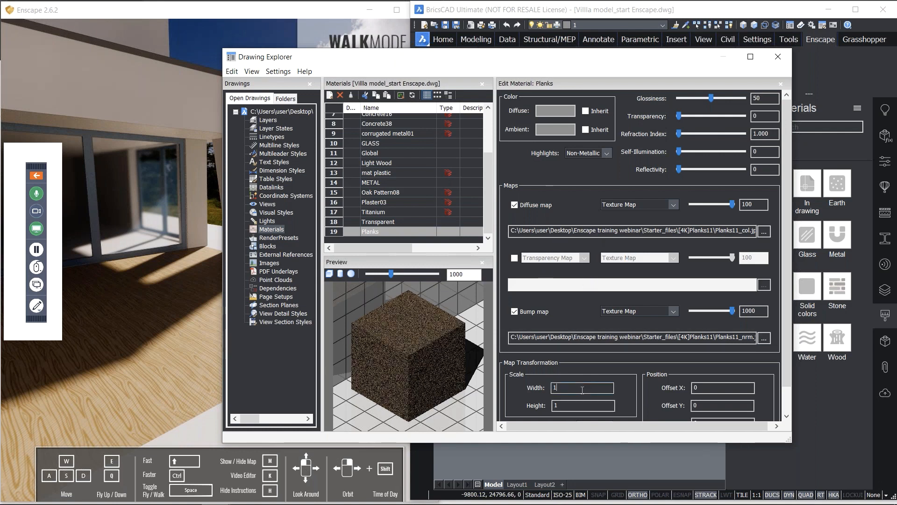
type("2000")
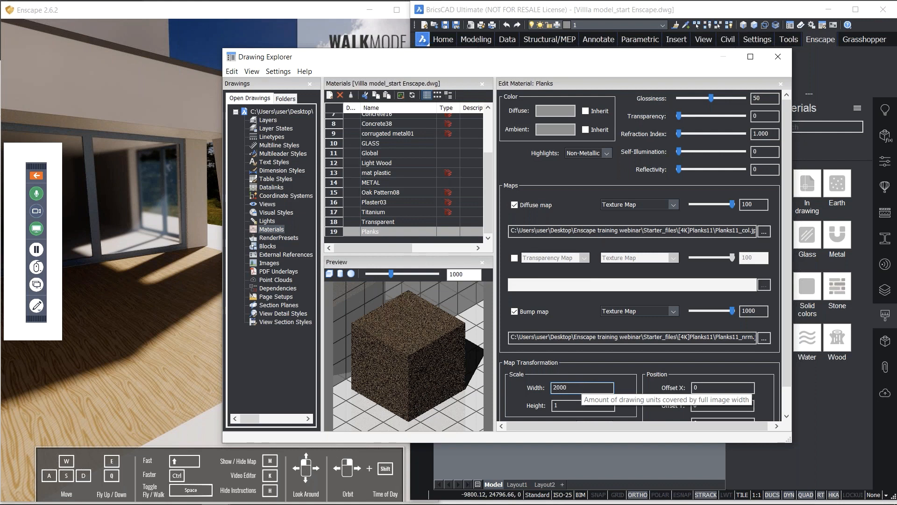
key("Tab")
type("2")
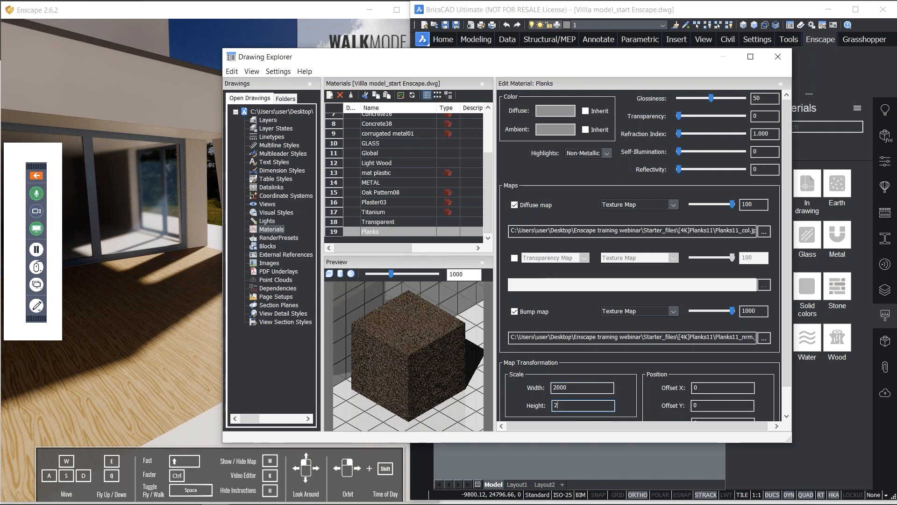
type("000")
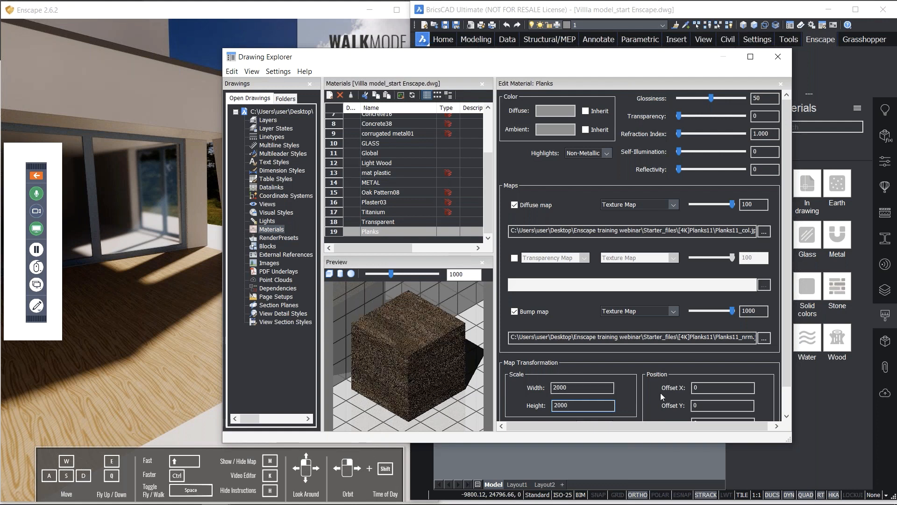
left_click_drag(786, 281, 784, 330)
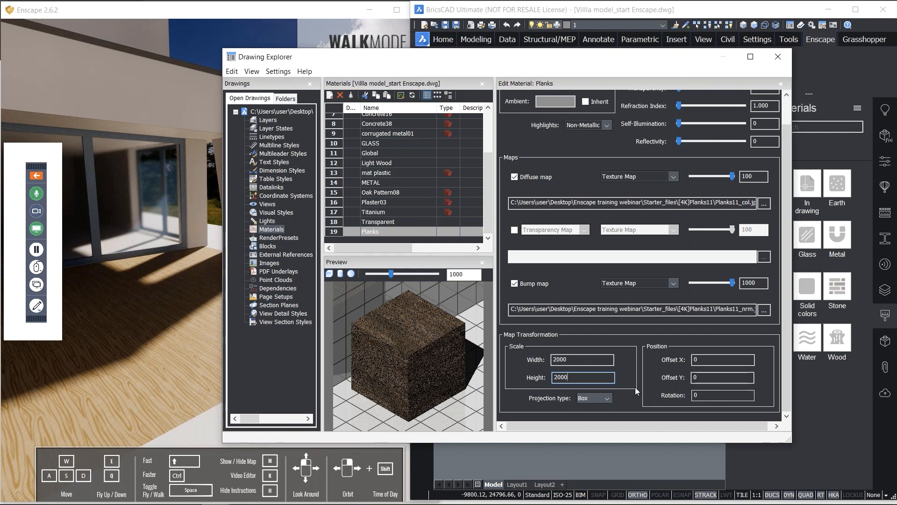
left_click(608, 360)
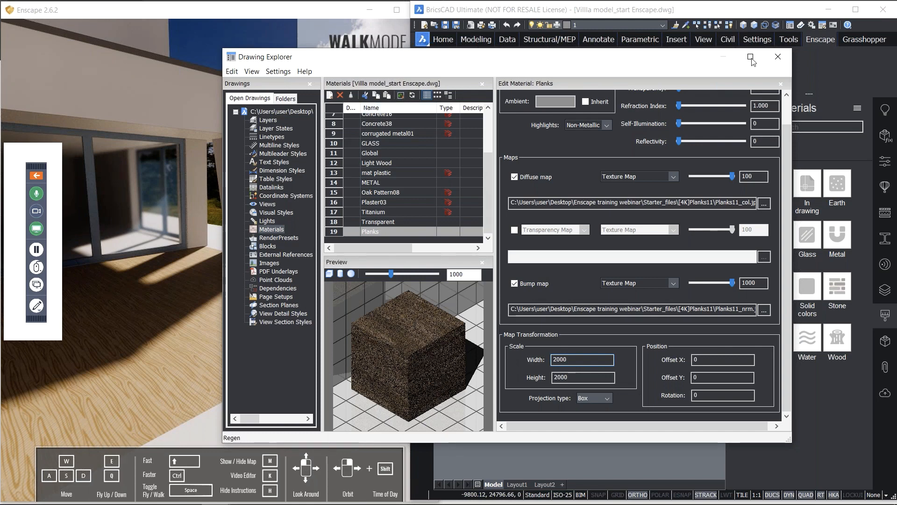
left_click(778, 57)
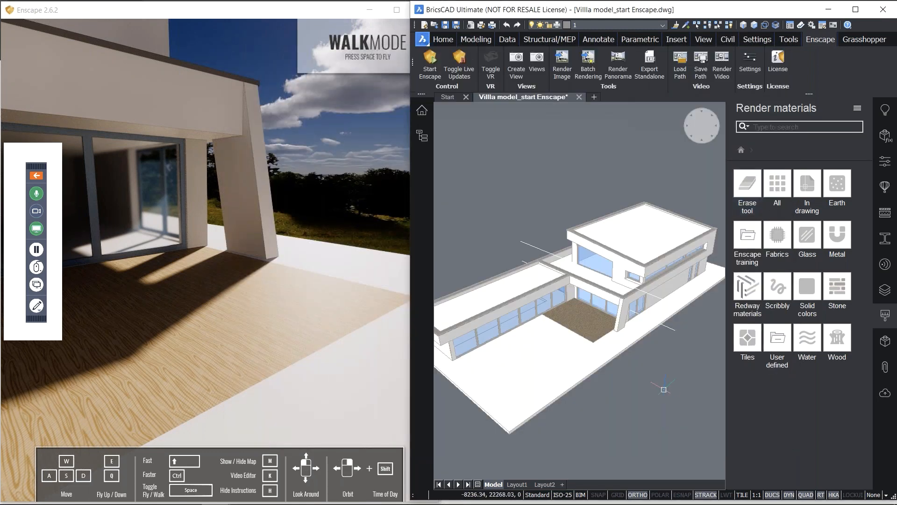
Assign the Planks material to the terrace slab between the villa's wings and clear the selection
mouse_move(600, 348)
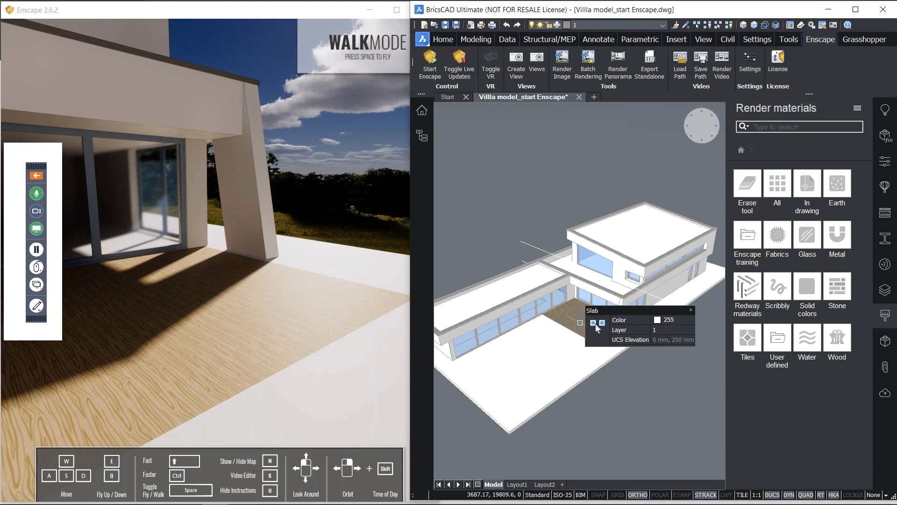
scroll(582, 323, "up", 2)
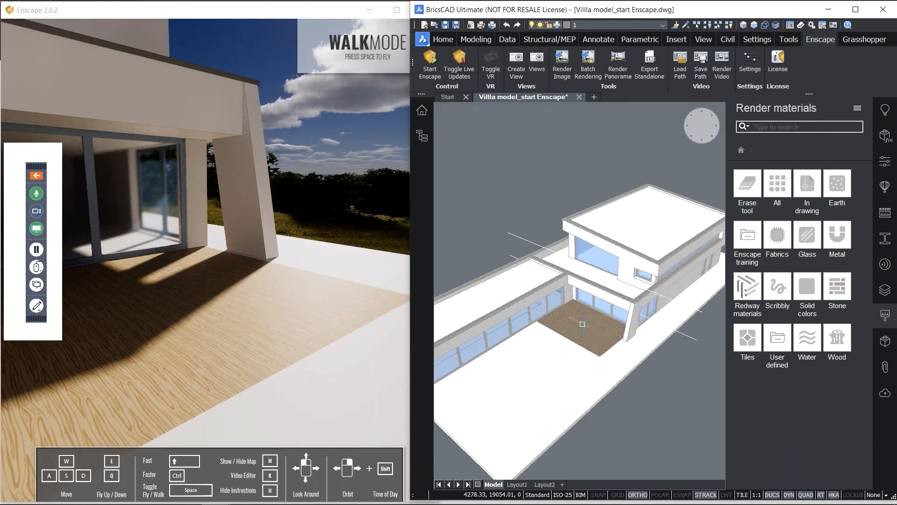
key("Escape")
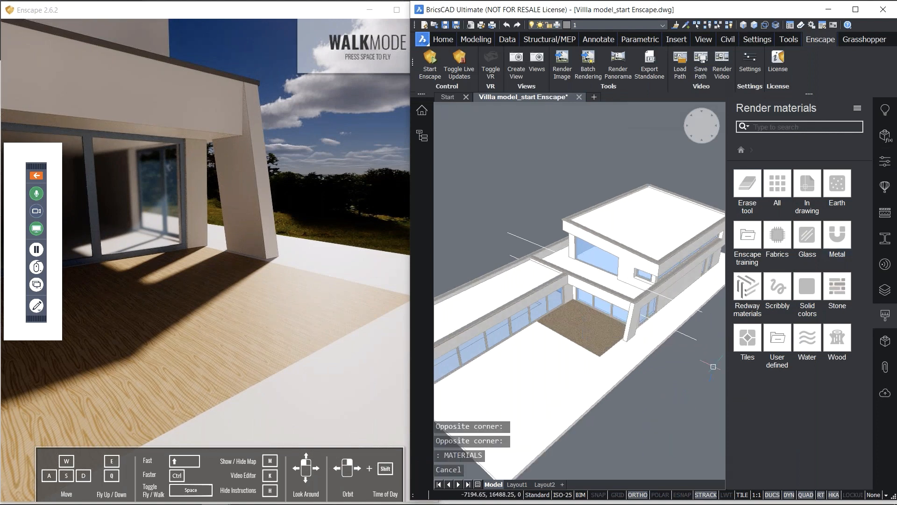
left_click(607, 319)
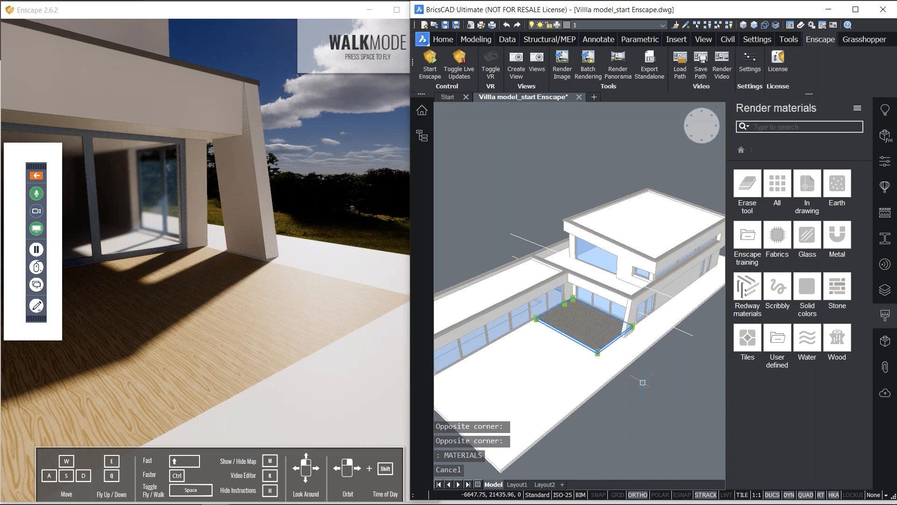
left_click(884, 161)
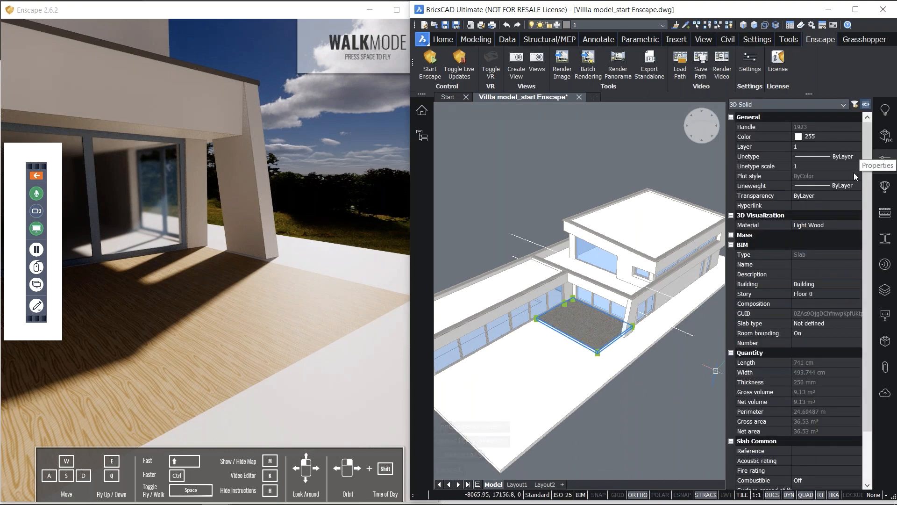
left_click(820, 226)
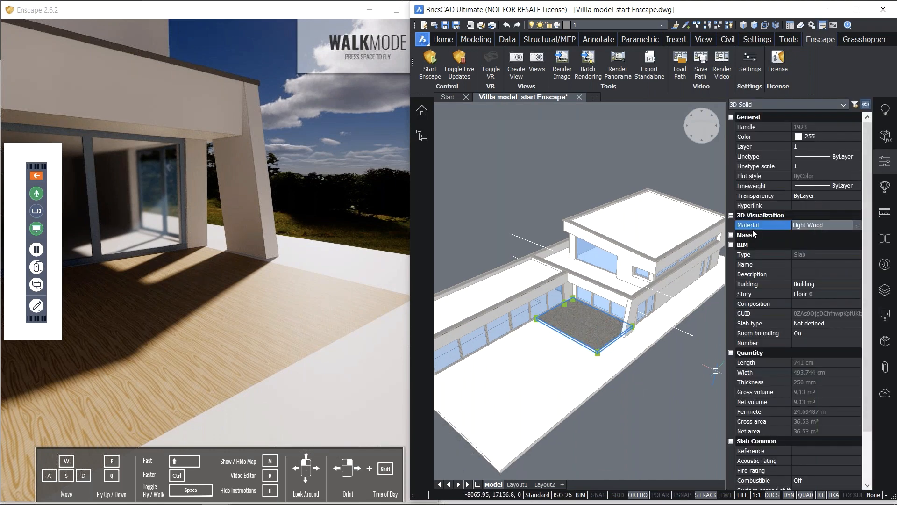
left_click(823, 226)
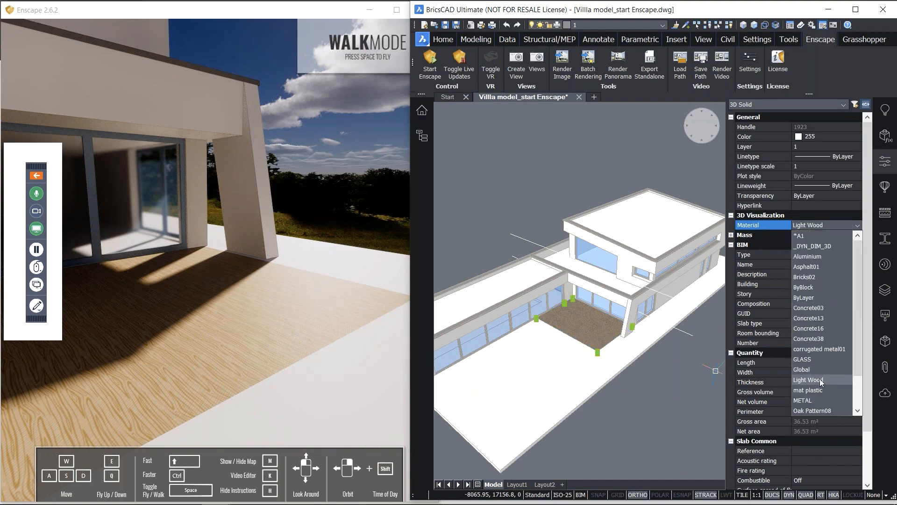
scroll(820, 388, "down", 2)
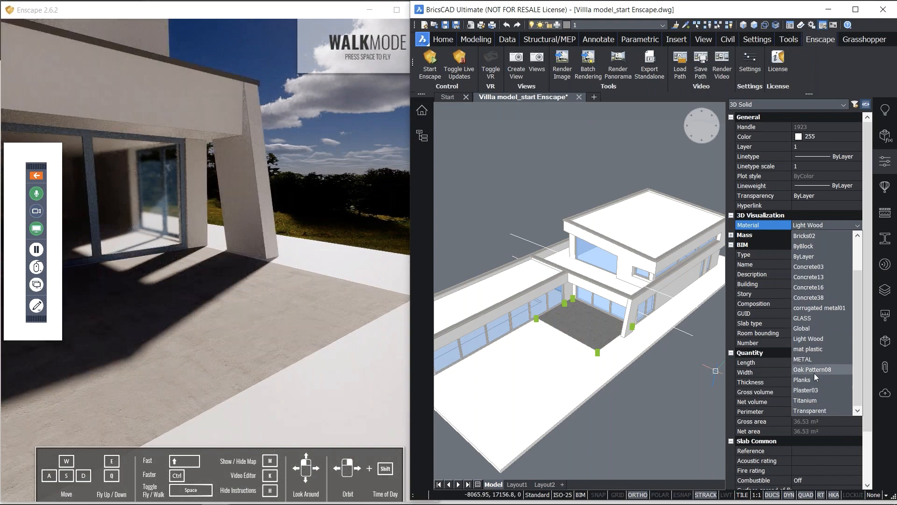
left_click(814, 378)
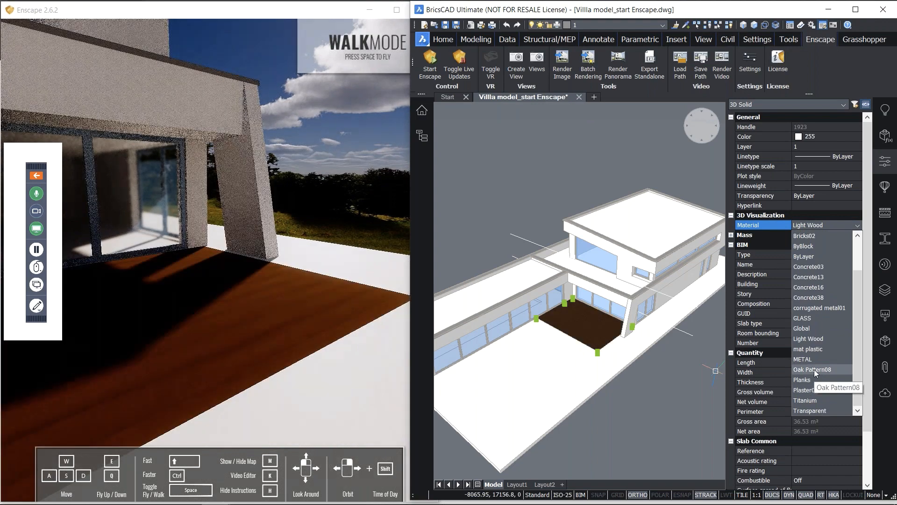
left_click(662, 430)
key("Escape")
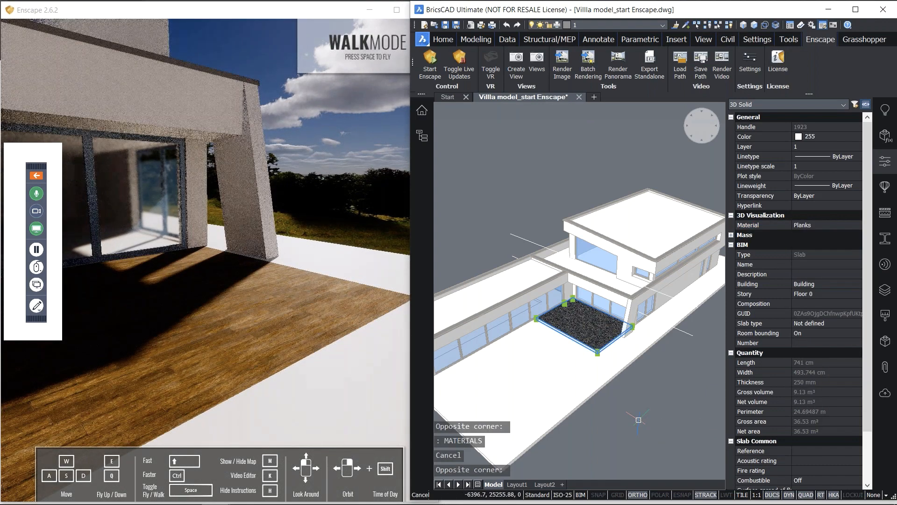
key("Escape")
Switch to the Enscape view and examine the terrace's plank texture from close up and from farther back
left_click_drag(358, 347, 329, 347)
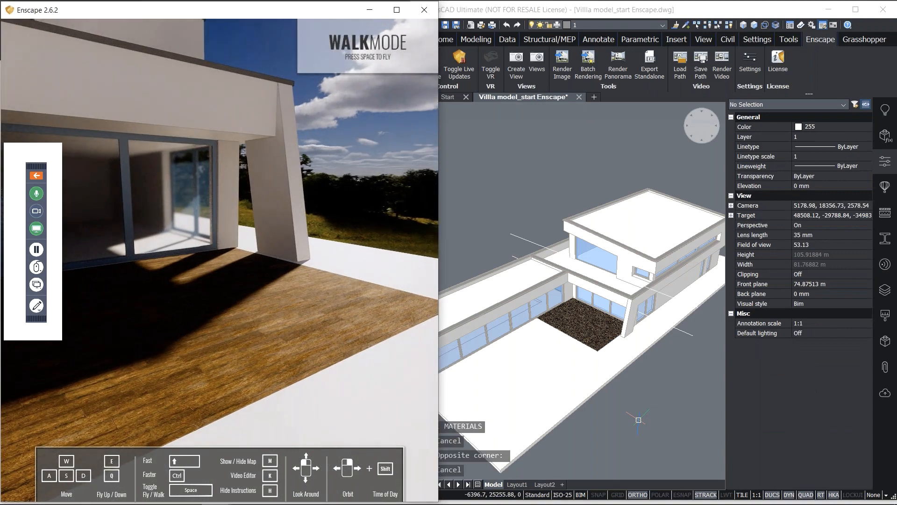
mouse_move(329, 347)
right_mouse_down()
mouse_move(346, 347)
mouse_move(329, 347)
right_mouse_up()
scroll(329, 348, "up", 2)
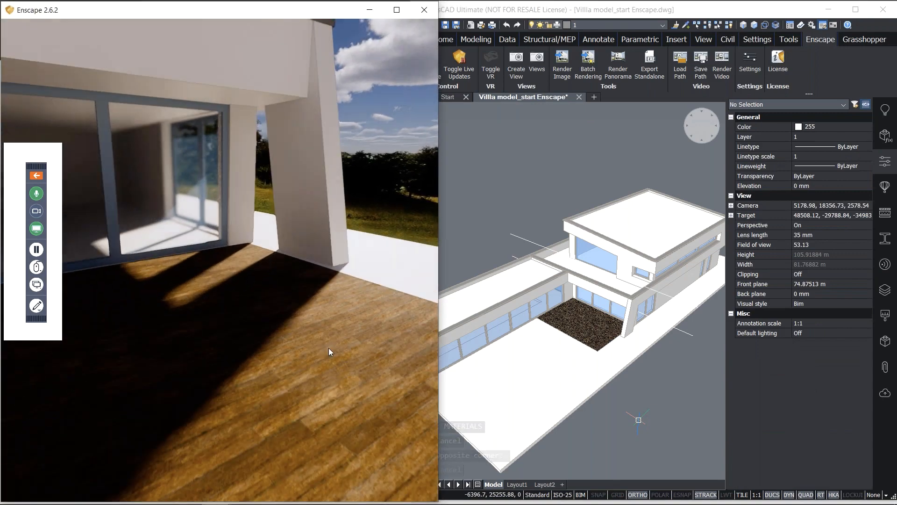
left_click_drag(329, 347, 280, 367)
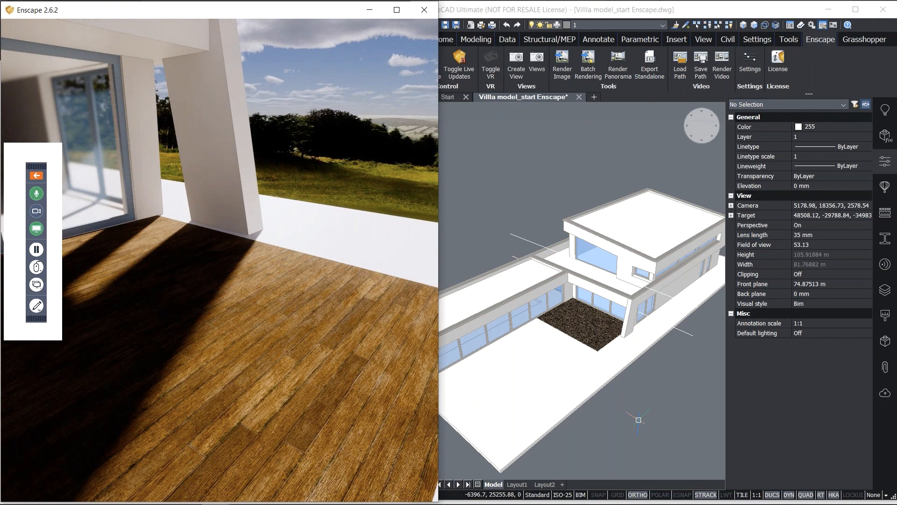
left_click_drag(280, 367, 327, 377)
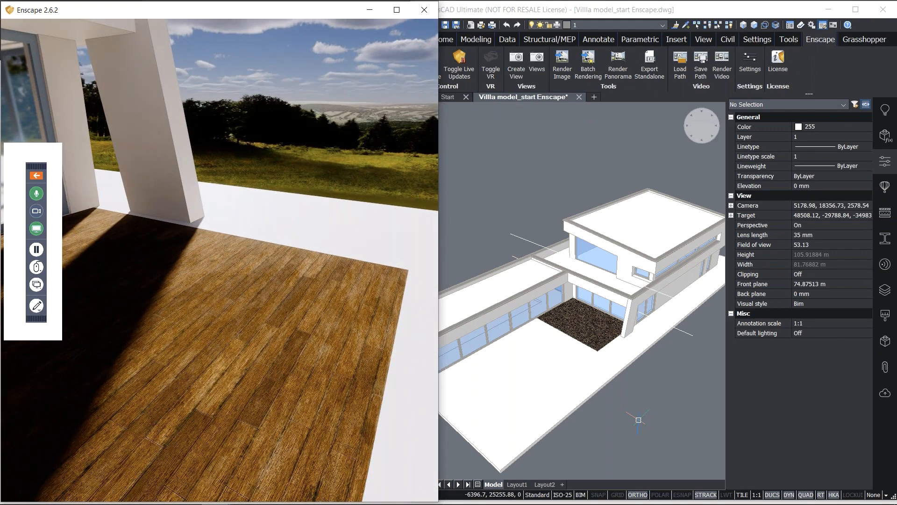
left_click_drag(292, 360, 289, 327)
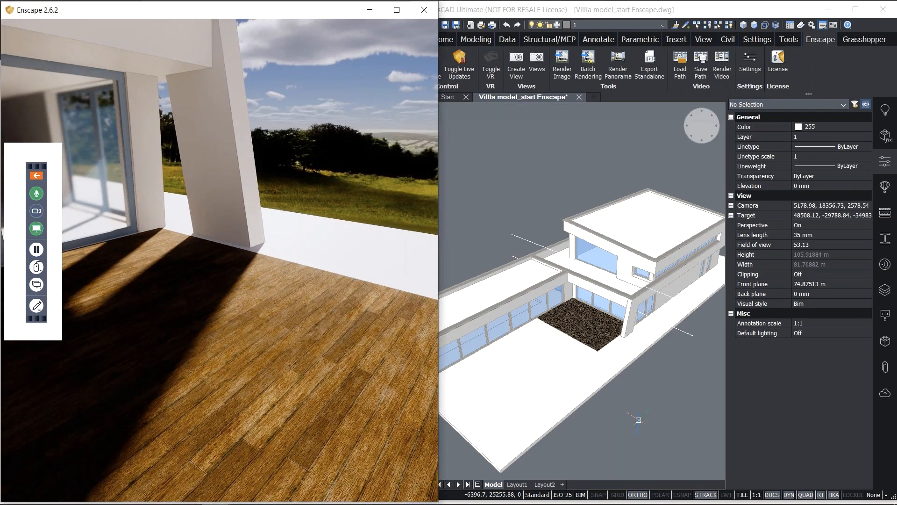
key("s")
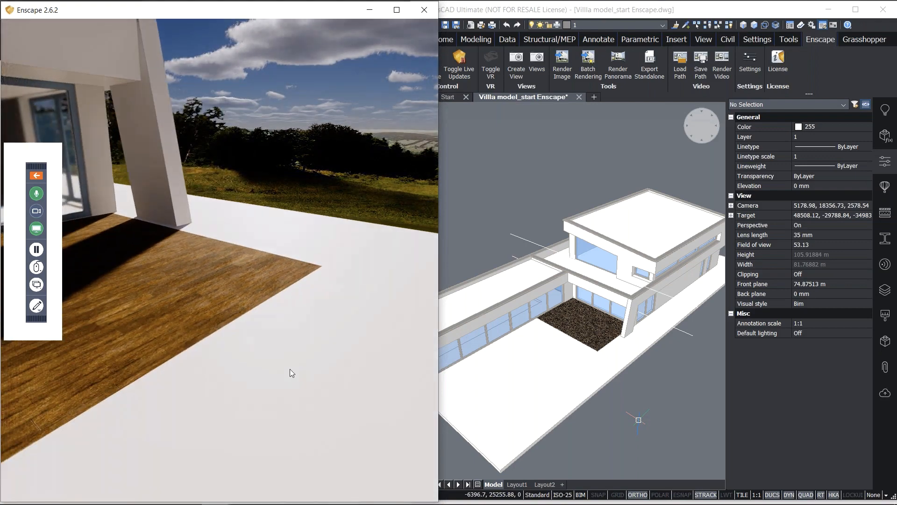
key("w")
left_click_drag(266, 337, 221, 346)
Return to BricsCAD, reopen the drawing's materials list and add the Planks material to the material library
left_click(537, 177)
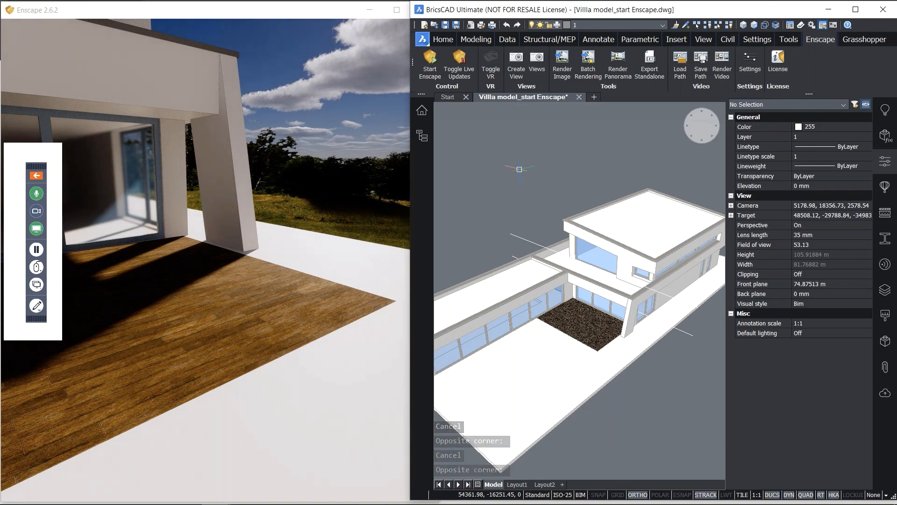
key("Return")
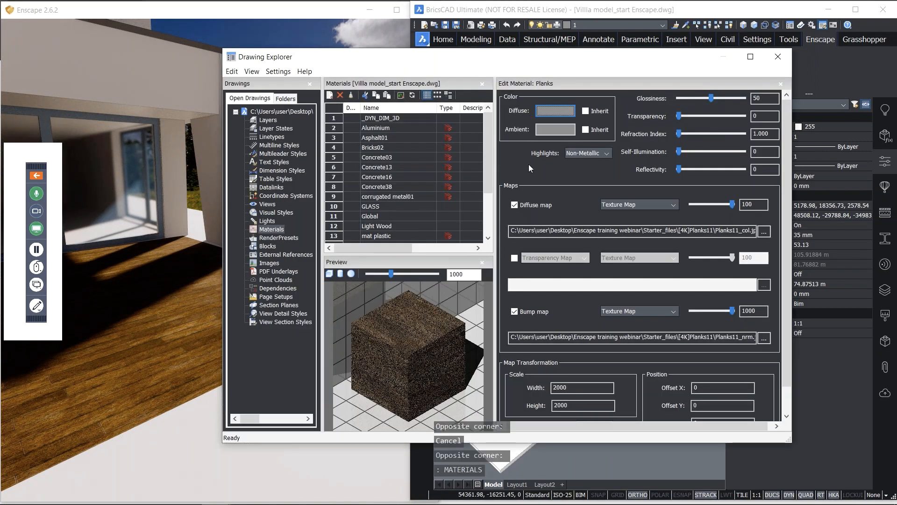
left_click_drag(486, 183, 487, 236)
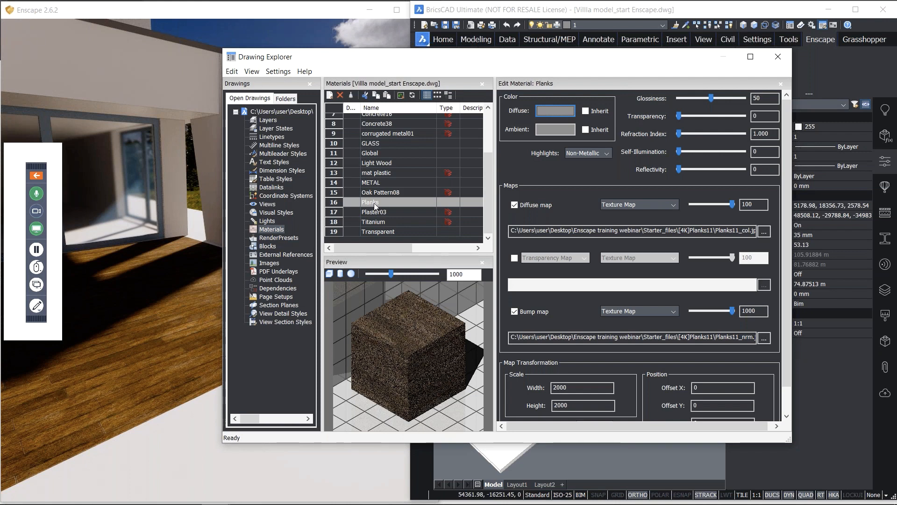
right_click(374, 203)
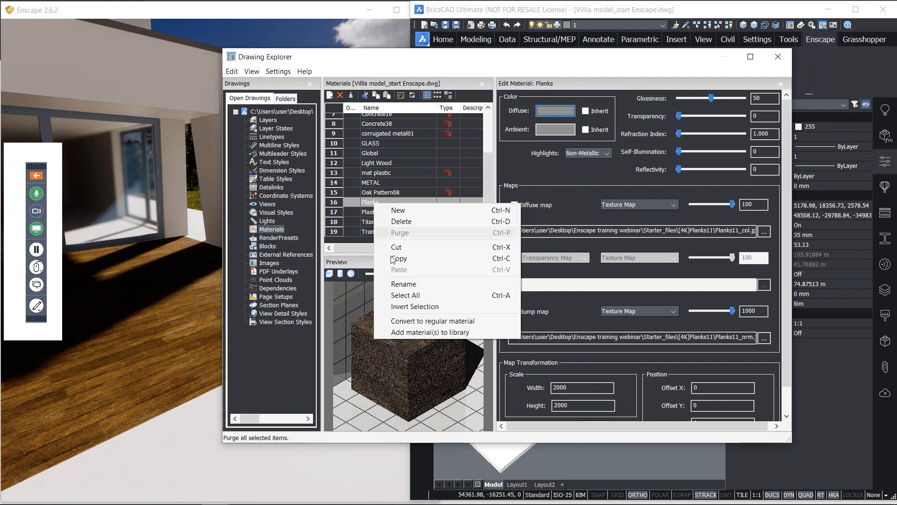
left_click(421, 333)
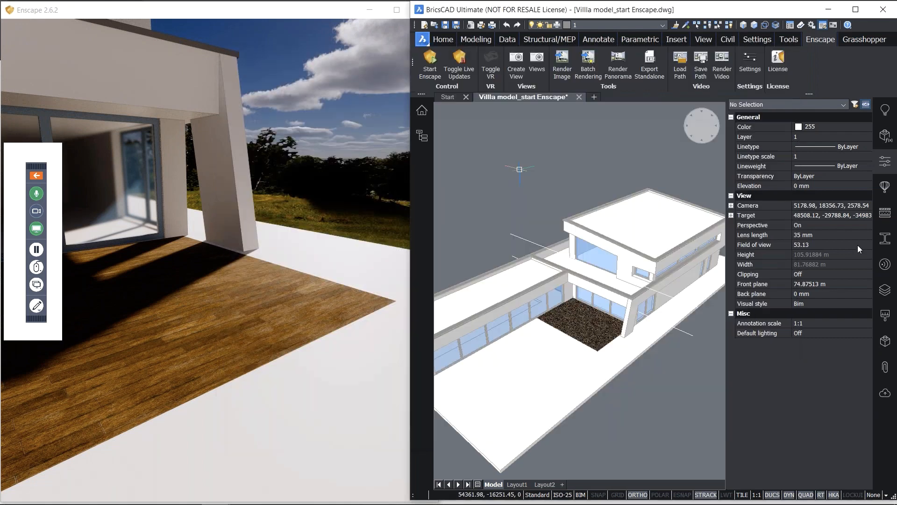
Check the User defined category of the render materials library for the Planks material, and close the library
left_click(885, 315)
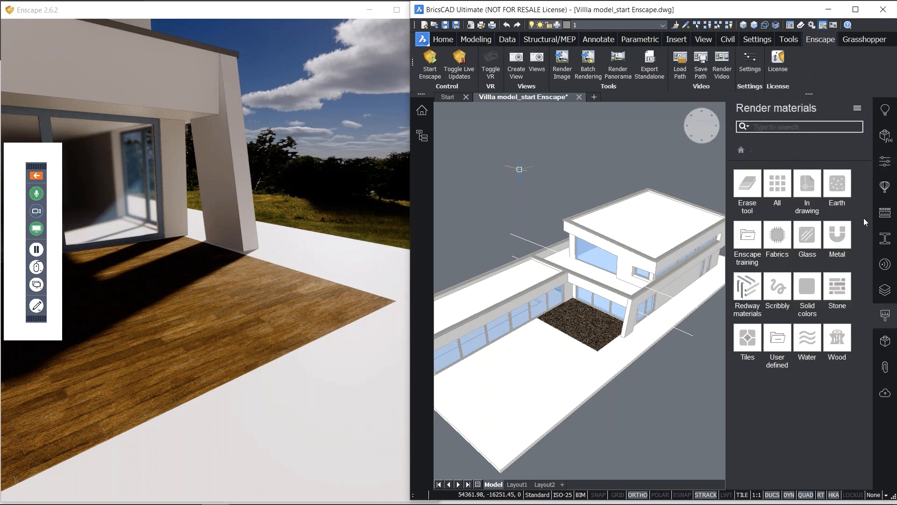
left_click(786, 338)
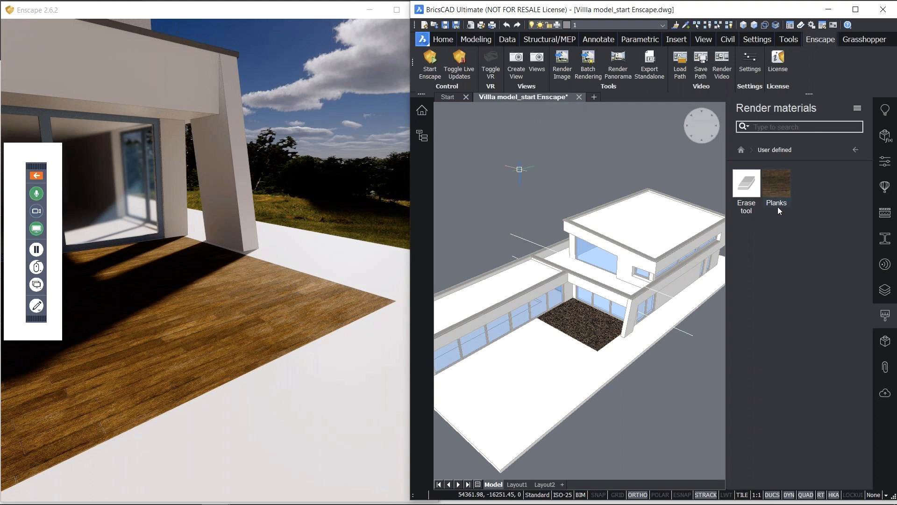
left_click(741, 152)
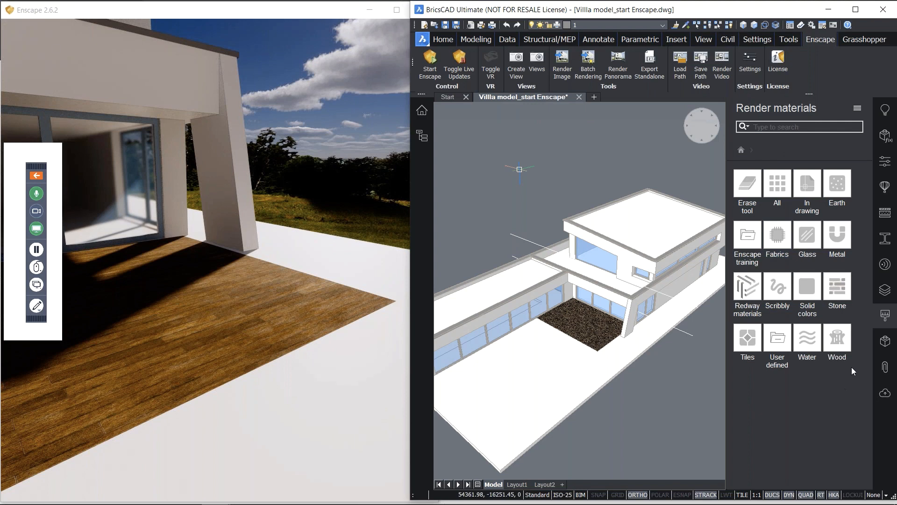
left_click(884, 316)
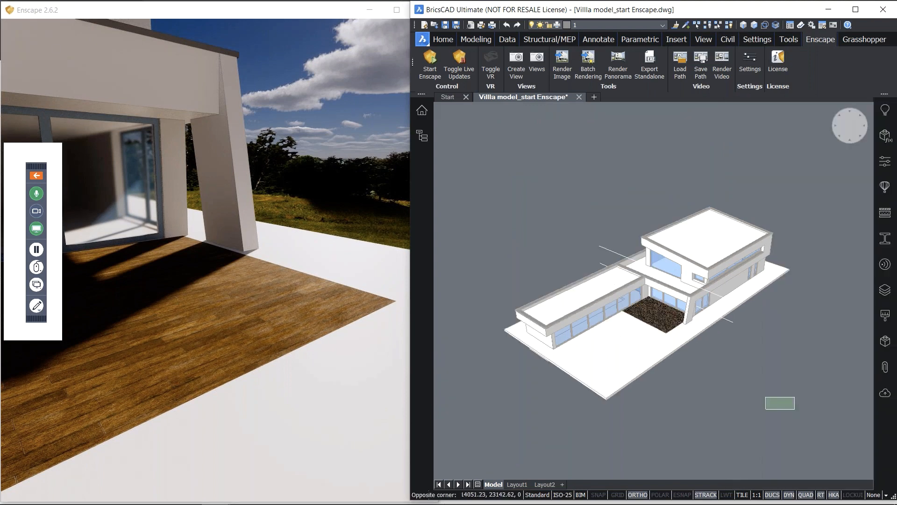
scroll(664, 327, "up", 1)
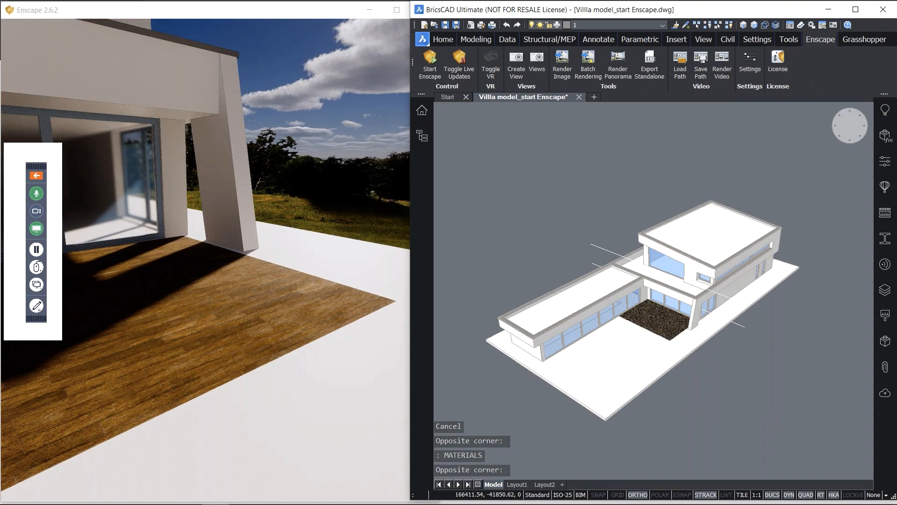
Move up to the terrace's glazed facade in the Enscape view and examine the window frames and glass
left_click_drag(308, 317, 219, 290)
left_click_drag(332, 306, 235, 316)
scroll(255, 311, "up", 2)
scroll(255, 313, "up", 5)
scroll(236, 316, "up", 4)
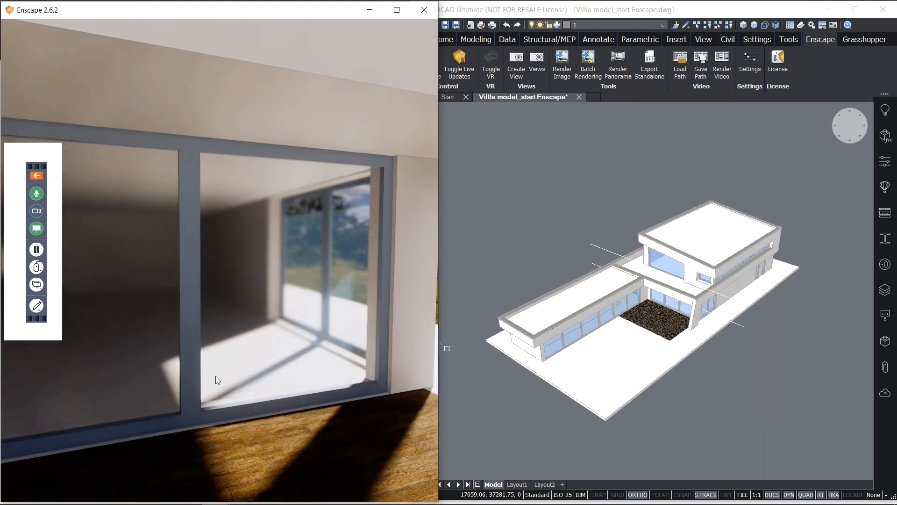
left_click_drag(260, 371, 319, 236)
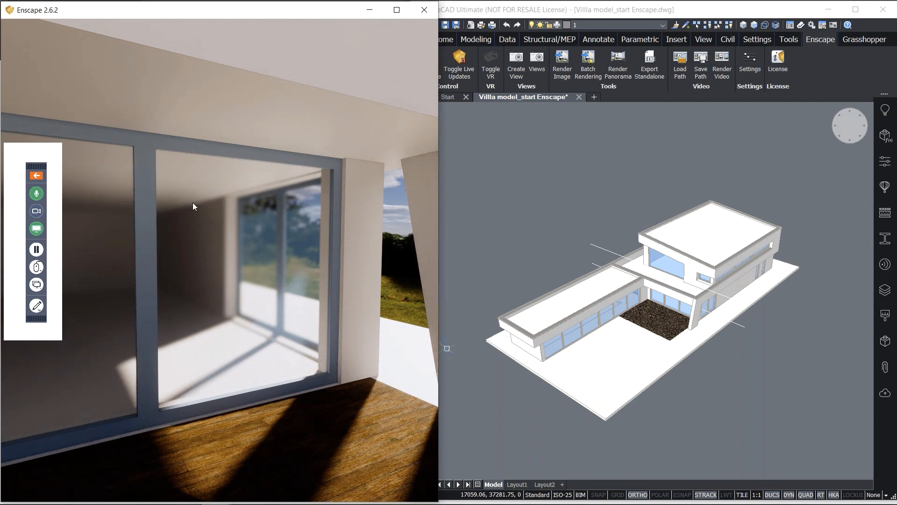
left_click_drag(308, 263, 296, 265)
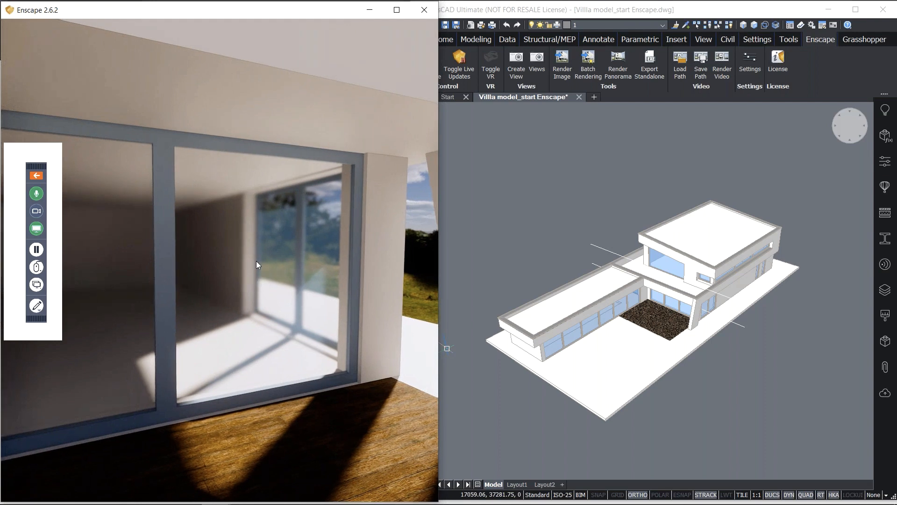
Reopen the materials list in BricsCAD and turn off diffuse colour inheritance for the METAL material
left_click(588, 218)
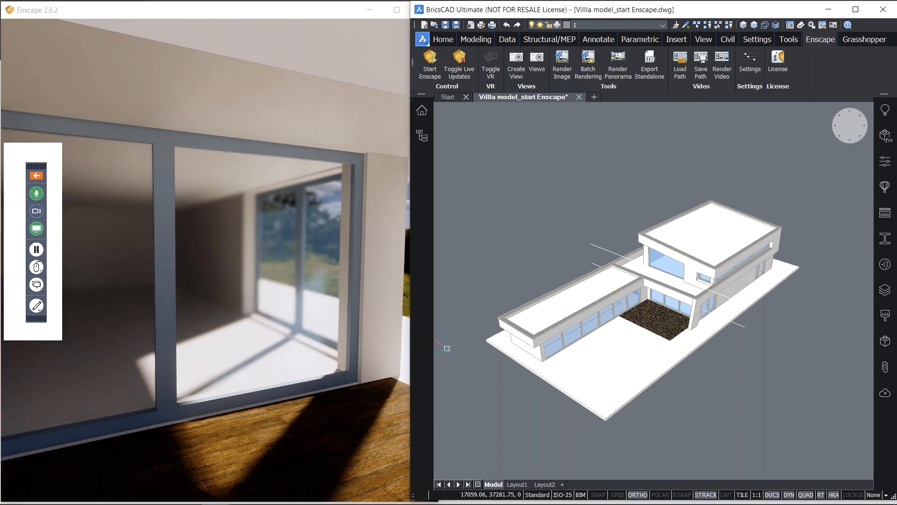
key("Up")
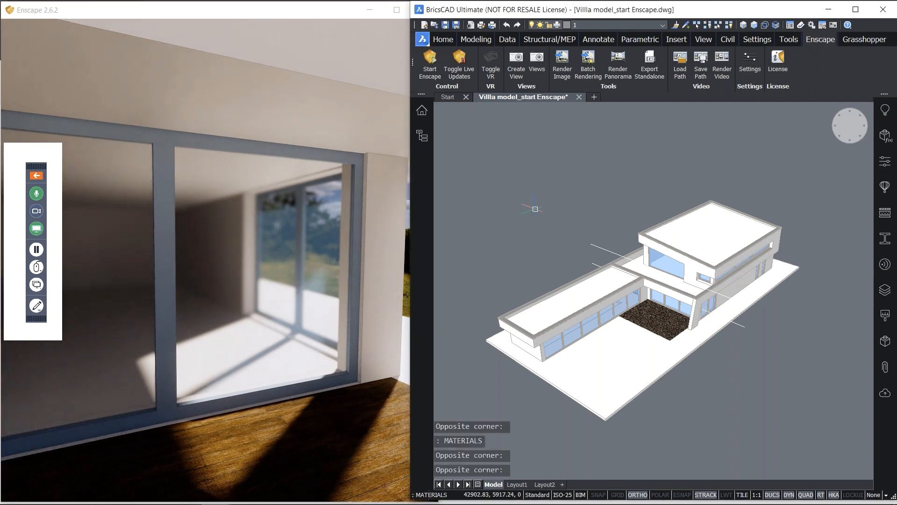
key("Escape")
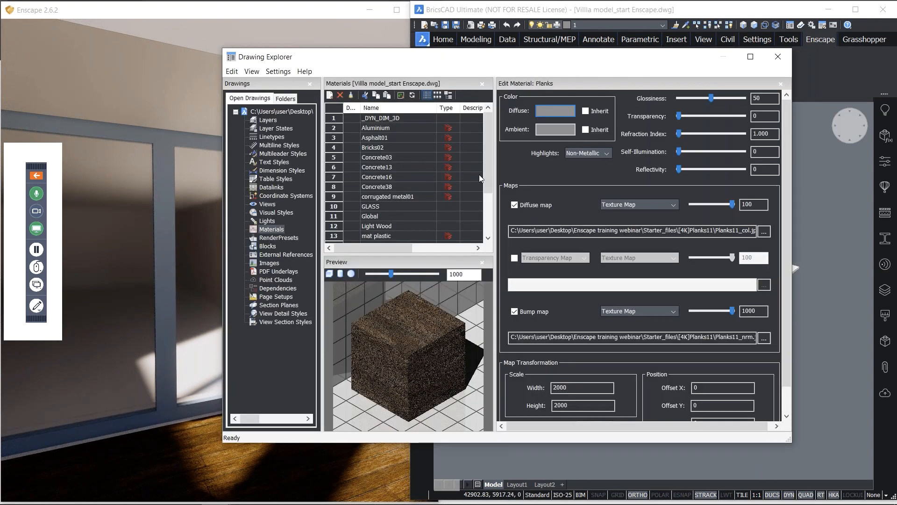
left_click_drag(488, 180, 489, 224)
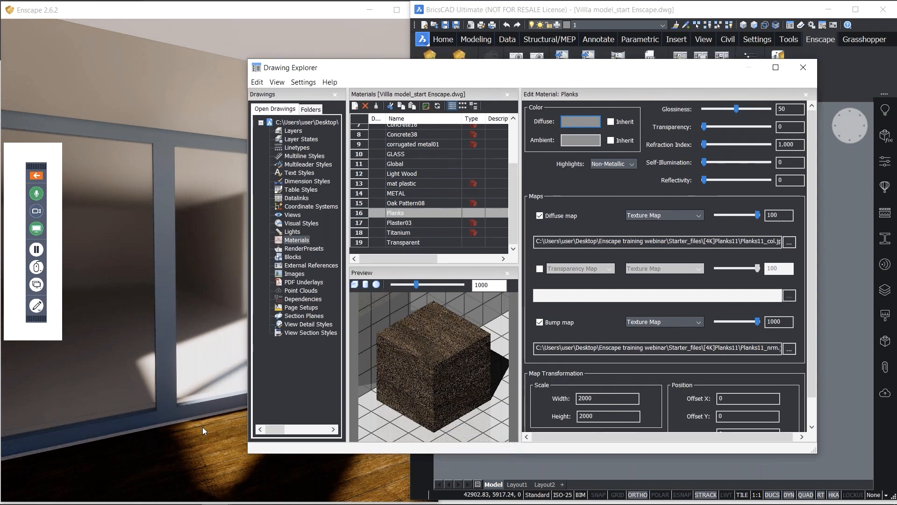
left_click(409, 195)
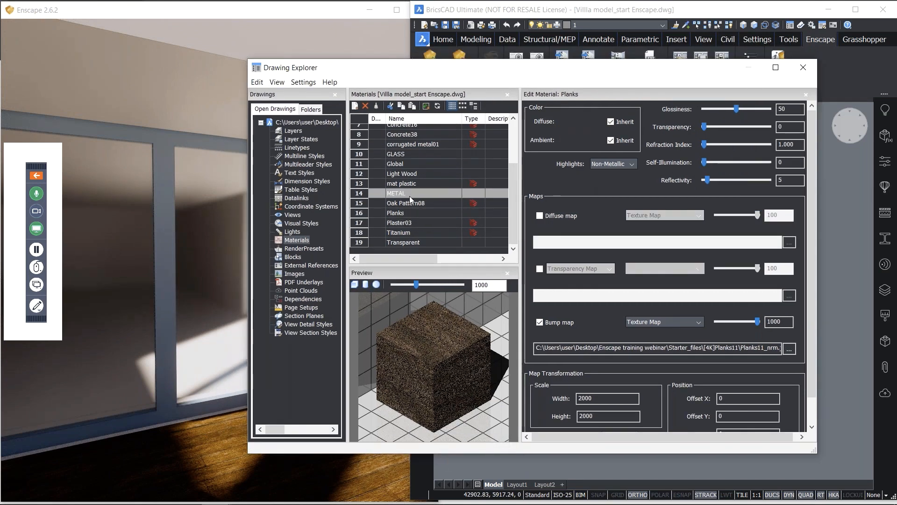
left_click(611, 121)
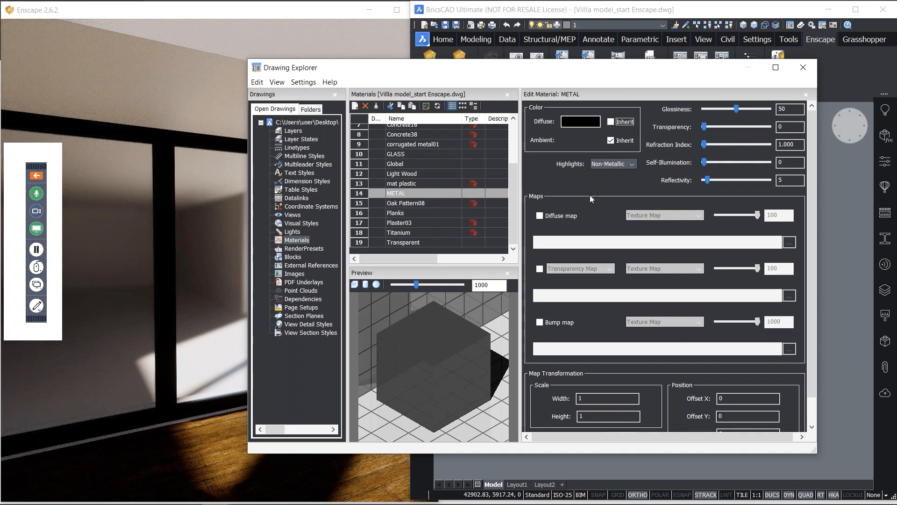
Set the METAL material's diffuse colour to grey RGB 130,130,130 and its highlights to Metallic, and check the window frames in Enscape
left_click(582, 122)
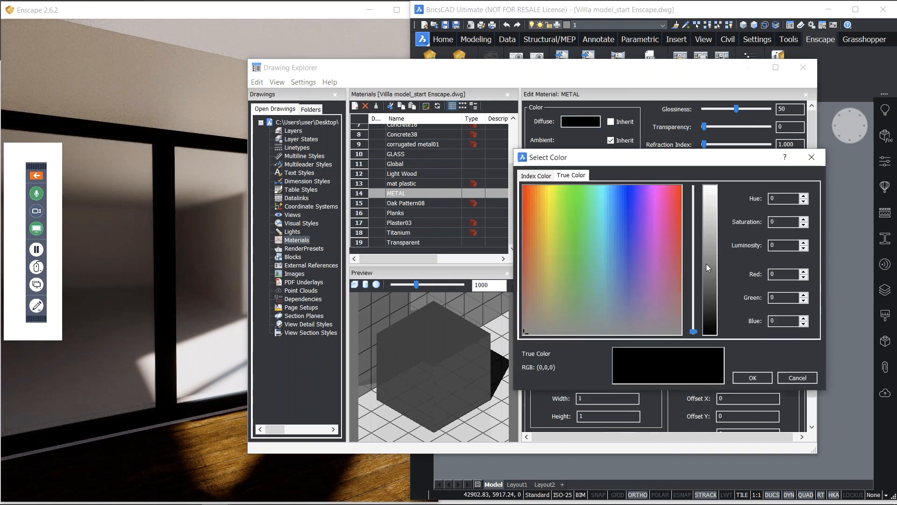
left_click(711, 258)
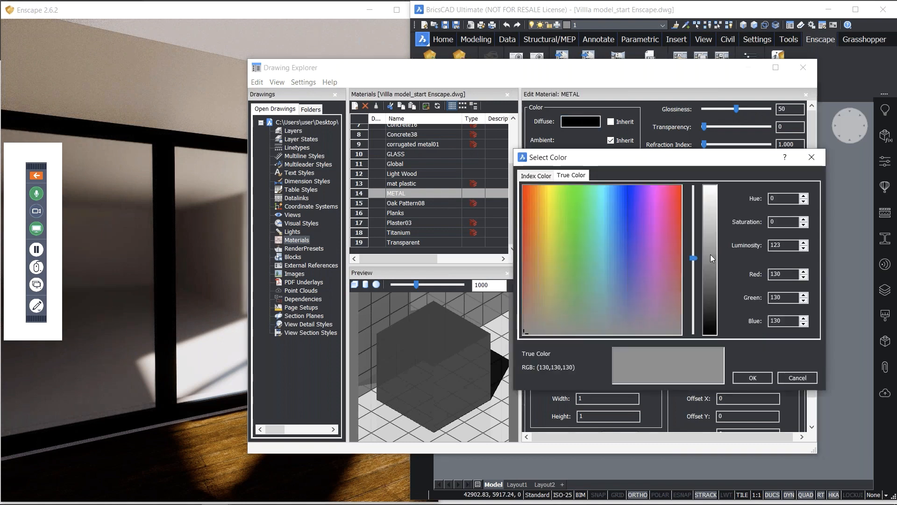
left_click(752, 378)
left_click(606, 164)
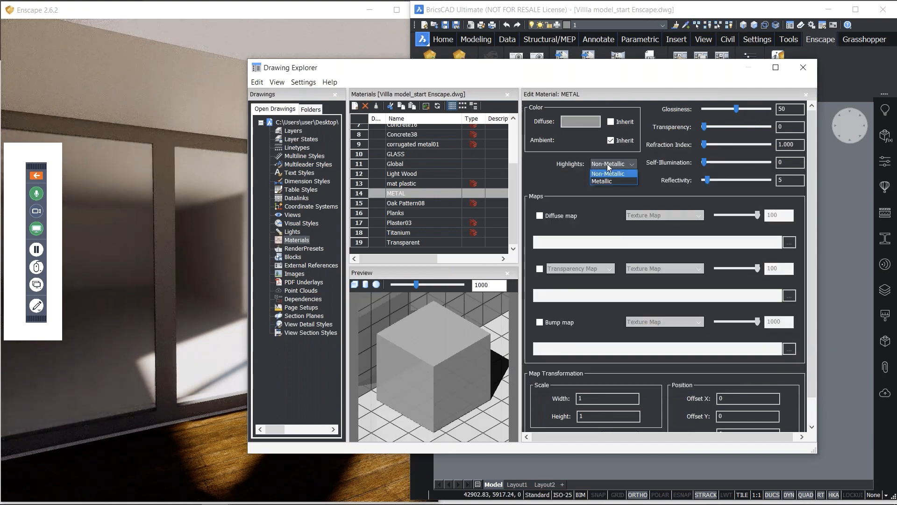
left_click(603, 182)
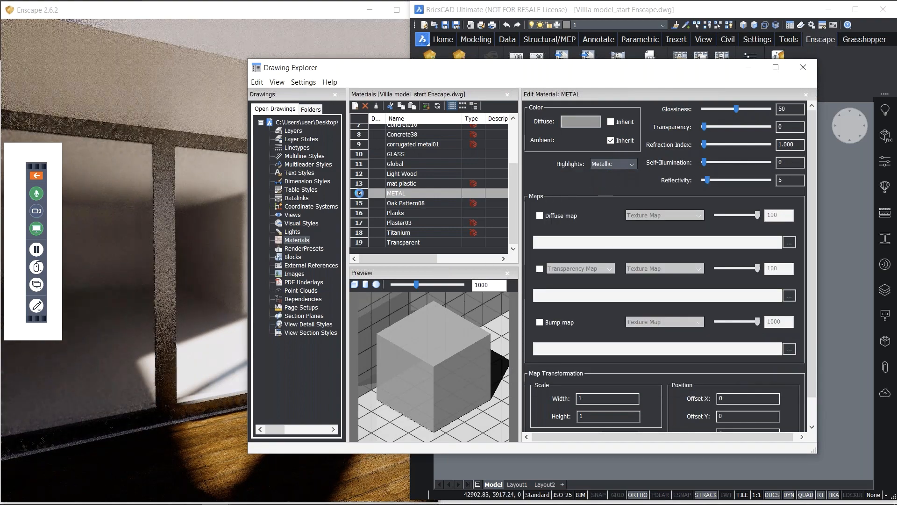
left_click_drag(147, 231, 244, 254)
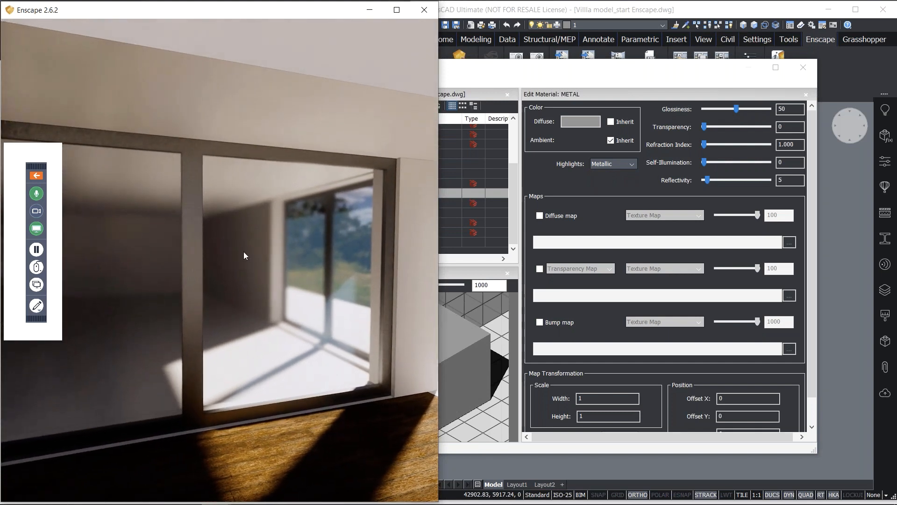
left_click(563, 193)
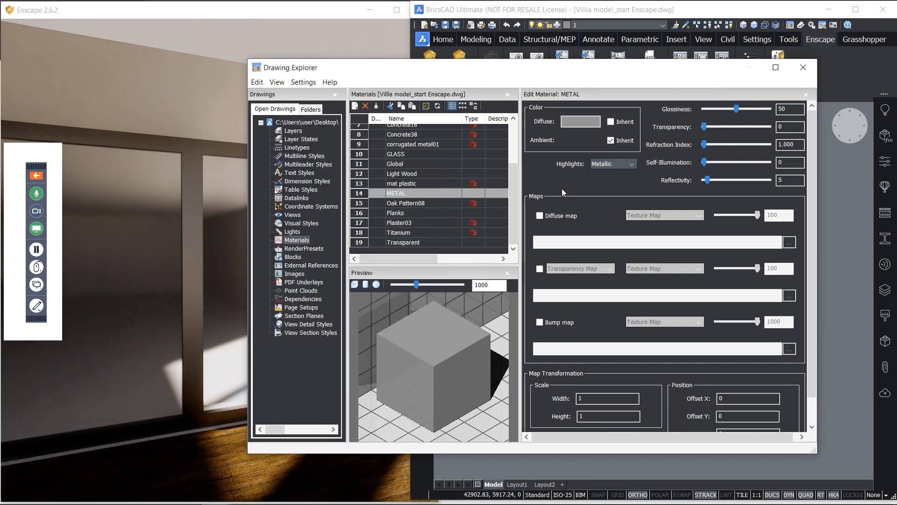
Turn off diffuse colour inheritance for the GLASS material, choose a blue diffuse colour, and check the window glass in Enscape
left_click(405, 155)
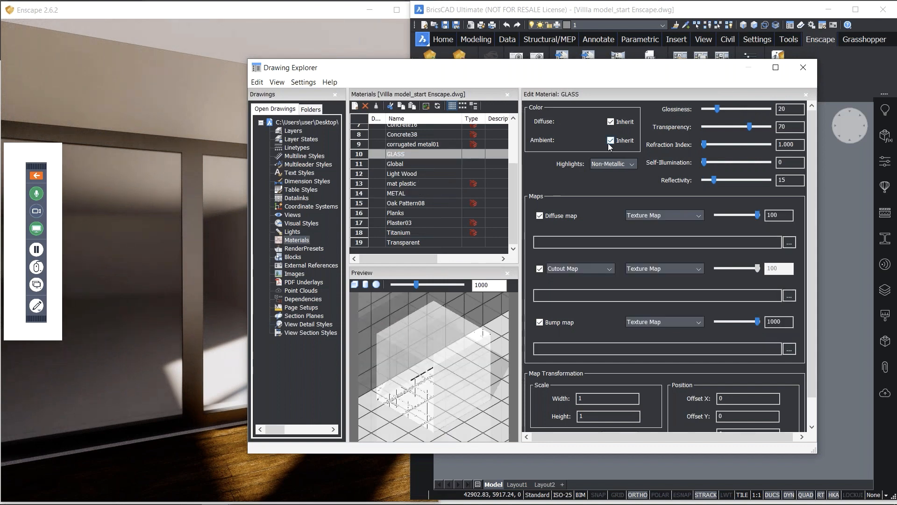
left_click(610, 121)
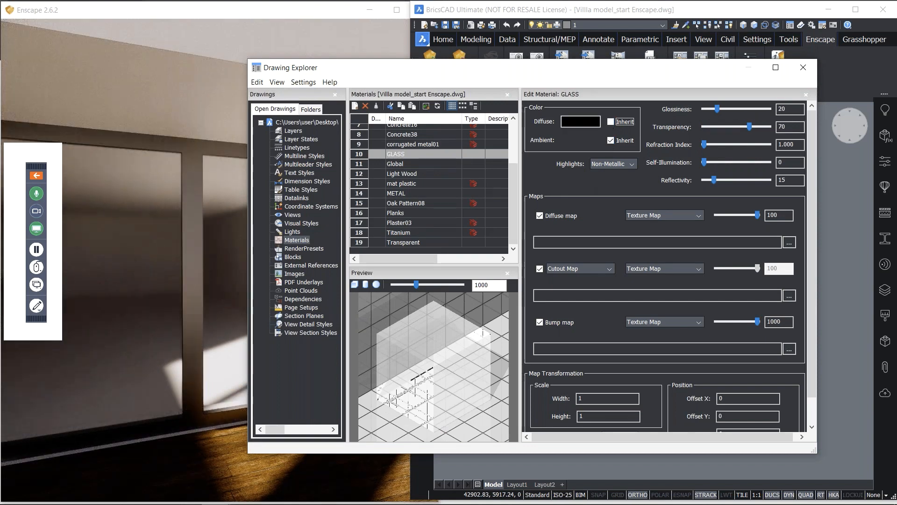
left_click(584, 123)
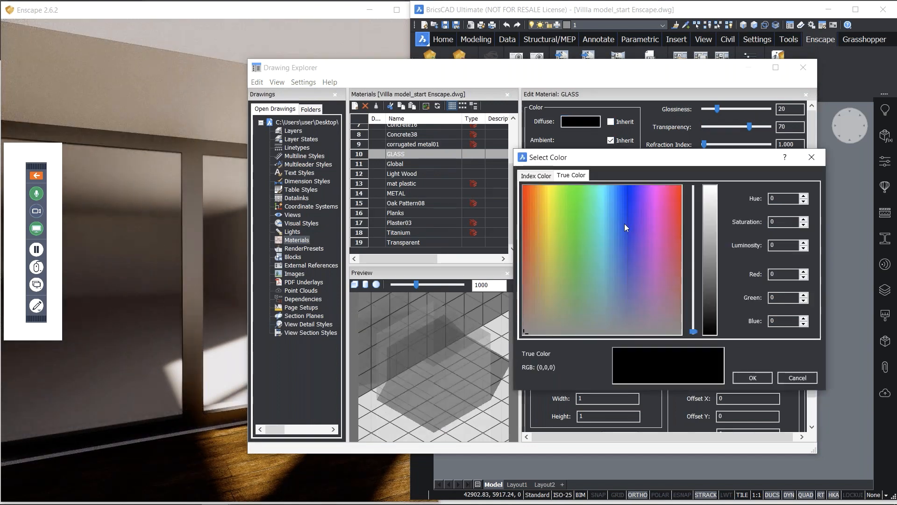
left_click(626, 215)
left_click_drag(705, 245, 706, 249)
left_click(746, 374)
left_click_drag(187, 315, 219, 329)
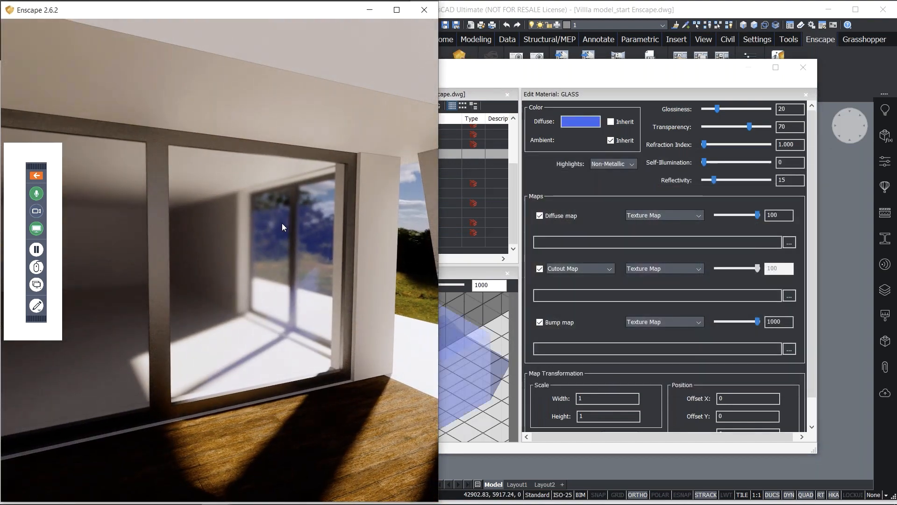
left_click_drag(261, 281, 276, 282)
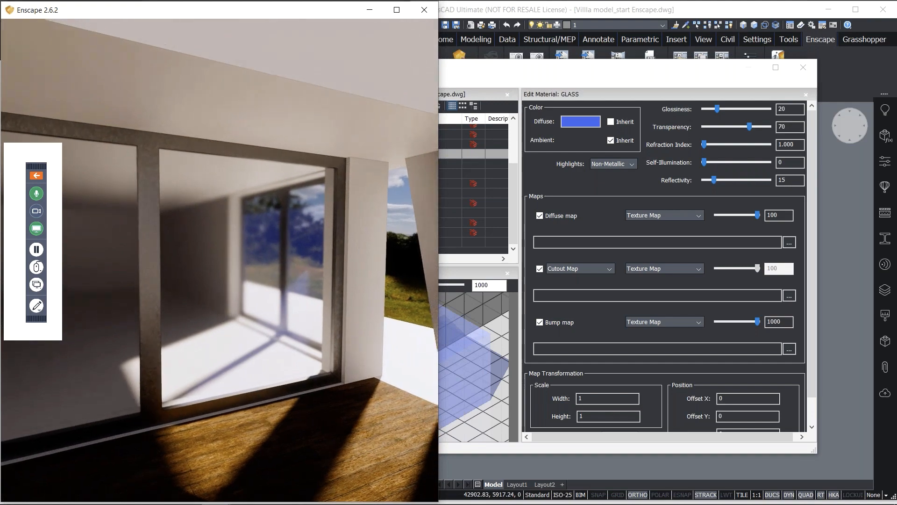
Set both the glossiness and the transparency of the GLASS material to 95
left_click(579, 210)
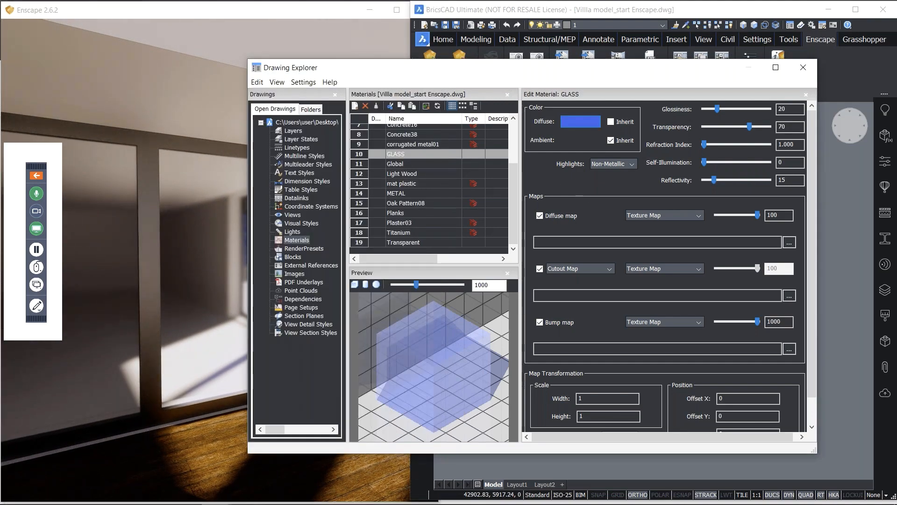
left_click(791, 108)
type("95")
key("Return")
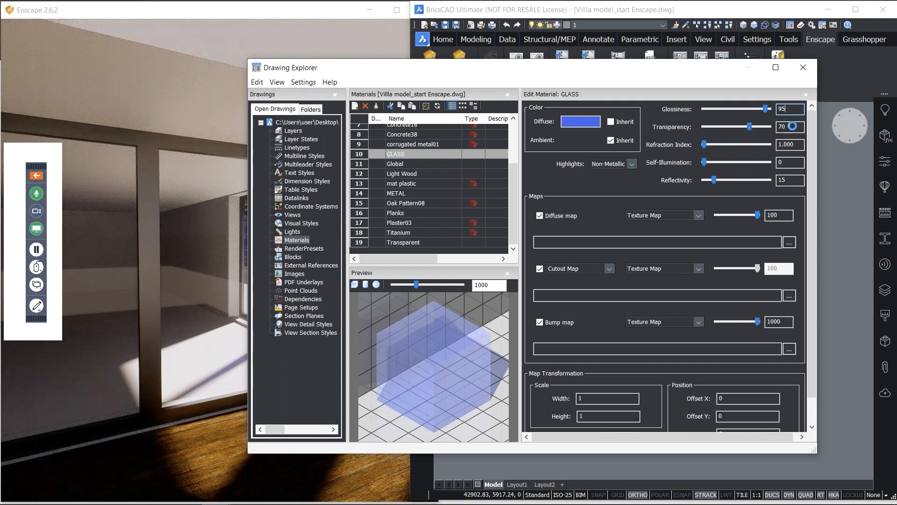
left_click(789, 127)
type("95")
key("Return")
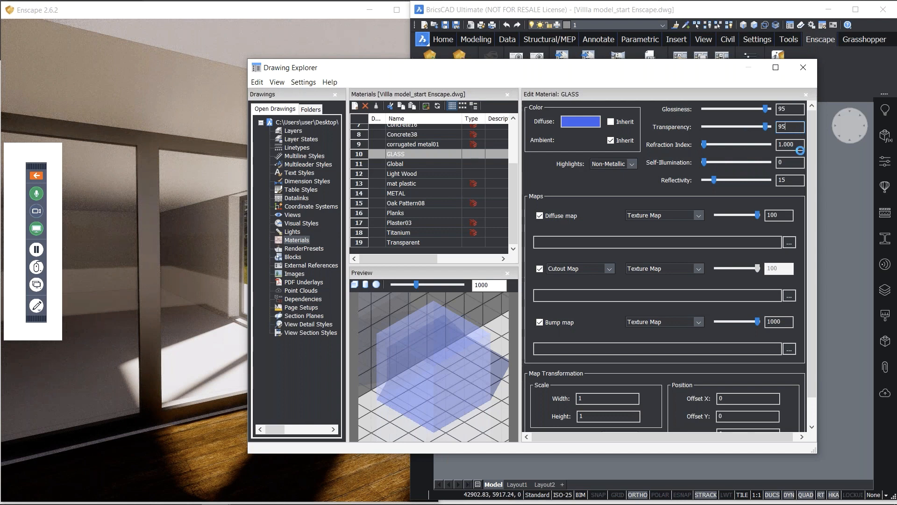
Set the GLASS material's refraction index to 1.22 and reflectivity to 45, regenerate the drawing and close the materials list
double_click(801, 144)
type("1.2")
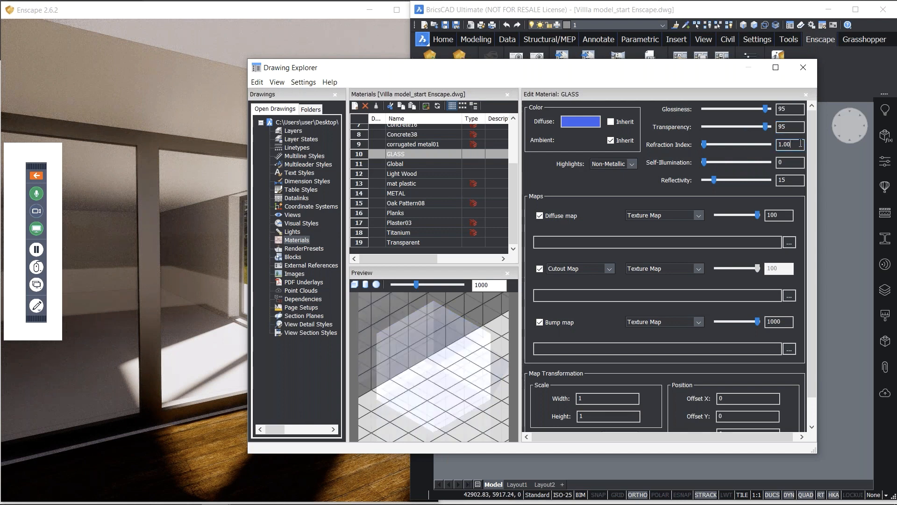
key("Return")
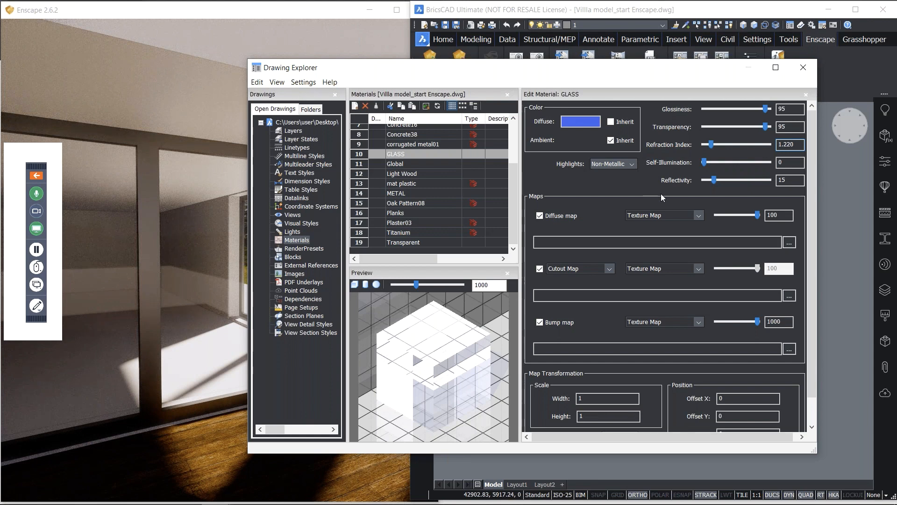
left_click(735, 179)
left_click(736, 181)
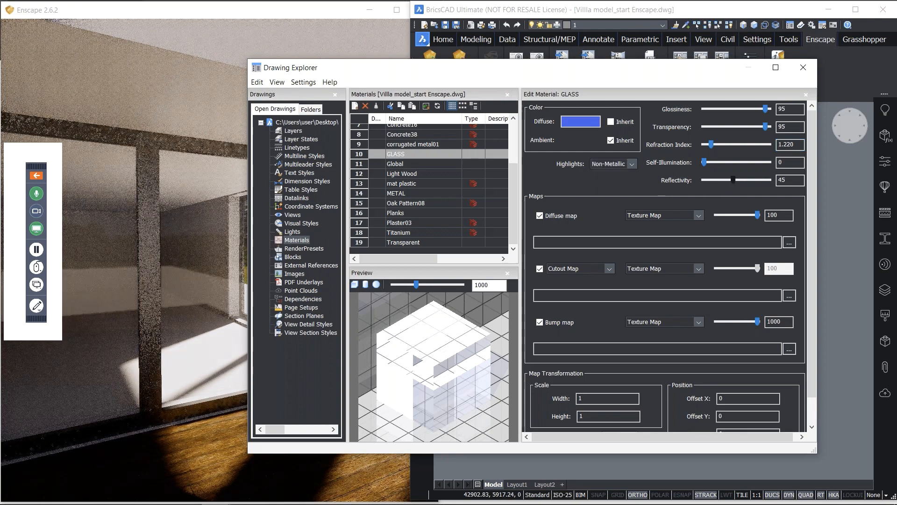
left_click(427, 107)
left_click(794, 68)
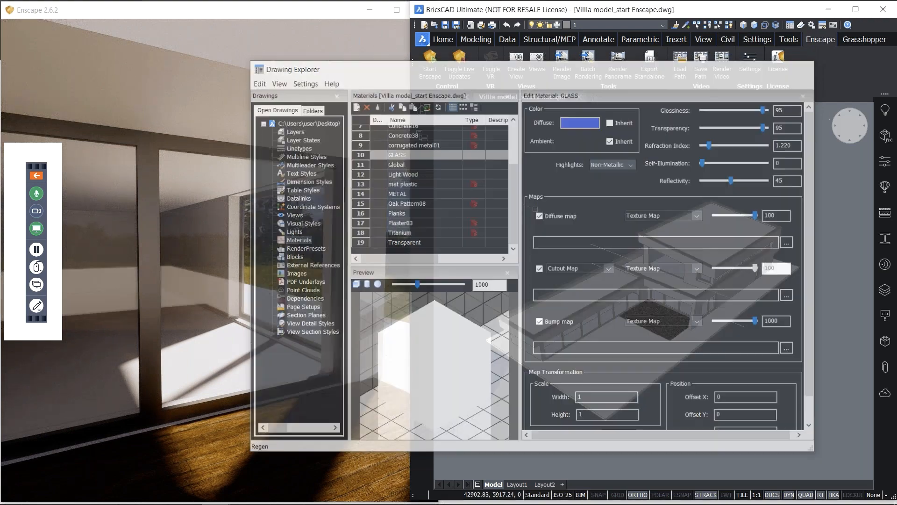
Back away from the terrace facade in the Enscape view and examine the glass, window frames and surrounding ground
left_click(239, 311)
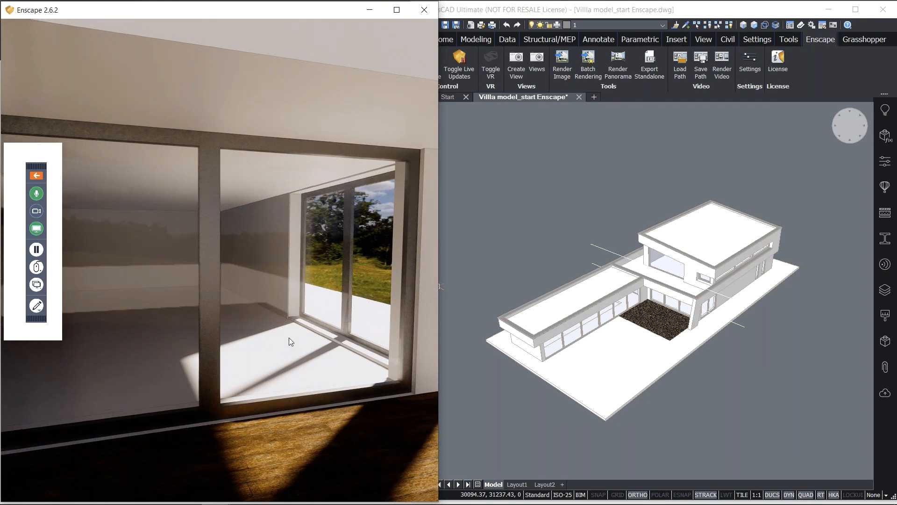
left_click_drag(288, 338, 305, 325)
scroll(293, 331, "down", 5)
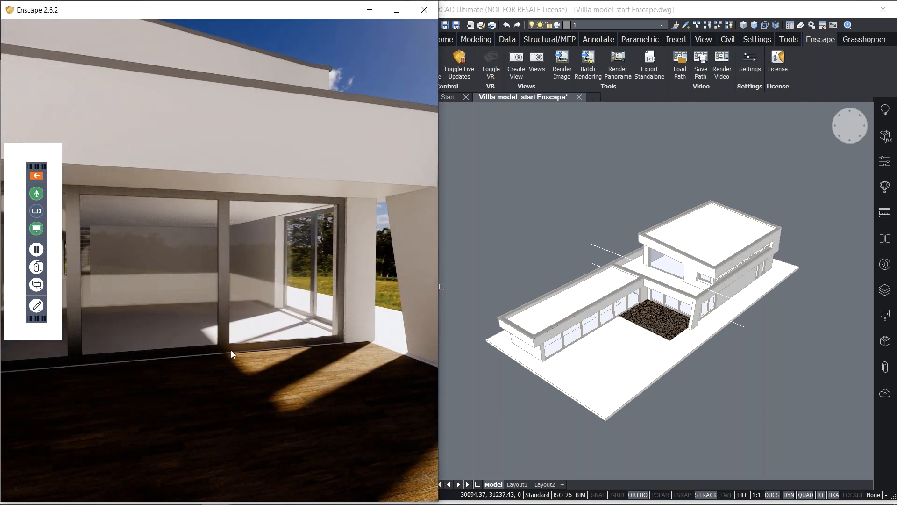
left_click_drag(222, 363, 248, 362)
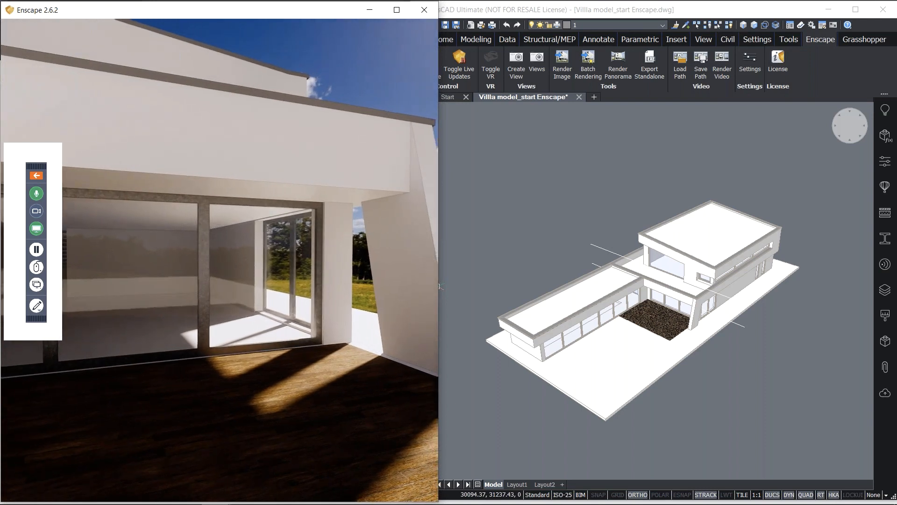
left_click(479, 212)
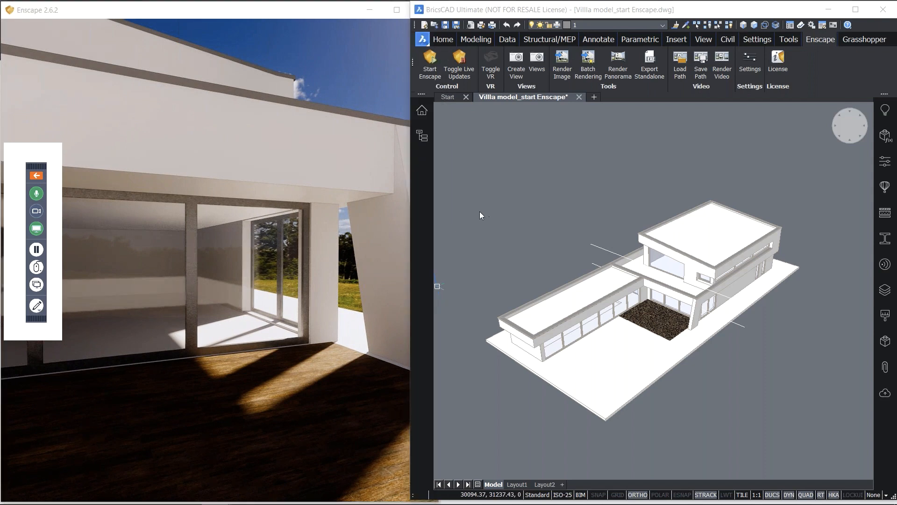
left_click(478, 210)
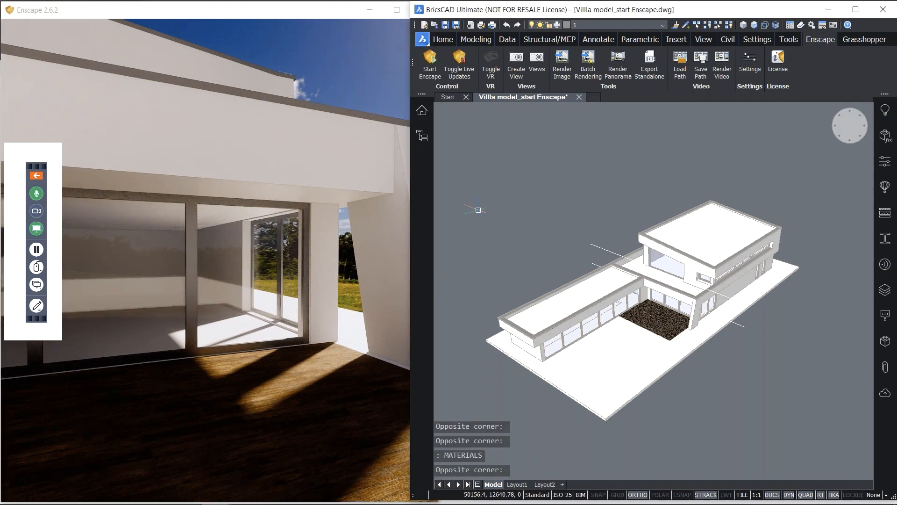
left_click(304, 233)
scroll(279, 253, "down", 3)
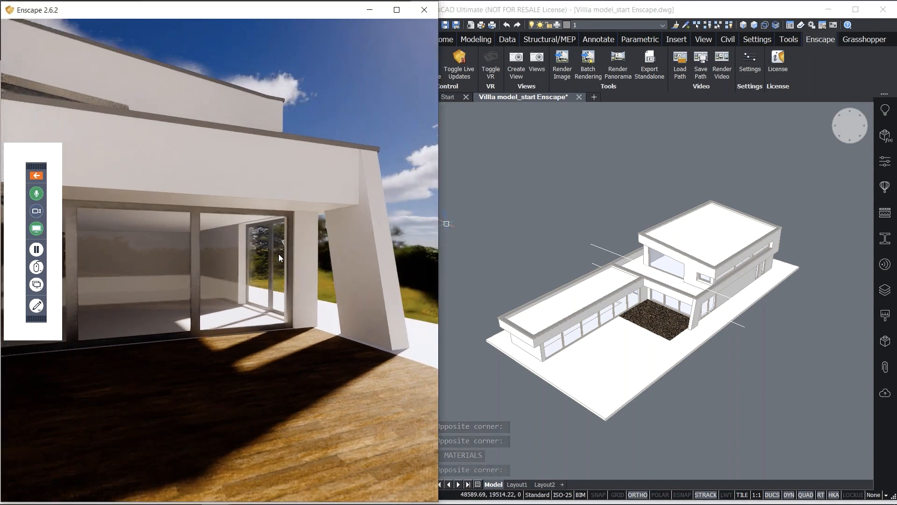
scroll(278, 253, "down", 2)
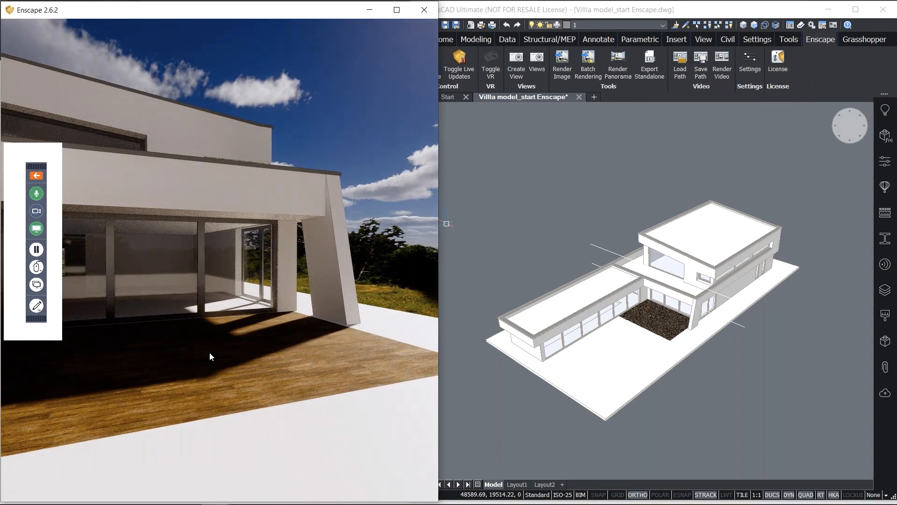
left_click_drag(209, 352, 286, 392)
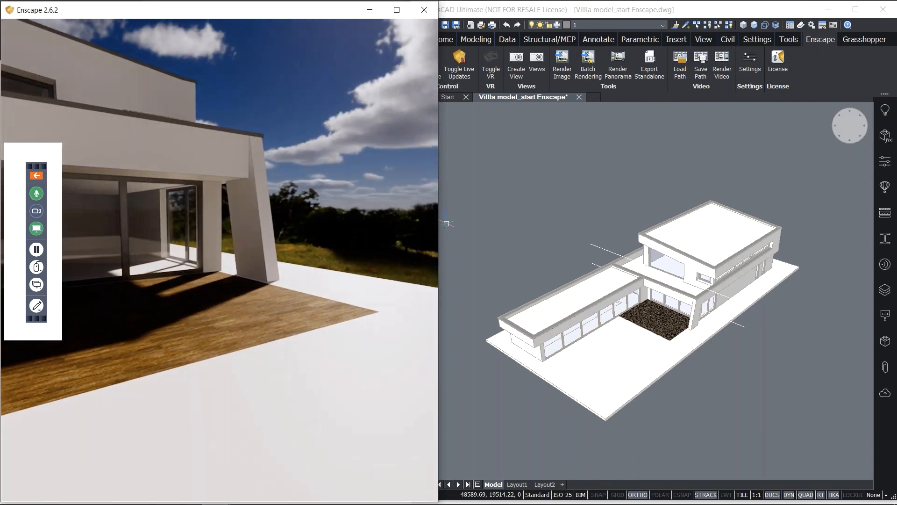
Assign the Ground03 material from the Enscape training category to the ground slab in BricsCAD, and check it in Enscape
left_click(561, 248)
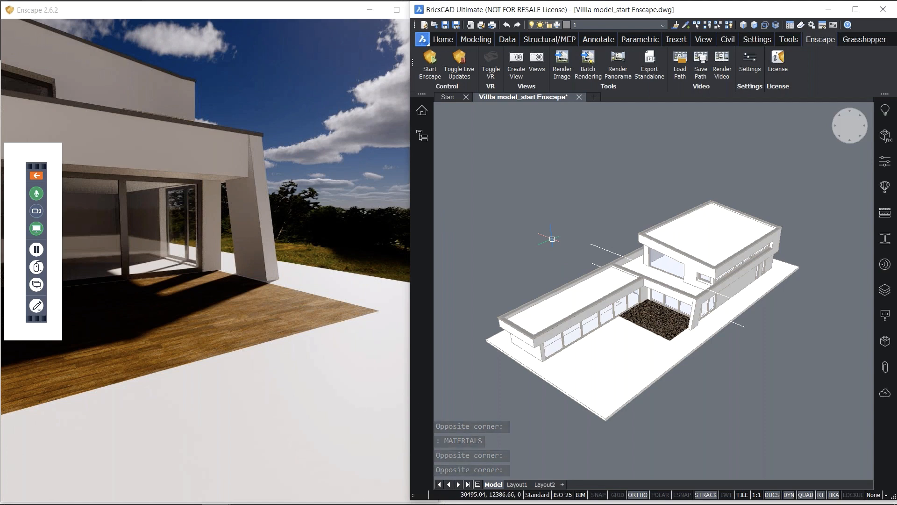
left_click(618, 360)
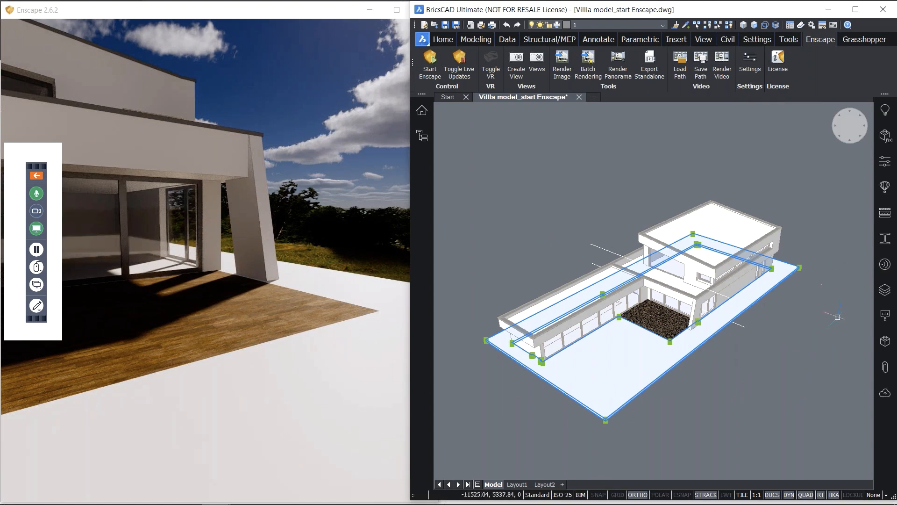
left_click(884, 319)
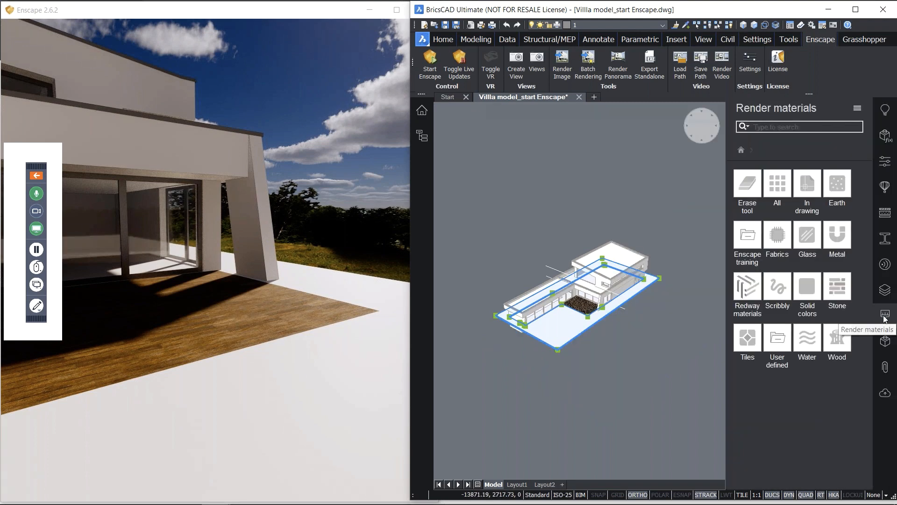
scroll(566, 286, "up", 4)
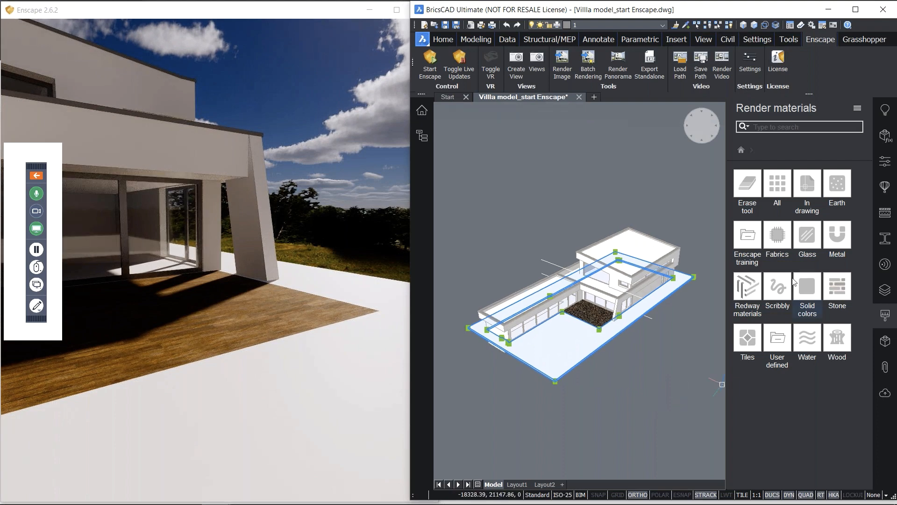
left_click(750, 240)
left_click(810, 189)
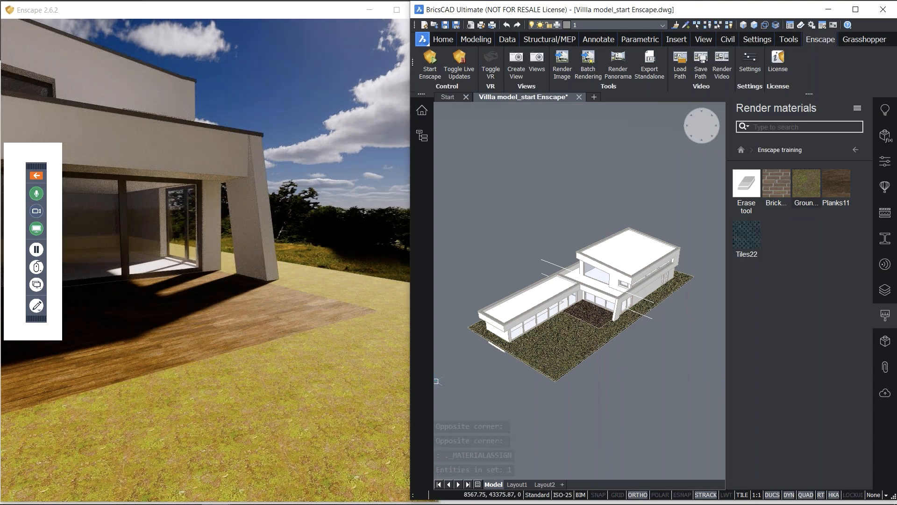
left_click_drag(410, 380, 439, 383)
left_click_drag(285, 376, 203, 336)
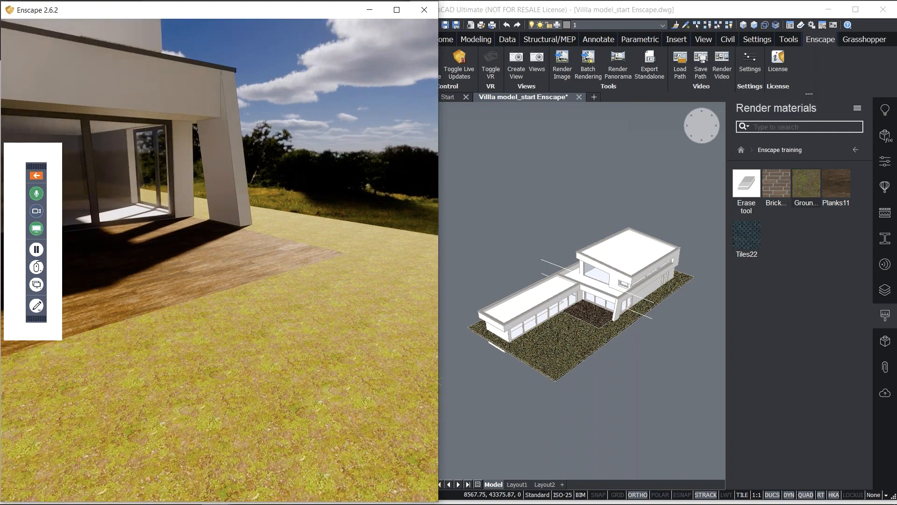
Rename the Ground03 material to Ground03_grass in the BricsCAD drawing's materials list
left_click(478, 240)
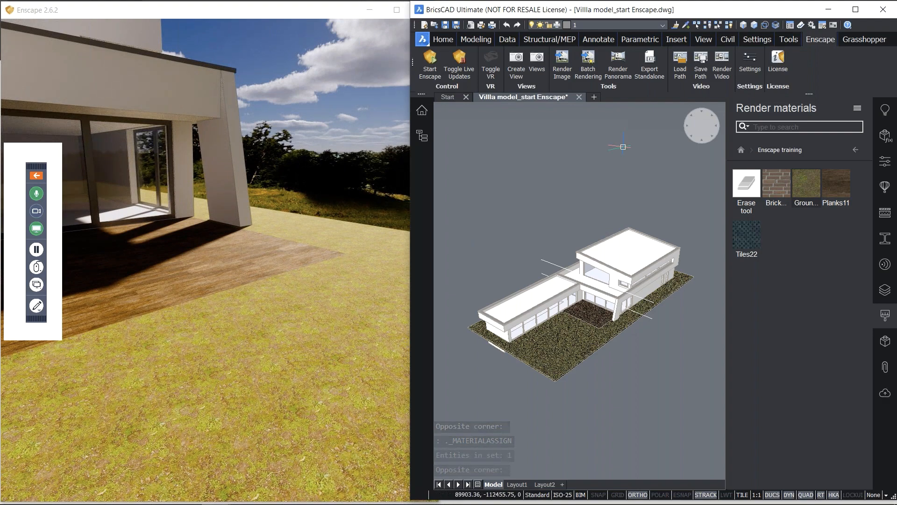
key("Return")
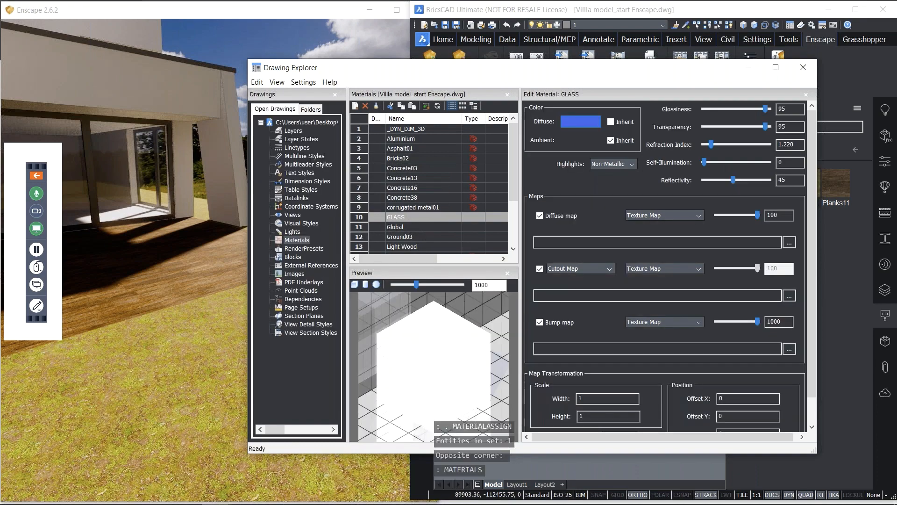
left_click(400, 237)
left_click(403, 237)
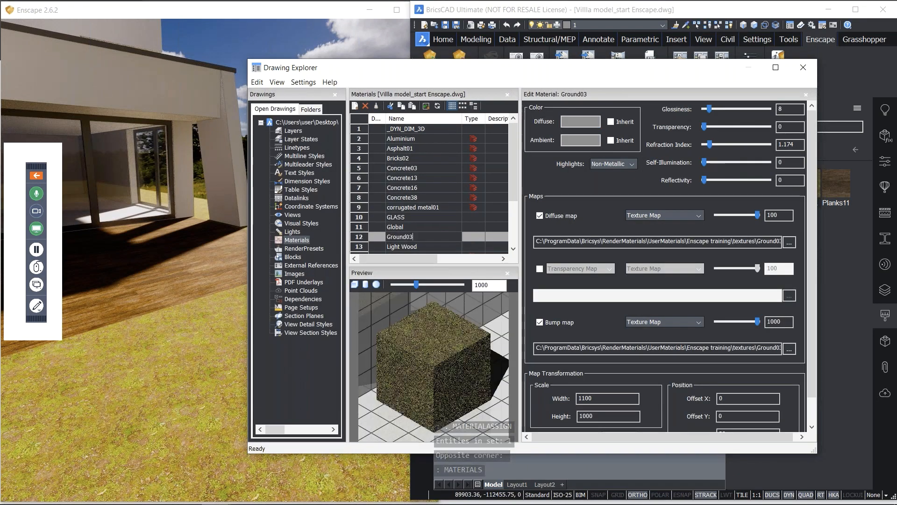
type("_")
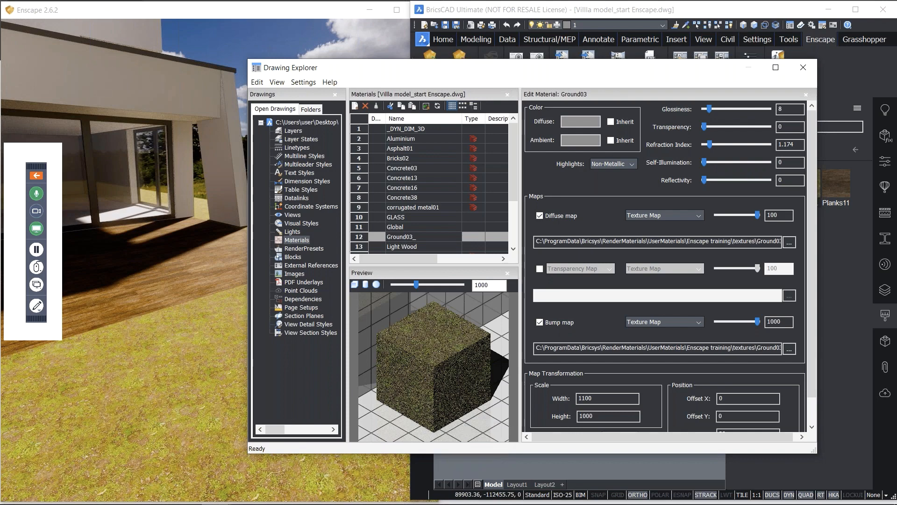
type("grass")
key("Return")
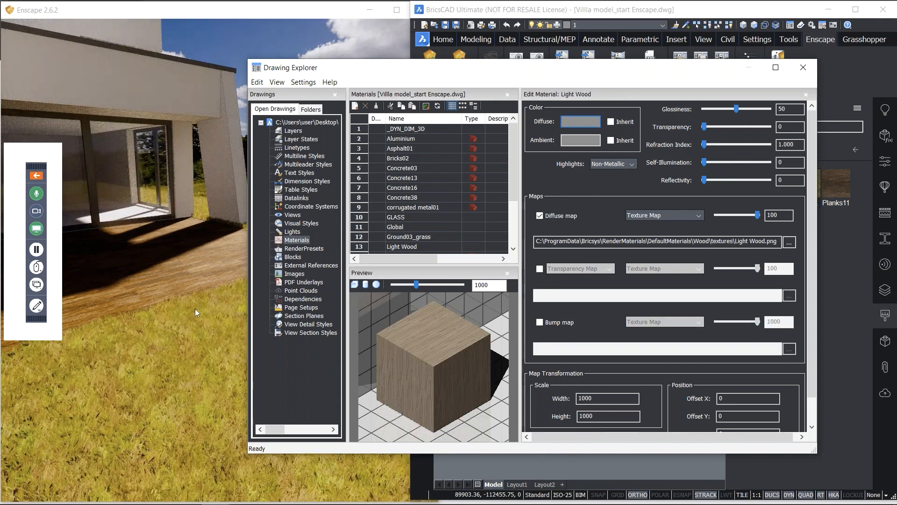
Examine the grass along the wooden terrace and glazed facade in Enscape, and close the BricsCAD materials list
left_click(205, 262)
left_click_drag(205, 261, 302, 262)
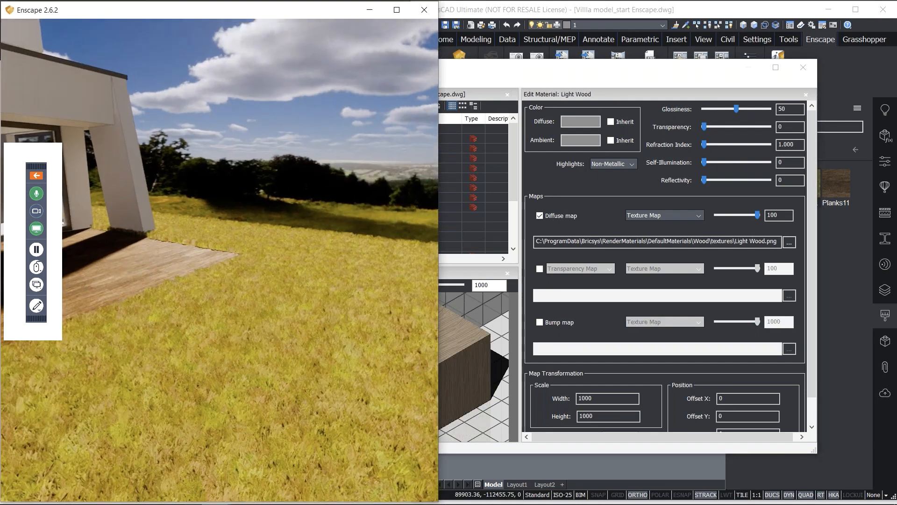
left_click_drag(296, 336, 234, 360)
scroll(263, 325, "up", 3)
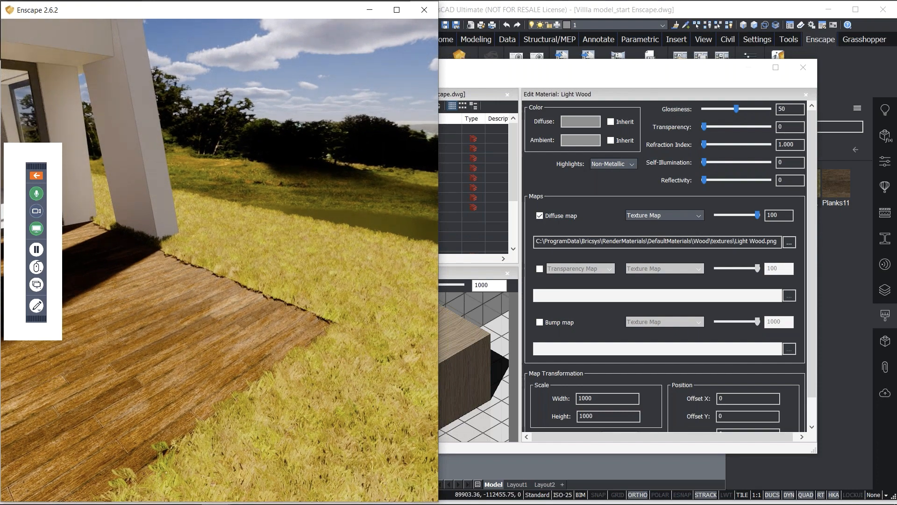
left_click_drag(307, 296, 290, 282)
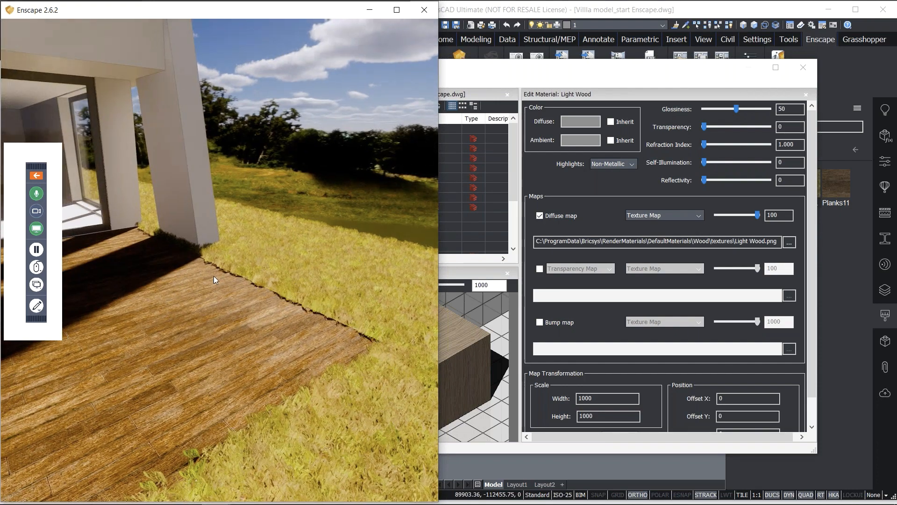
scroll(349, 375, "down", 3)
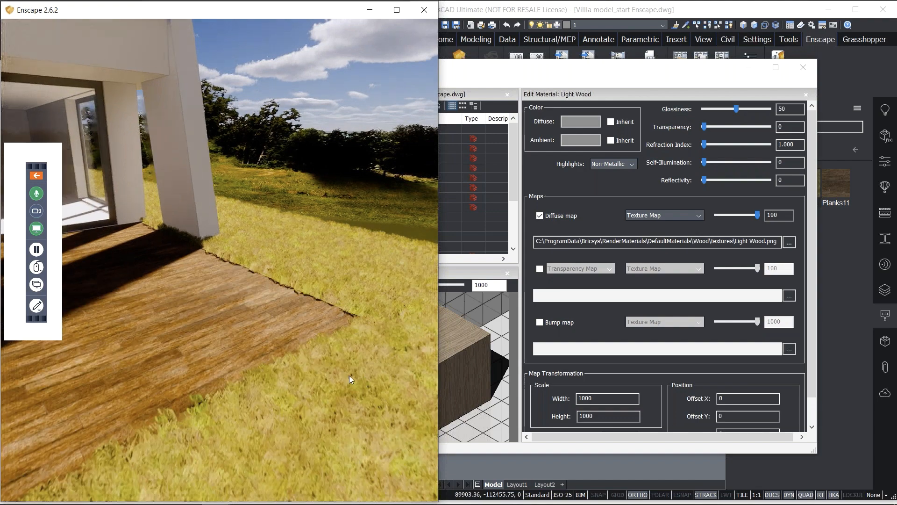
mouse_move(324, 382)
left_mouse_down()
mouse_move(319, 355)
mouse_move(340, 376)
mouse_move(361, 362)
left_mouse_up()
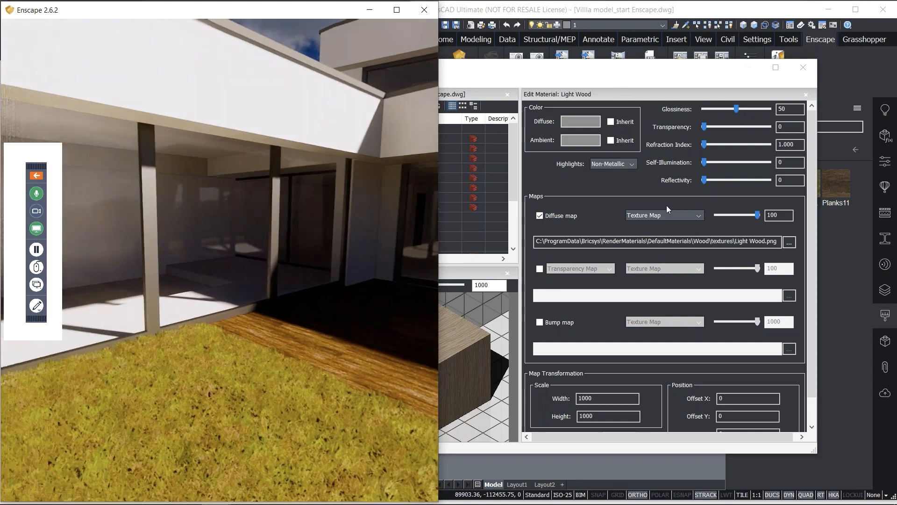
left_click(744, 77)
left_click(806, 71)
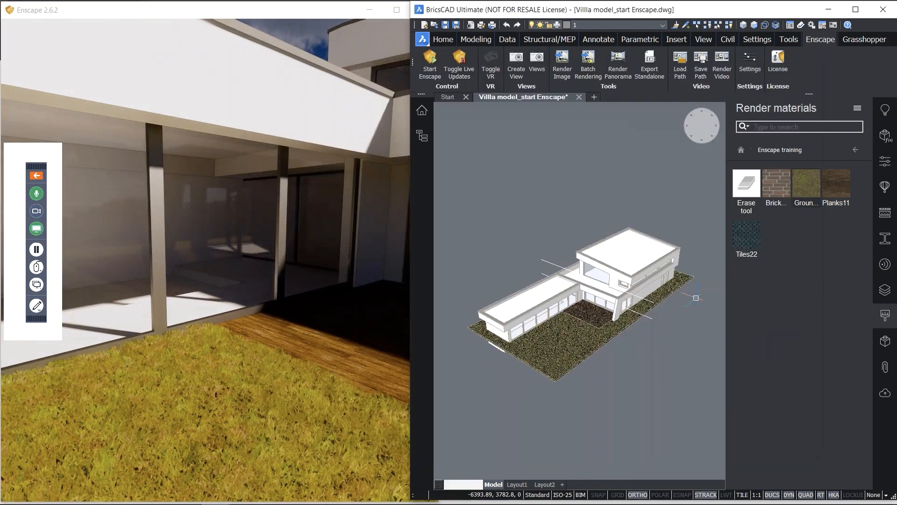
mouse_move(136, 257)
left_mouse_down()
mouse_move(254, 257)
mouse_move(238, 274)
mouse_move(381, 320)
left_mouse_up()
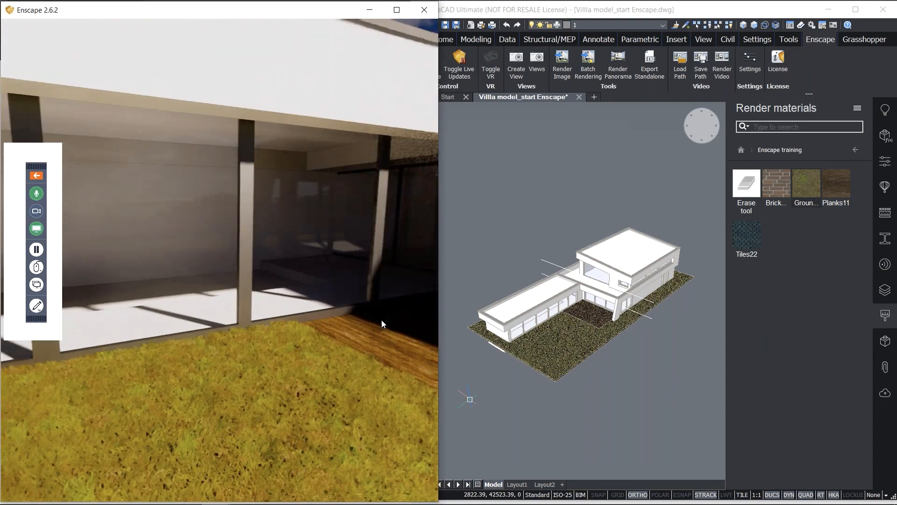
Turn on the clip display of the horizontal section plane in BricsCAD to cut away the villa's roof and upper floor
left_click(669, 398)
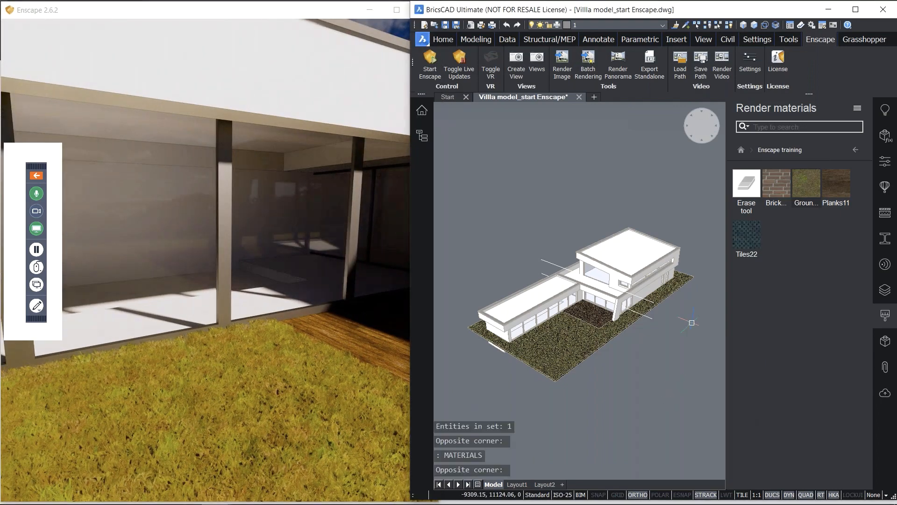
scroll(687, 323, "up", 2)
scroll(687, 322, "up", 2)
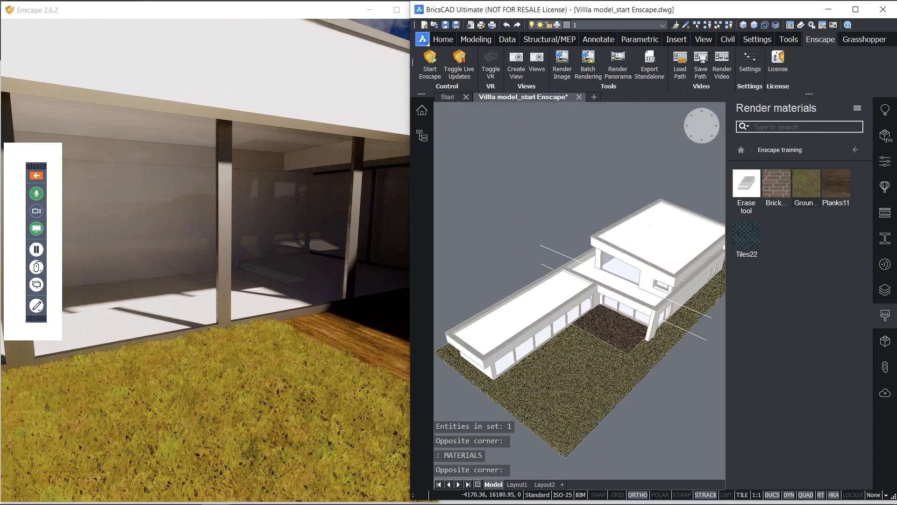
scroll(673, 342, "up", 2)
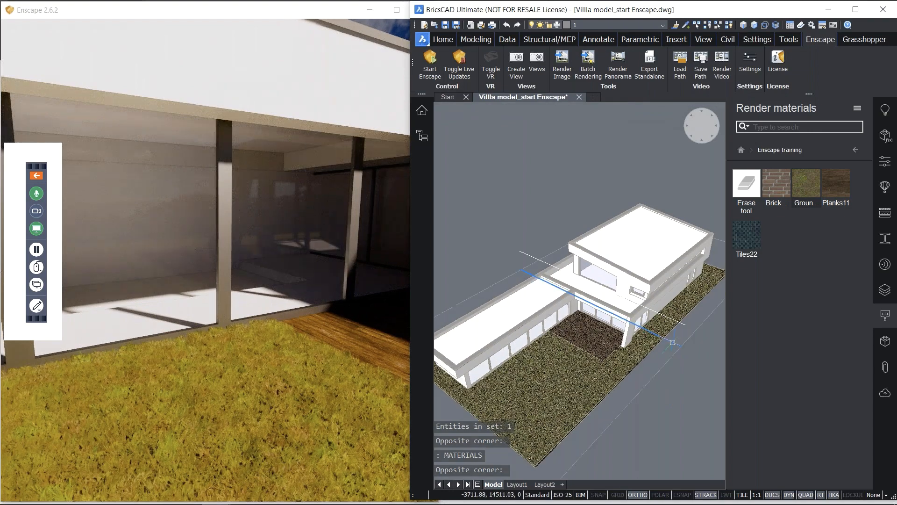
left_click(673, 342)
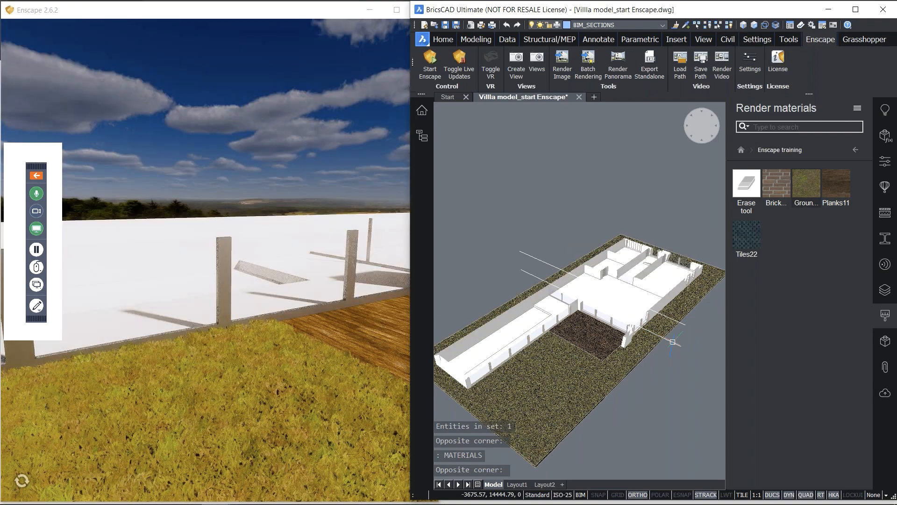
key("Escape")
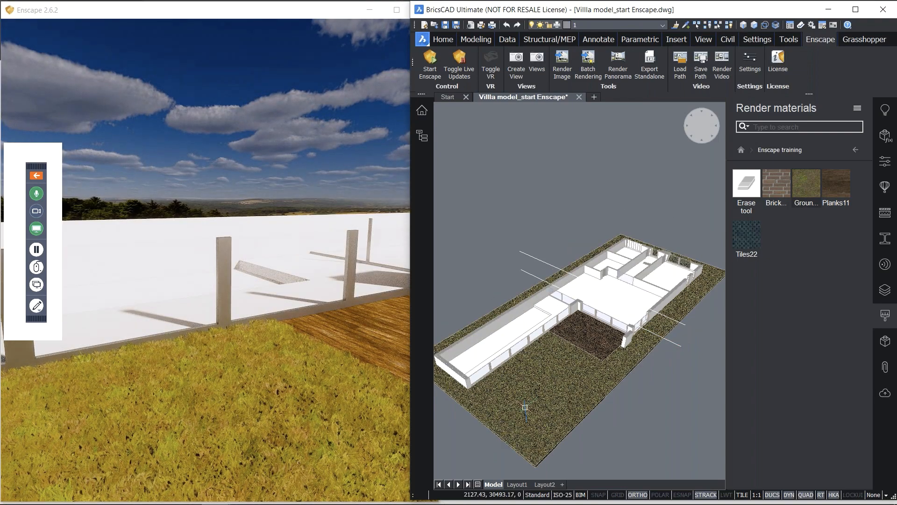
Move the Enscape camera from the grass into the clipped low wing and look along its floor and walls
left_click_drag(337, 204, 346, 211)
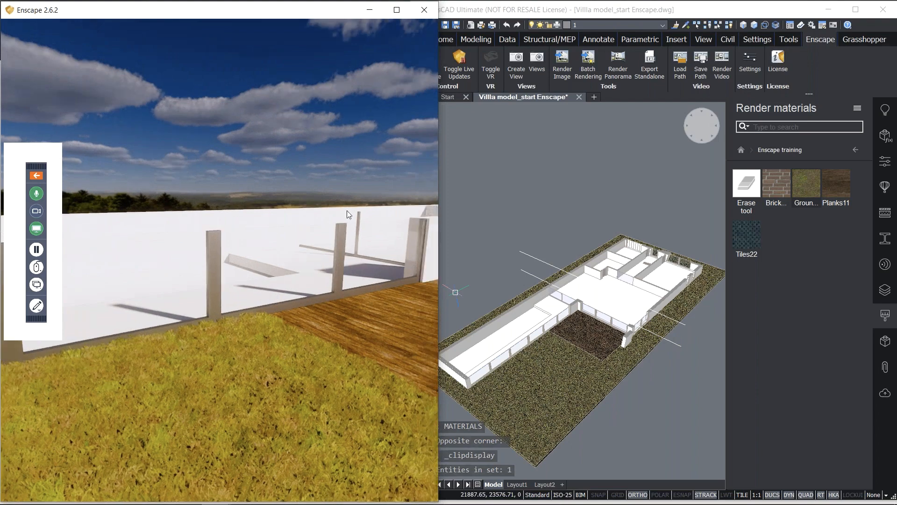
left_click_drag(291, 212, 335, 225)
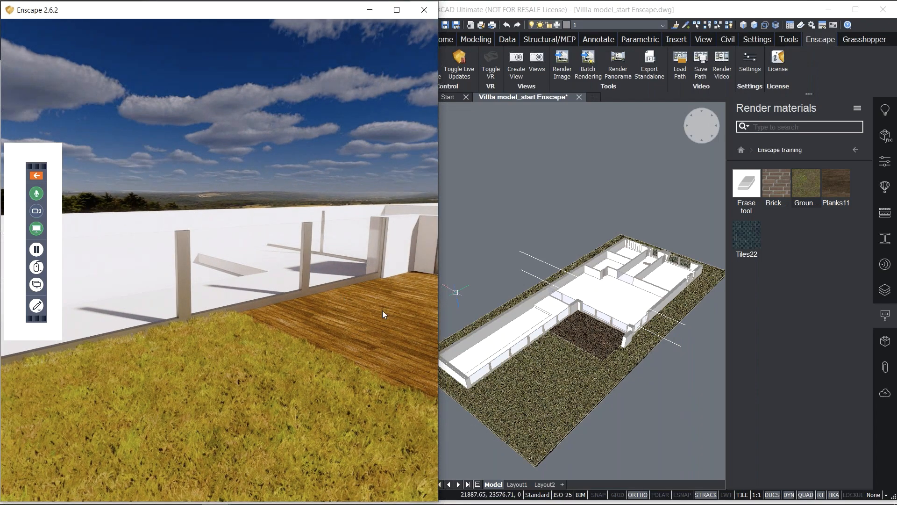
left_click(509, 236)
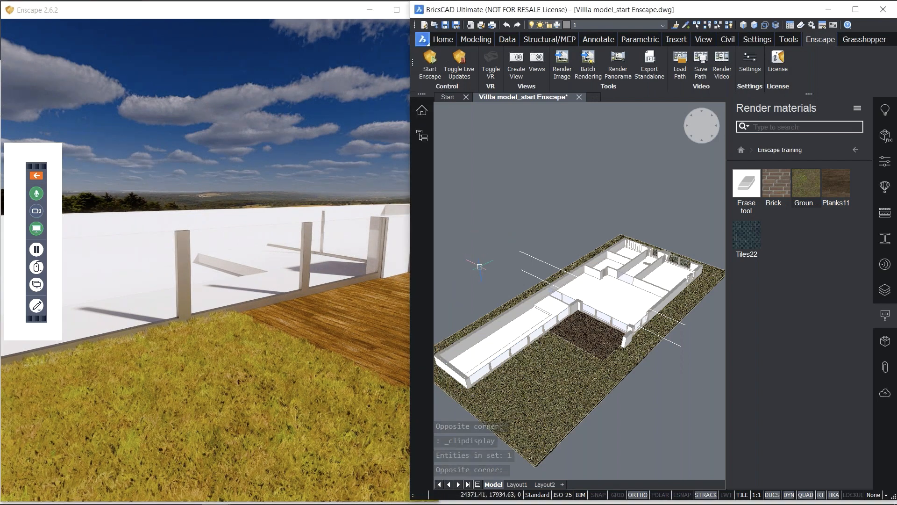
left_click(335, 271)
left_click_drag(335, 271, 364, 238)
key("w")
key("w")
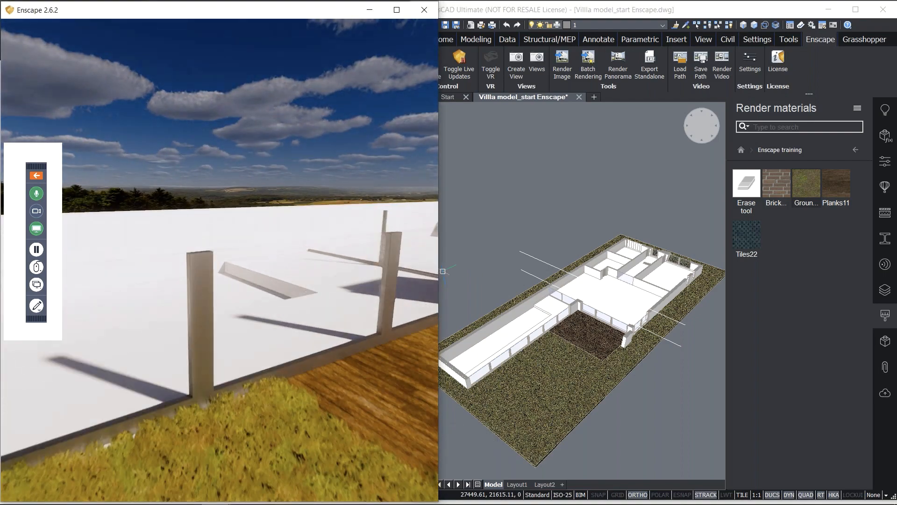
left_click_drag(282, 238, 373, 353)
key("w")
Pause Enscape's live updates and turn off the section plane's clip display in BricsCAD
left_click(527, 189)
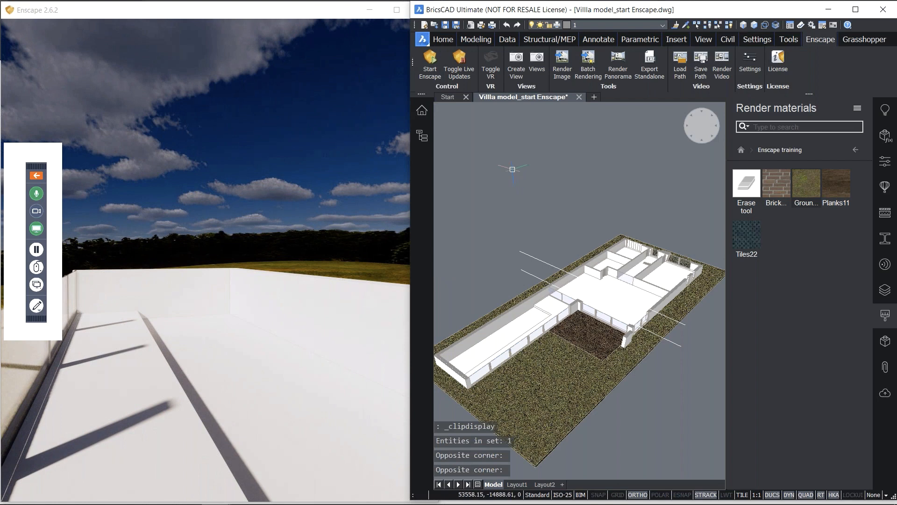
left_click(462, 76)
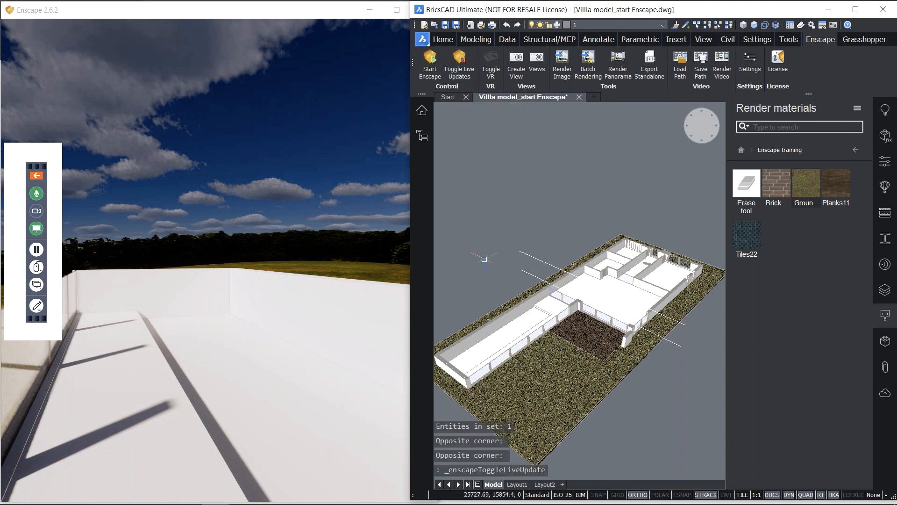
double_click(526, 273)
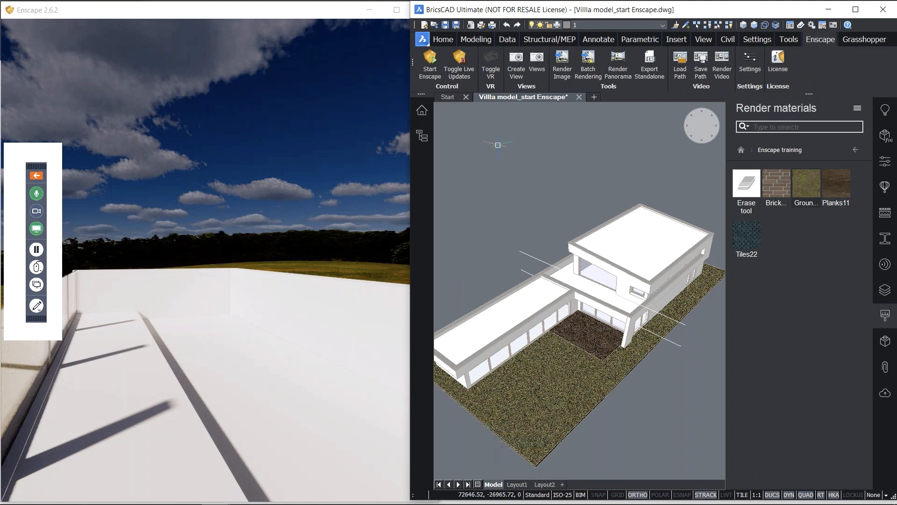
Resume Enscape's live updates and clip the villa with the horizontal section plane again
left_click(459, 70)
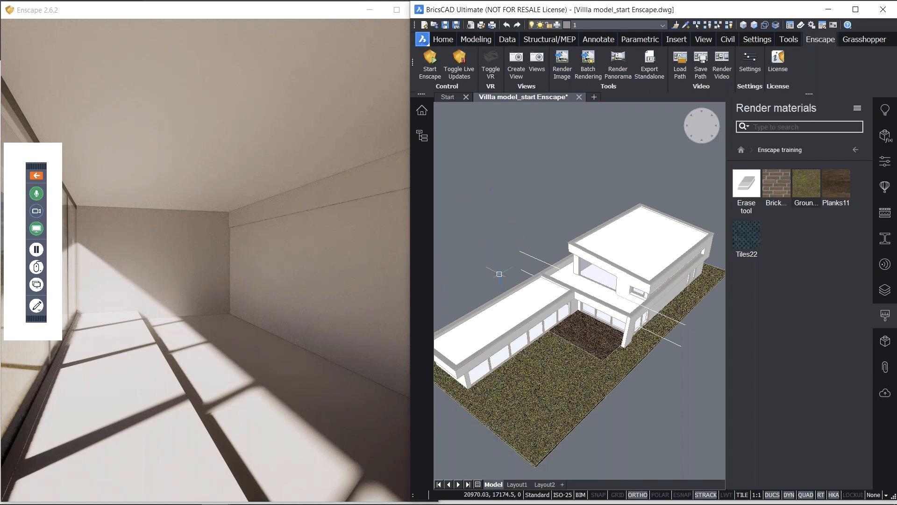
left_click(525, 273)
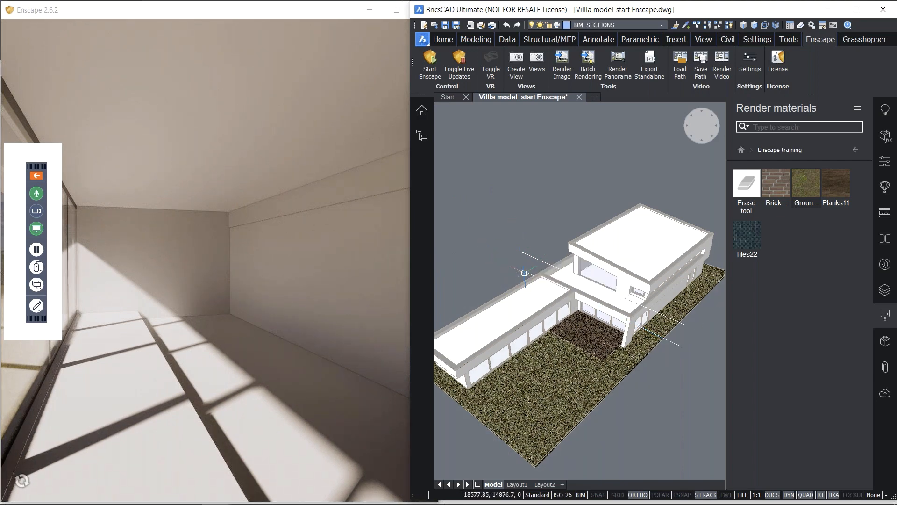
double_click(523, 273)
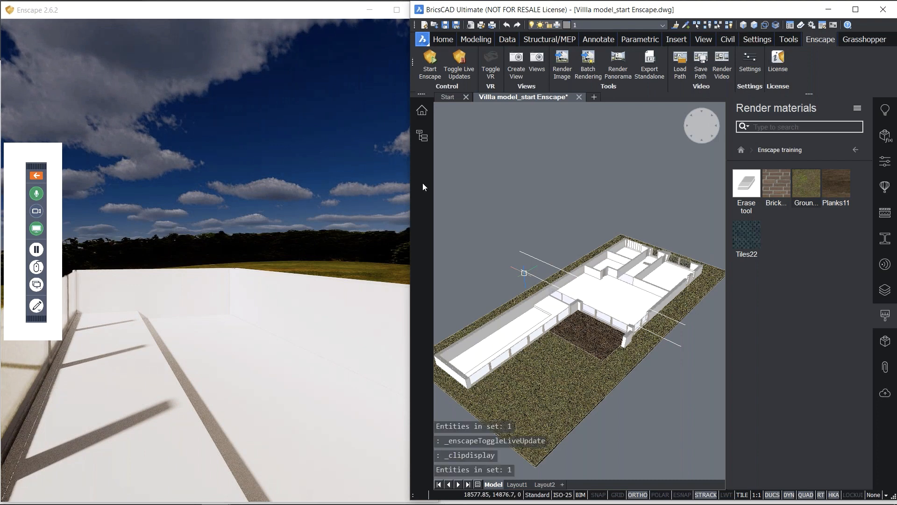
Assign the Water Blue Two material to the pool volume in the low wing, and check it in Enscape
left_click(510, 330)
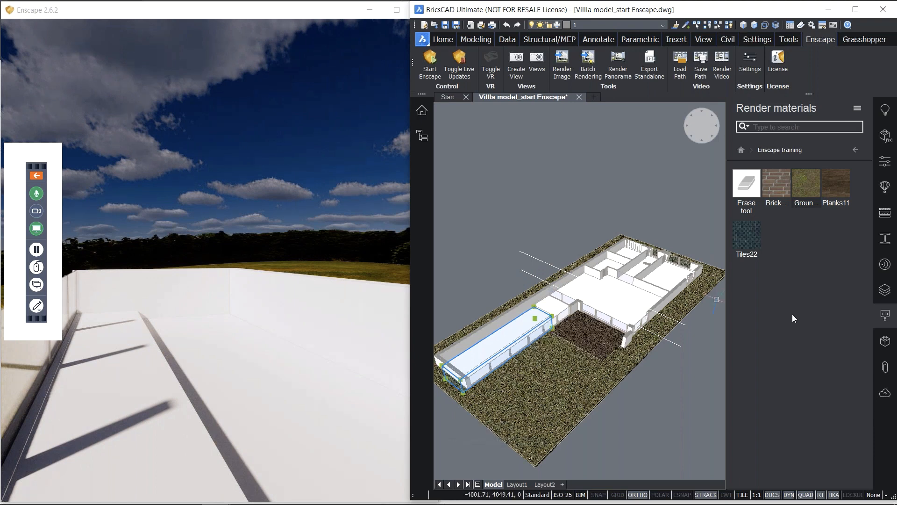
left_click(741, 149)
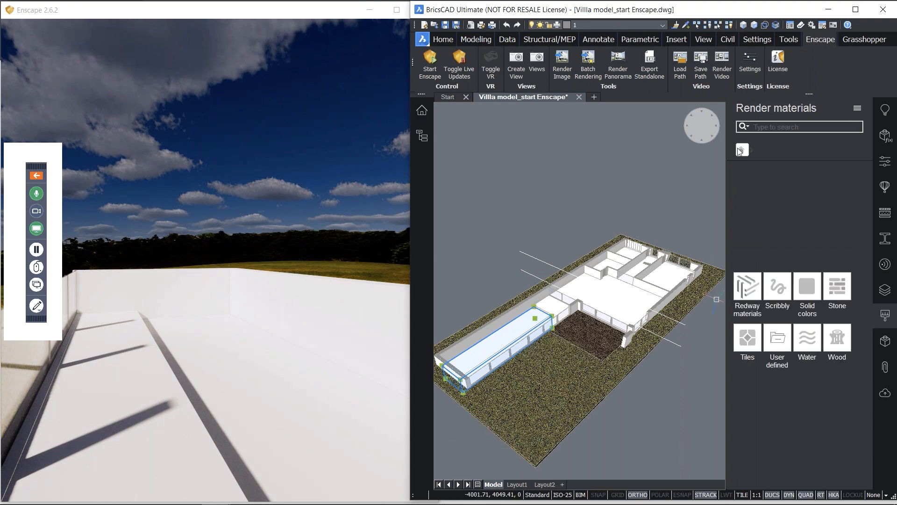
left_click(808, 349)
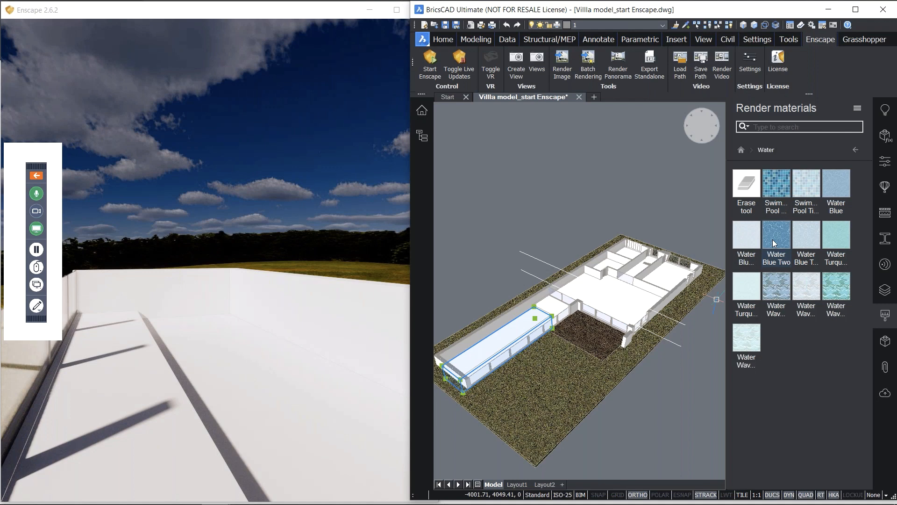
left_click(773, 242)
left_click(152, 349)
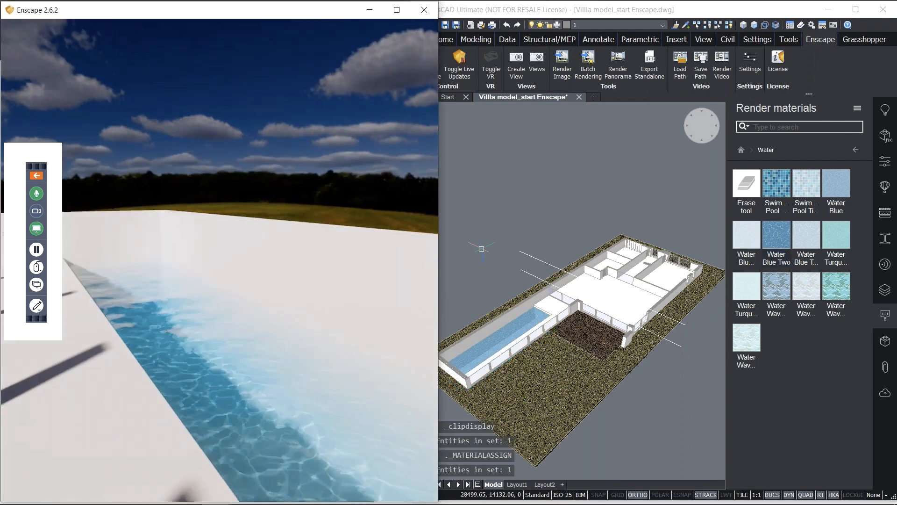
left_click_drag(220, 340, 239, 340)
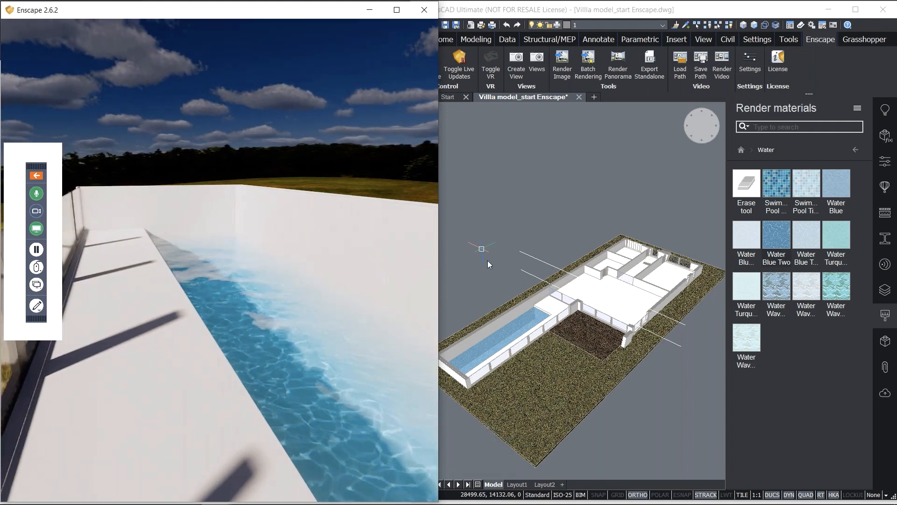
Assign the darker blue swimming pool tile material from the Water category to the floor slab around the pool, and check it in Enscape
left_click(487, 259)
left_click(533, 309)
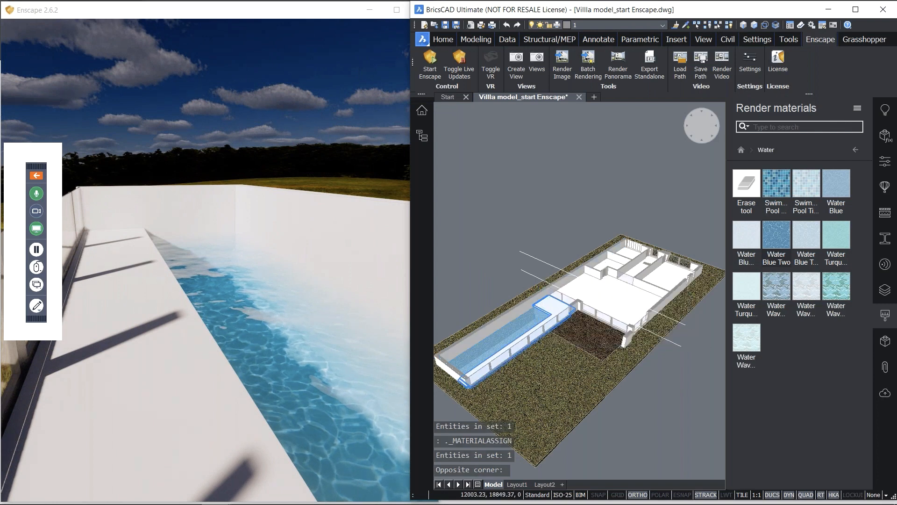
left_click(776, 183)
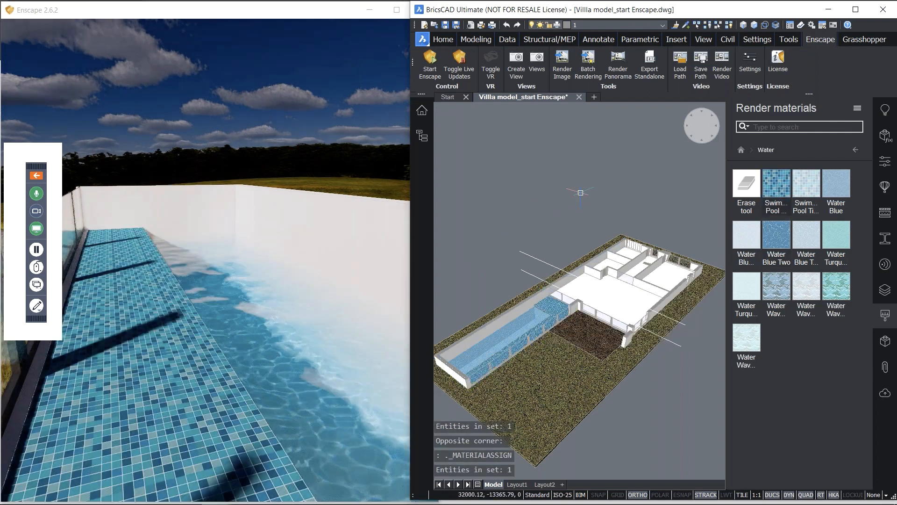
left_click_drag(290, 262, 289, 302)
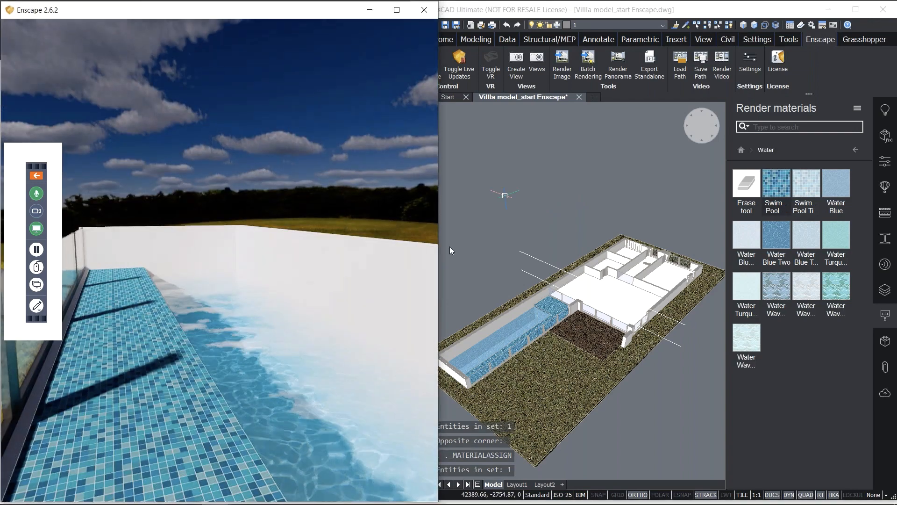
Turn off the horizontal section plane's clip display so the whole villa is shown again
left_click(478, 256)
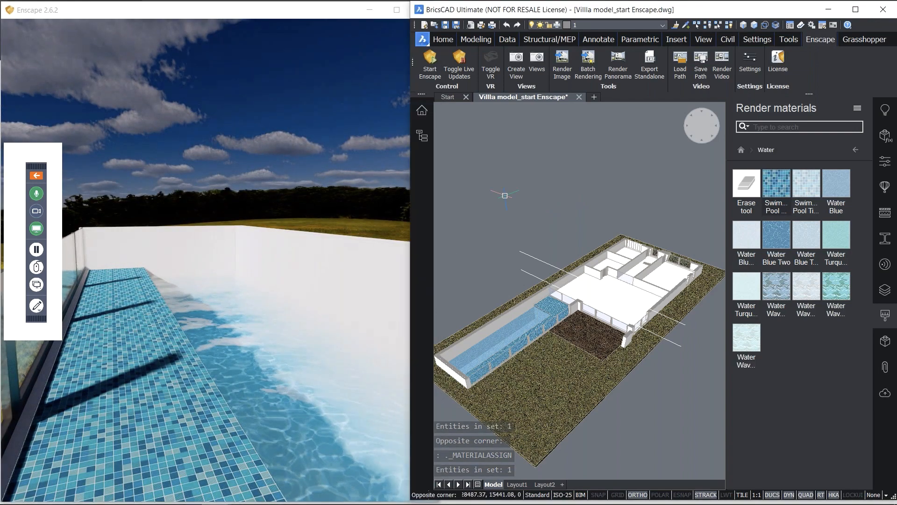
left_click(527, 275)
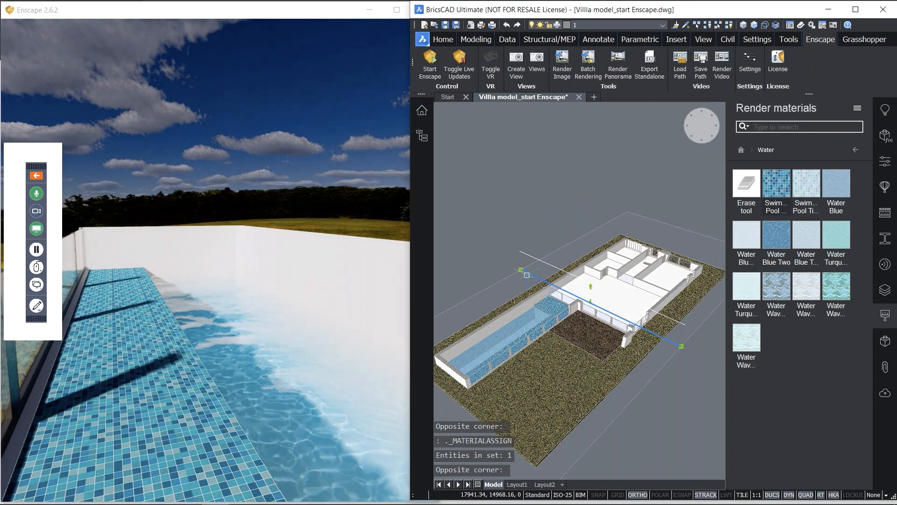
double_click(526, 275)
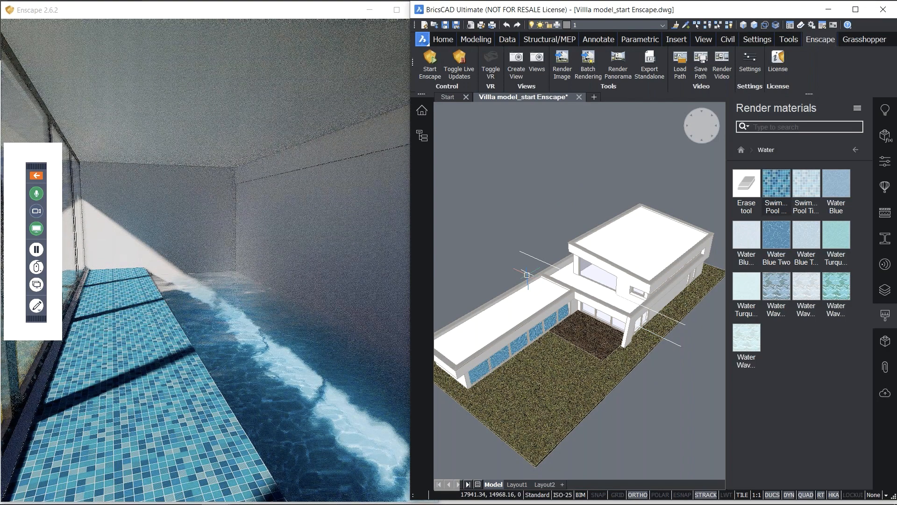
Inspect the covered indoor pool in Enscape, and view the villa's terrace and facade from outside
left_click(203, 270)
left_click_drag(203, 270, 282, 310)
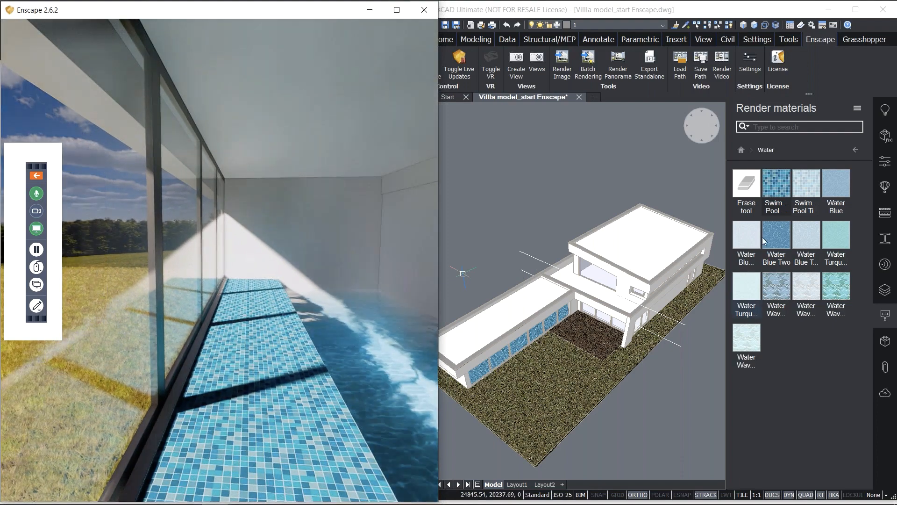
left_click_drag(365, 266, 276, 262)
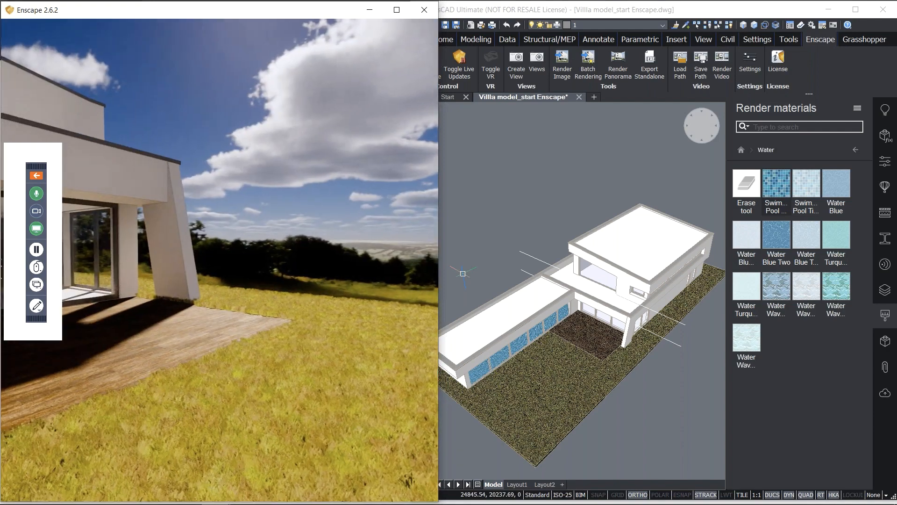
left_click_drag(404, 478, 345, 478)
key("d")
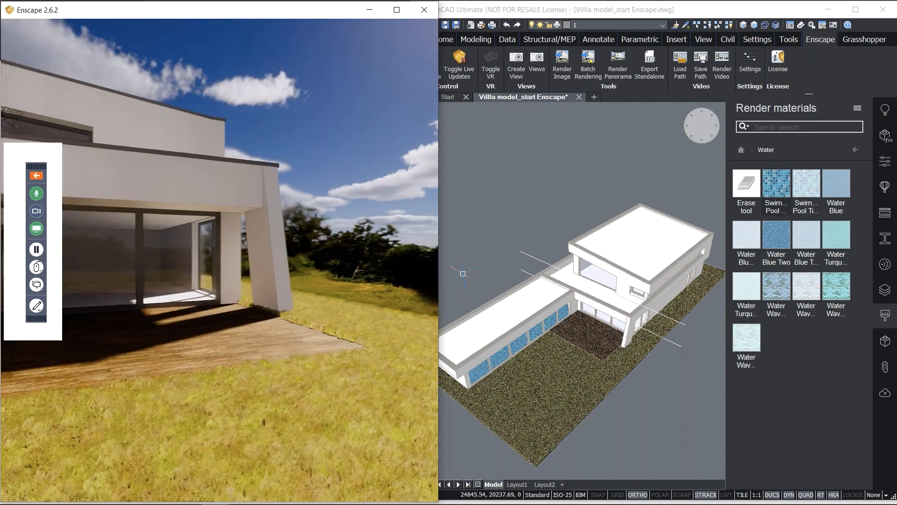
left_click_drag(280, 264, 219, 264)
key("e")
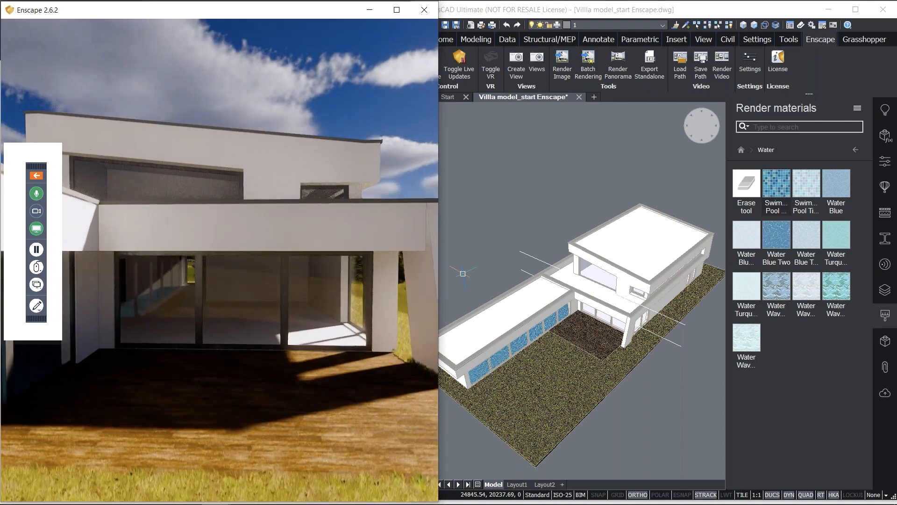
key("d")
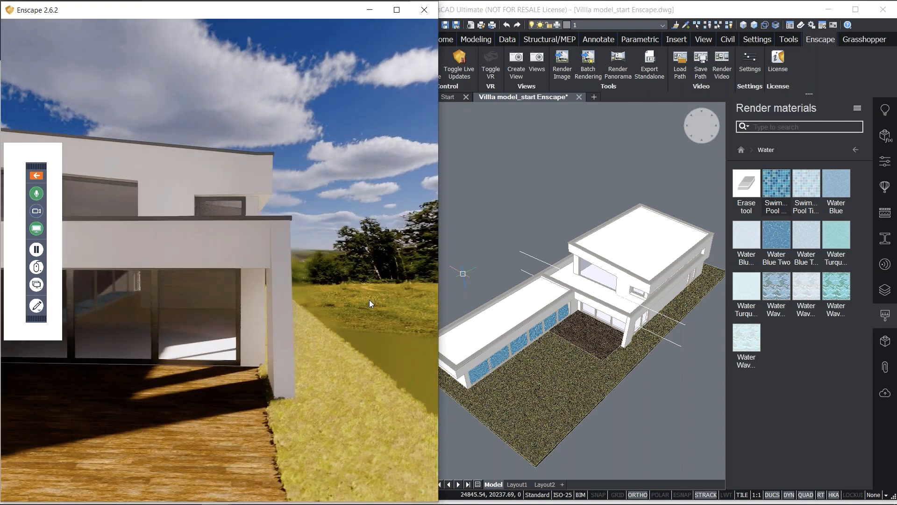
left_click_drag(369, 299, 302, 299)
key("d")
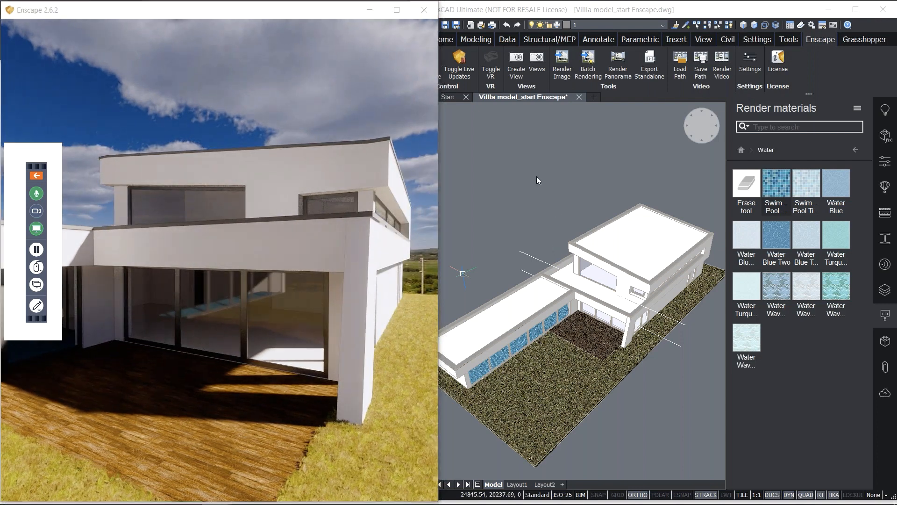
Close the render materials and set the BricsCAD model's level of detail to 2, checking the whole villa
left_click(535, 177)
left_click(885, 314)
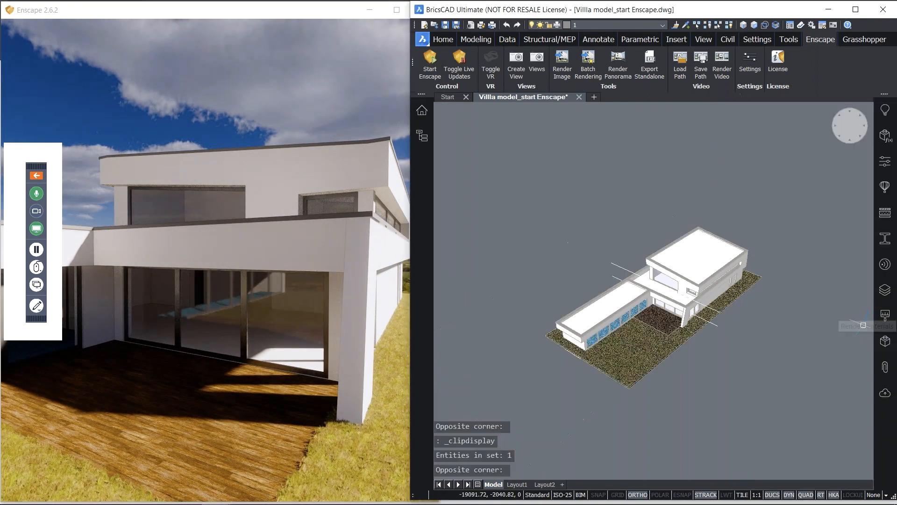
scroll(668, 355, "up", 3)
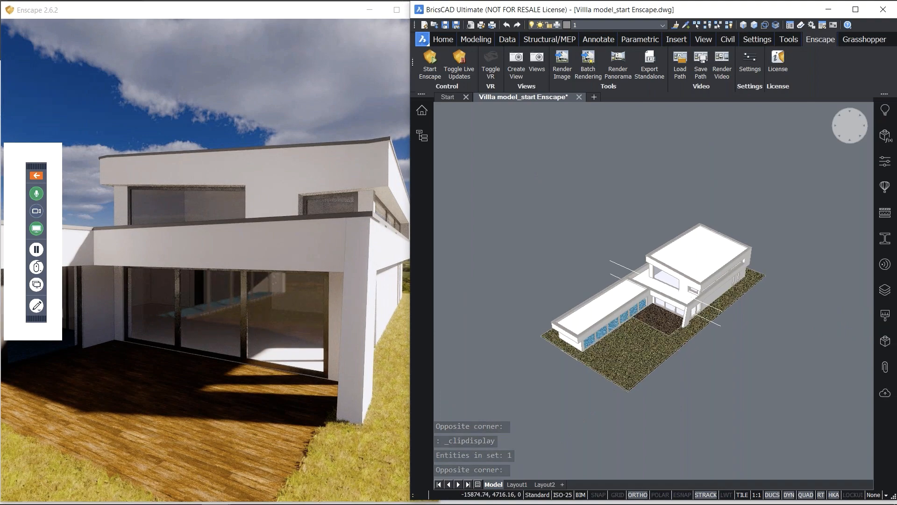
scroll(668, 299, "up", 2)
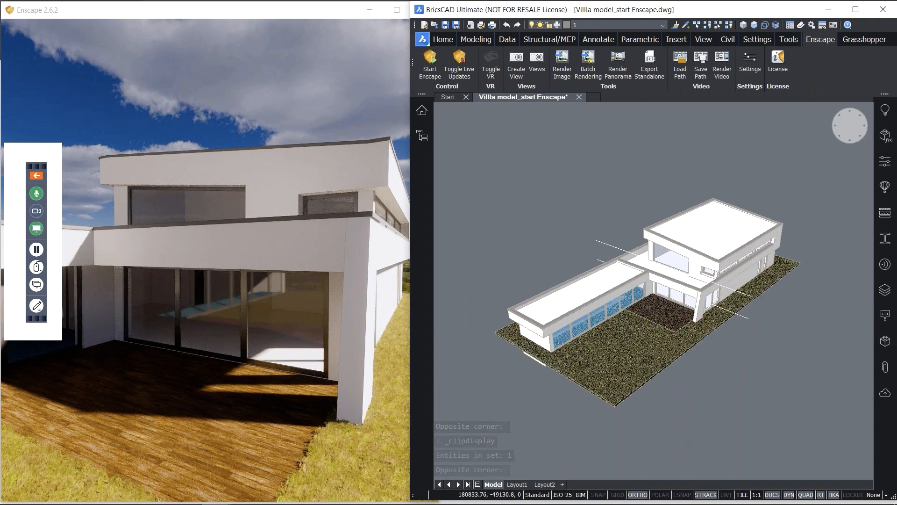
scroll(805, 310, "up", 3)
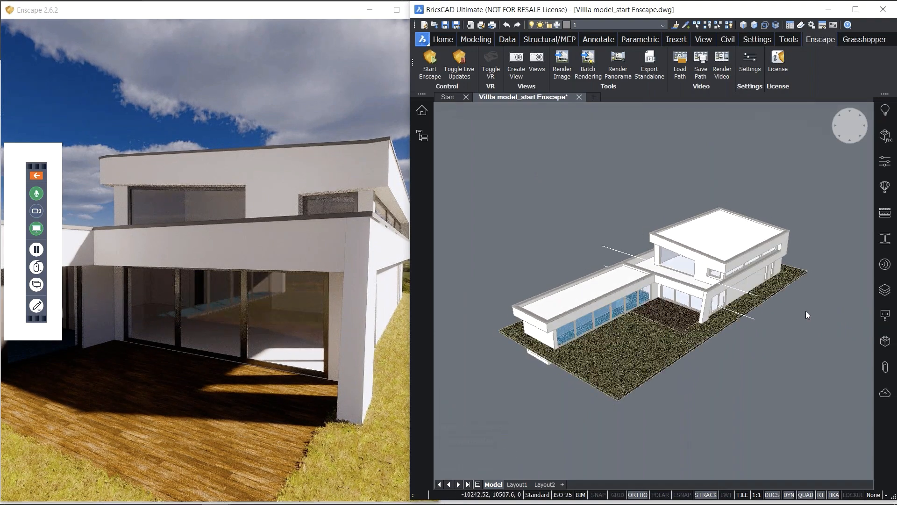
left_click(442, 40)
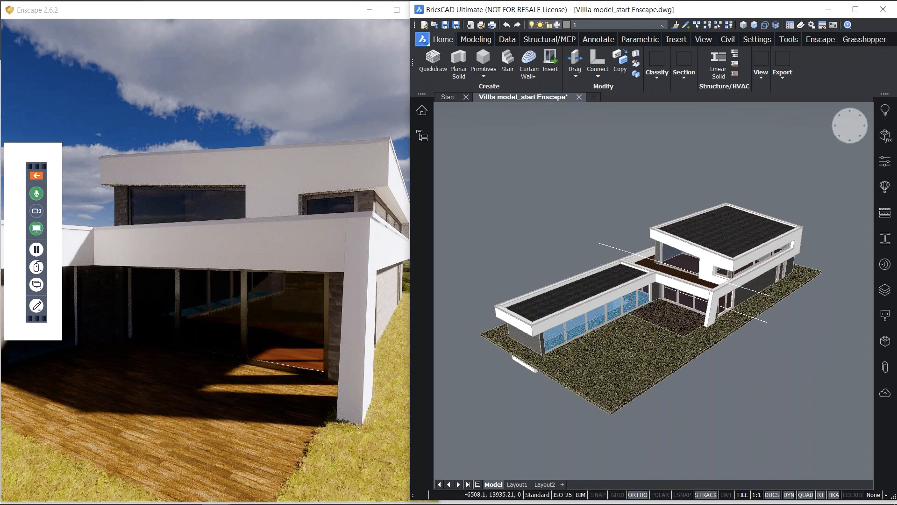
middle_click_drag(801, 374, 785, 341, "shift")
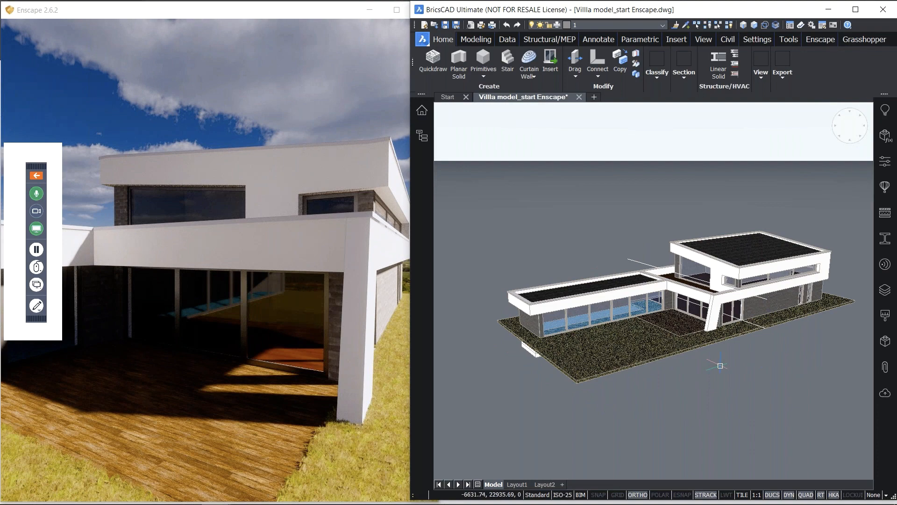
middle_click_drag(680, 418, 686, 421, "shift")
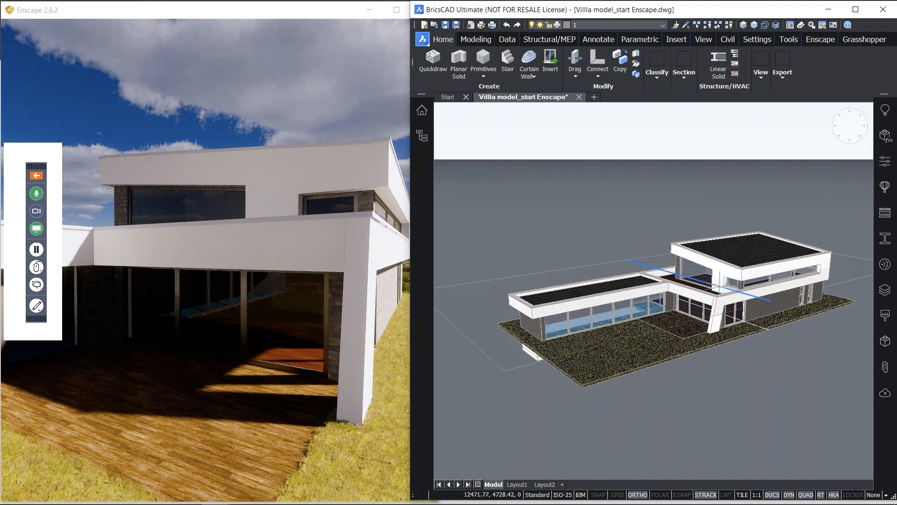
middle_click_drag(809, 192, 692, 252, "shift")
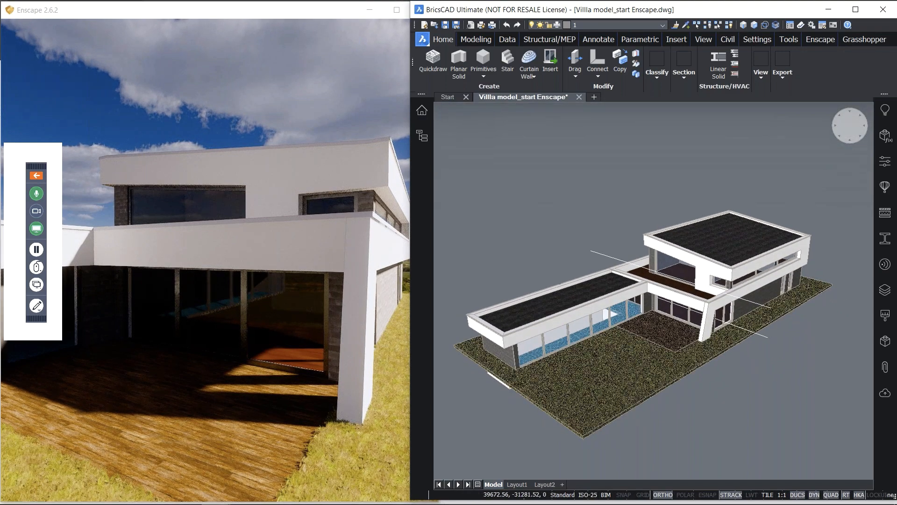
List the project's BIM compositions and examine the 3D appearance of the Concrete, Precast material in the Concrete Blocks composition
left_click(886, 214)
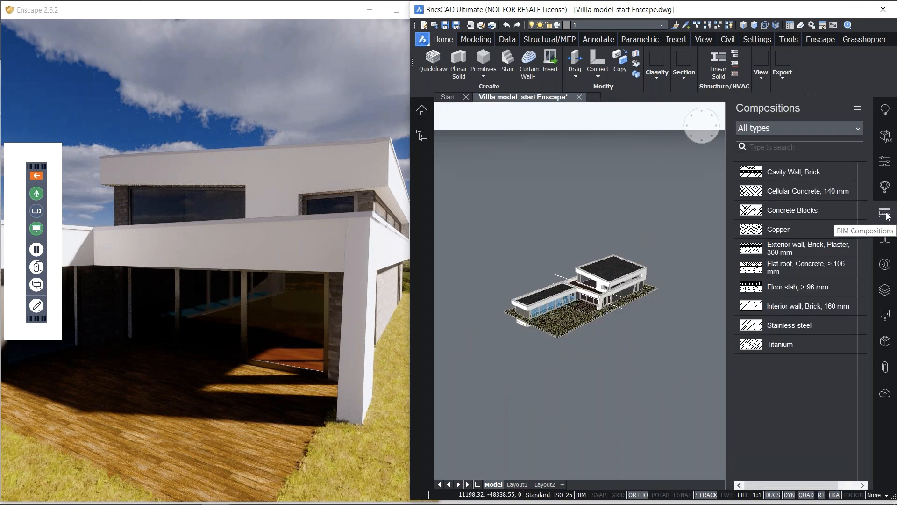
left_click(854, 110)
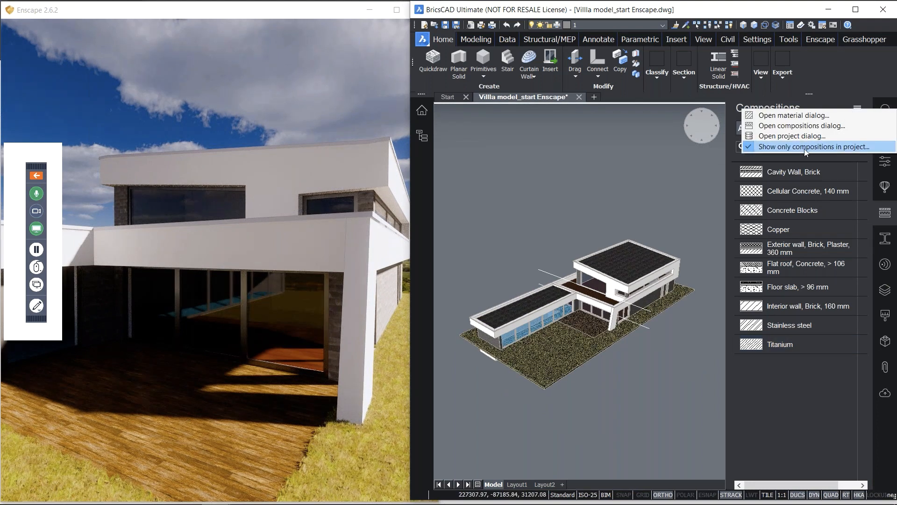
left_click(679, 377)
left_click(665, 384)
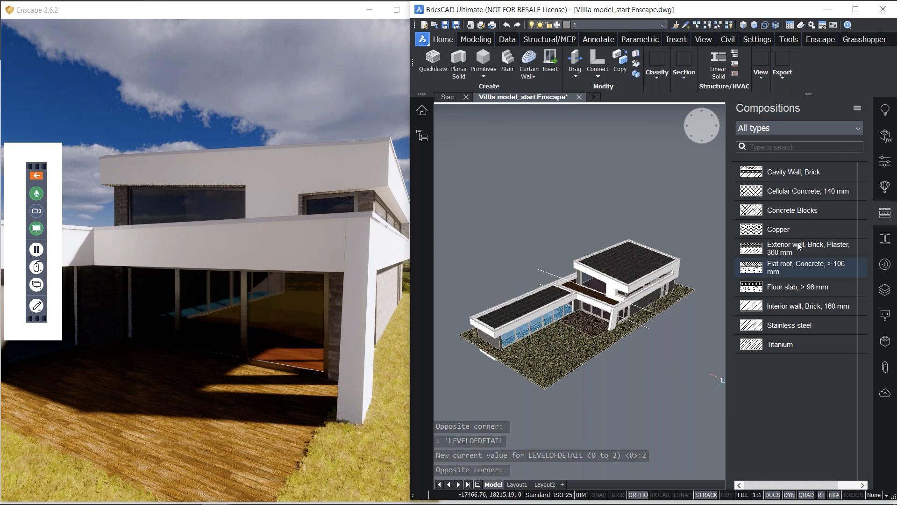
left_click(802, 211)
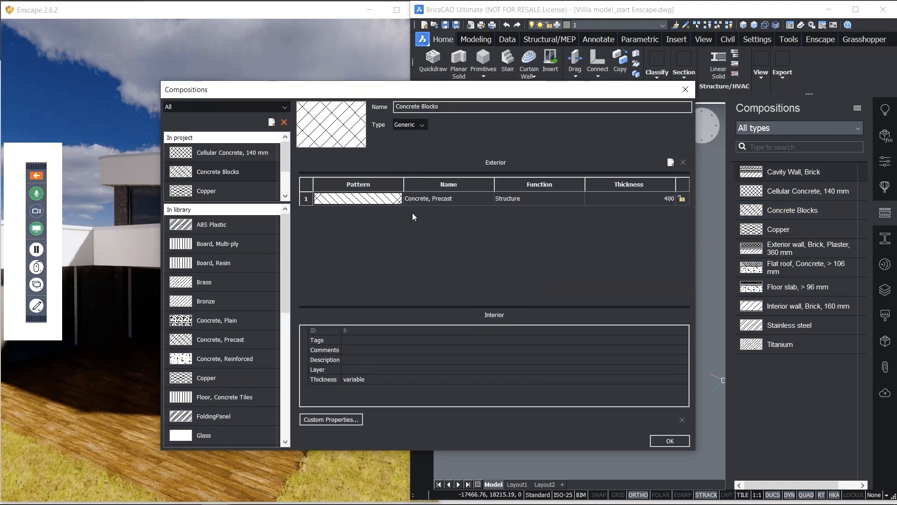
left_click(389, 203)
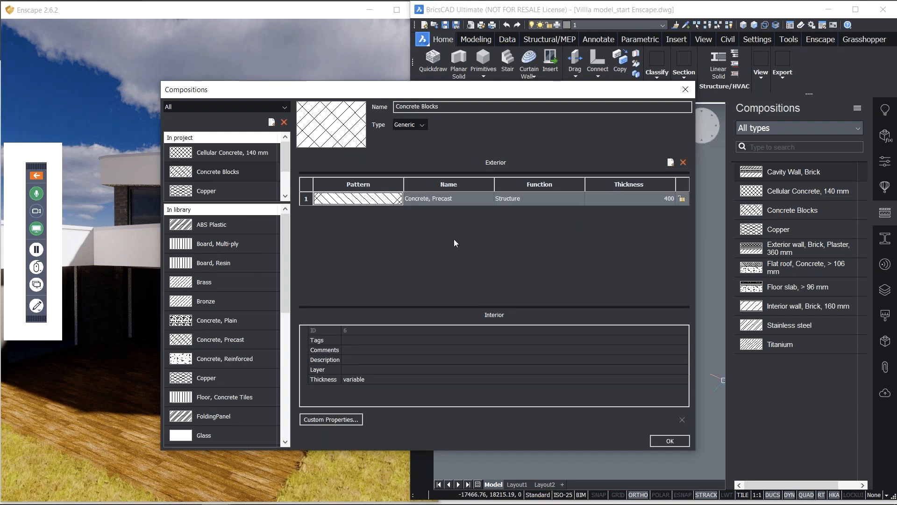
double_click(463, 222)
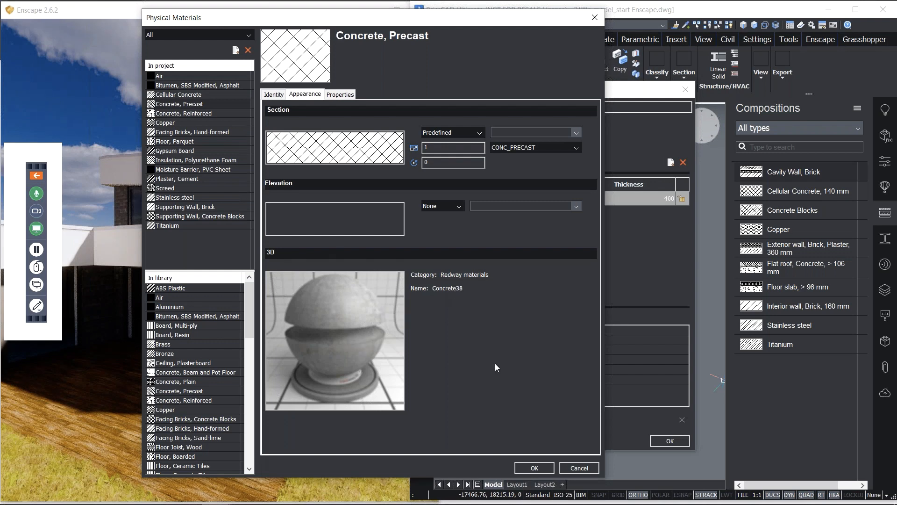
left_click(535, 467)
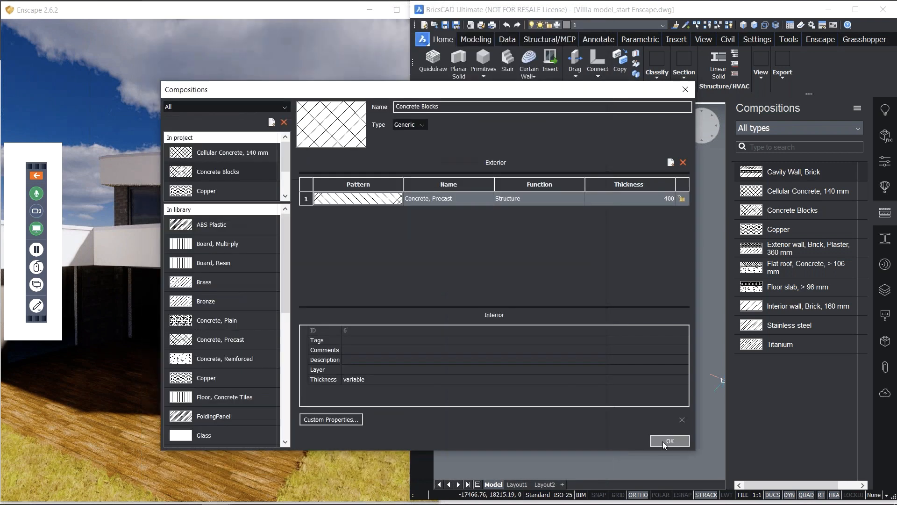
left_click(669, 441)
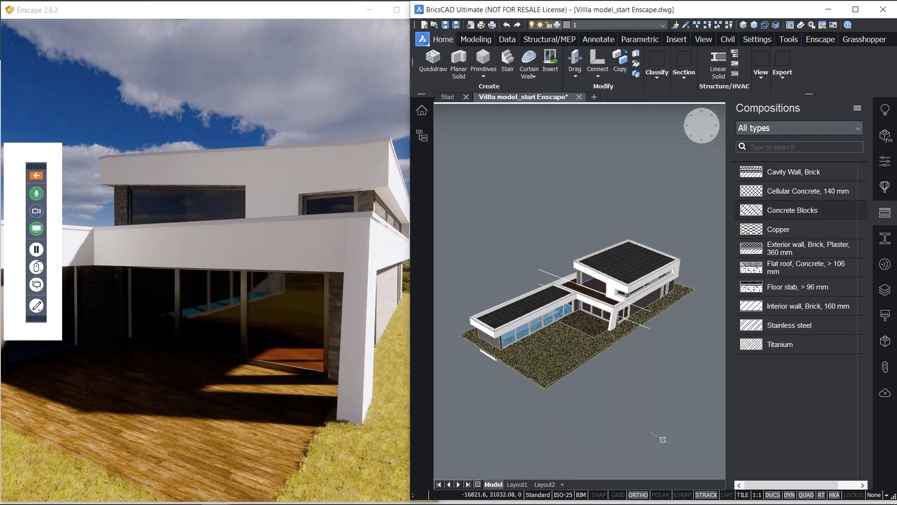
Assign the Concrete Blocks composition to all the white roof-edge and frame solids in the structure's Entities group, and check it in Enscape
left_click(422, 136)
left_click(473, 149)
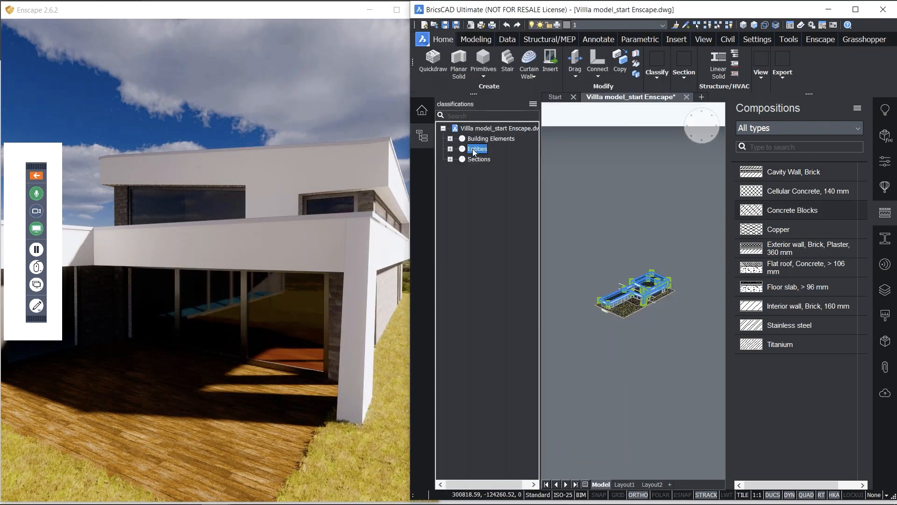
left_click(425, 139)
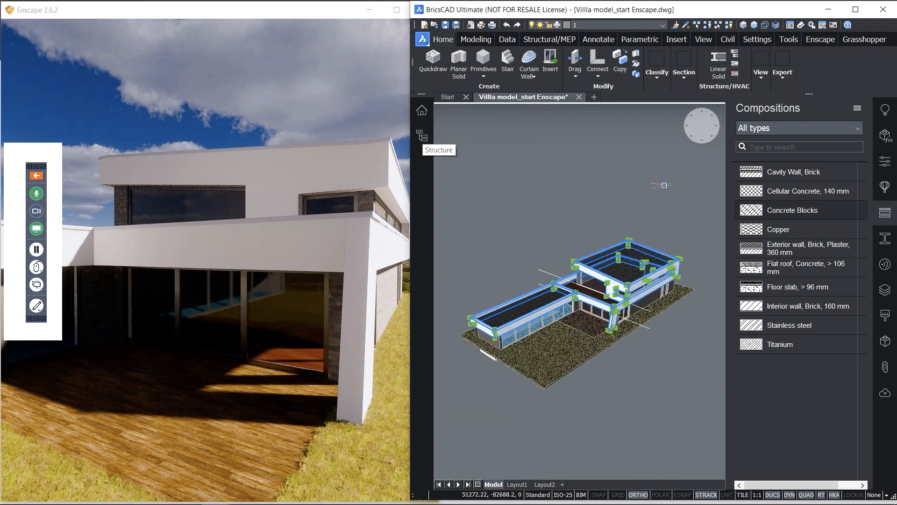
middle_click_drag(706, 394, 711, 361, "shift")
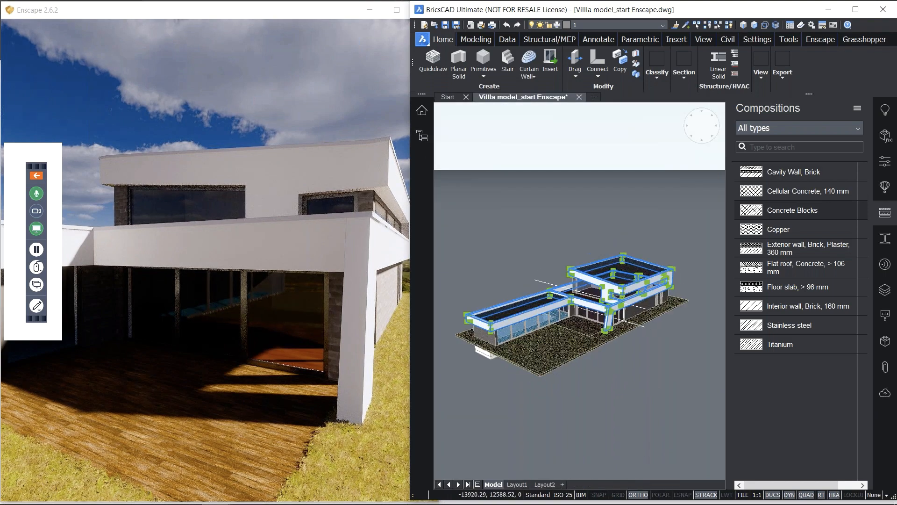
scroll(711, 361, "up", 3)
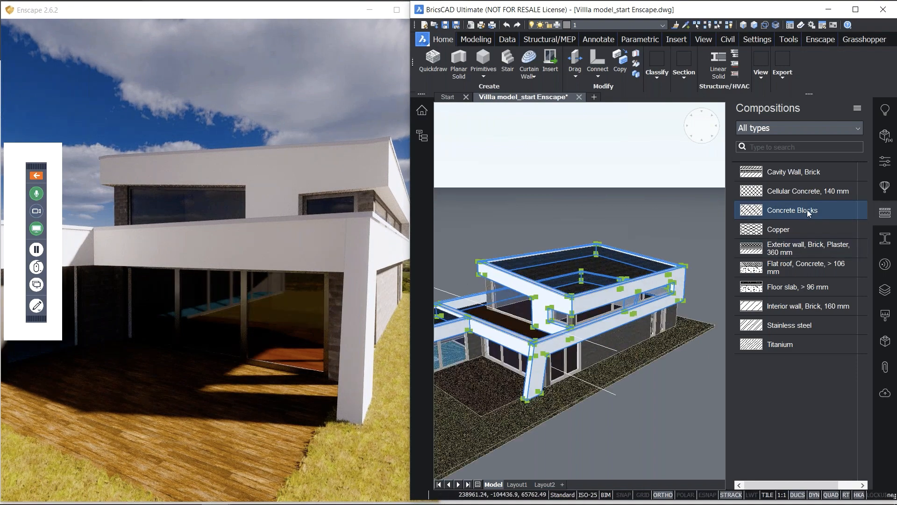
left_click_drag(808, 214, 684, 277)
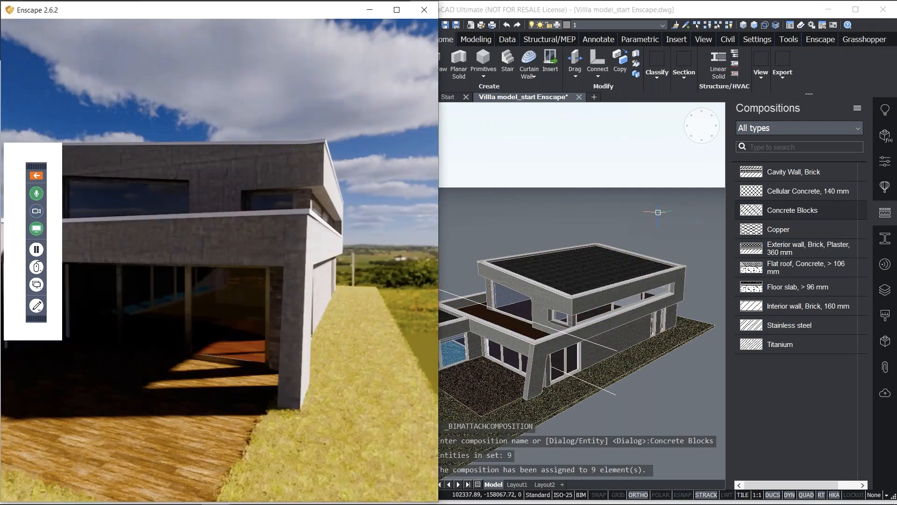
left_click_drag(261, 262, 229, 262)
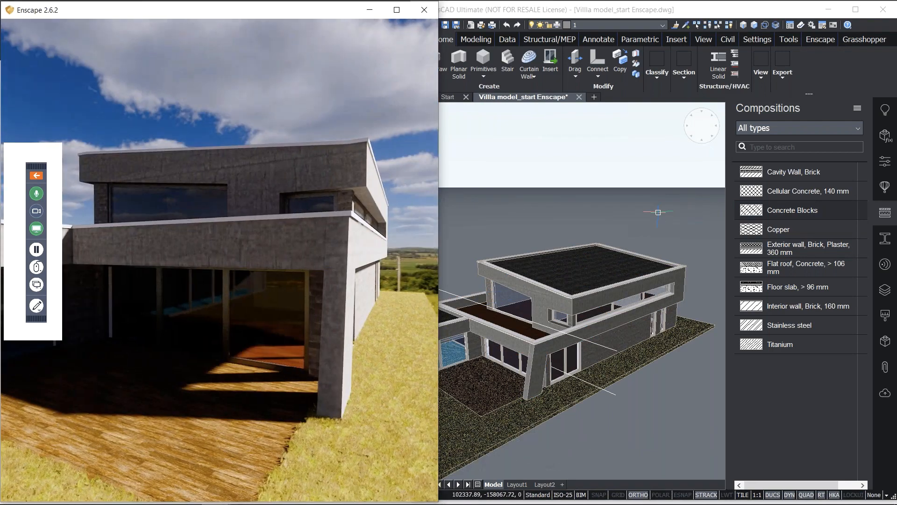
middle_click_drag(196, 241, 304, 247)
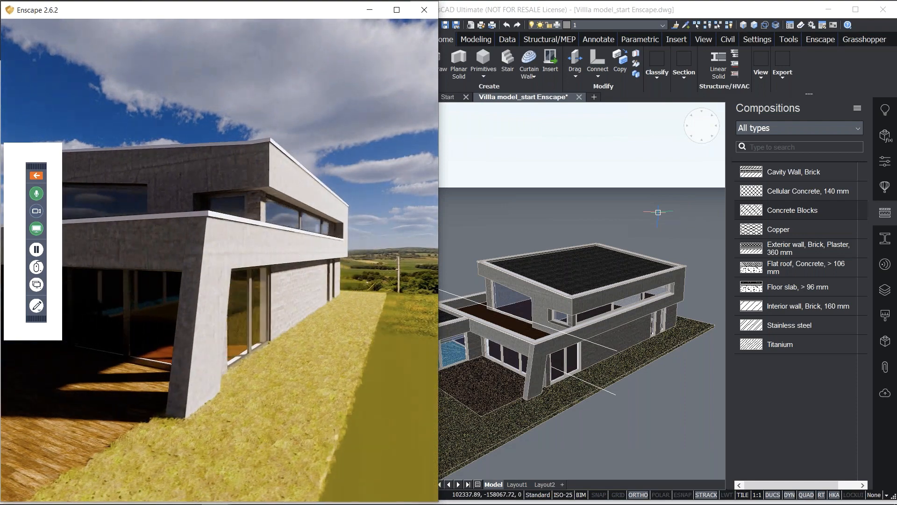
left_click_drag(304, 248, 232, 225)
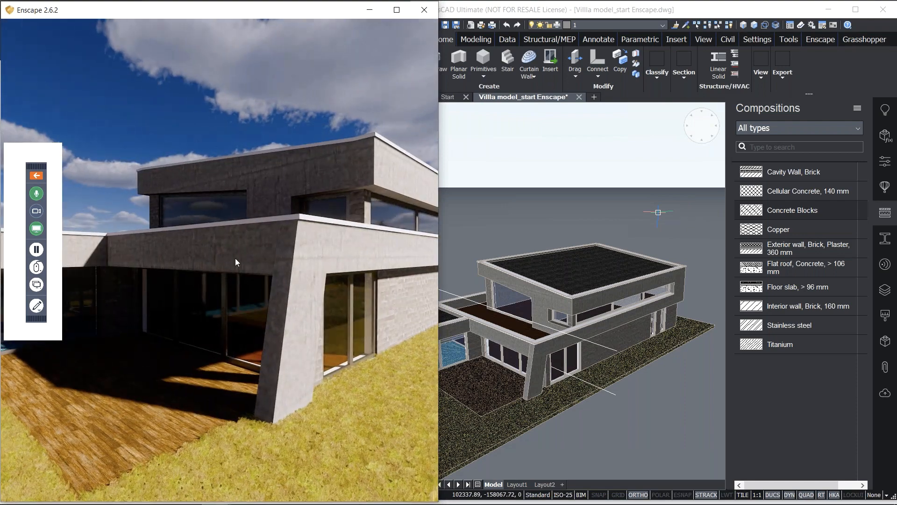
scroll(279, 283, "up", 4)
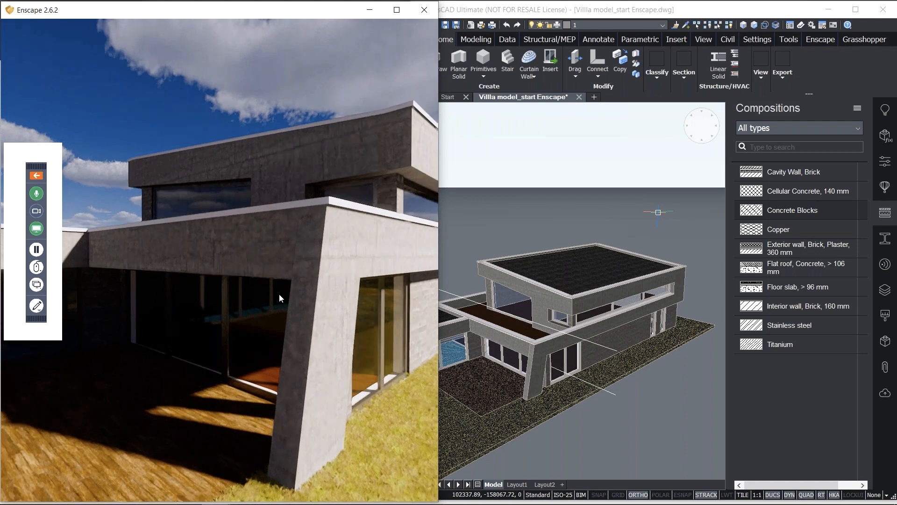
right_click_drag(279, 294, 329, 257)
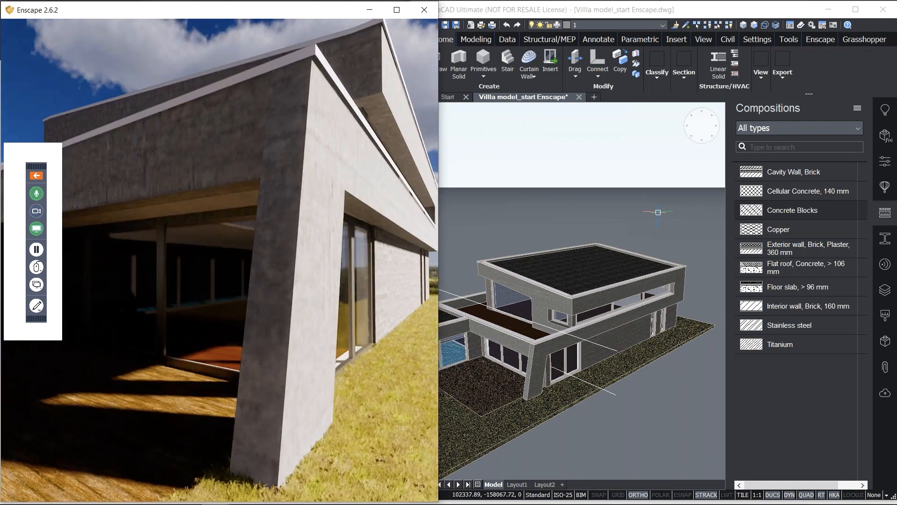
Walk along the villa's side facade in Enscape, examining the concrete frame and the block wall
left_click_drag(271, 301, 183, 272)
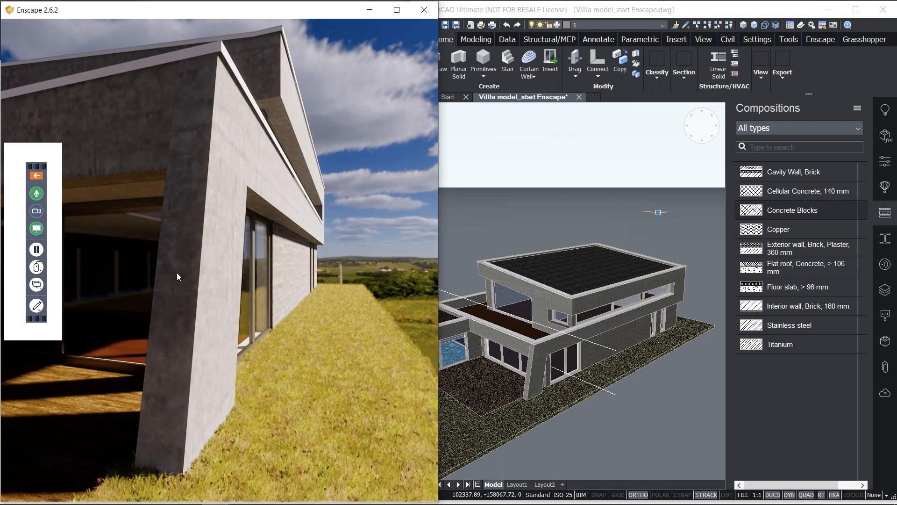
left_click_drag(304, 326, 222, 312)
key("w")
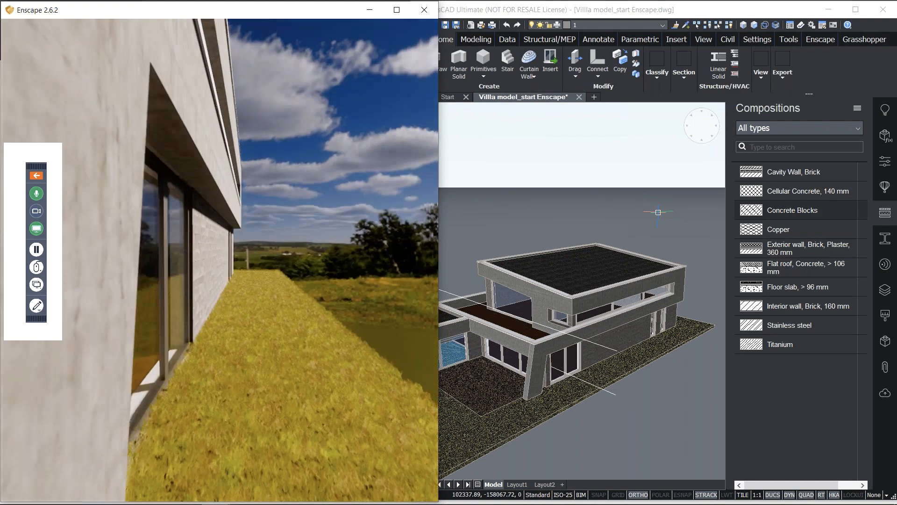
key("w")
mouse_move(282, 329)
left_mouse_down()
mouse_move(269, 329)
mouse_move(281, 325)
left_mouse_up()
key("w")
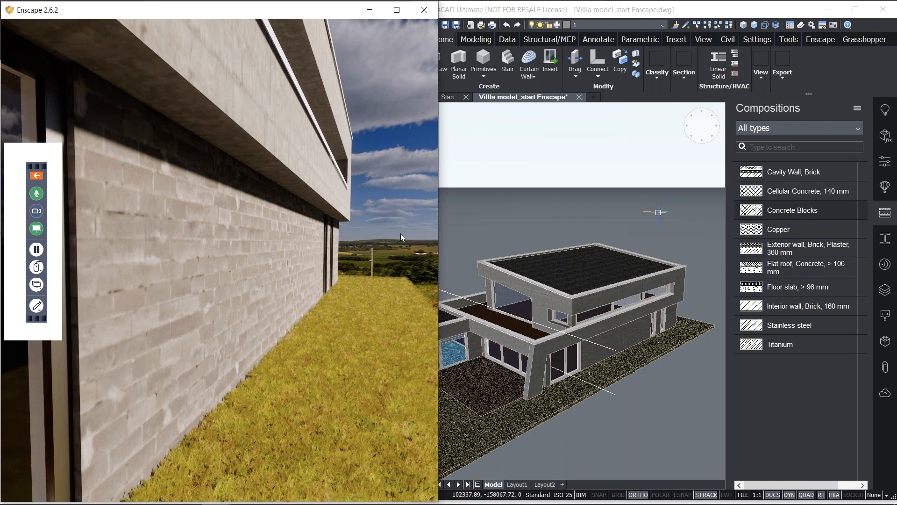
Switch to BricsCAD, check the side wall's composition and open its outer Supporting Wall, Concrete Blocks layer material
left_click(527, 216)
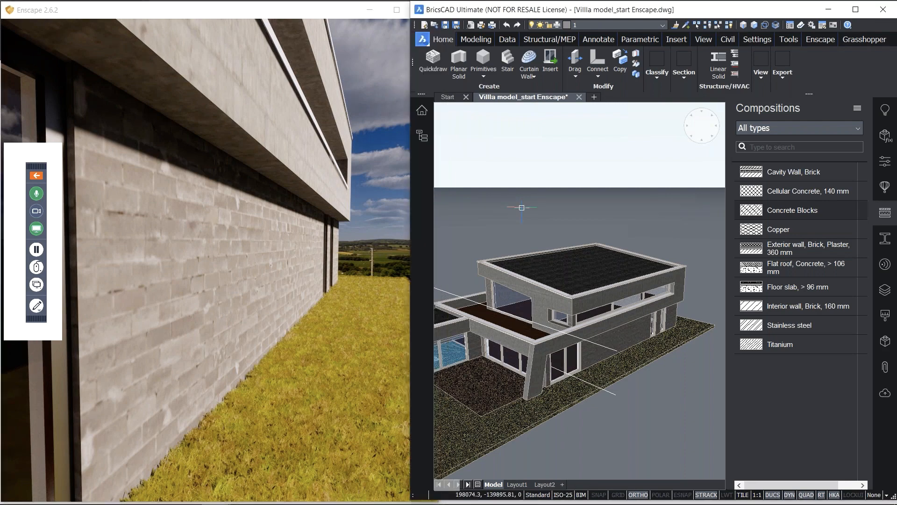
left_click(598, 214)
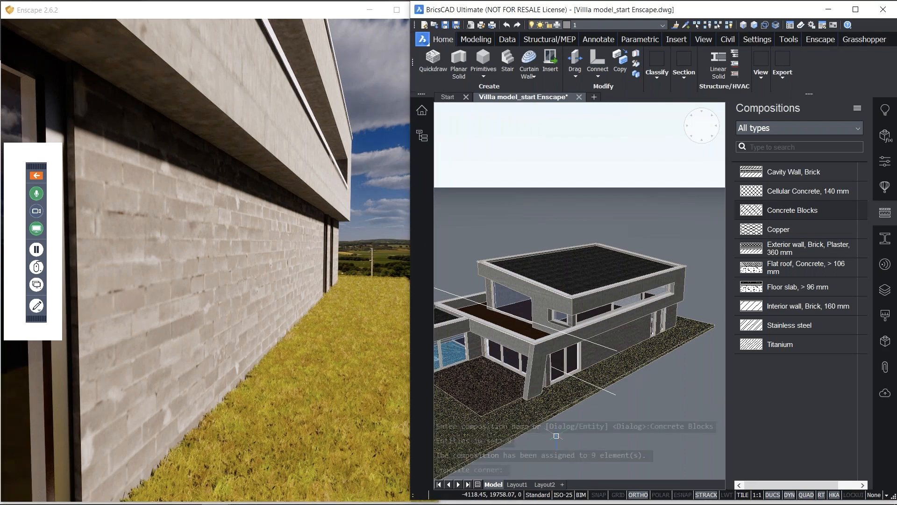
mouse_move(634, 345)
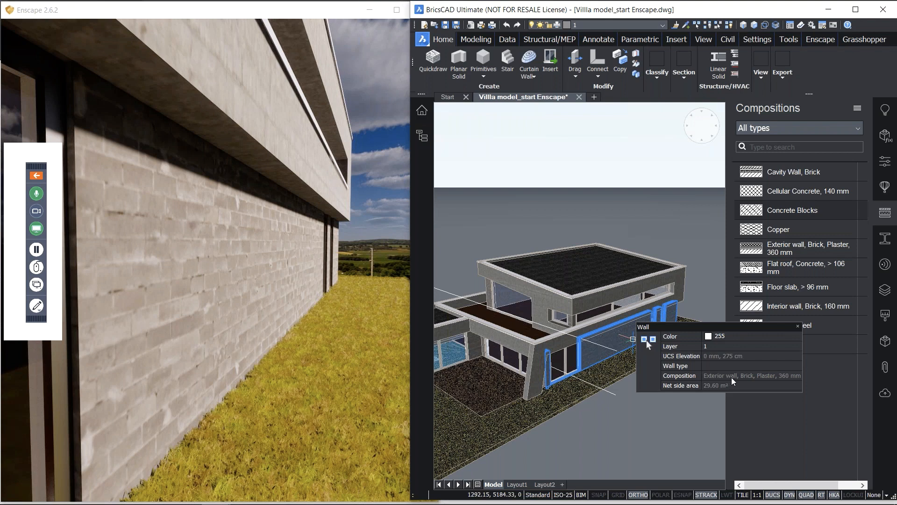
double_click(787, 254)
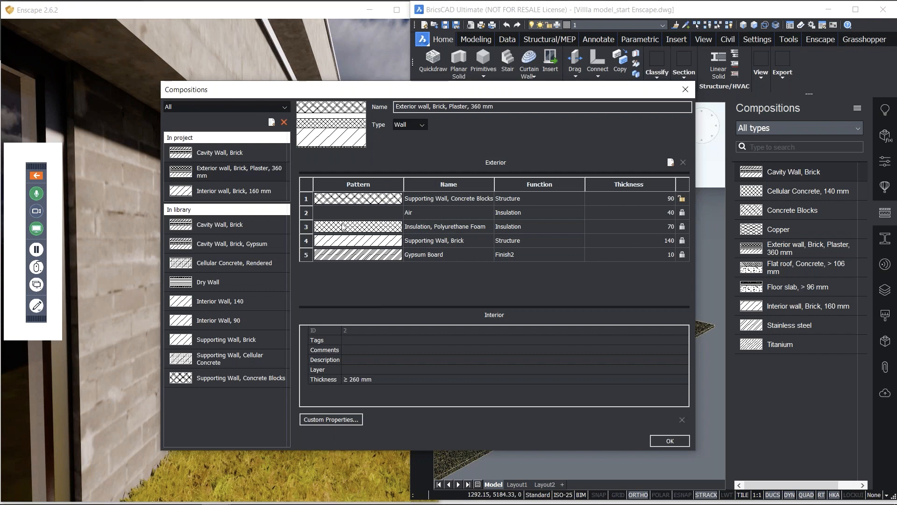
left_click(339, 200)
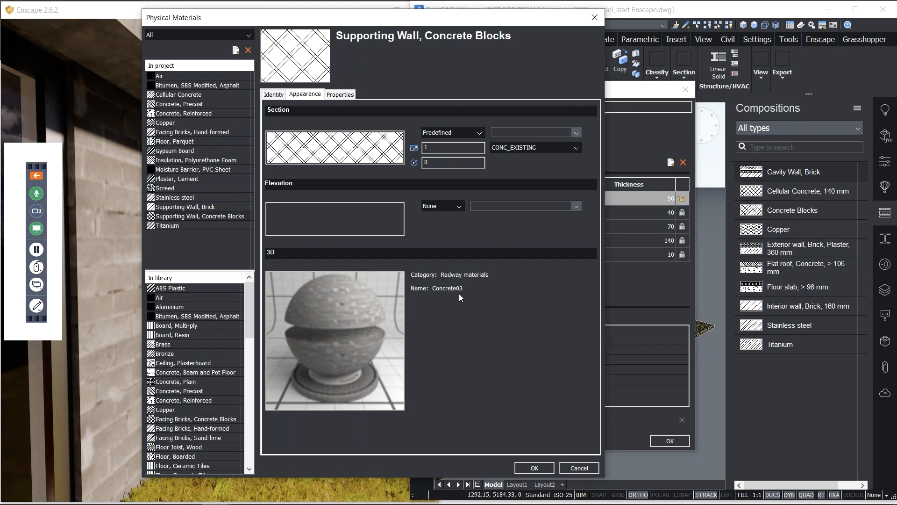
Set the material's 3D appearance to the BrickWall render material from Enscape training and accept the material and composition changes
left_click(370, 317)
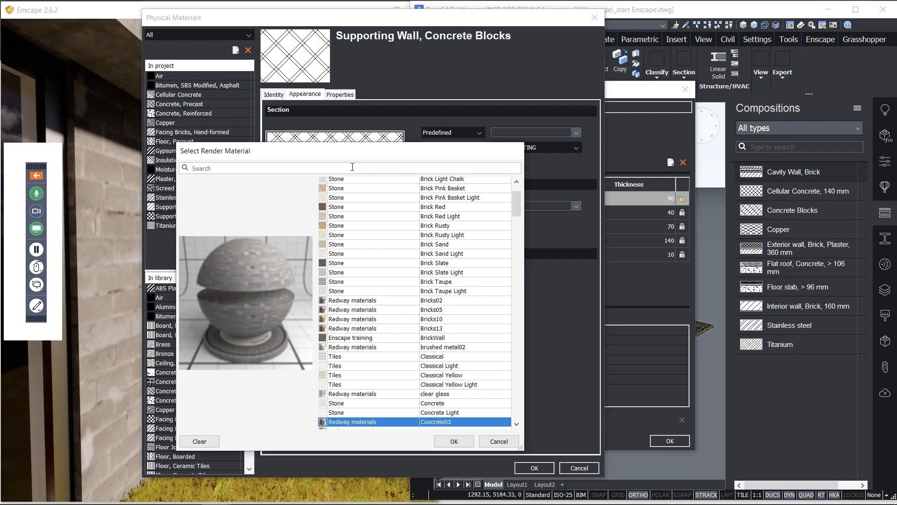
left_click(352, 167)
type("brick")
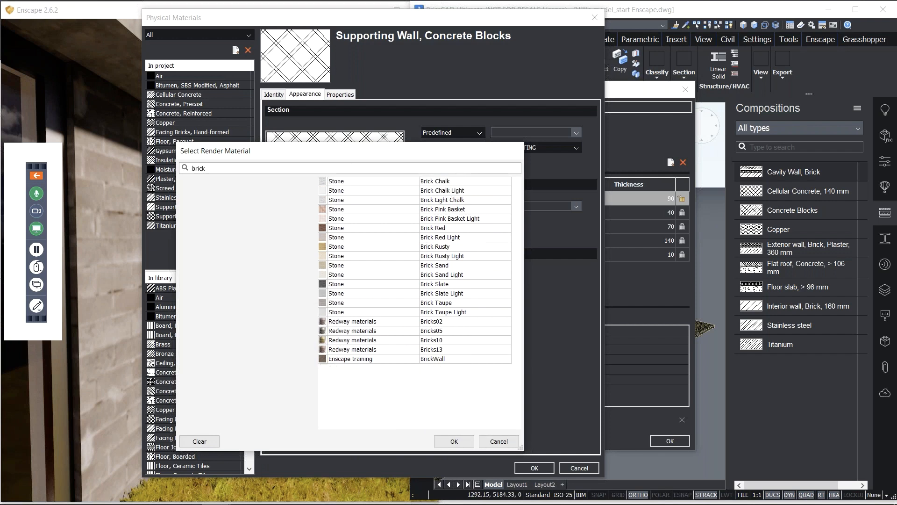
left_click(440, 362)
left_click(454, 441)
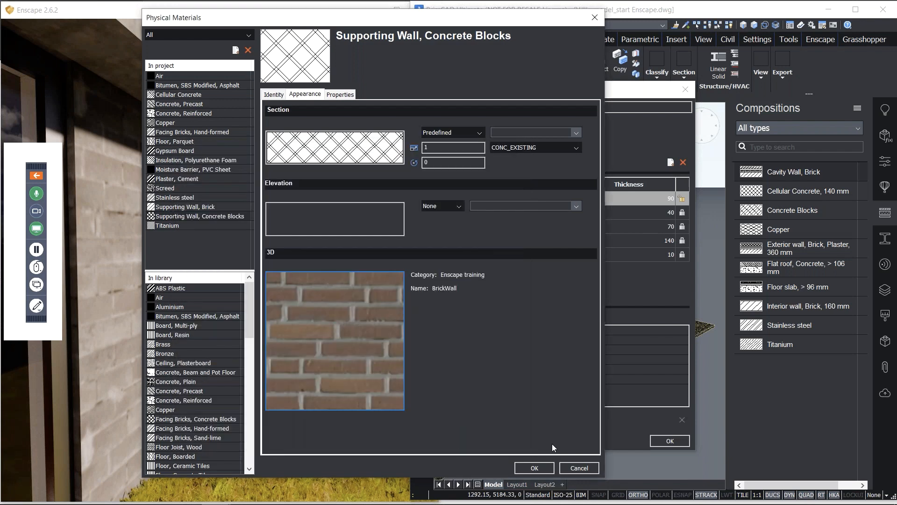
left_click(547, 467)
left_click(678, 442)
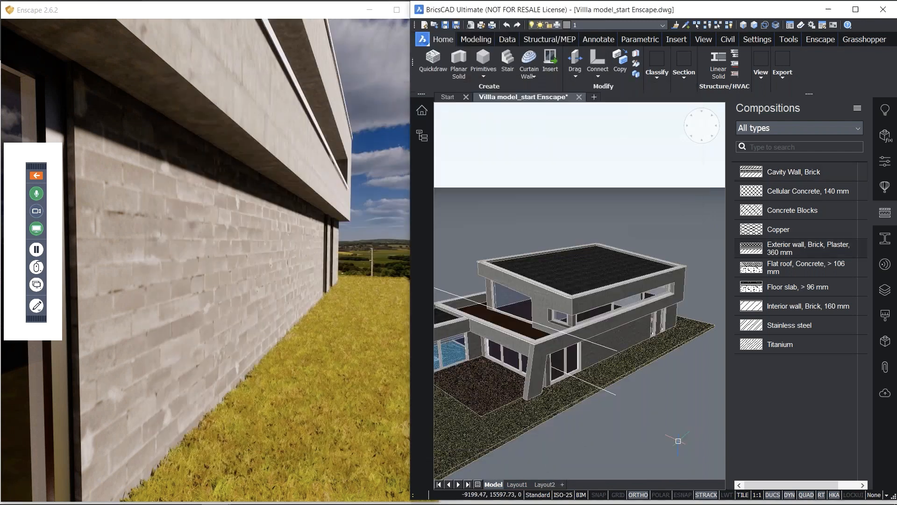
Select all walls in the On group under Building Elements > Wall in the project structure
scroll(520, 267, "down", 5)
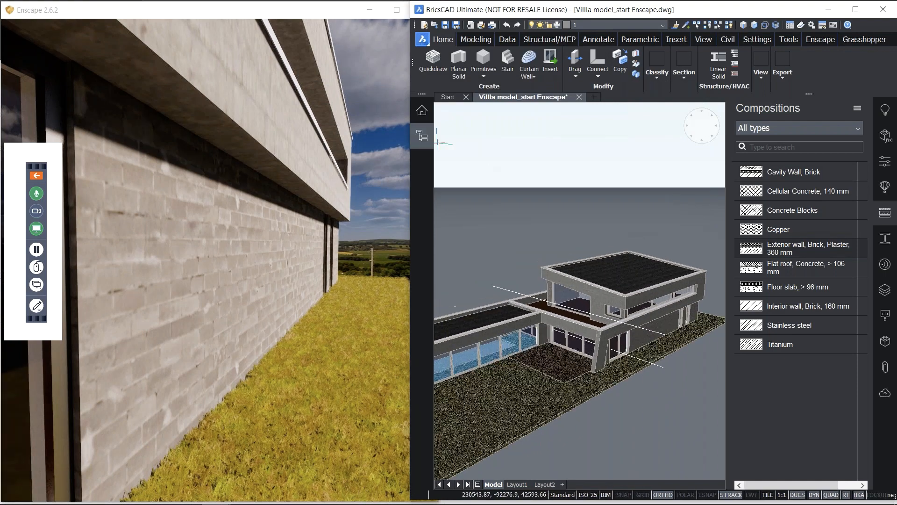
left_click(422, 136)
left_click(450, 138)
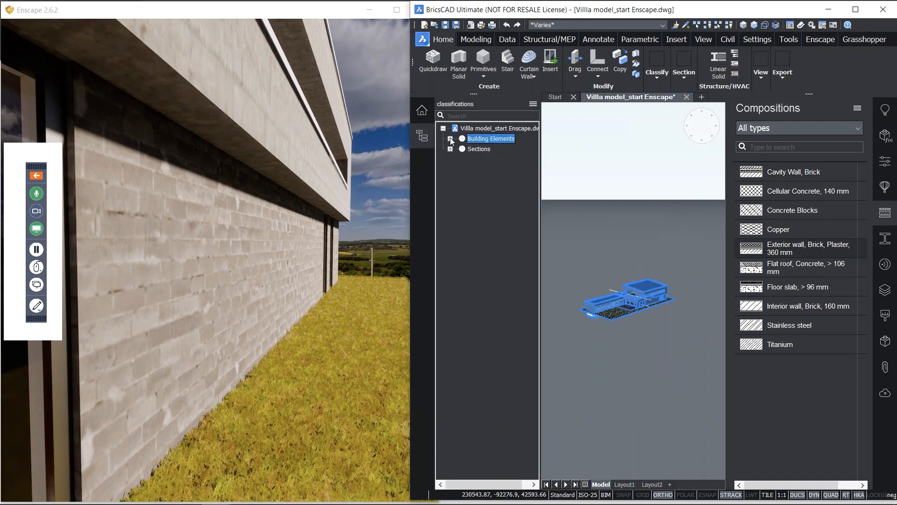
left_click(457, 210)
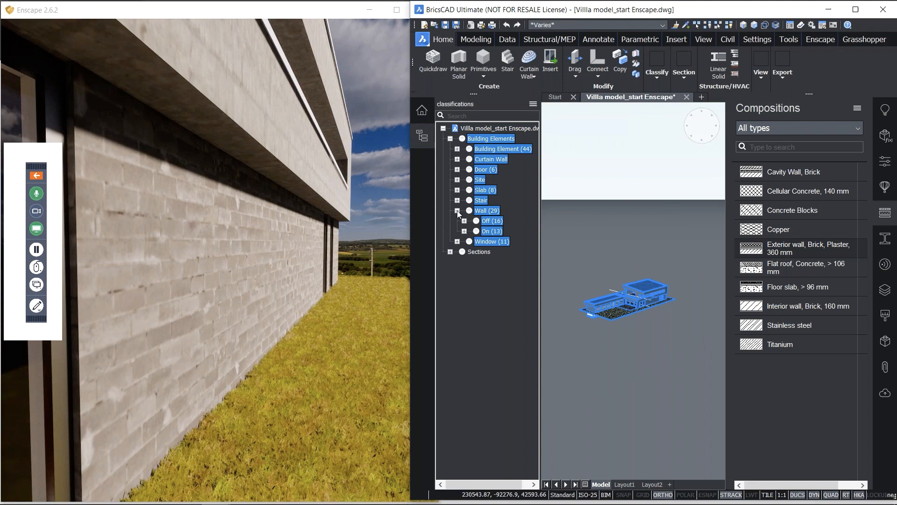
left_click(488, 223)
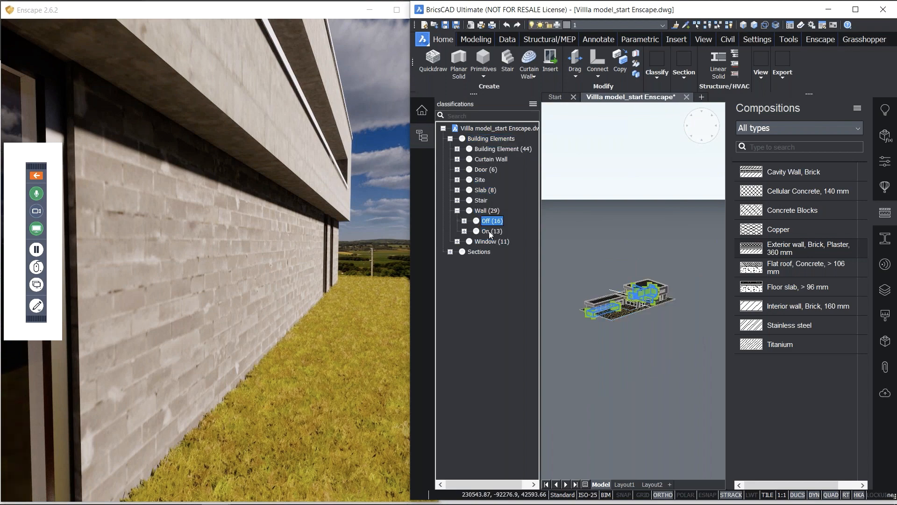
left_click(489, 231)
left_click(421, 135)
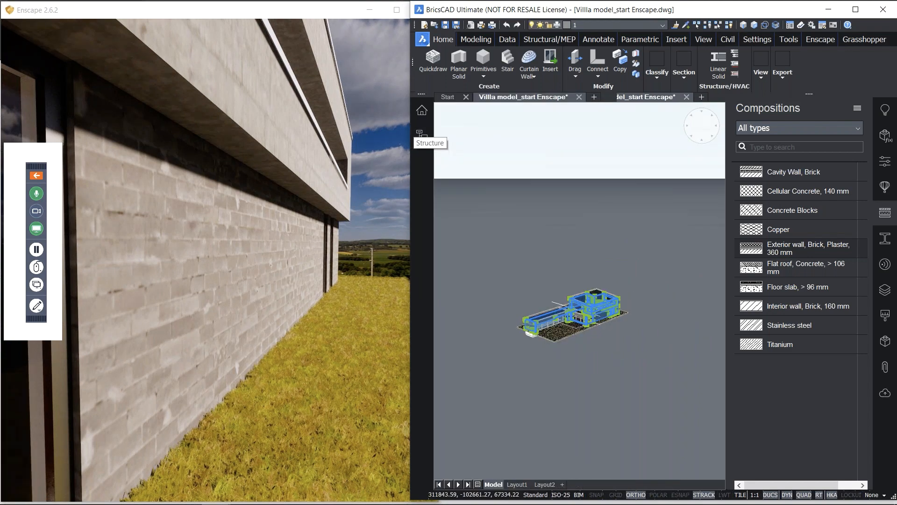
Assign the Exterior wall, Brick, Plaster, 360 mm composition to the selected walls, accepting the default reference faces
scroll(587, 307, "up", 6)
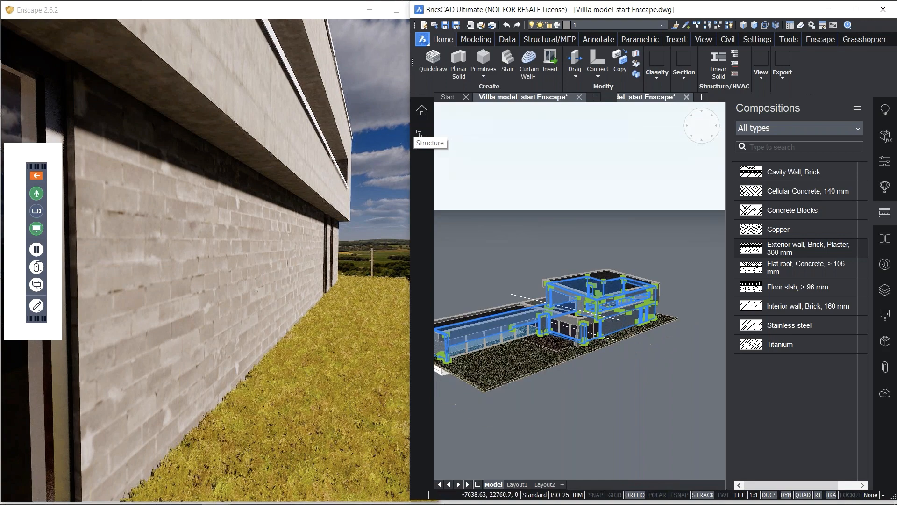
scroll(696, 352, "up", 3)
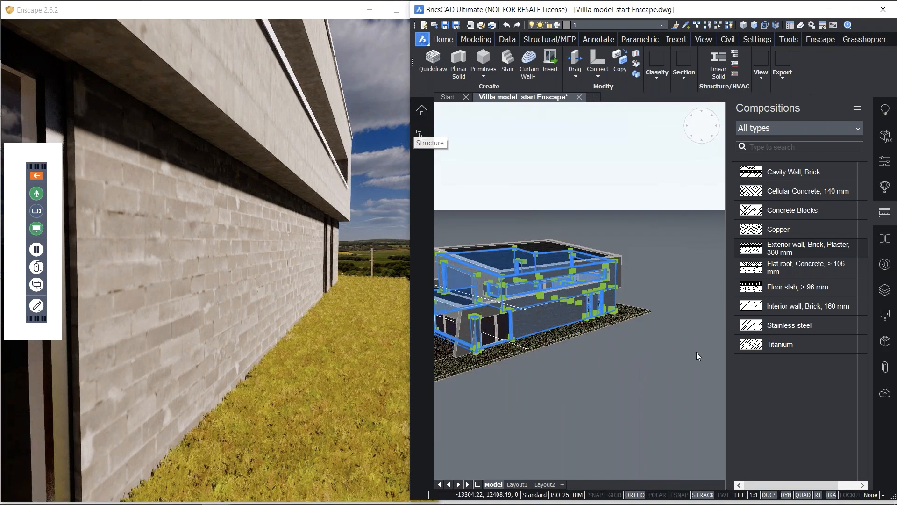
scroll(696, 352, "up", 1)
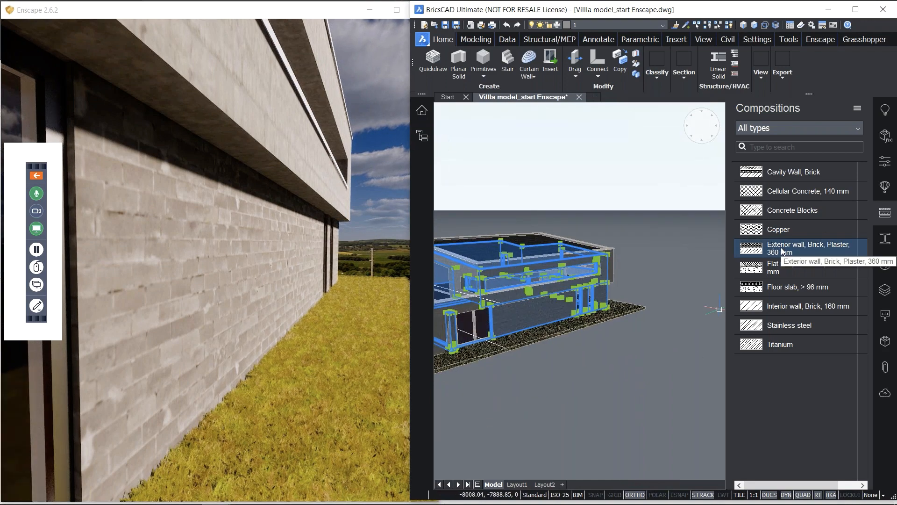
left_click(783, 252)
scroll(582, 393, "down", 5)
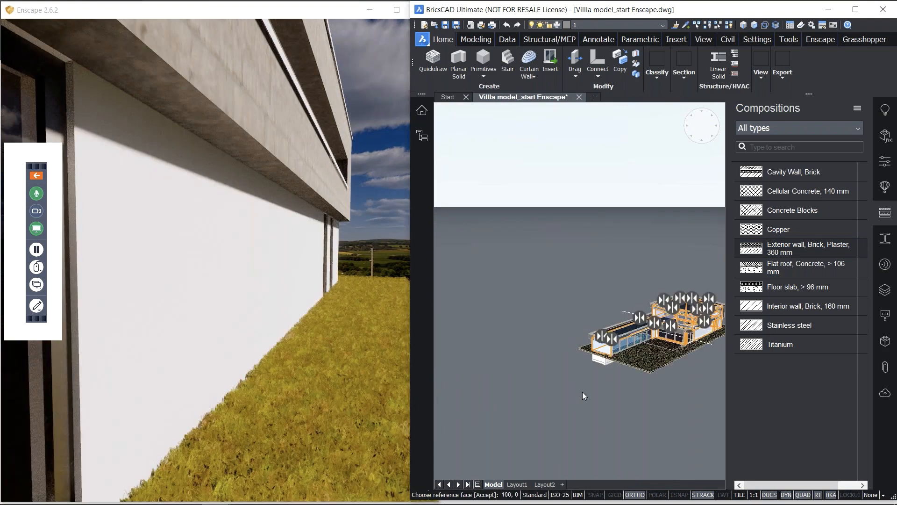
scroll(582, 391, "up", 2)
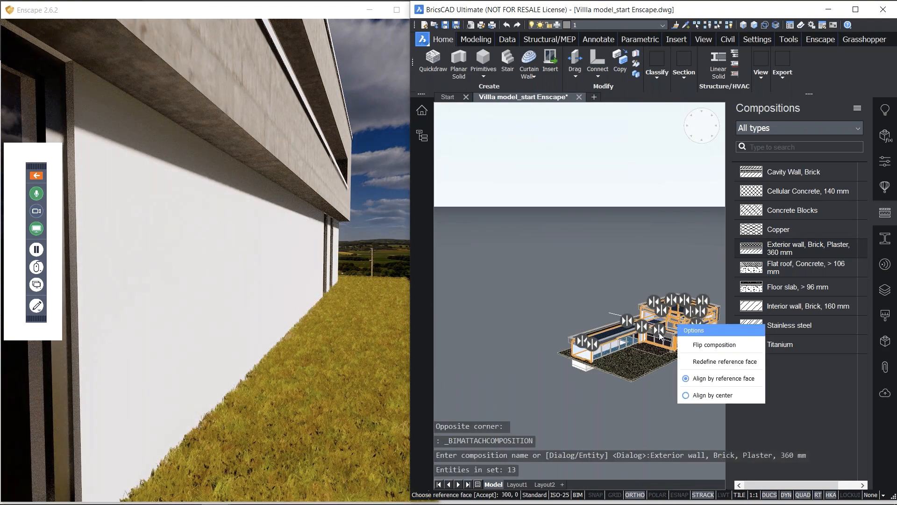
key("Return")
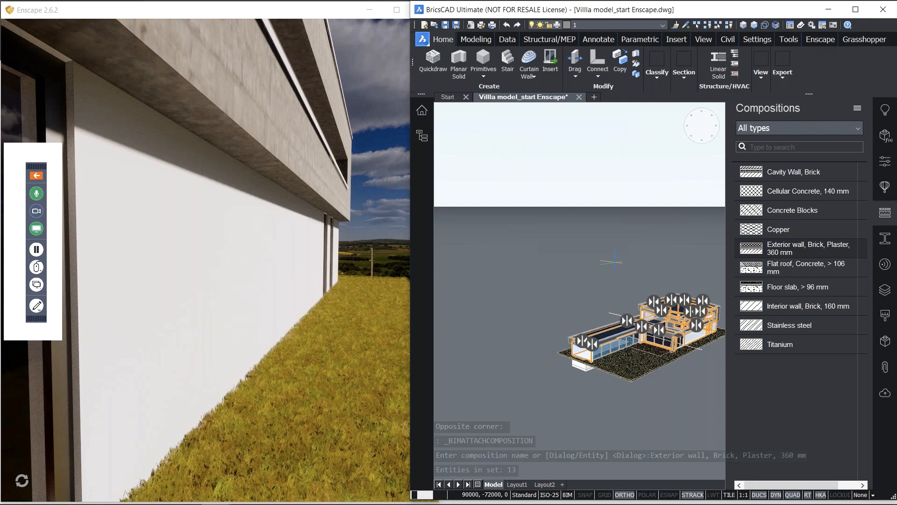
key("Return")
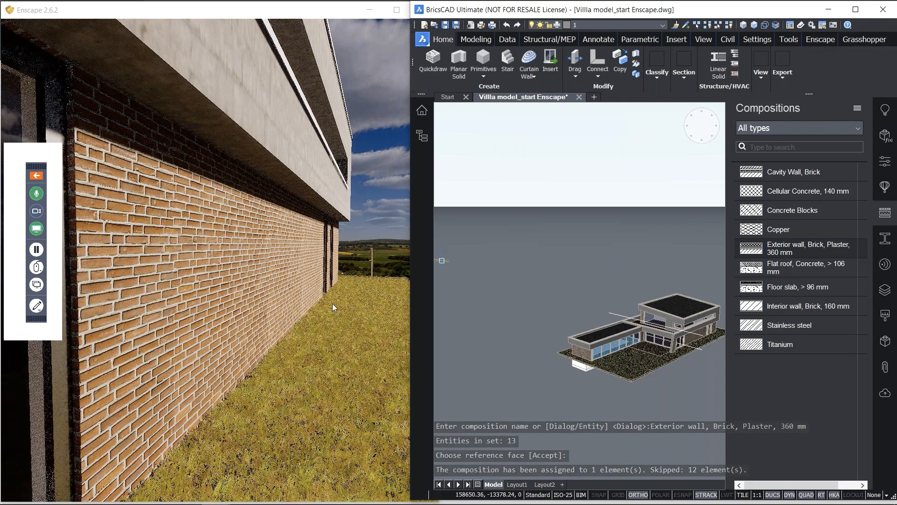
Inspect the brick walls in Enscape along the side facade and from in front of the terrace
left_click_drag(333, 304, 245, 312)
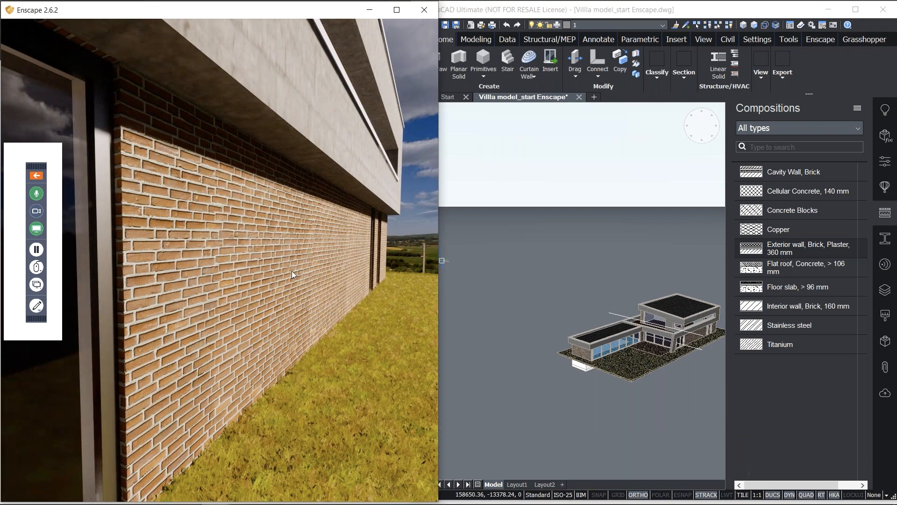
left_click_drag(291, 271, 206, 272)
left_click_drag(383, 306, 327, 316)
key("w")
key("w")
key("w")
key("s")
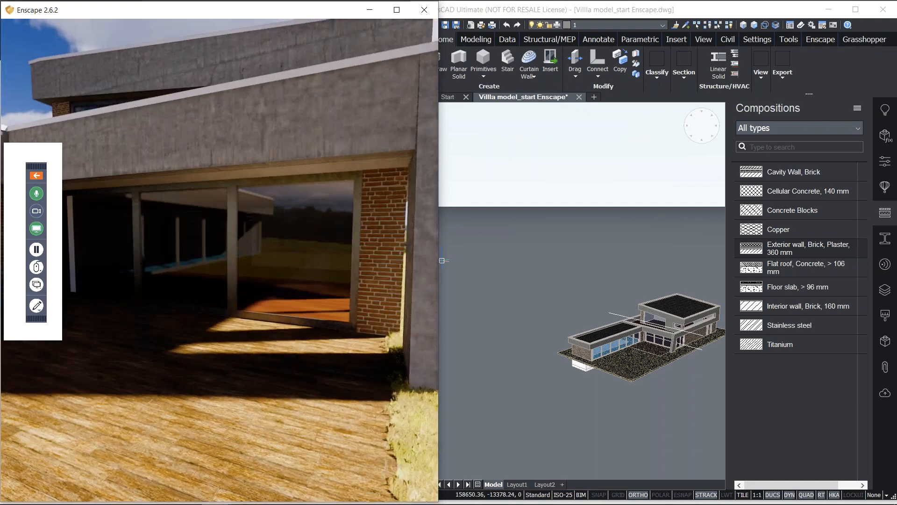
key("s")
left_click_drag(208, 318, 257, 316)
key("s")
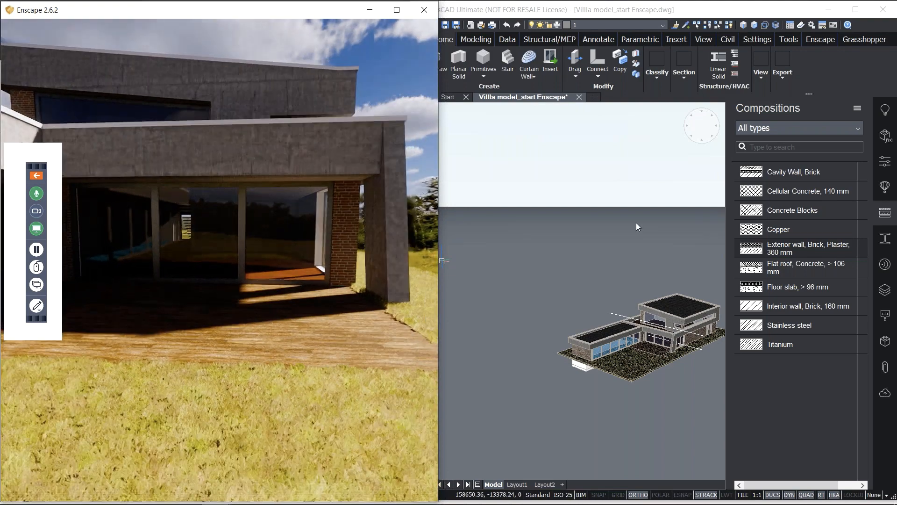
Switch to BricsCAD, hide the BIM compositions and toggle Enscape's live updates
left_click(587, 228)
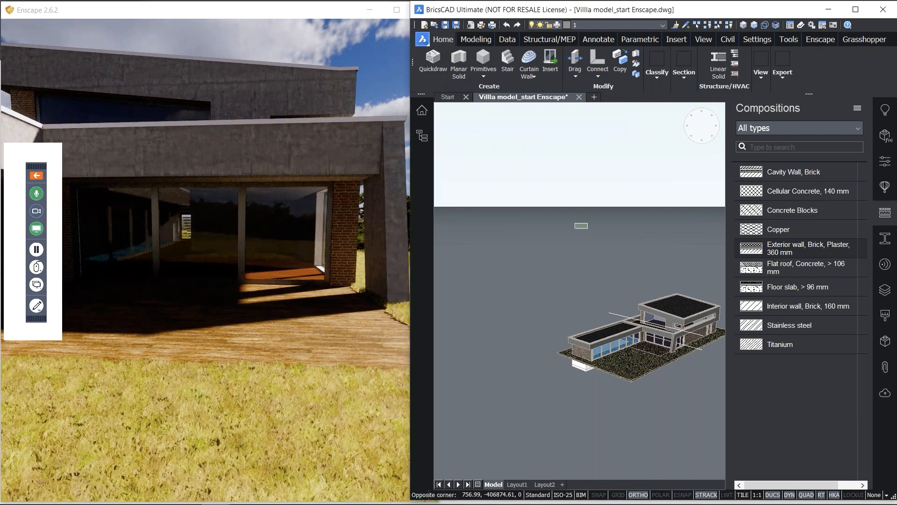
left_click(884, 216)
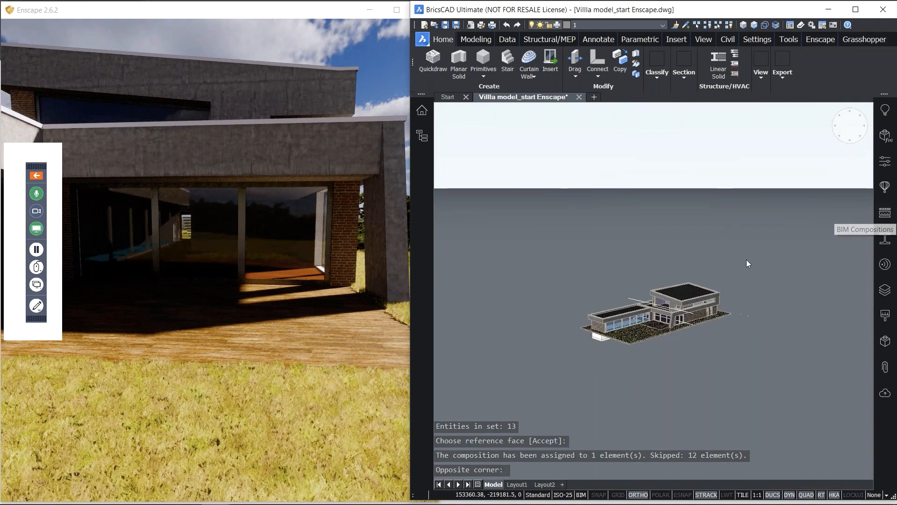
scroll(727, 227, "up", 5)
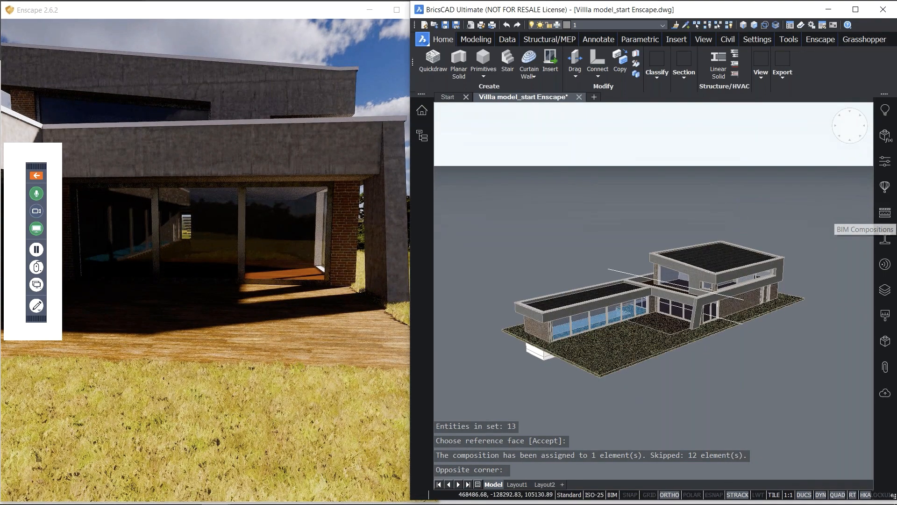
left_click(570, 197)
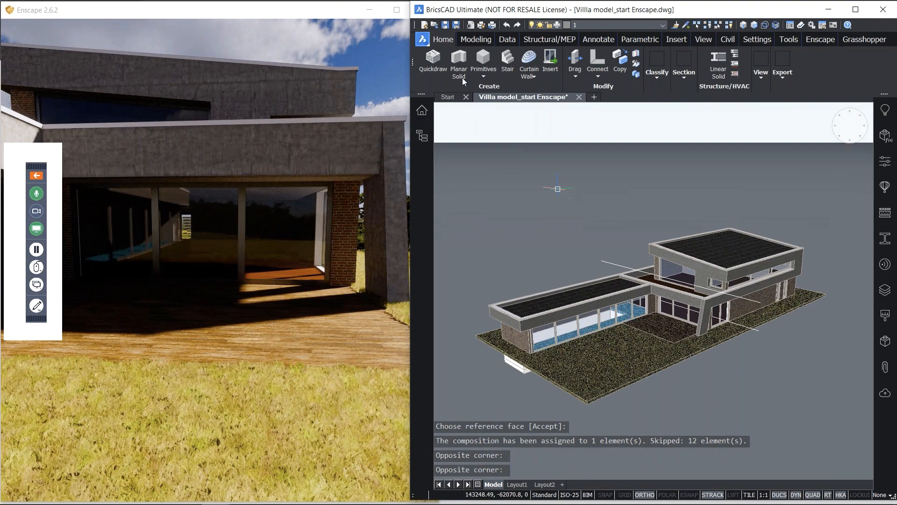
left_click(824, 40)
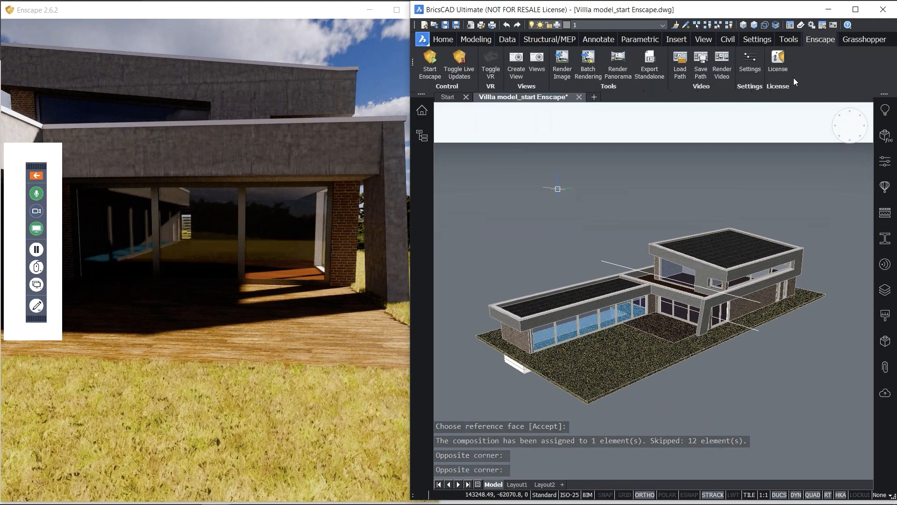
left_click(460, 70)
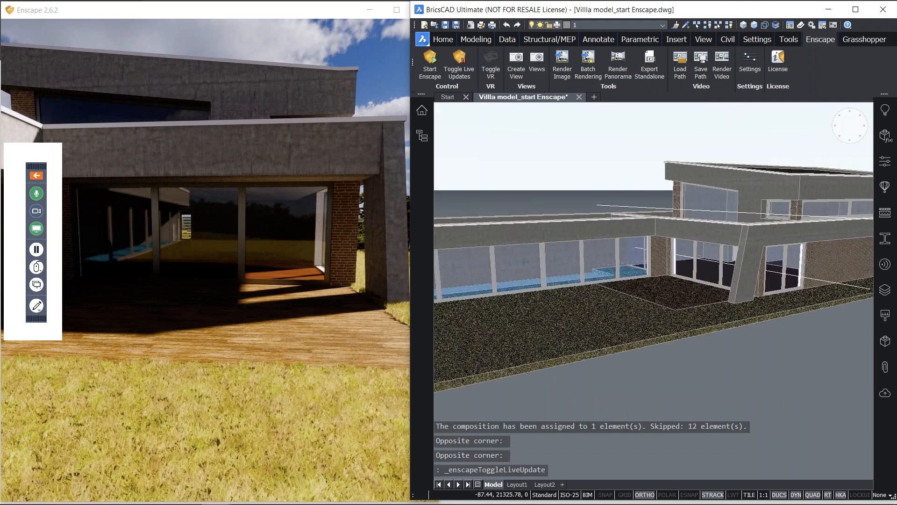
Examine the villa's brick side wall in the BricsCAD model and go through the glass door into the ground-floor interior
scroll(717, 308, "down", 3)
middle_click_drag(717, 308, 605, 284, "shift")
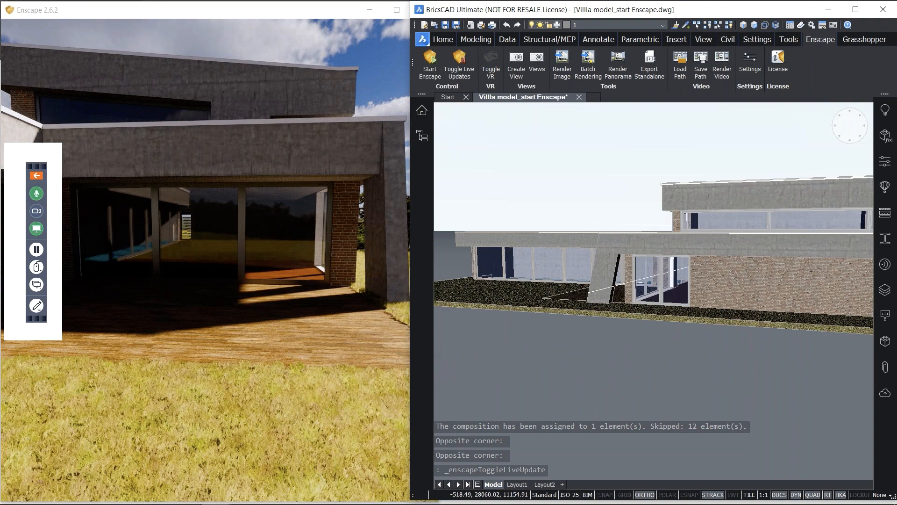
scroll(637, 280, "up", 2)
scroll(607, 299, "up", 2)
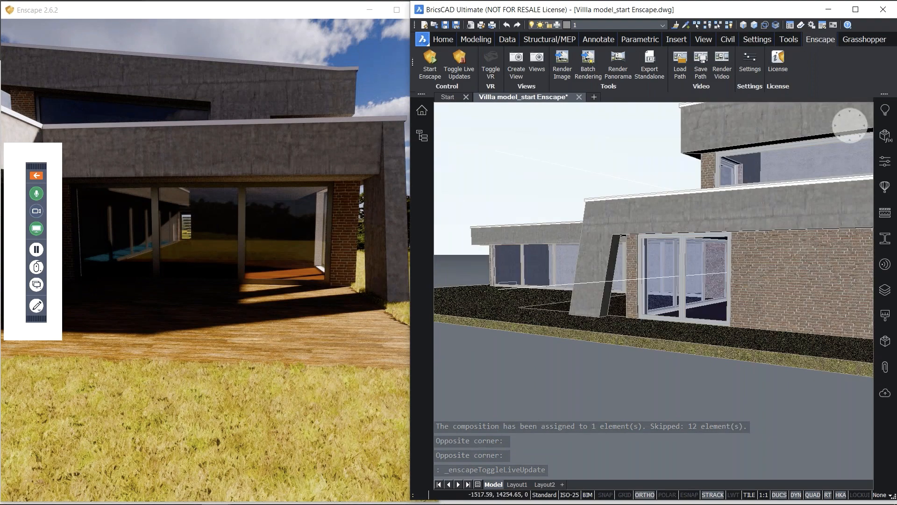
scroll(696, 306, "up", 1)
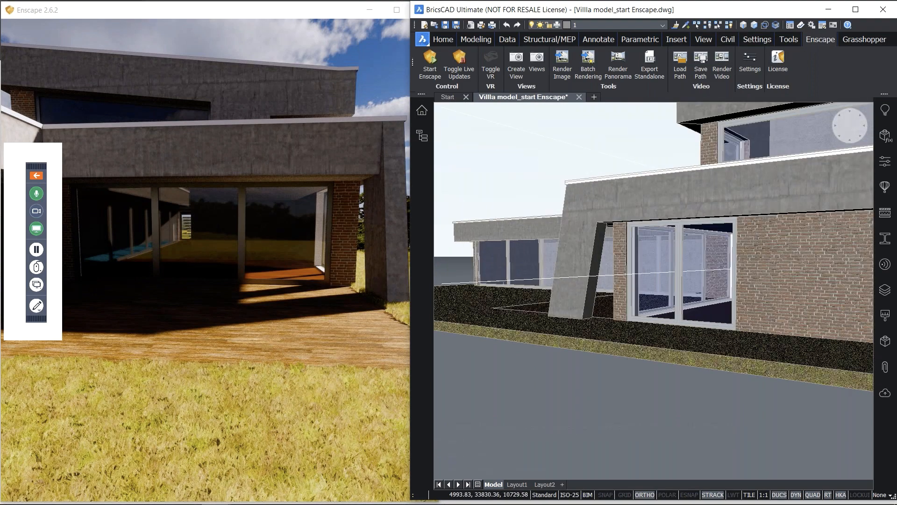
scroll(693, 295, "up", 1)
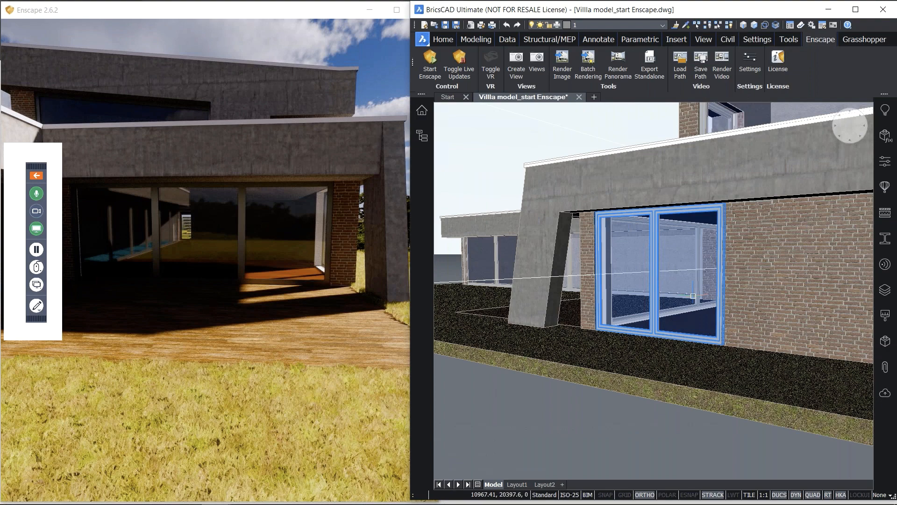
scroll(693, 296, "up", 3)
scroll(693, 296, "down", 3)
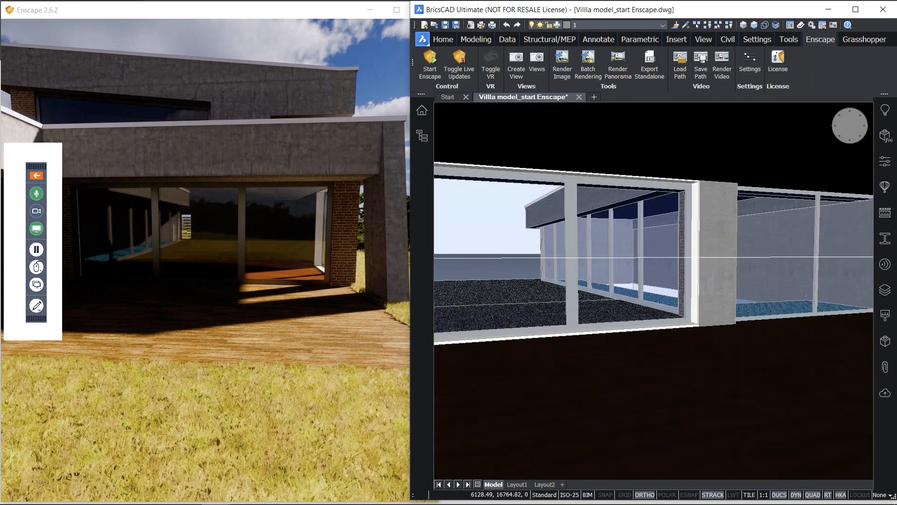
Frame the ground-floor living room interior facing the corner windows and save it as the named view view1
middle_click_drag(693, 296, 595, 343, "shift")
scroll(596, 343, "up", 2)
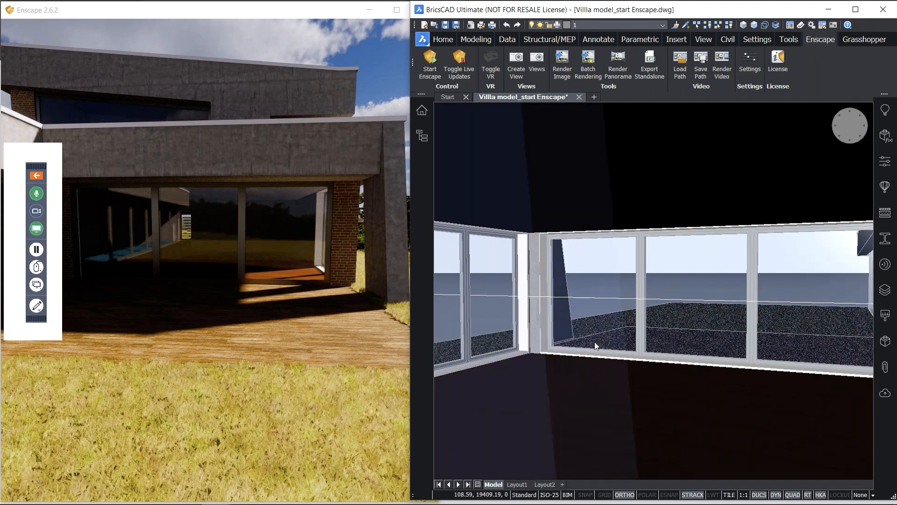
scroll(594, 341, "up", 3)
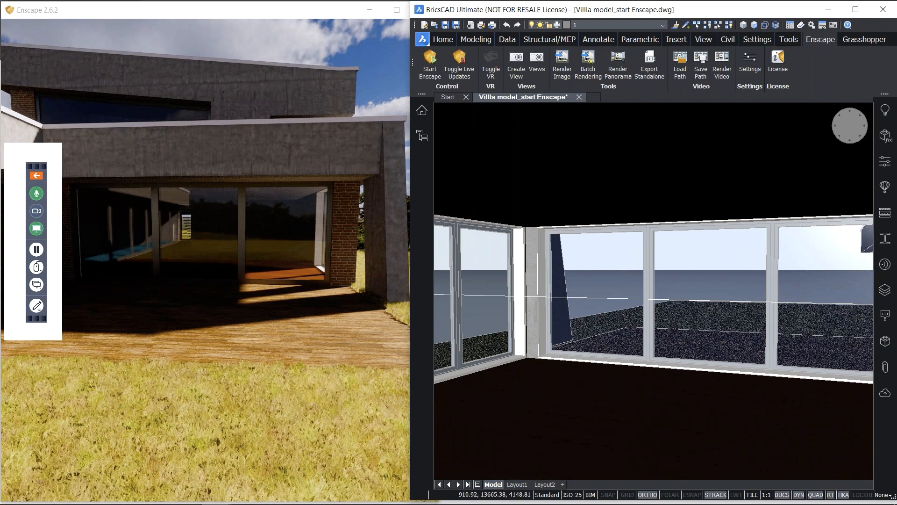
scroll(594, 341, "up", 1)
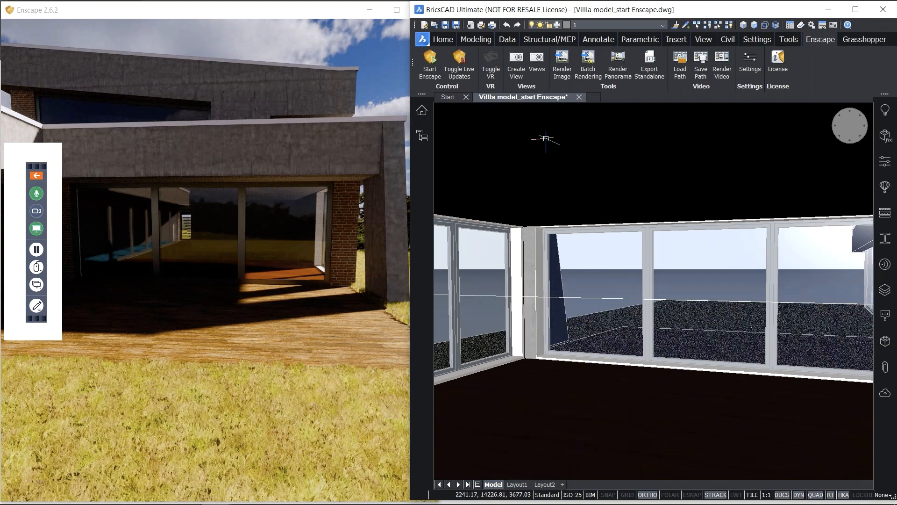
left_click(516, 75)
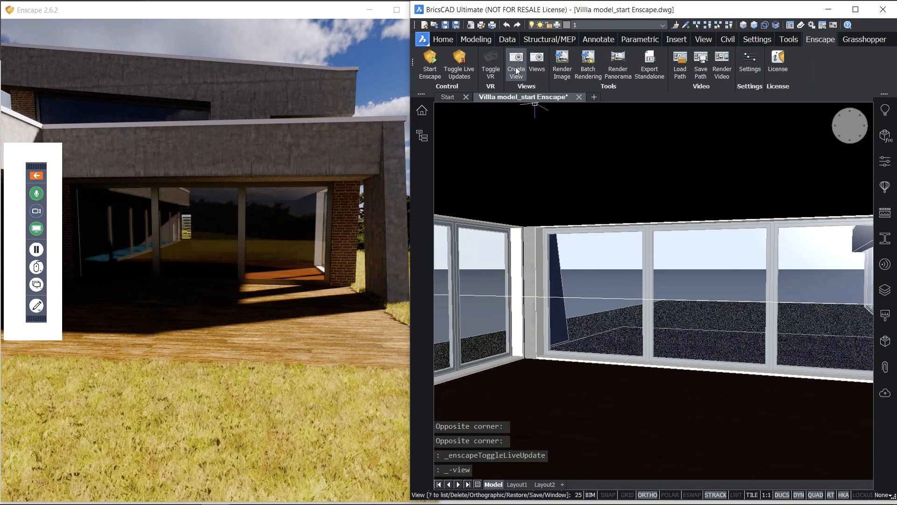
type("view1")
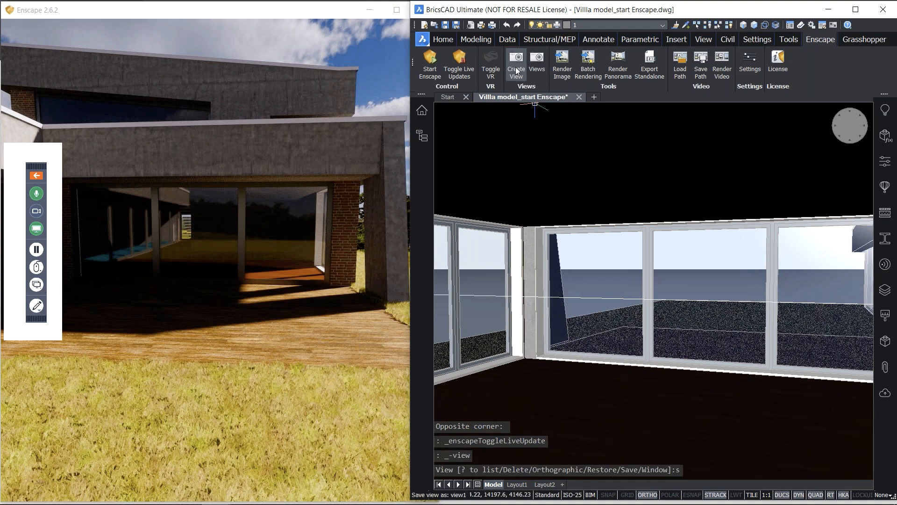
key("Return")
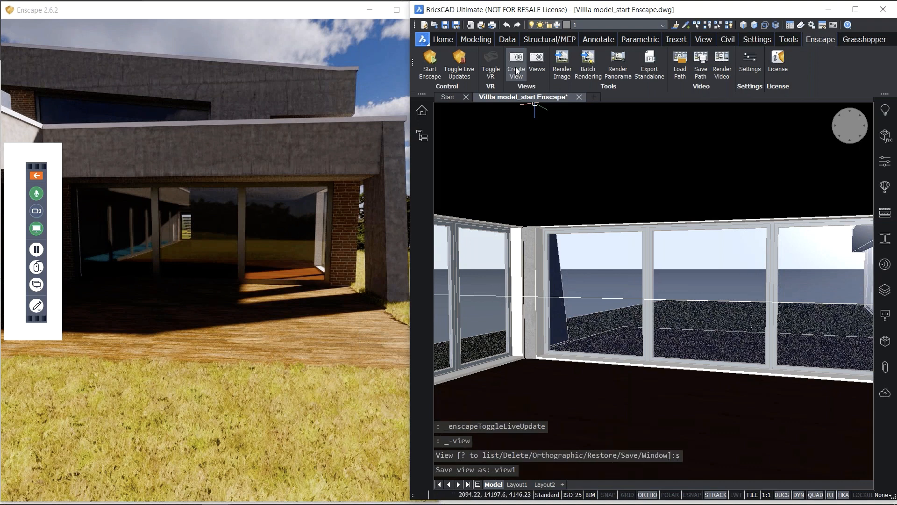
Frame the indoor pool room looking towards the concrete end wall and save it as the named view view2
middle_click_drag(613, 255, 785, 302)
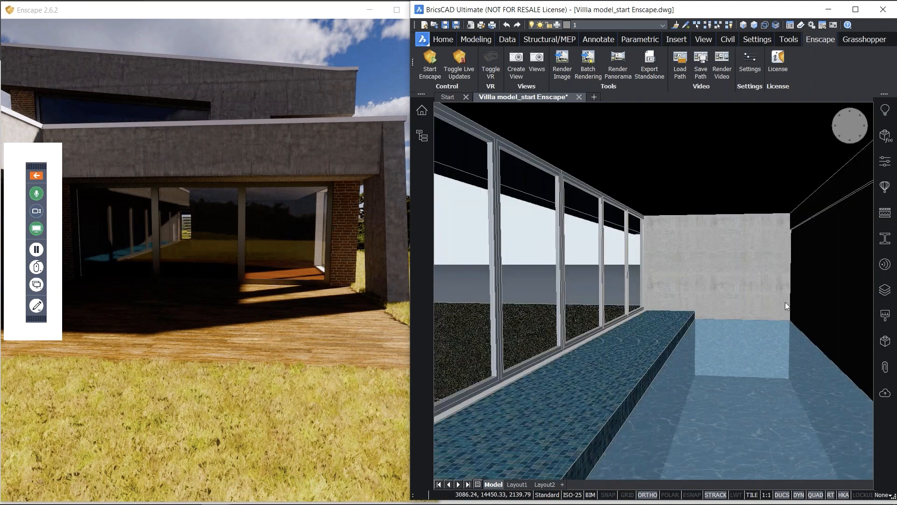
scroll(785, 302, "up", 1)
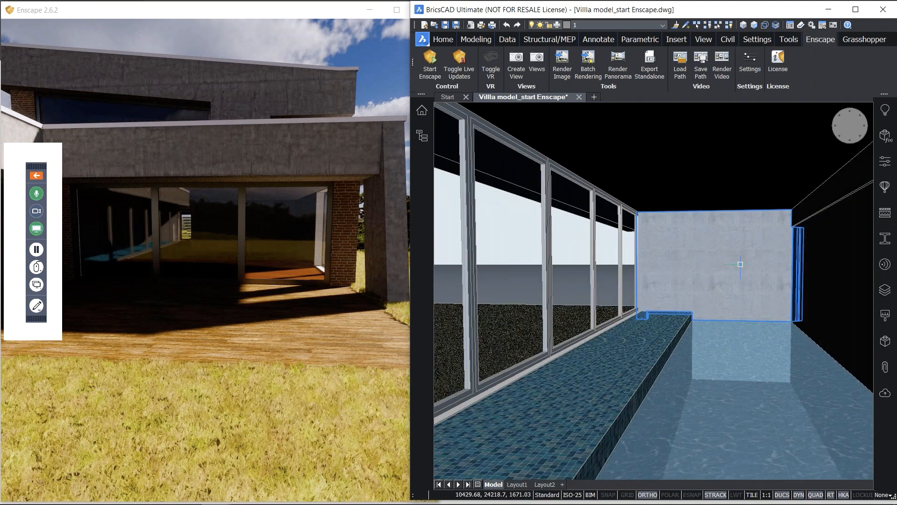
left_click(516, 70)
left_click(517, 70)
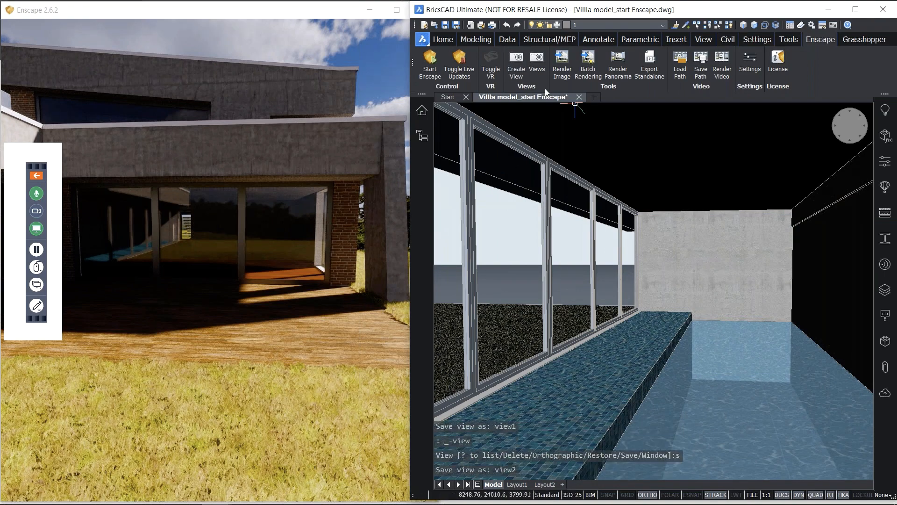
Check the saved views view1 and view2 in the Drawing Explorer by making each one current, and close the explorer
left_click(535, 70)
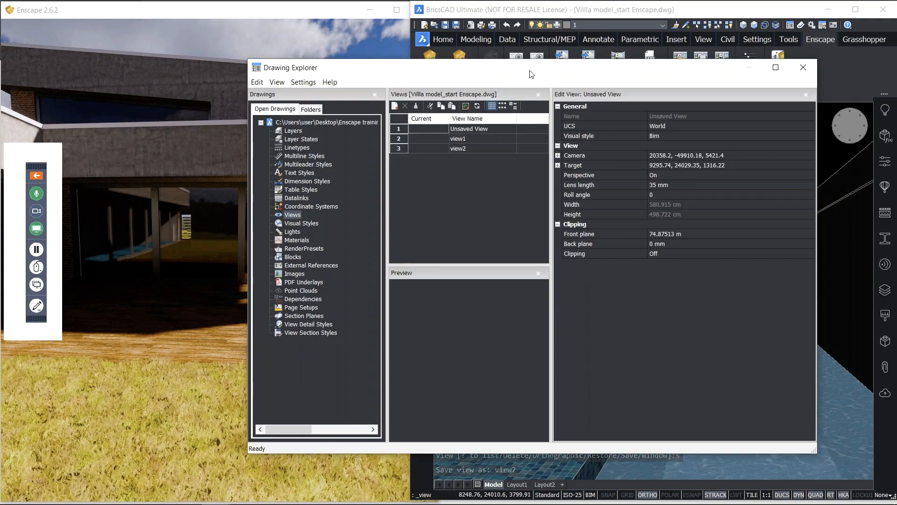
left_click_drag(532, 74, 527, 83)
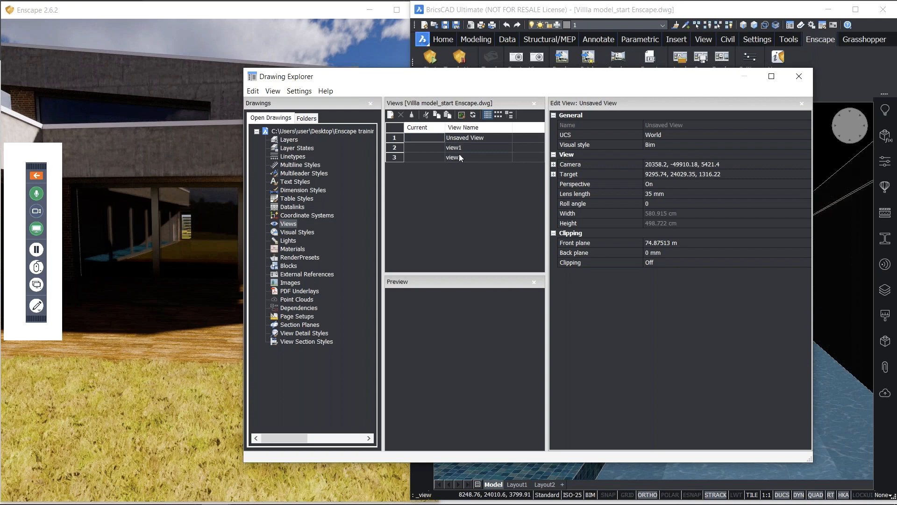
double_click(433, 152)
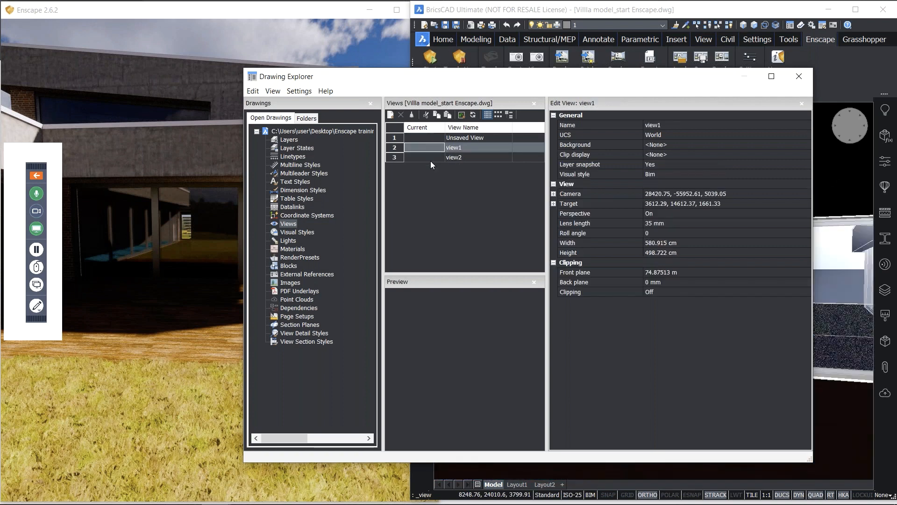
left_click(430, 162)
double_click(431, 159)
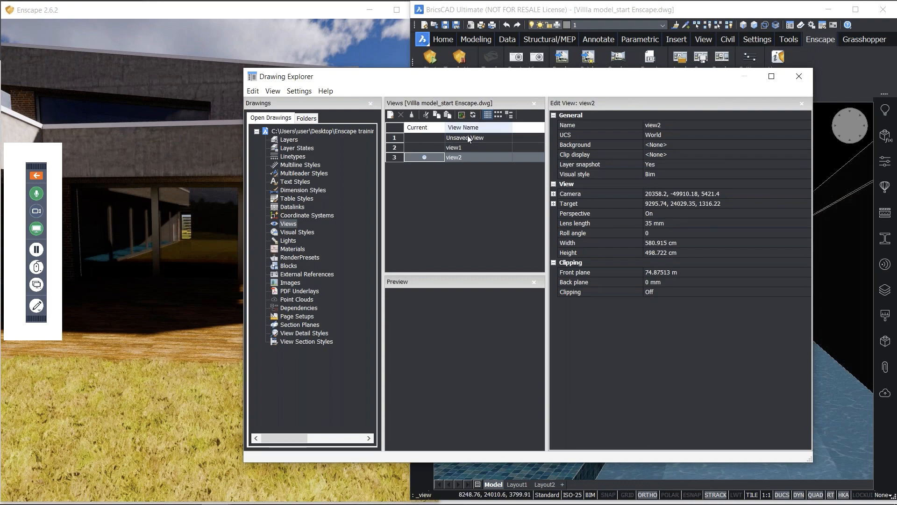
double_click(436, 147)
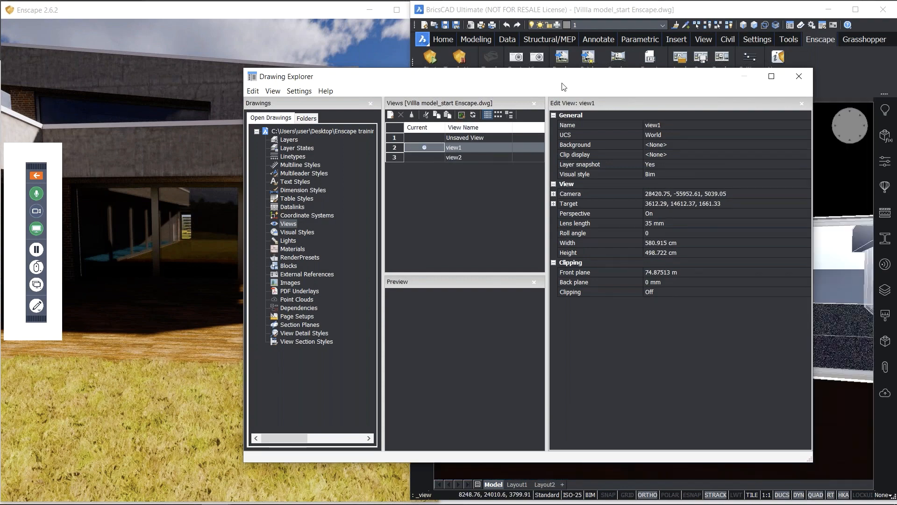
mouse_move(564, 75)
left_mouse_down()
mouse_move(142, 123)
mouse_move(556, 57)
left_mouse_up()
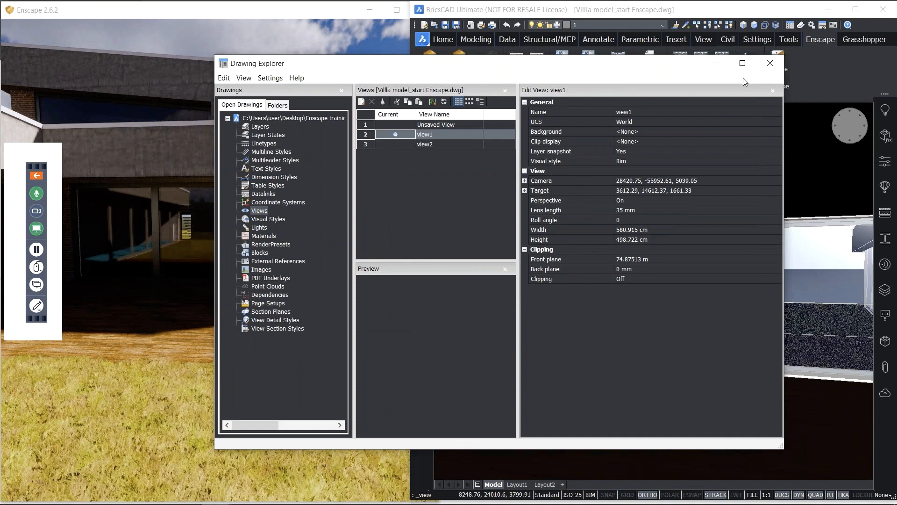
left_click(770, 63)
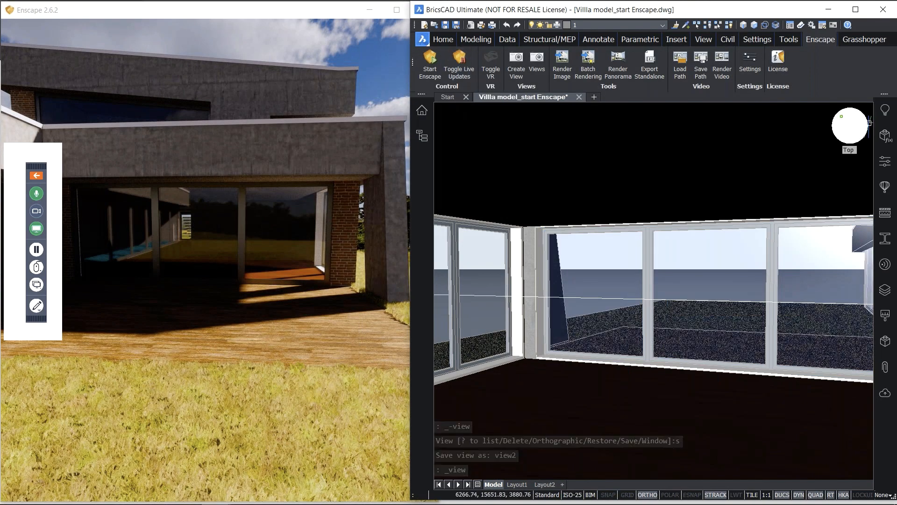
Switch to the Enscape window and display the saved views view1 and view2 in the live render
left_click(869, 122)
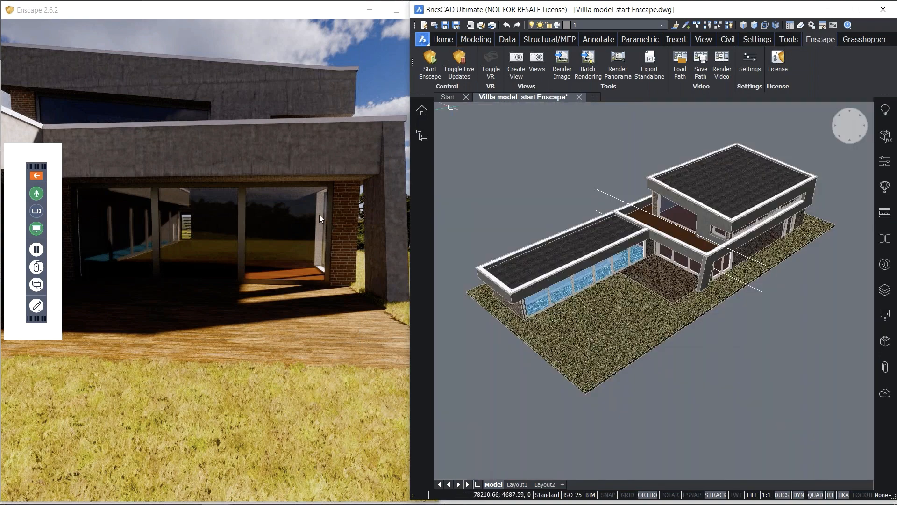
left_click(319, 214)
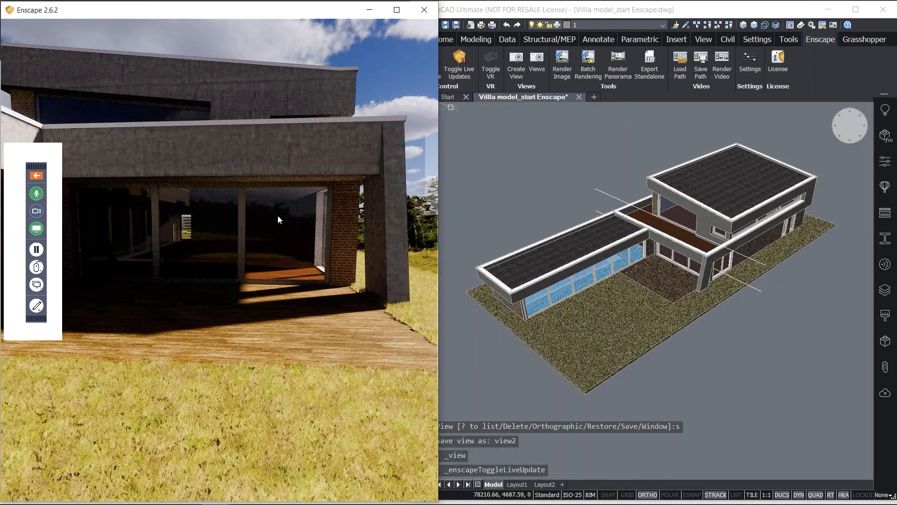
mouse_move(433, 181)
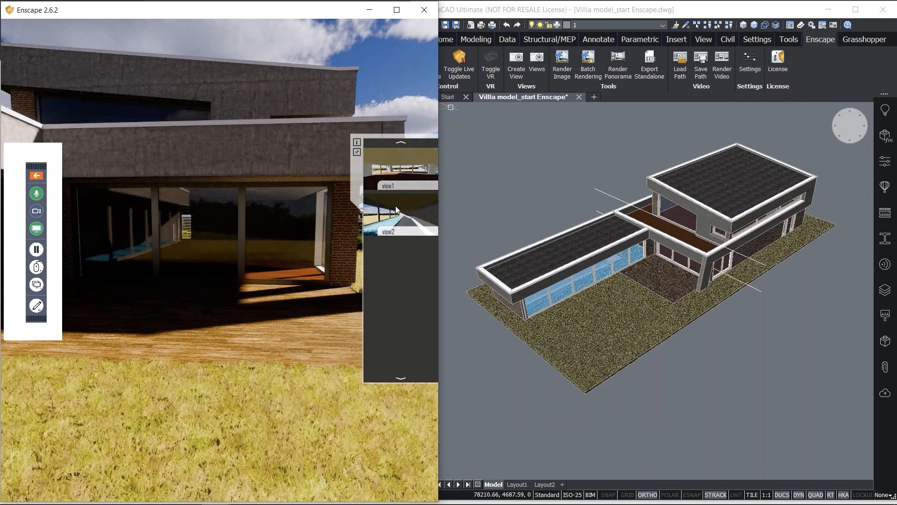
left_click(396, 206)
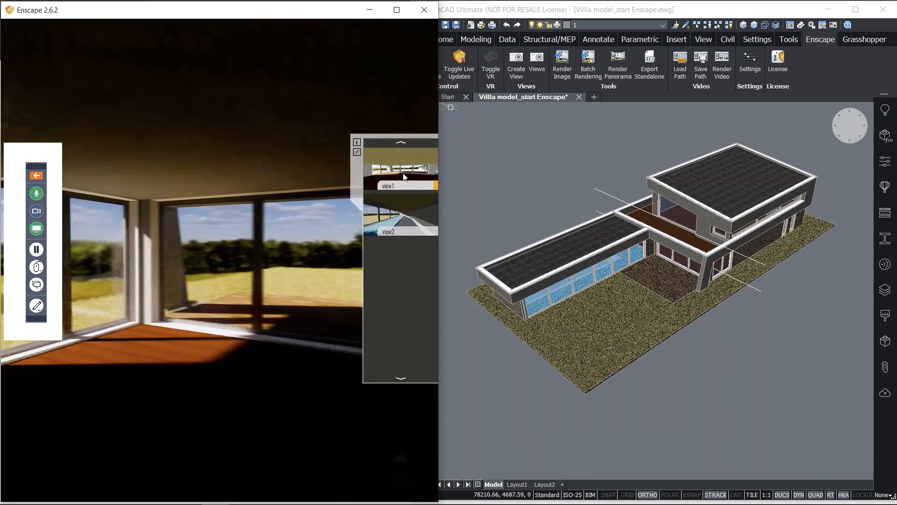
left_click(403, 208)
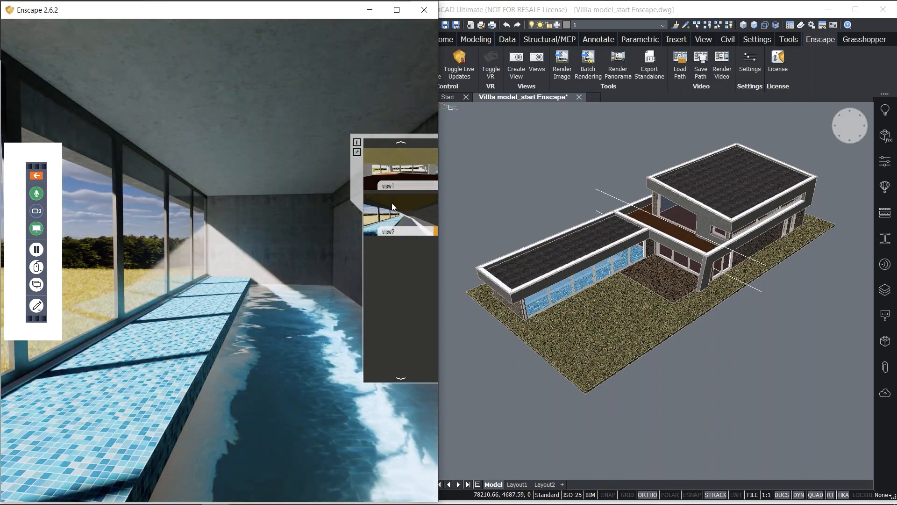
left_click(397, 169)
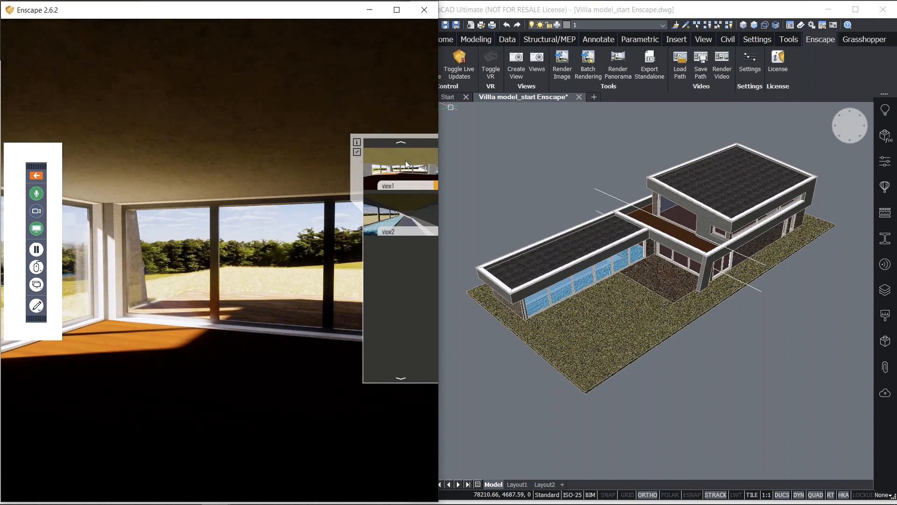
Close the Enscape render window and maximize the BricsCAD window
left_click(424, 13)
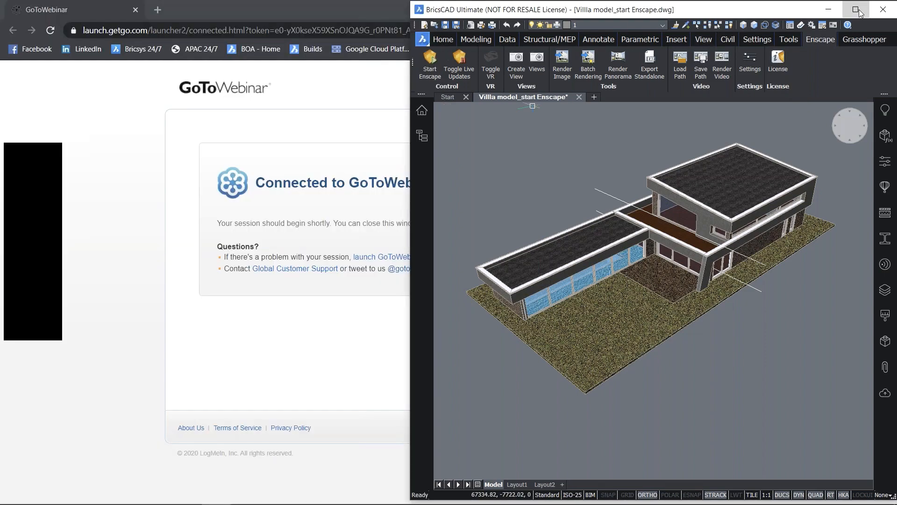
left_click(858, 10)
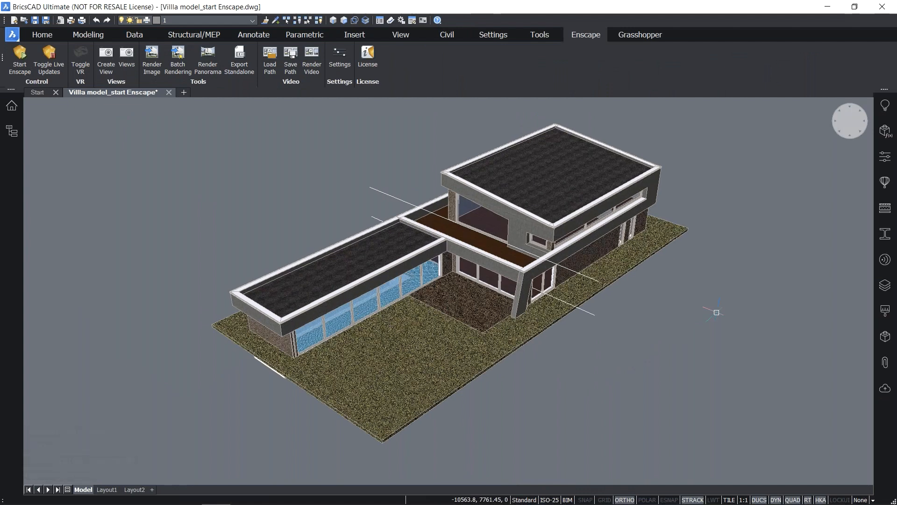
Toggle the clip display of the lower BIM section plane to expose the ground-floor rooms and pool
middle_click_drag(714, 313, 574, 422, "shift")
scroll(608, 362, "up", 2)
scroll(575, 423, "up", 2)
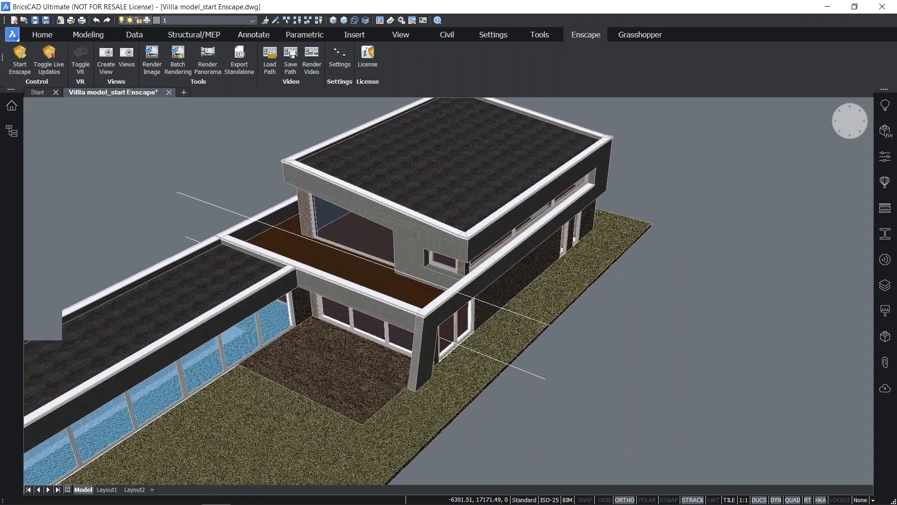
left_click(521, 369)
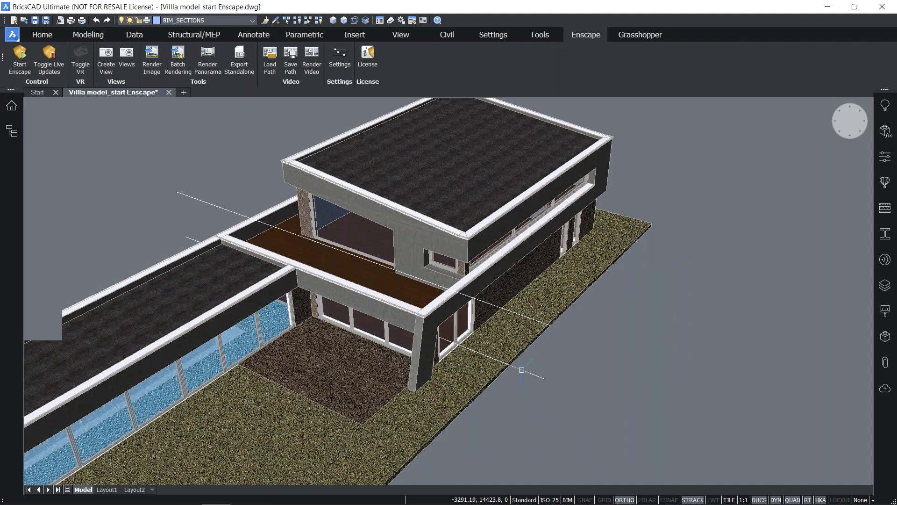
mouse_move(545, 372)
middle_mouse_down("shift")
mouse_move(529, 371)
mouse_move(559, 370)
middle_mouse_up("shift")
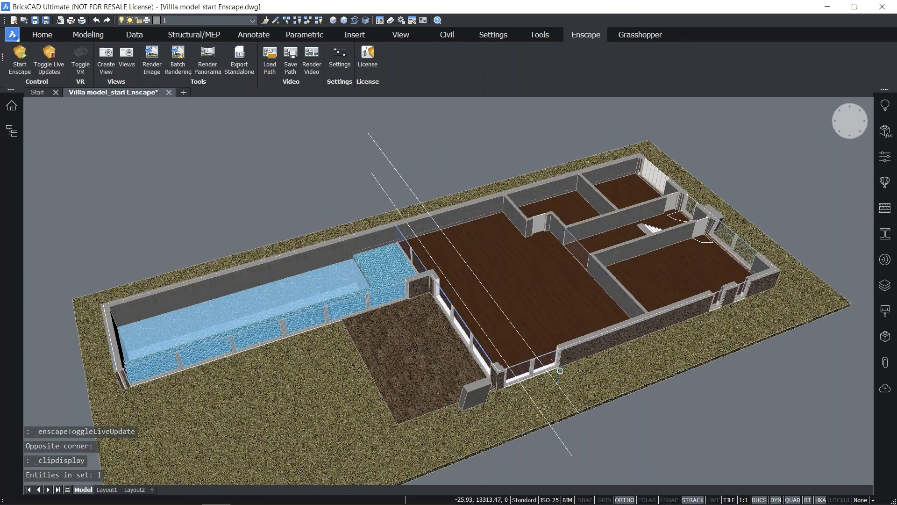
Open the Furnishing Elements category of the component library and browse to the dining tables
scroll(497, 315, "up", 3)
middle_click_drag(497, 314, 368, 369, "shift")
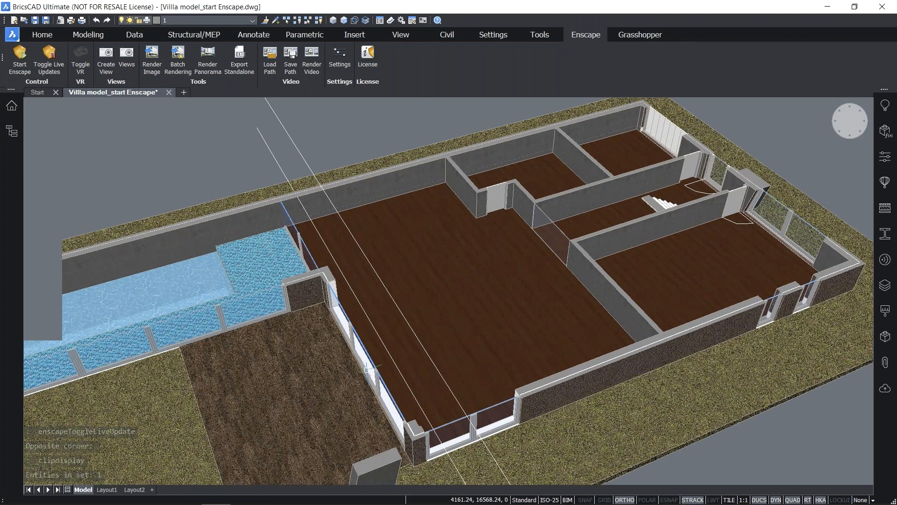
left_click(885, 182)
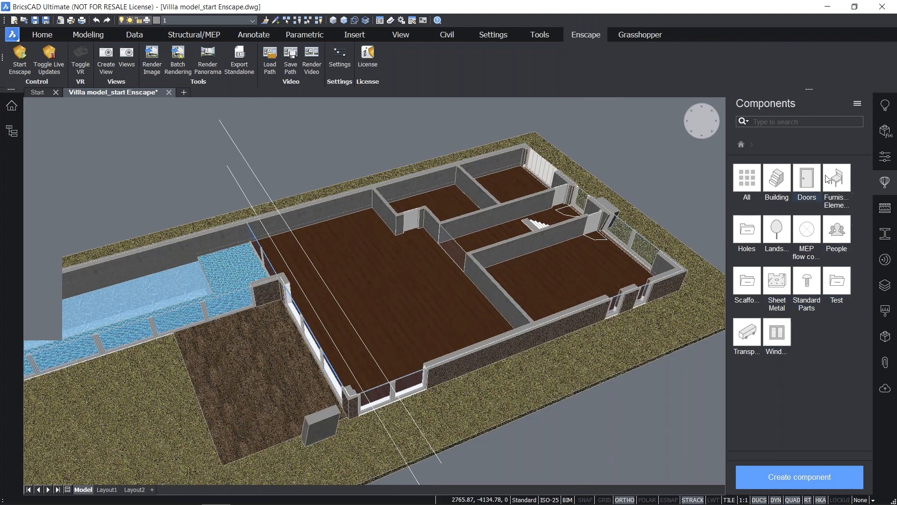
left_click(840, 182)
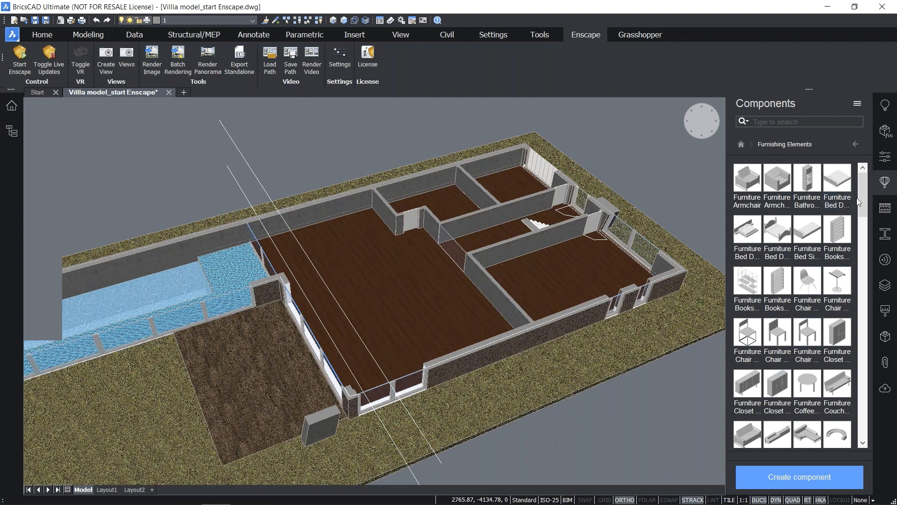
left_click_drag(860, 204, 862, 220)
scroll(834, 376, "down", 1)
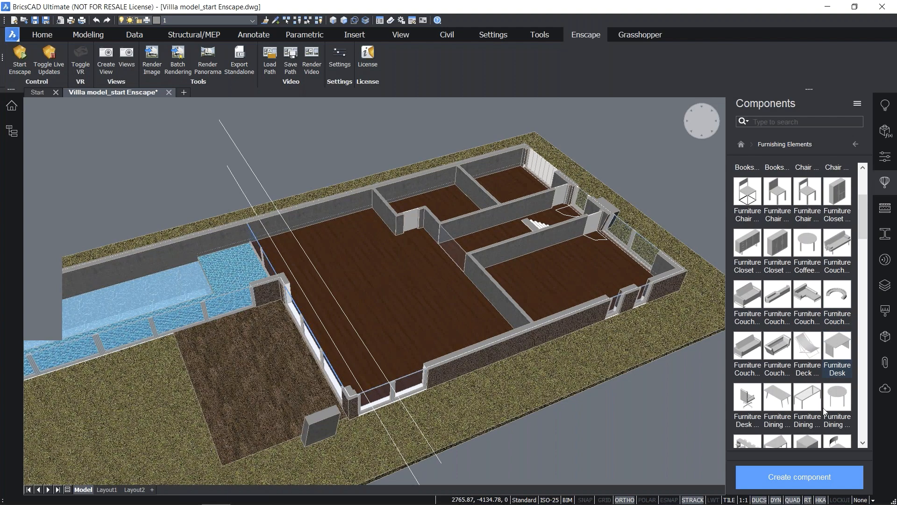
Insert the Furniture Dining Table Glass component on the living room floor near the patio windows
middle_click_drag(405, 379, 490, 346)
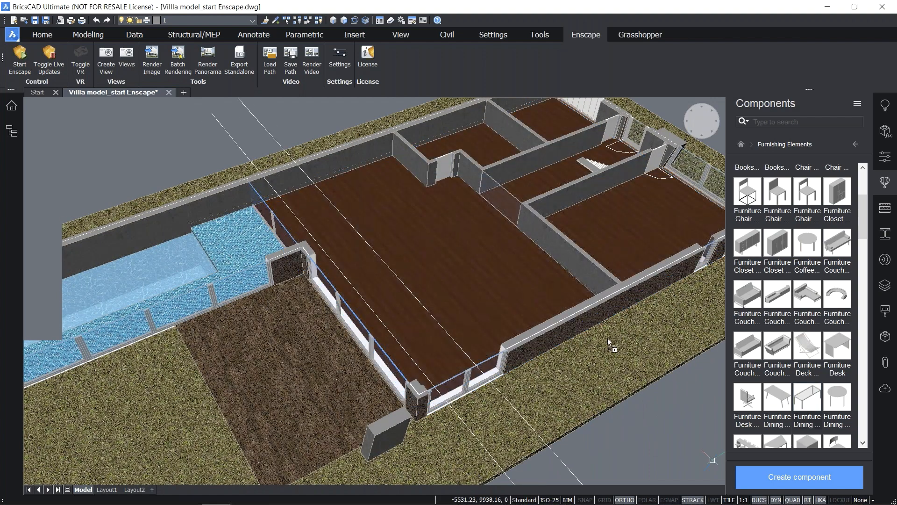
left_click_drag(609, 343, 466, 293)
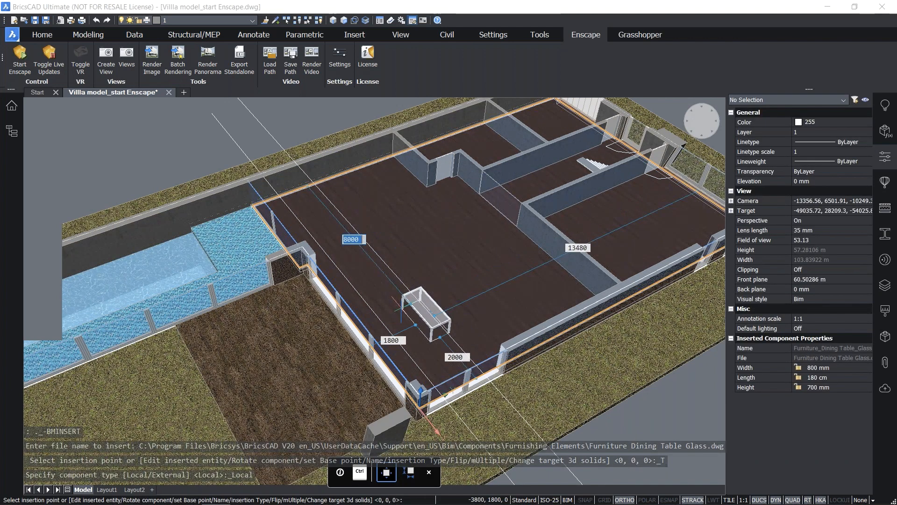
left_click(387, 308)
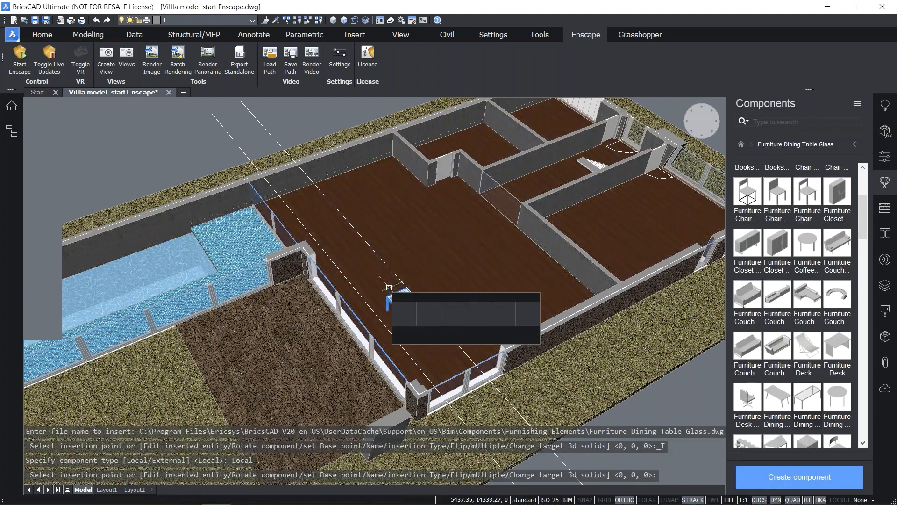
middle_click_drag(389, 288, 403, 305, "shift")
left_click(403, 305)
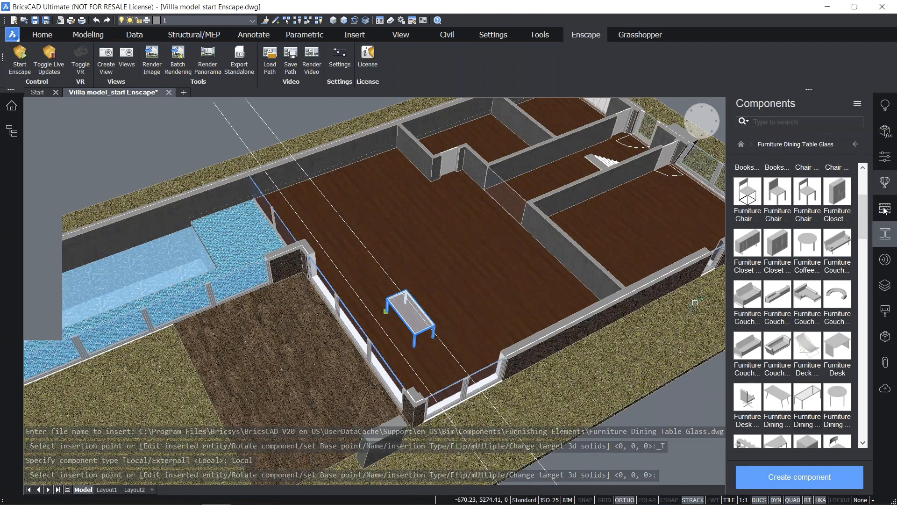
Set the glass dining table's length parameter to 2500 mm and clear the selection
scroll(825, 265, "down", 6)
left_click(822, 407)
type("2500")
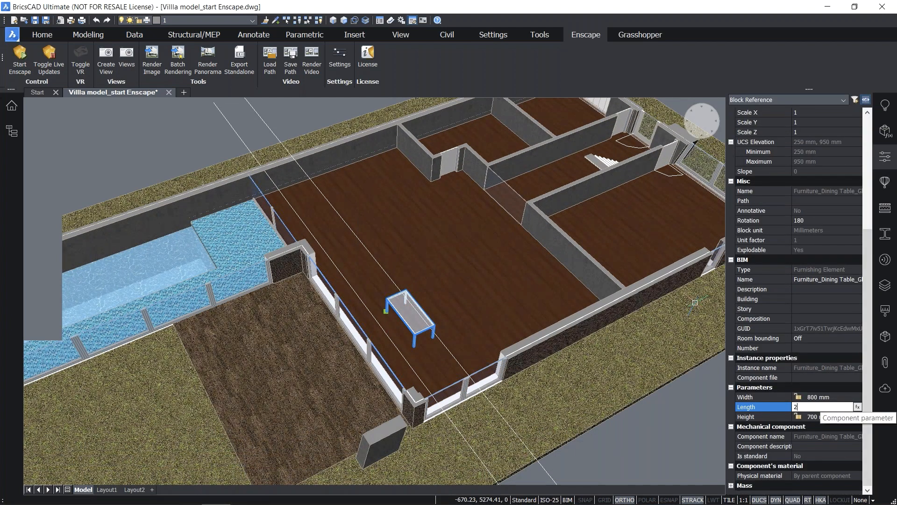
key("Return")
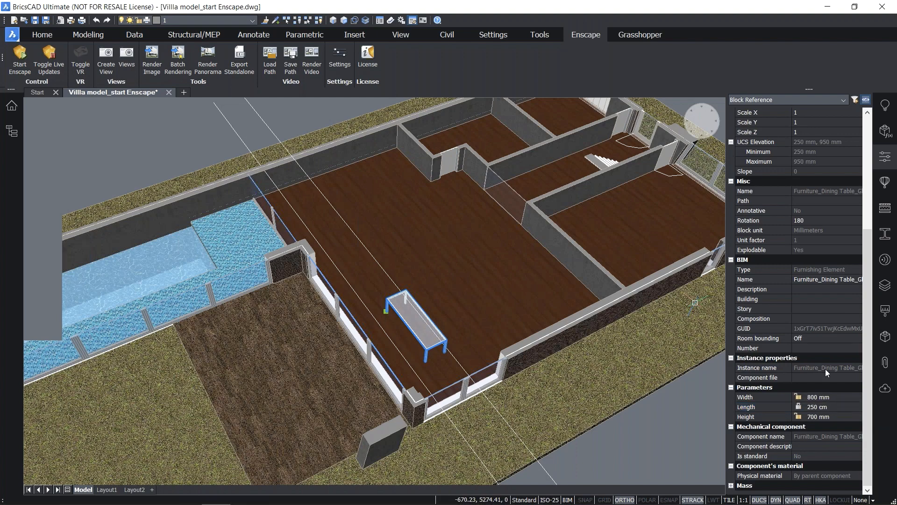
key("Escape")
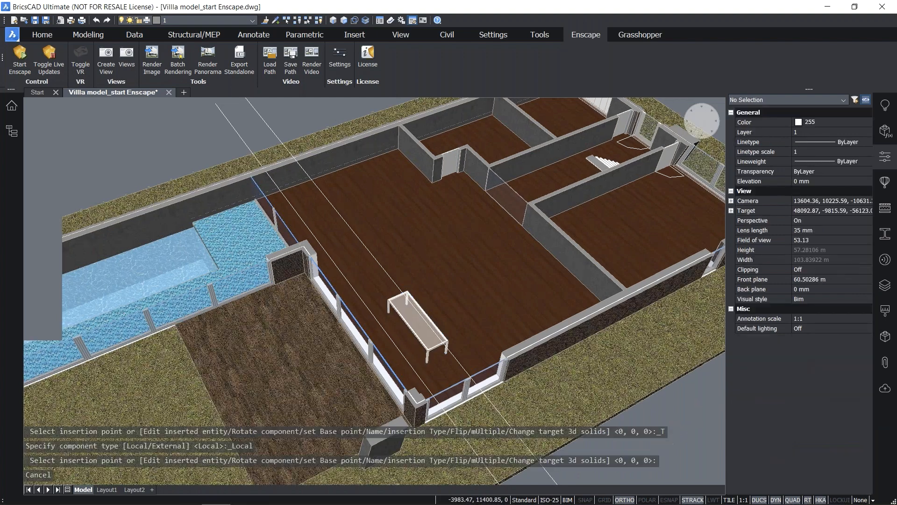
Insert the Furniture Chair Design component on the floor beside the glass table's long side facing the room
middle_click_drag(771, 362, 780, 345, "shift")
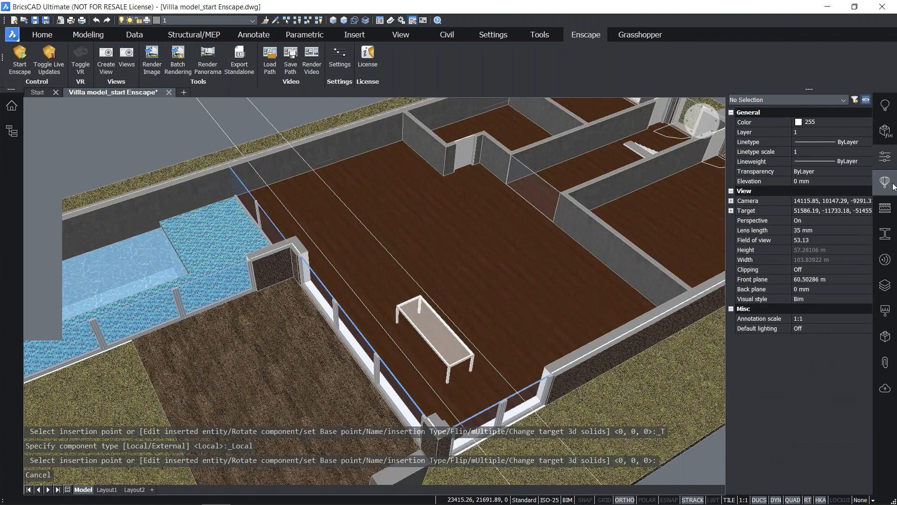
left_click(885, 183)
scroll(806, 242, "up", 5)
scroll(809, 280, "down", 1)
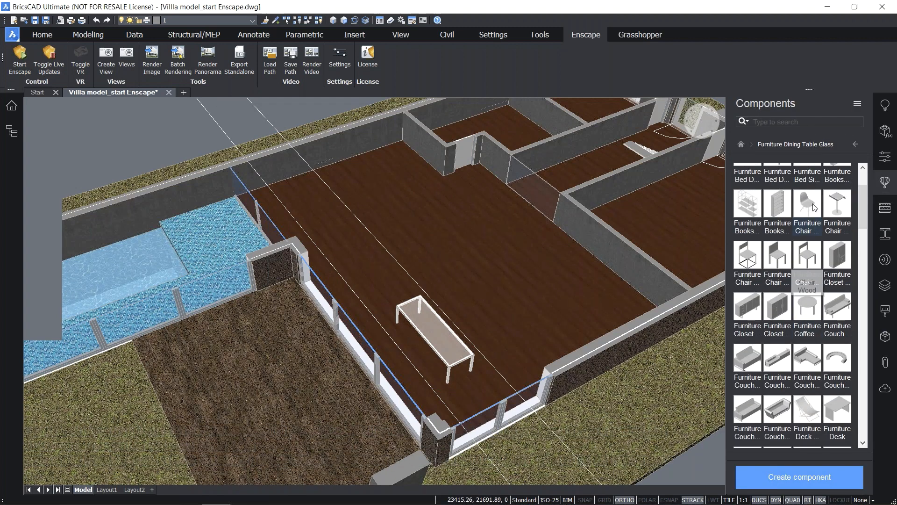
left_click(812, 203)
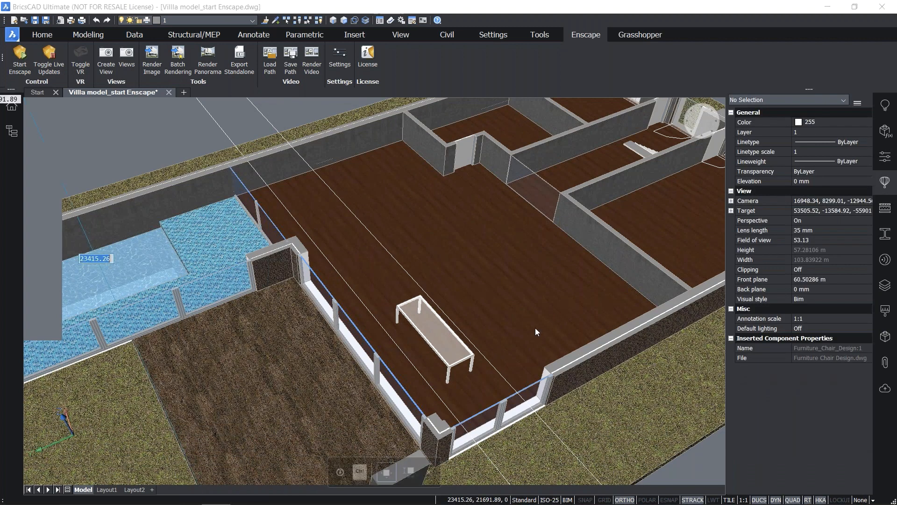
middle_click_drag(528, 317, 429, 359, "shift")
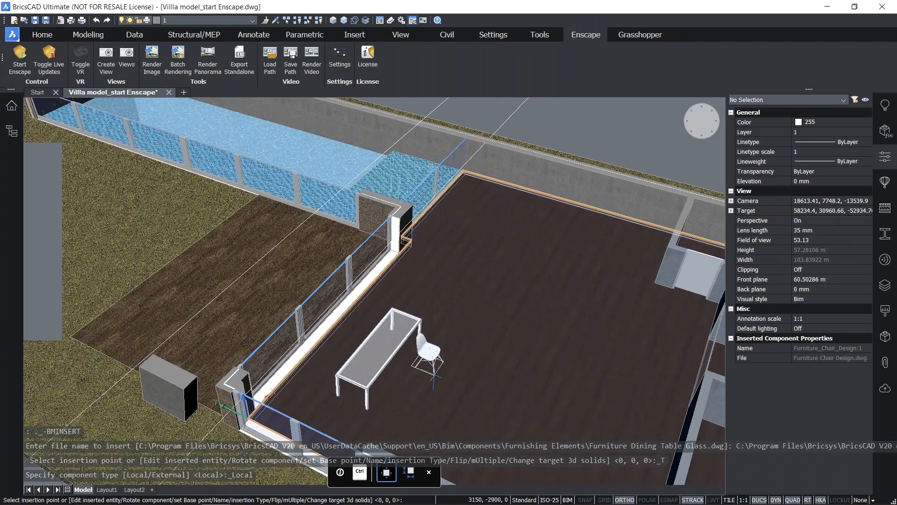
left_click(434, 376)
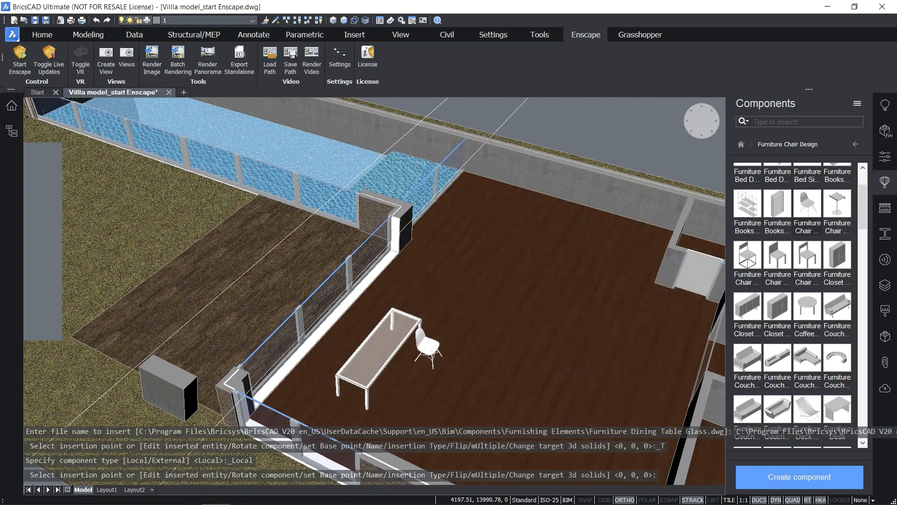
Rotate the inserted chair 180° about its vertical axis
middle_click_drag(428, 348, 428, 357, "shift")
left_click(425, 356)
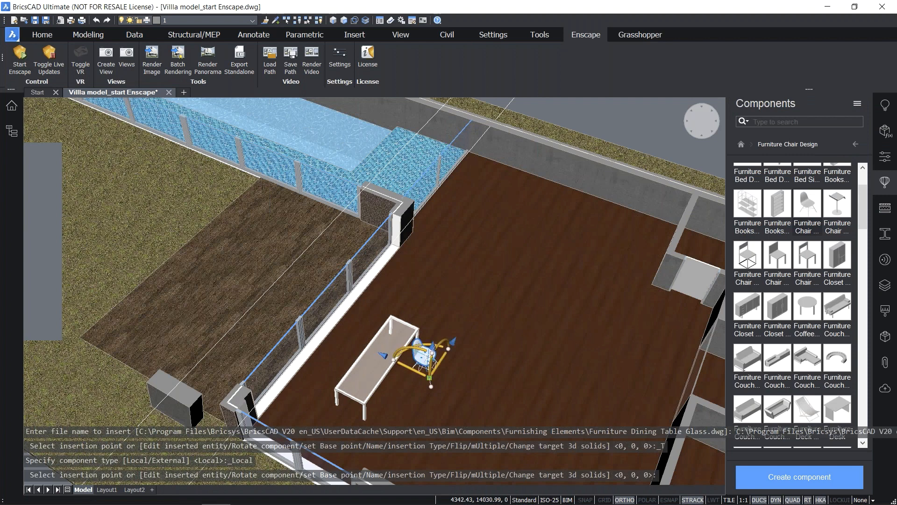
left_click(413, 367)
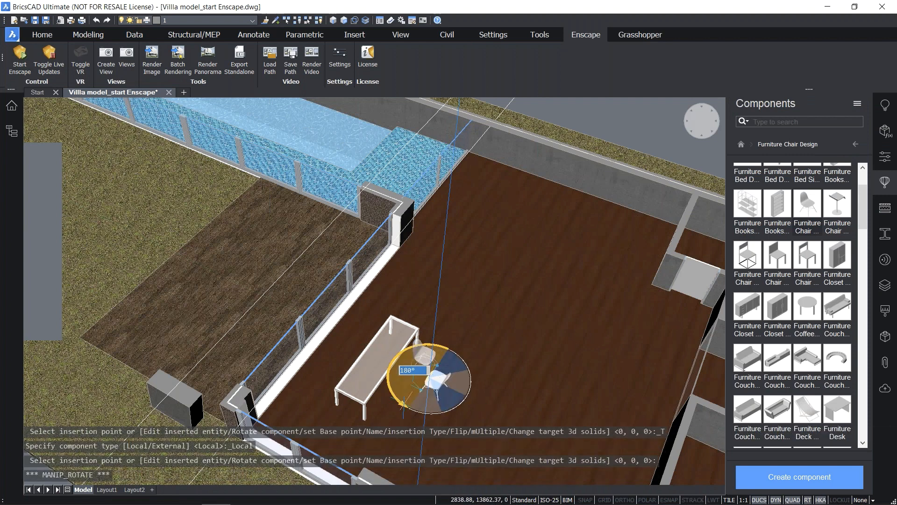
type("180")
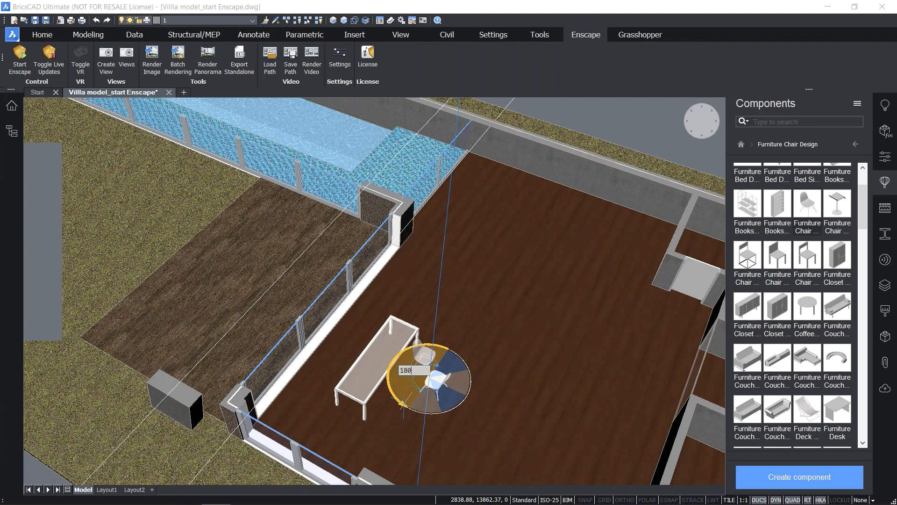
key("Return")
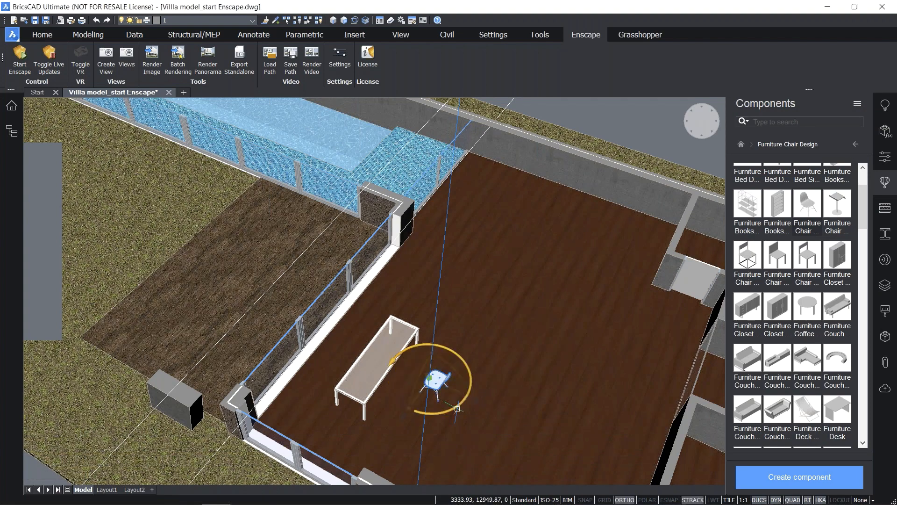
Move the chair about 640 mm toward the long edge of the glass table
scroll(450, 401, "up", 1)
middle_click_drag(449, 400, 458, 348)
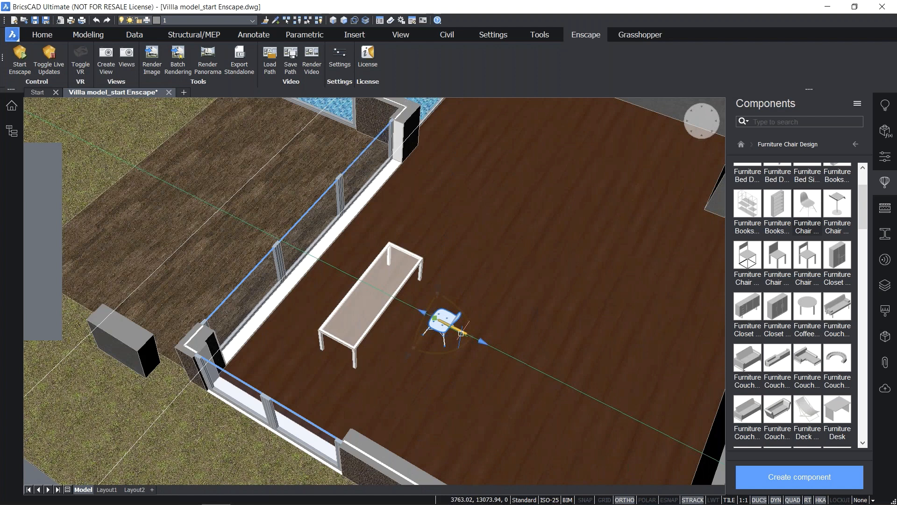
scroll(461, 333, "up", 3)
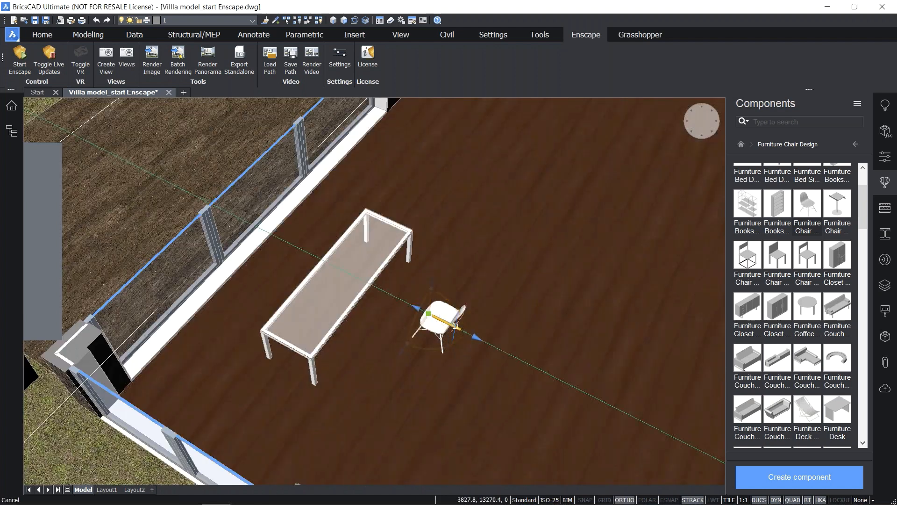
left_click(455, 325)
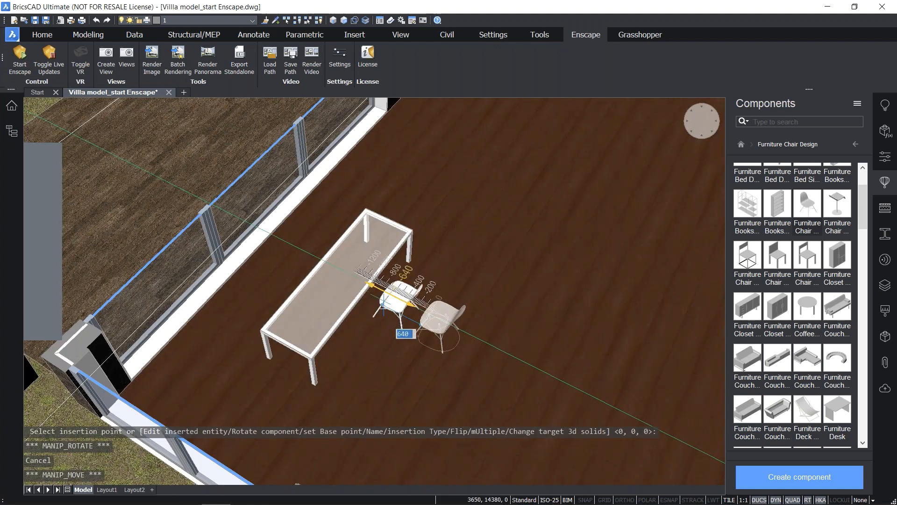
left_click(417, 306)
Move the chair parallel to the table's long edge toward the table's far end
middle_click_drag(389, 306, 377, 319, "shift")
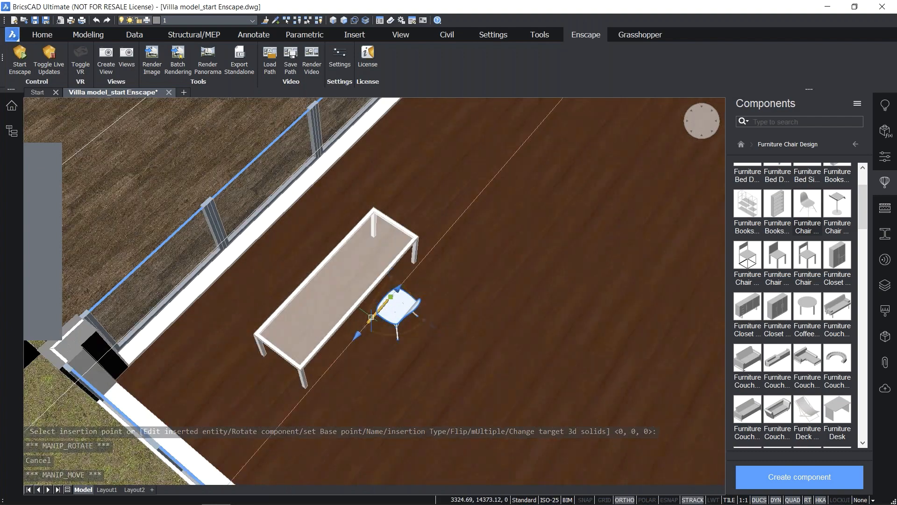
left_click(371, 317)
left_click(389, 298)
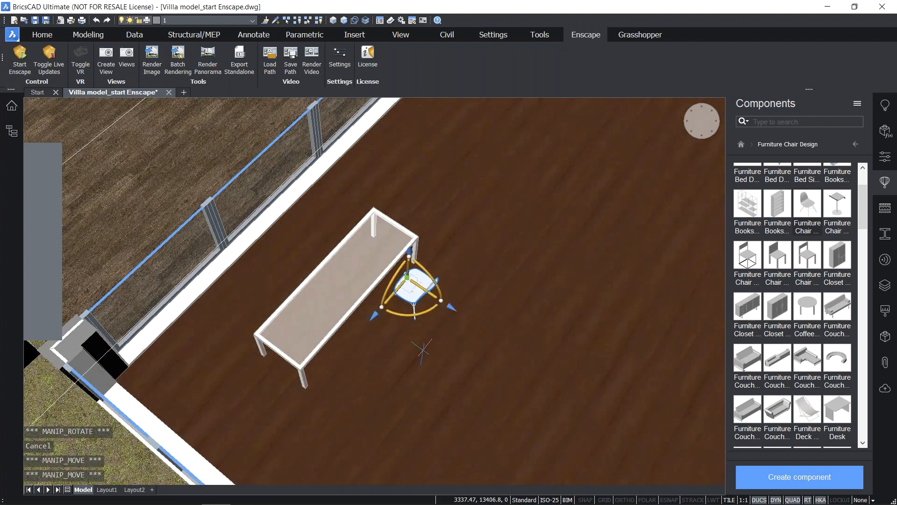
key("Escape")
Fine-tune the chair's position with another small shift along the table's long side
scroll(451, 305, "down", 1)
scroll(450, 306, "up", 3)
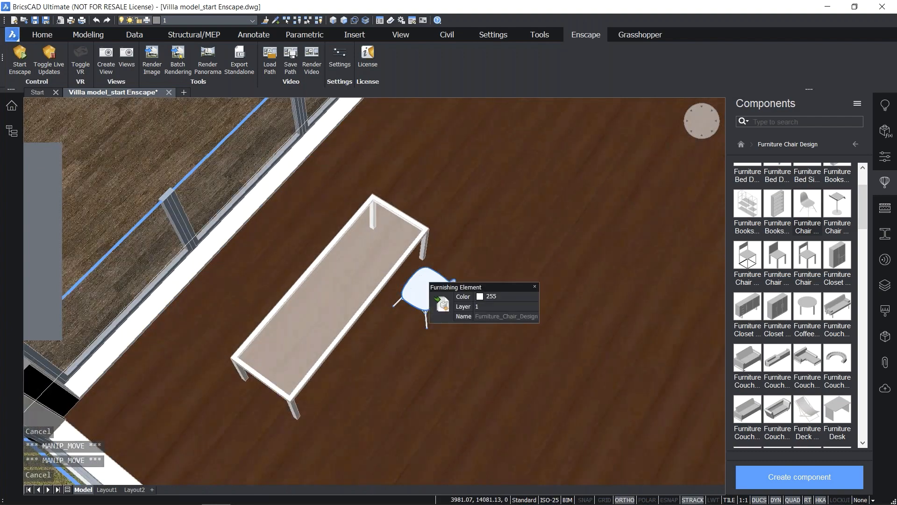
left_click(423, 286)
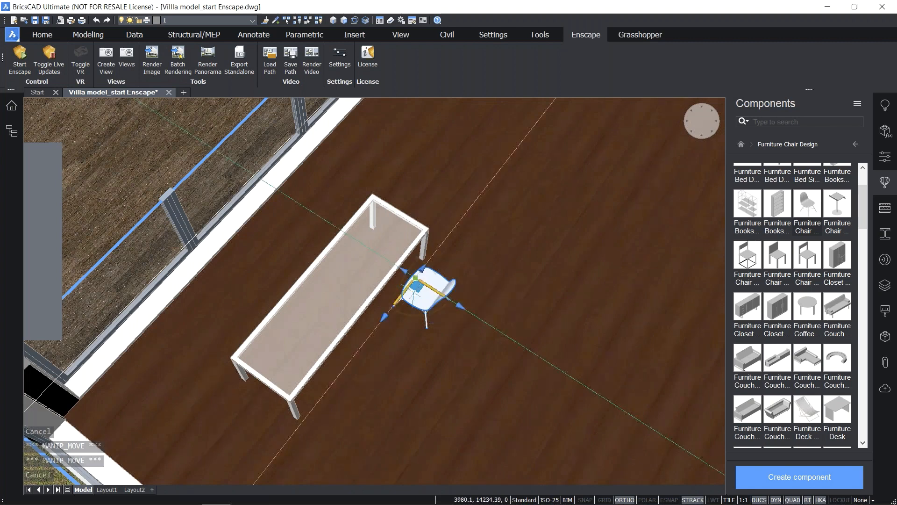
left_click(404, 293)
left_click(410, 288)
key("Escape")
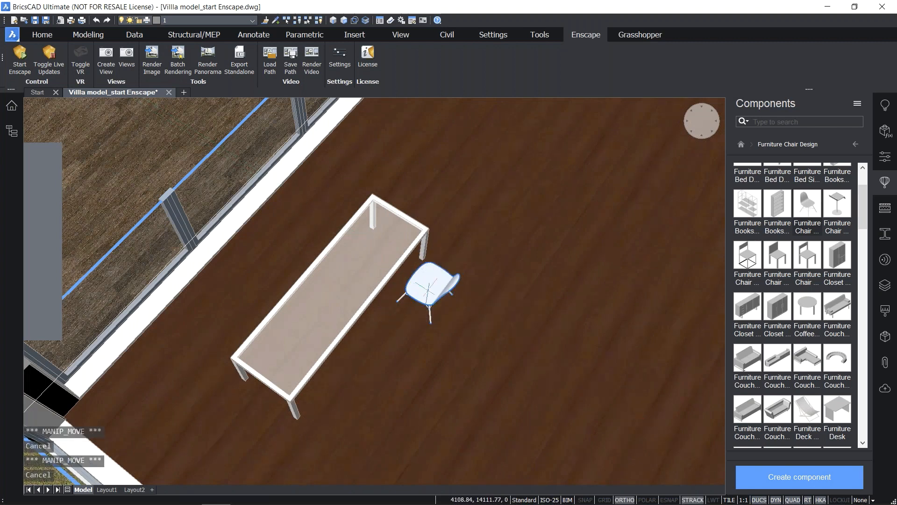
Apply the bright orange-red material from the Solid colors render materials to the whole chair
mouse_move(453, 354)
middle_mouse_down("shift")
mouse_move(493, 268)
mouse_move(482, 271)
middle_mouse_up("shift")
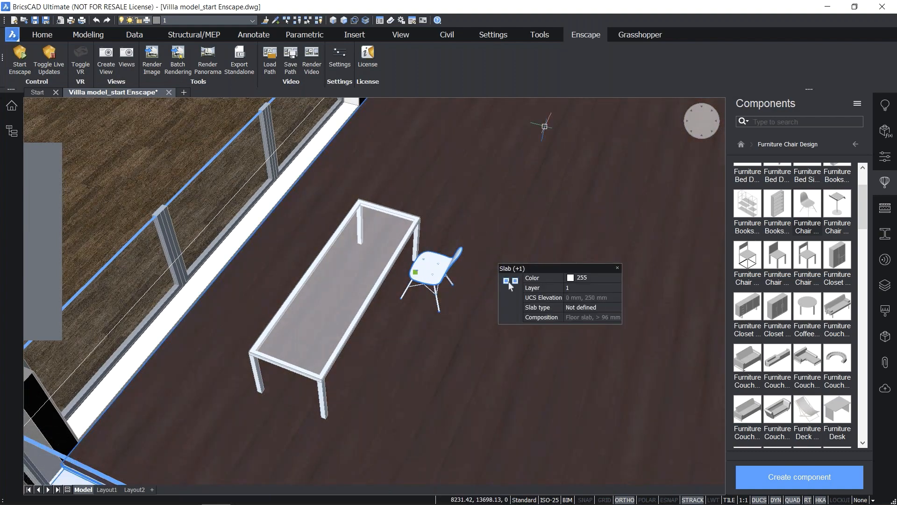
left_click(886, 310)
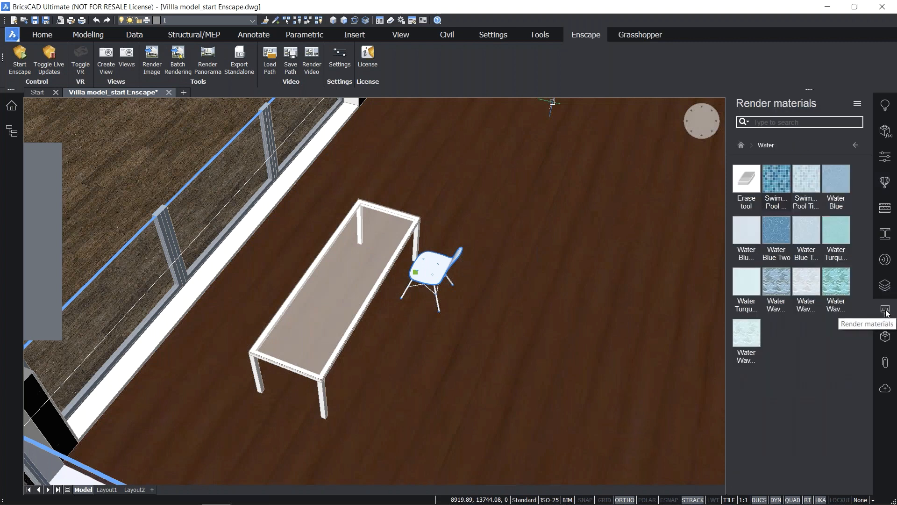
left_click(741, 146)
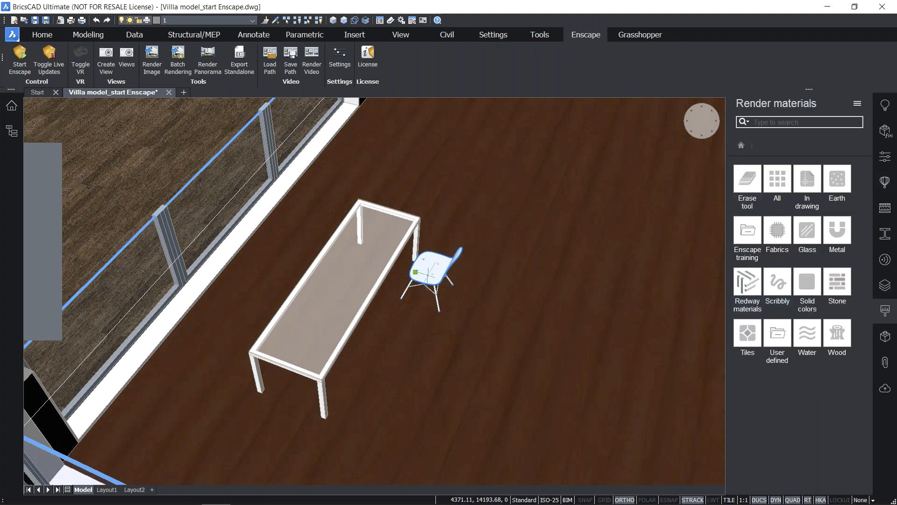
left_click(807, 281)
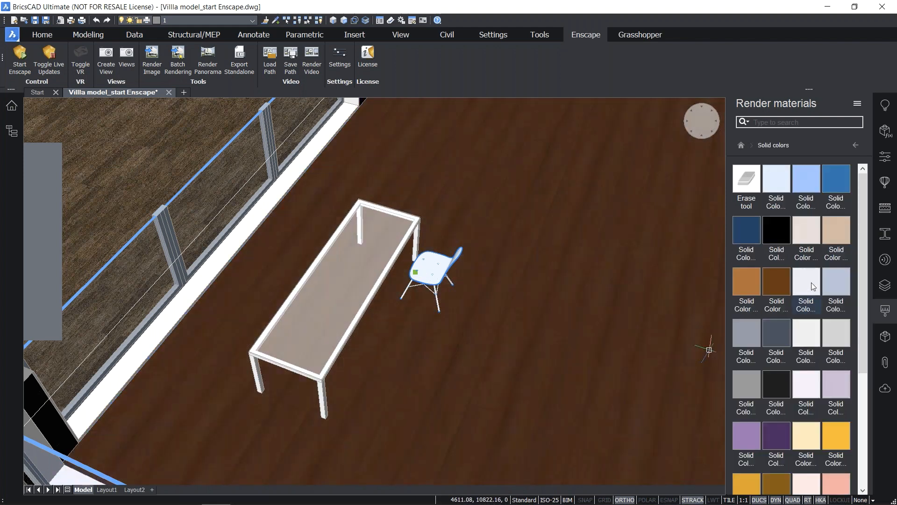
scroll(811, 322, "down", 3)
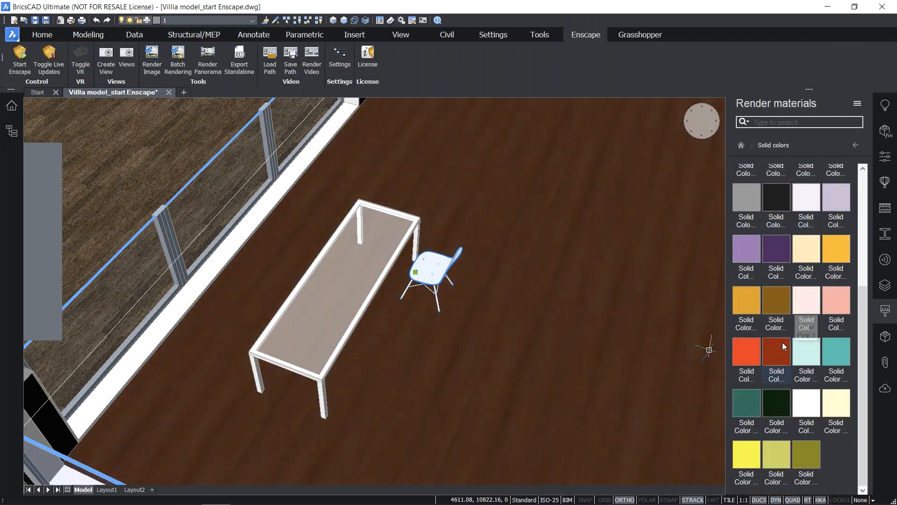
left_click(752, 356)
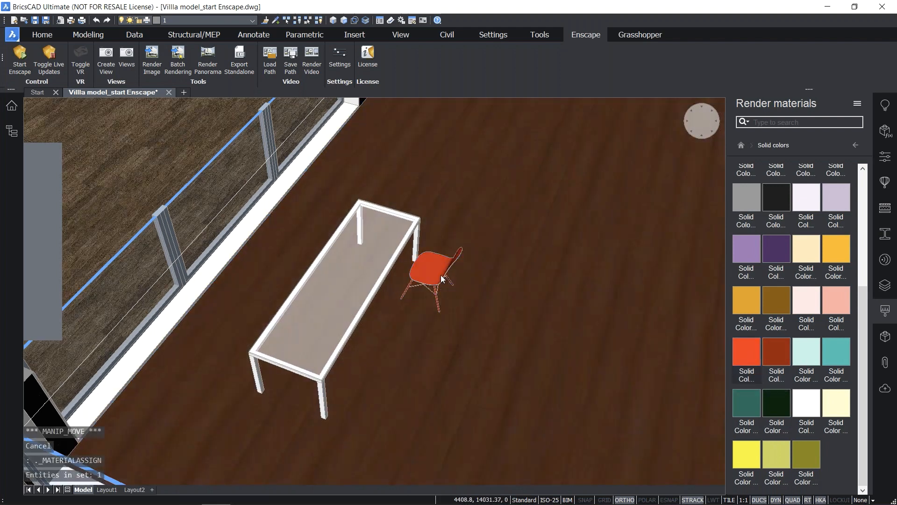
Open a copy of the chair component in its own drawing for editing
scroll(394, 277, "up", 2)
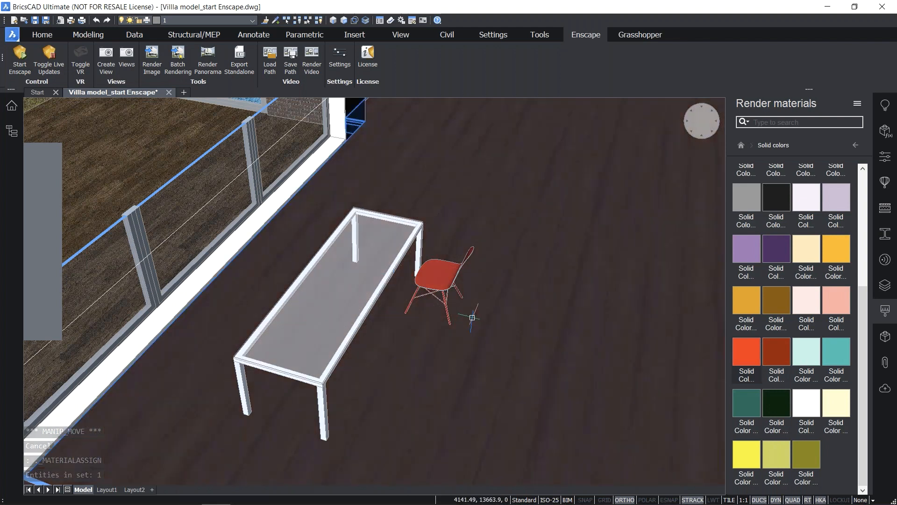
middle_click_drag(464, 336, 438, 305, "shift")
scroll(443, 304, "up", 2)
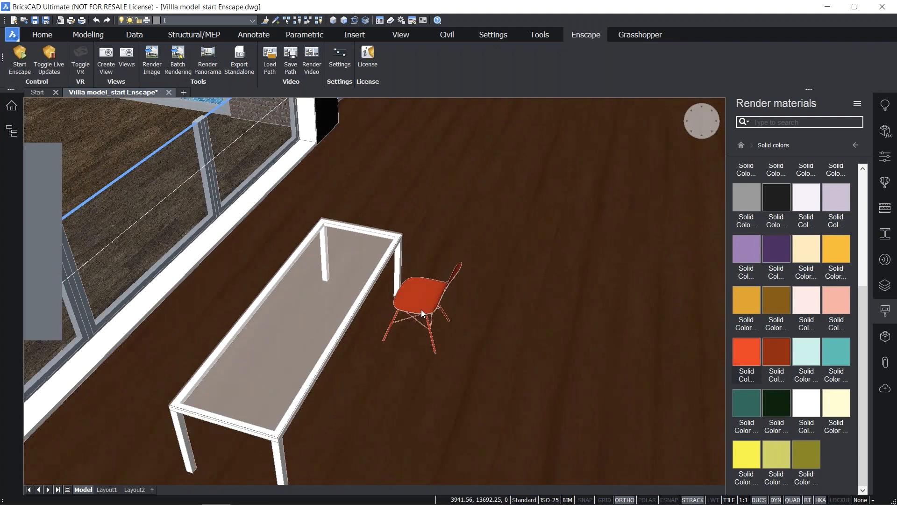
left_click(408, 294)
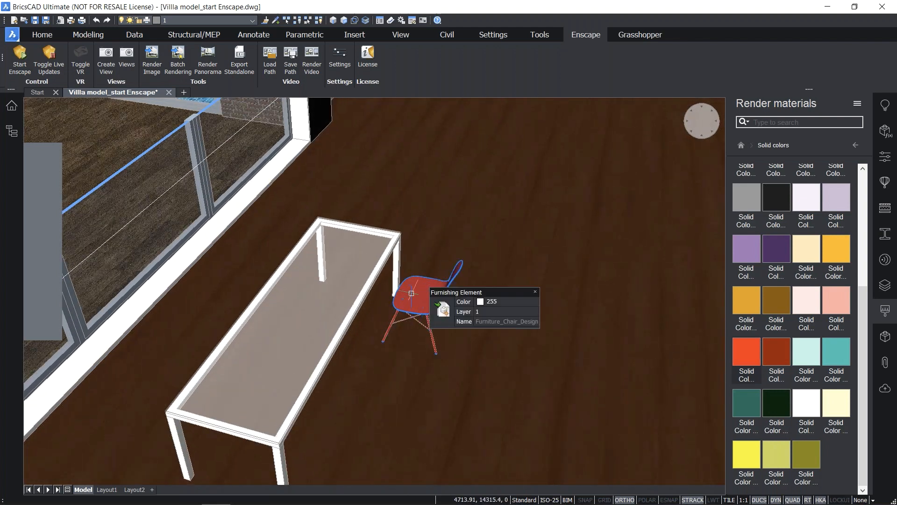
key("Escape")
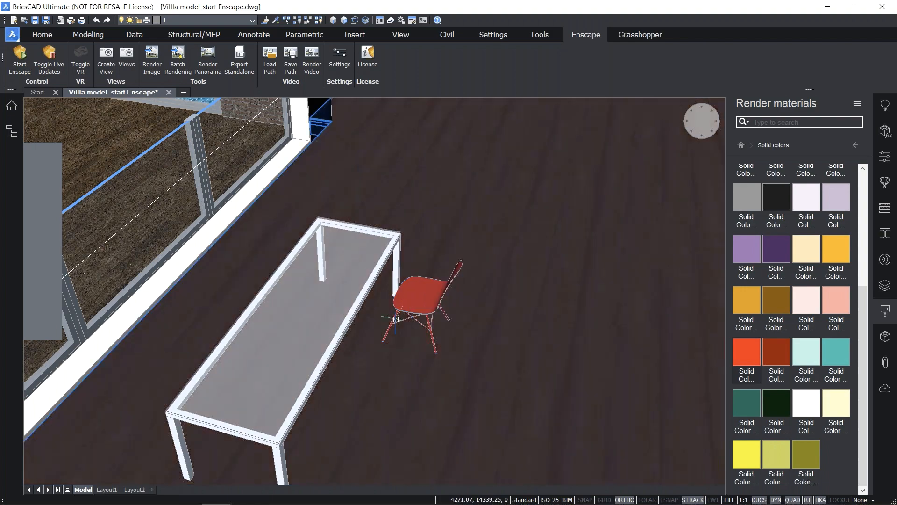
middle_click_drag(396, 319, 422, 324, "shift")
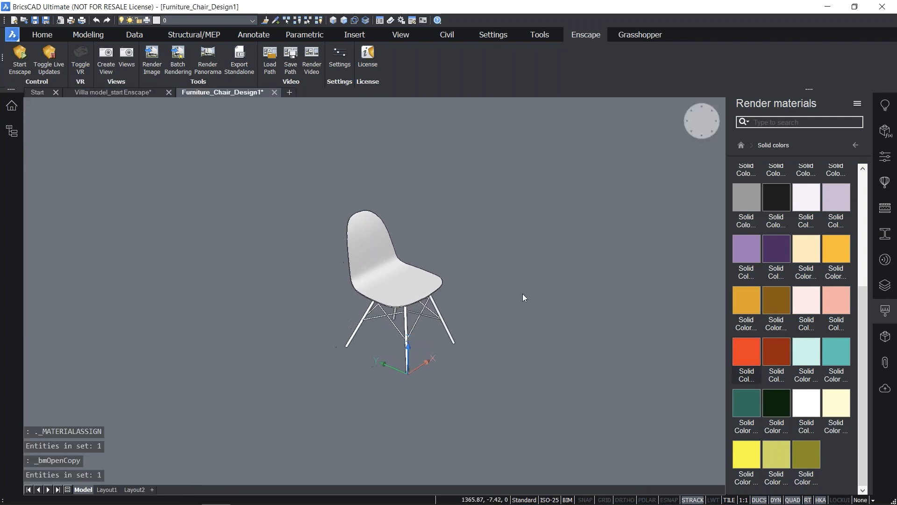
Inspect the properties of the chair's seat shell, including its color and material assignment
middle_click_drag(522, 299, 560, 293)
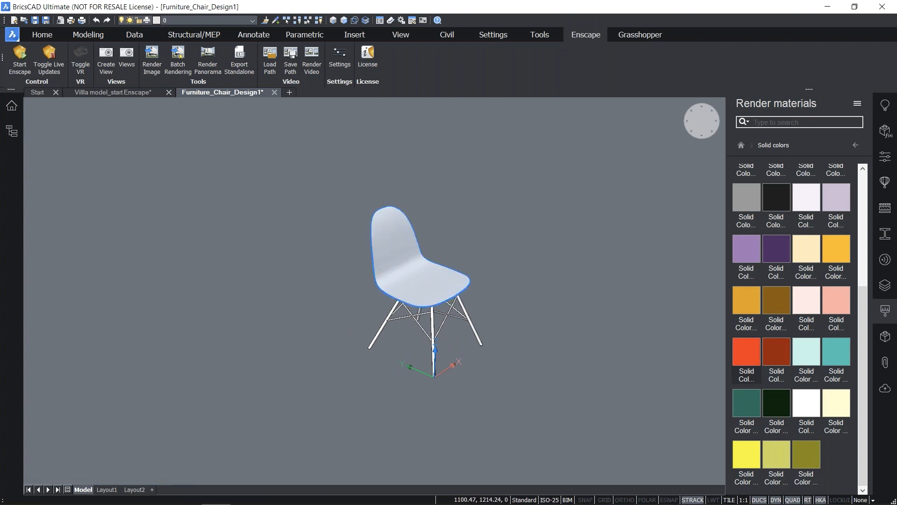
left_click(391, 255)
left_click(881, 160)
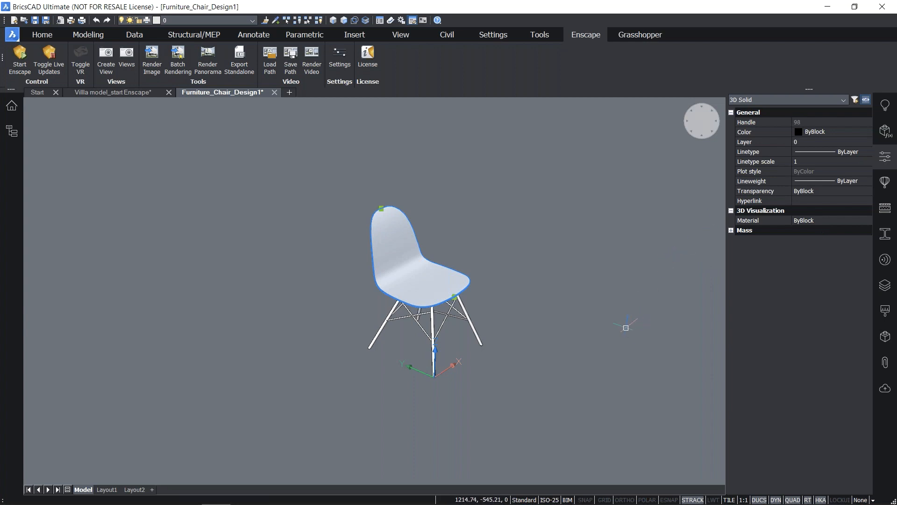
key("Escape")
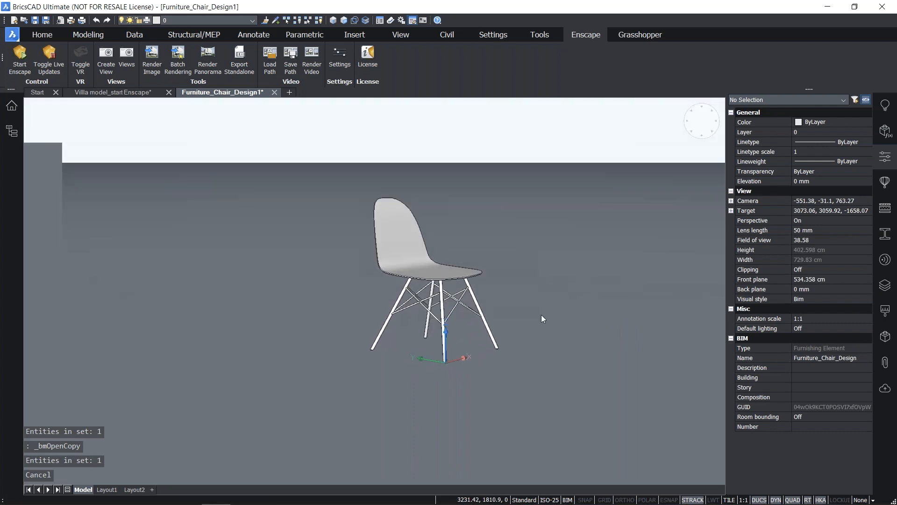
Assign the Steel One Light render material from the Metal category to the chair's legs and wire braces
left_click(341, 258)
left_click(543, 413)
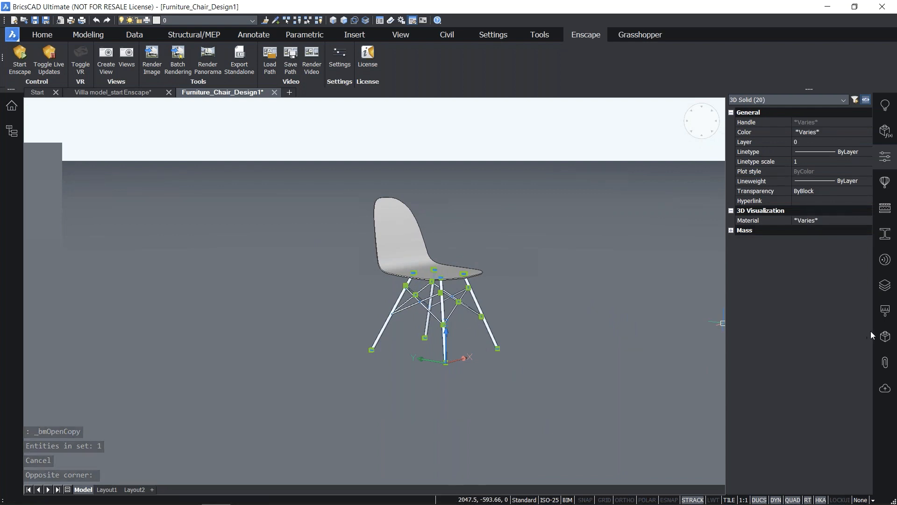
left_click(885, 310)
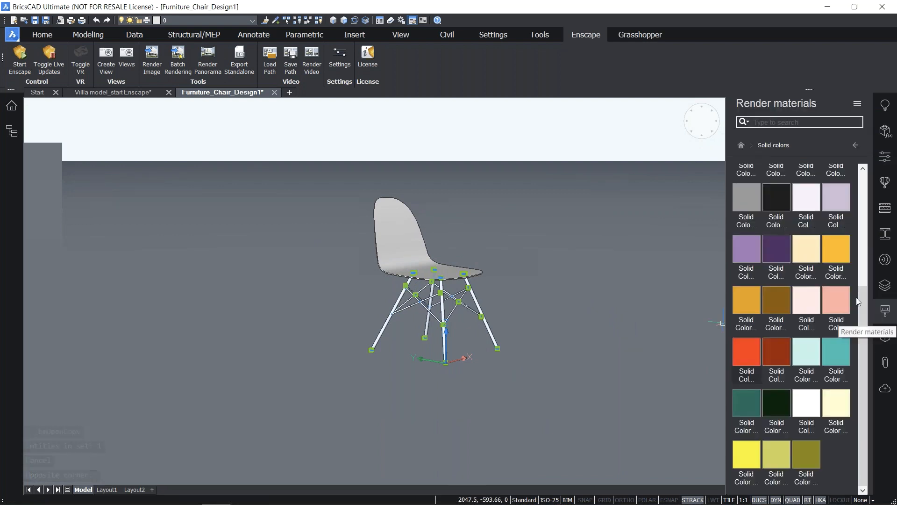
left_click(741, 146)
left_click(833, 253)
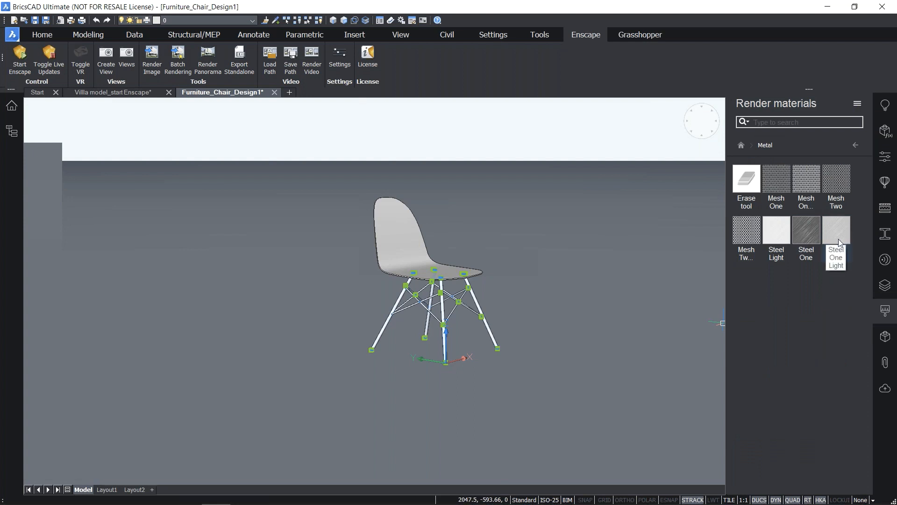
left_click(840, 236)
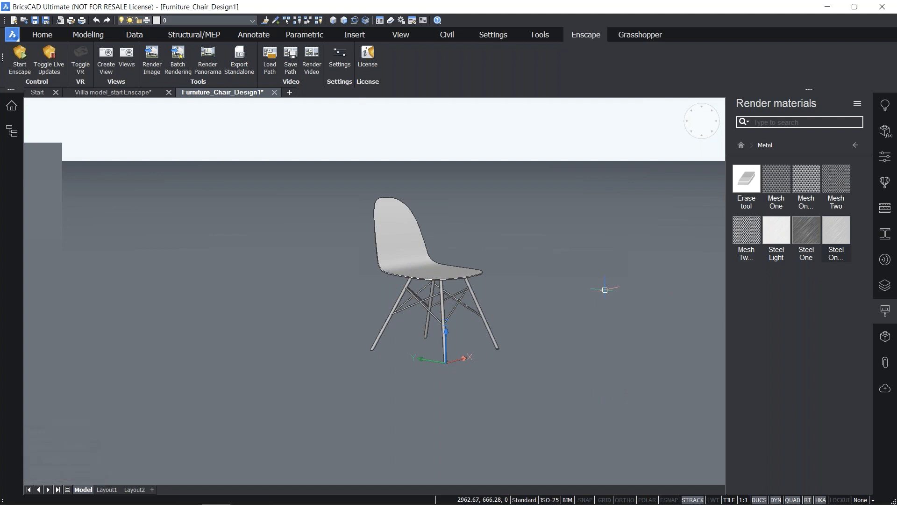
Save the edited chair drawing as Furniture_Chair_Design1.dwg on the Desktop and close it
key("ctrl+s")
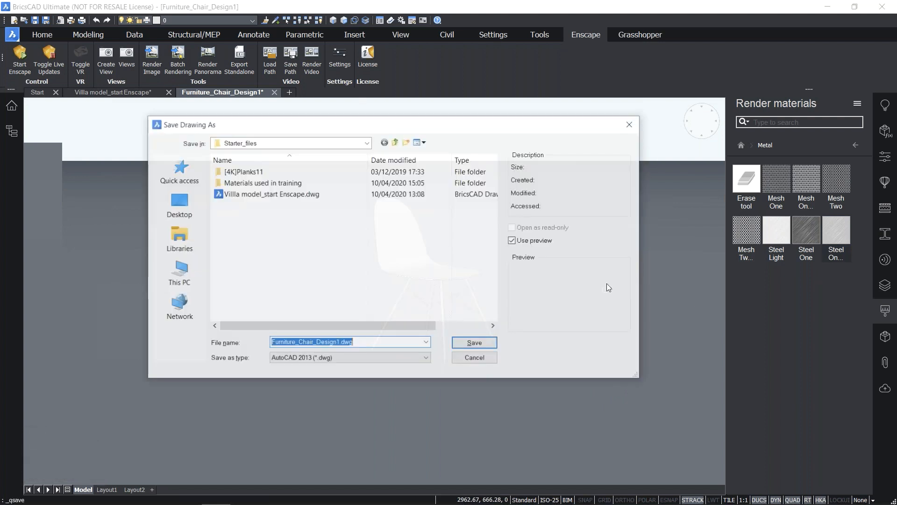
left_click(172, 207)
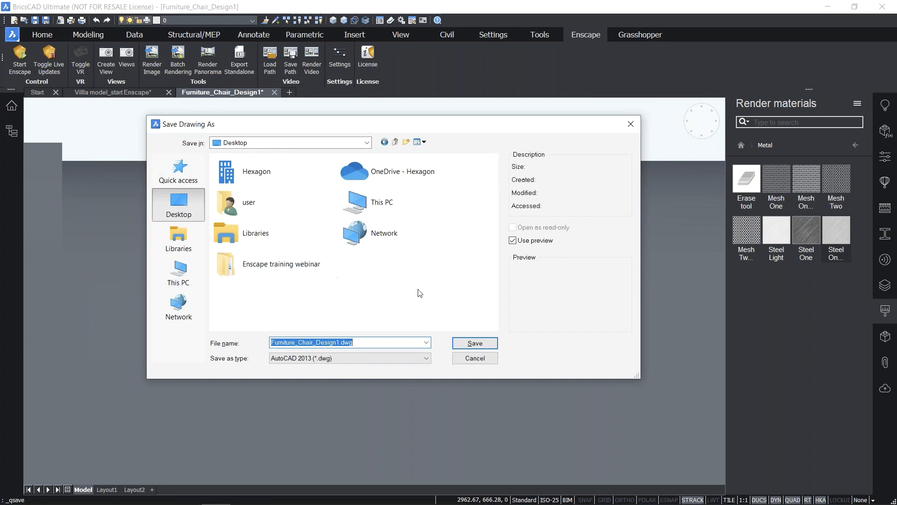
left_click(476, 344)
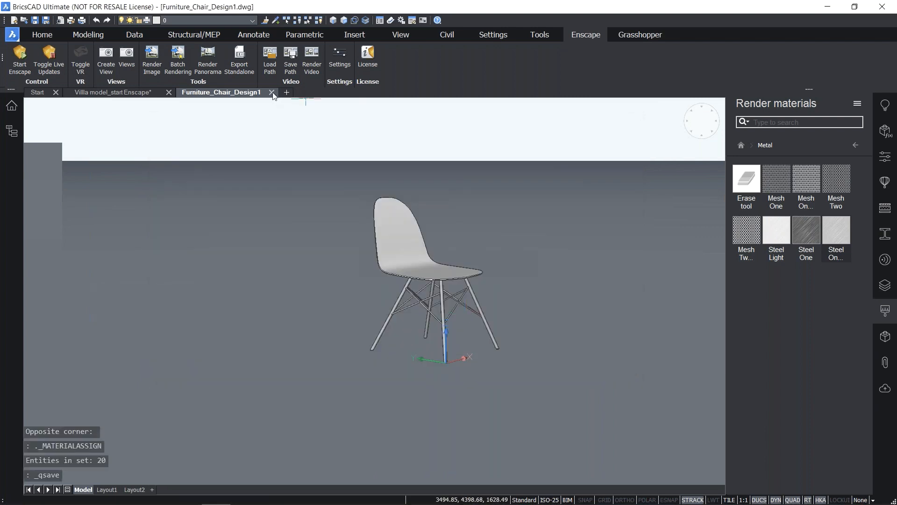
left_click(272, 92)
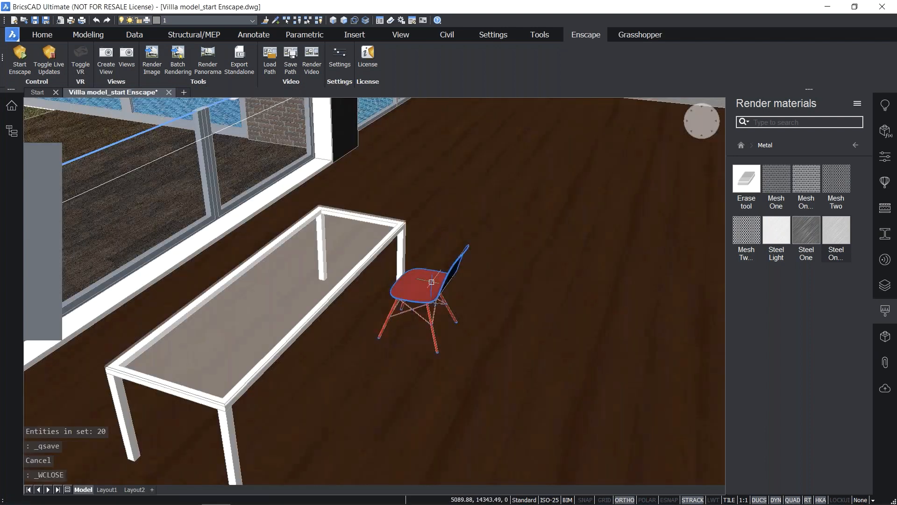
Replace the chair component beside the dining table in the villa model with the edited version from file
mouse_move(431, 282)
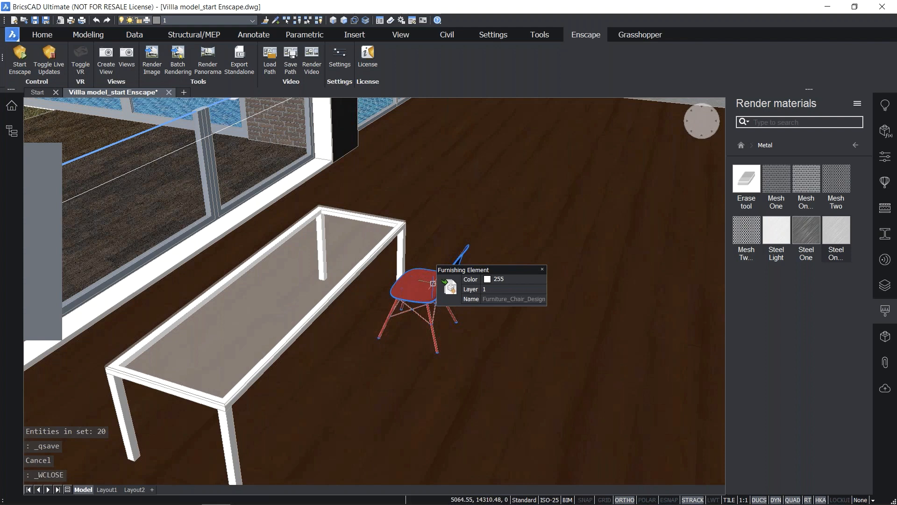
left_click(450, 286)
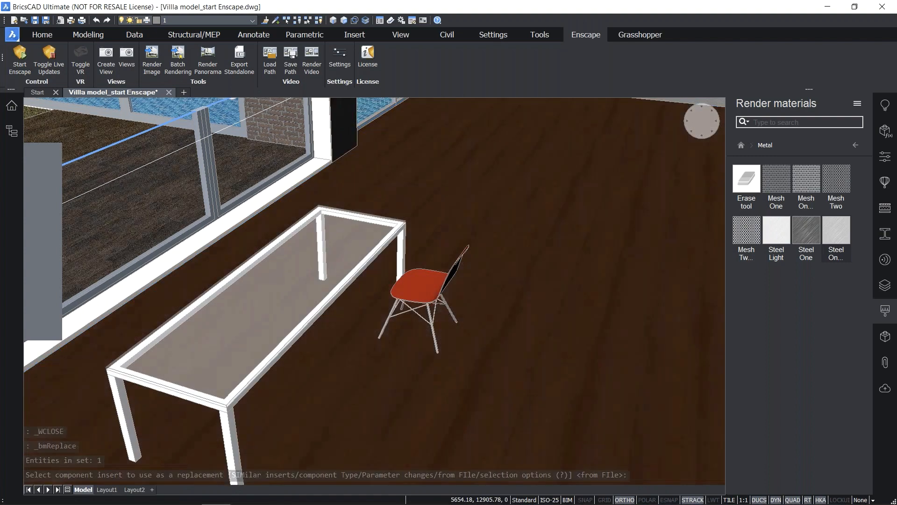
middle_click_drag(471, 344, 422, 288, "shift")
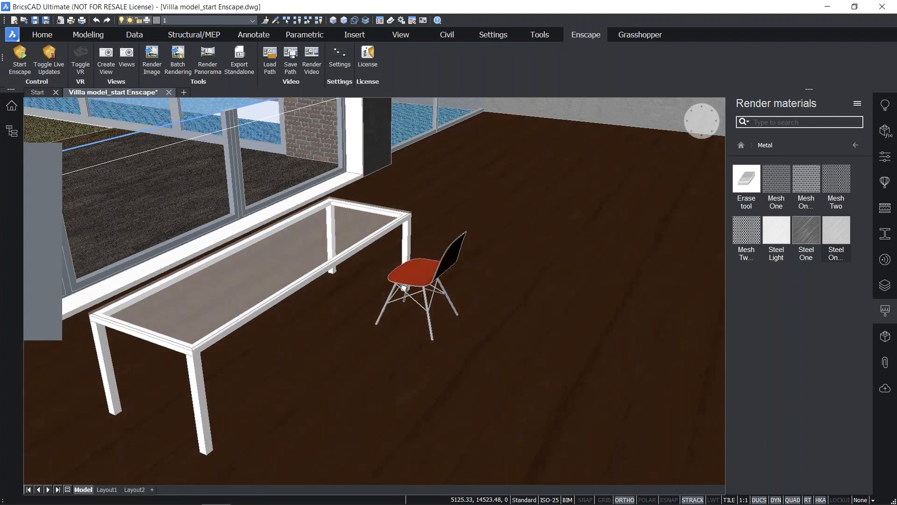
middle_click_drag(416, 267, 430, 276, "shift")
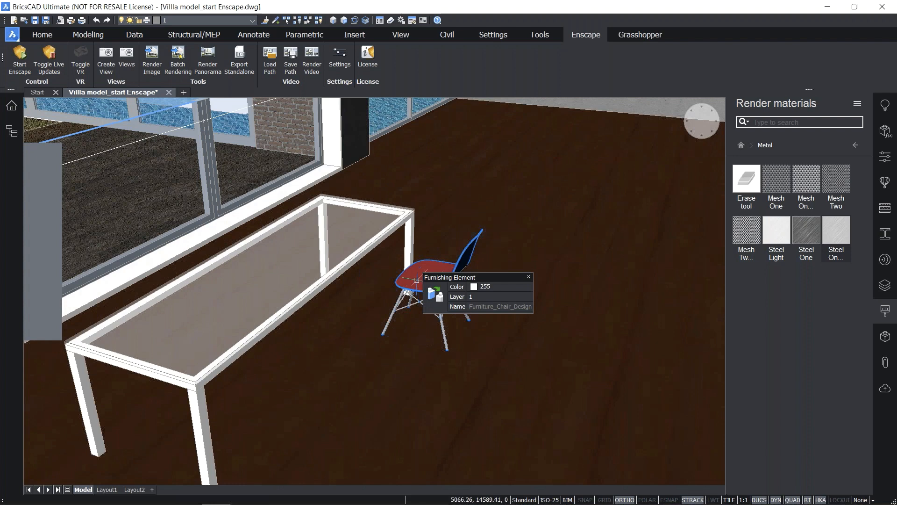
Apply the pale cream material from the Solid colors render materials to the chair beside the table
left_click(417, 279)
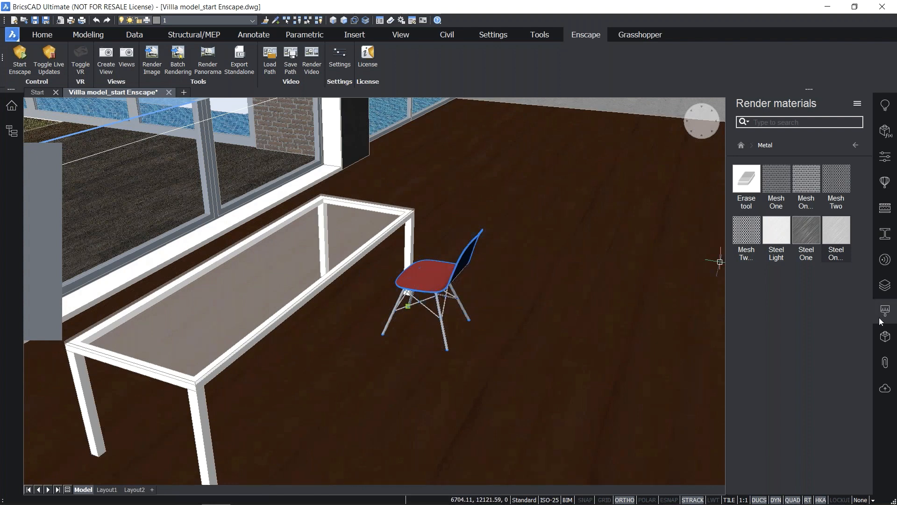
left_click(740, 147)
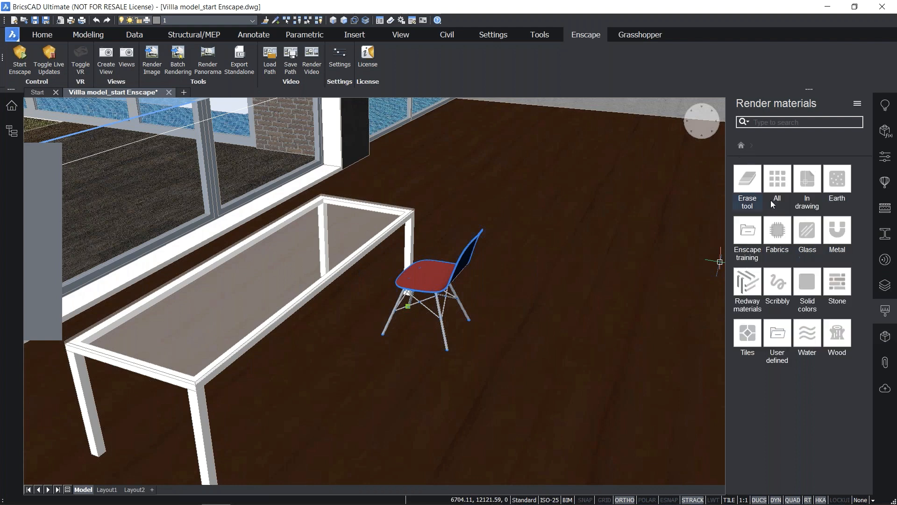
left_click(802, 282)
scroll(813, 320, "down", 1)
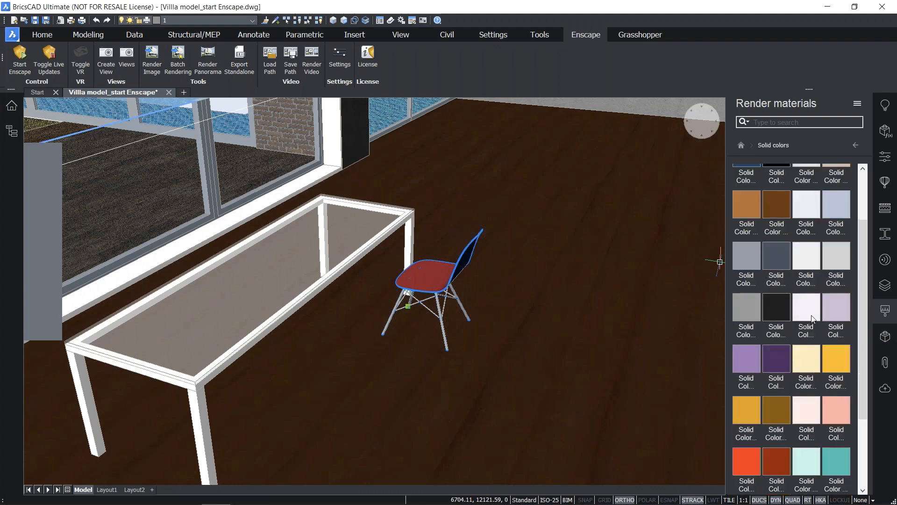
left_click(807, 363)
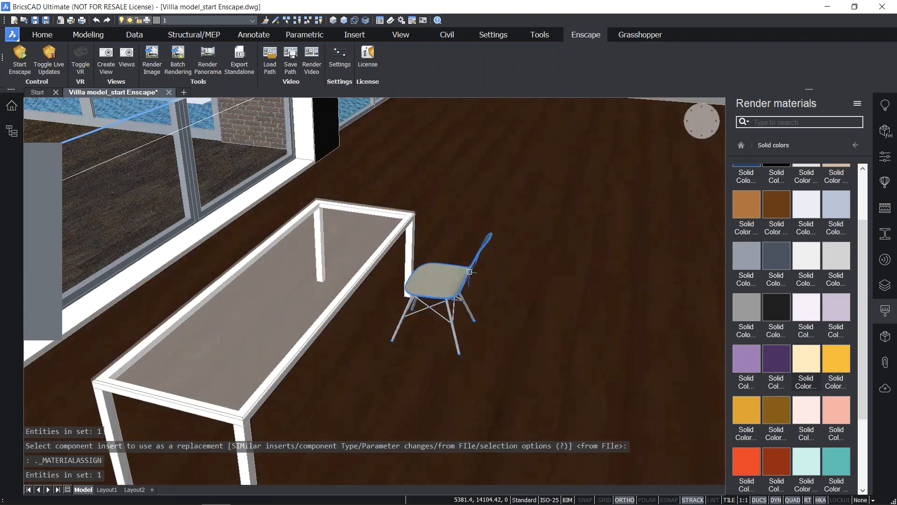
Place two evenly spaced copies of the chair along the dining table's long side using repeated copy mode
middle_click_drag(462, 309, 447, 312, "shift")
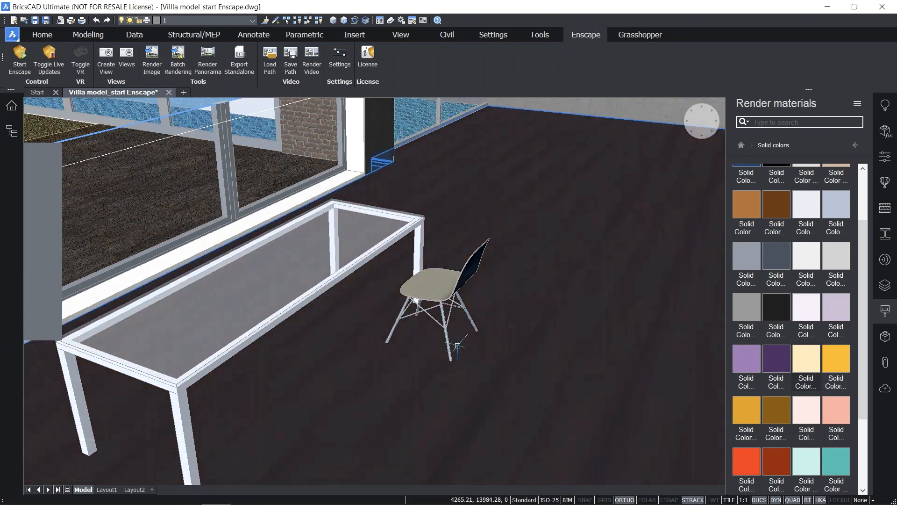
middle_click_drag(457, 345, 427, 313, "shift")
left_click(417, 293)
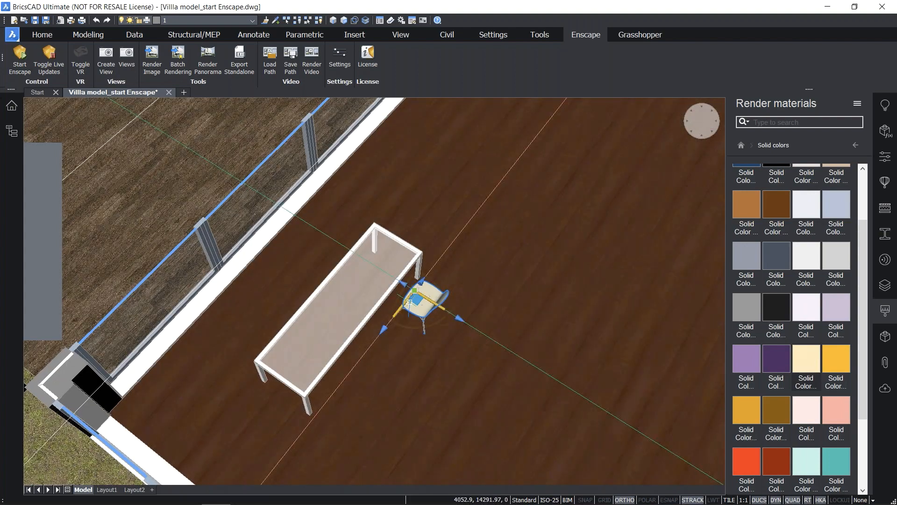
left_click(402, 307)
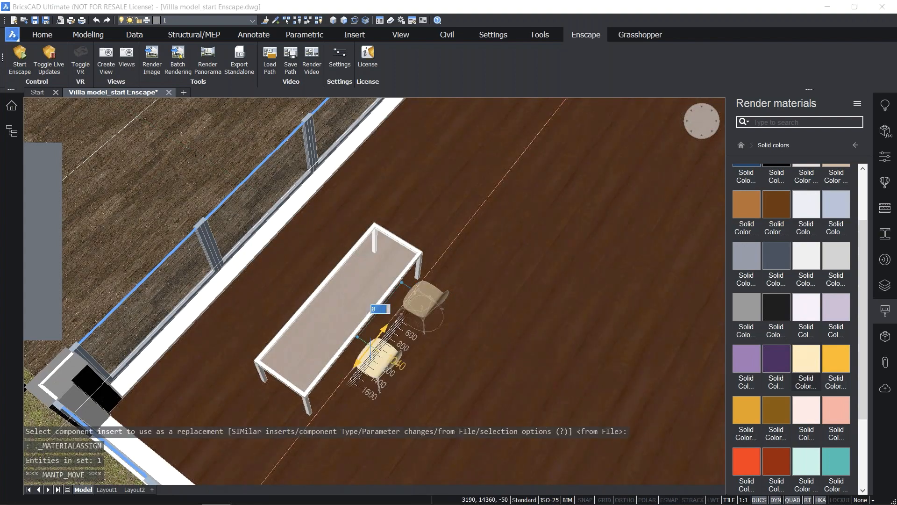
key("ctrl")
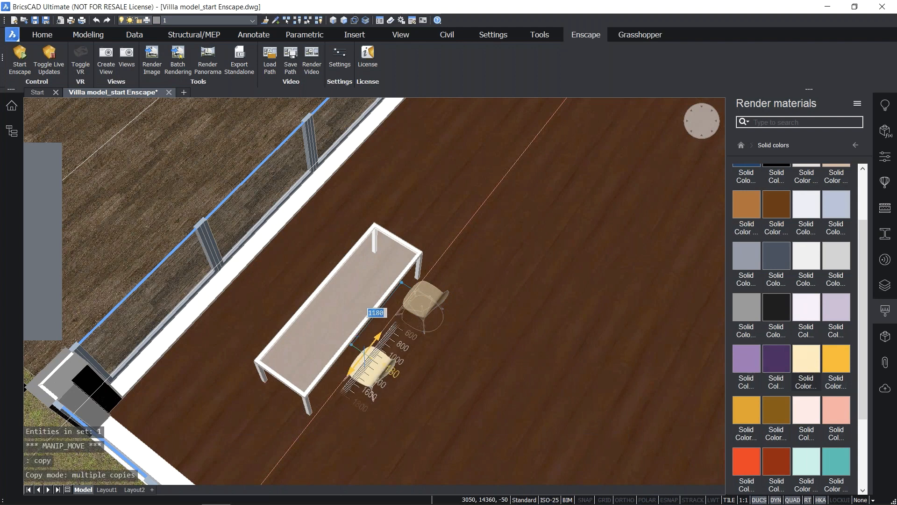
key("ctrl")
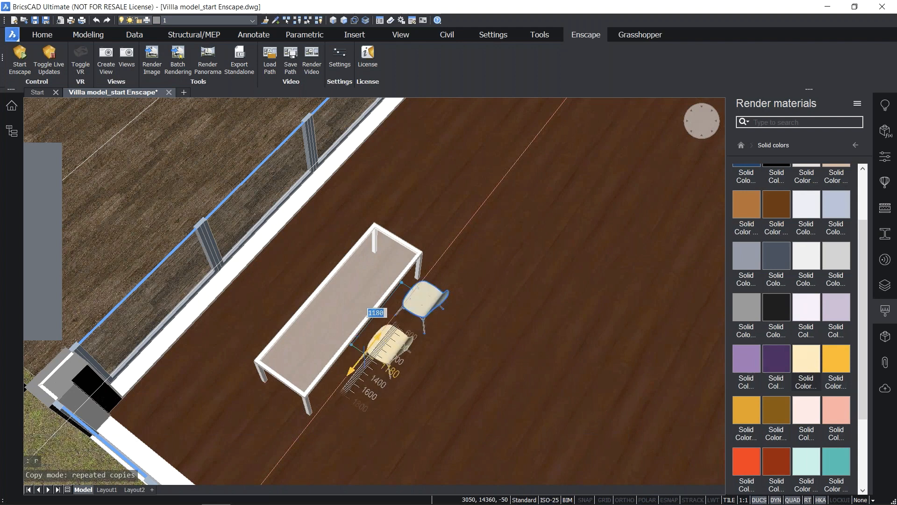
key("F3")
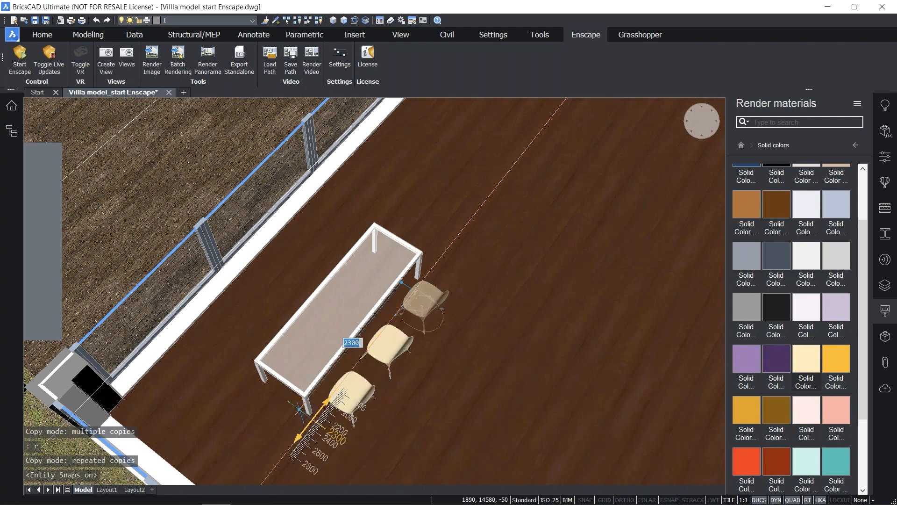
key("F3")
left_click(299, 409)
key("Escape")
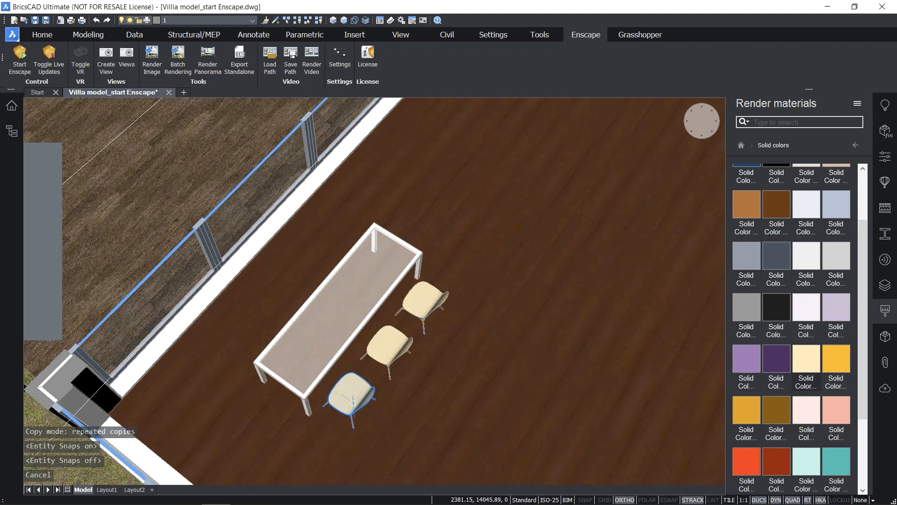
Mirror the three chairs about the table's lengthwise centerline and keep the originals
left_click(353, 402)
left_click(388, 345)
left_click(415, 304)
type("mirror")
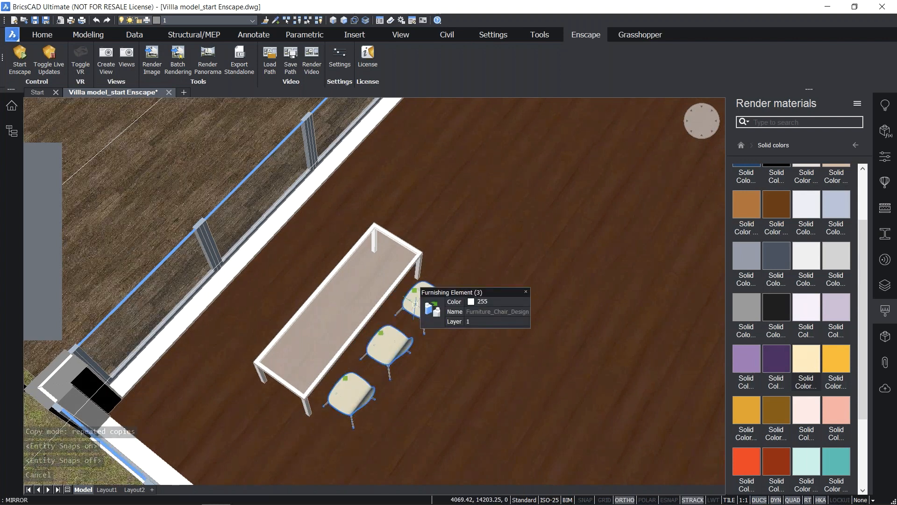
key("Return")
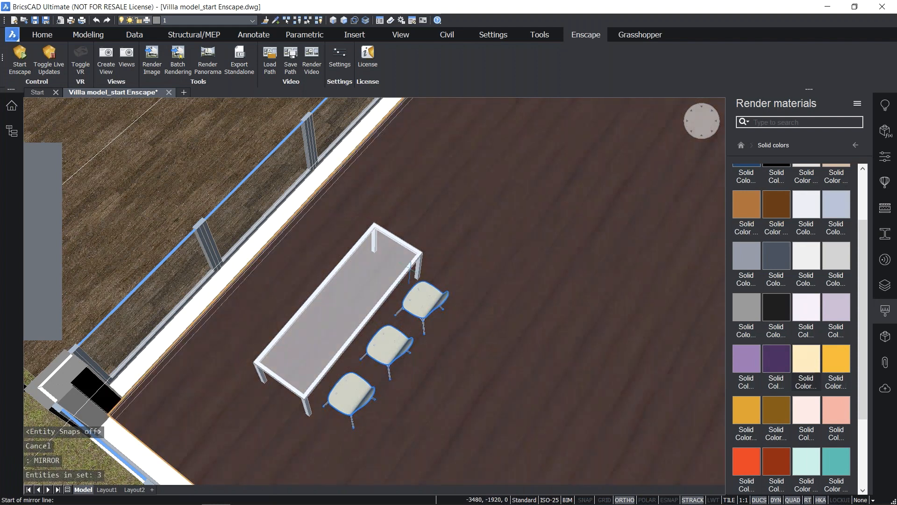
key("F3")
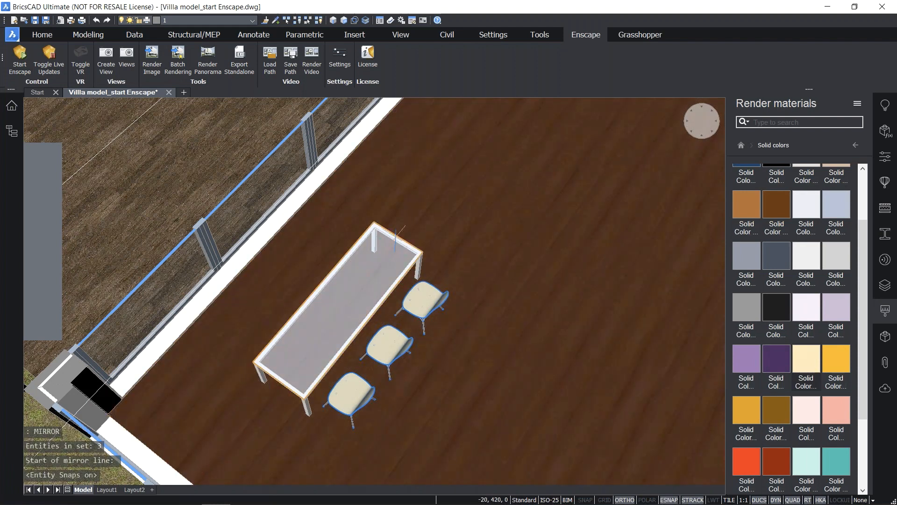
left_click(396, 237)
left_click(356, 284)
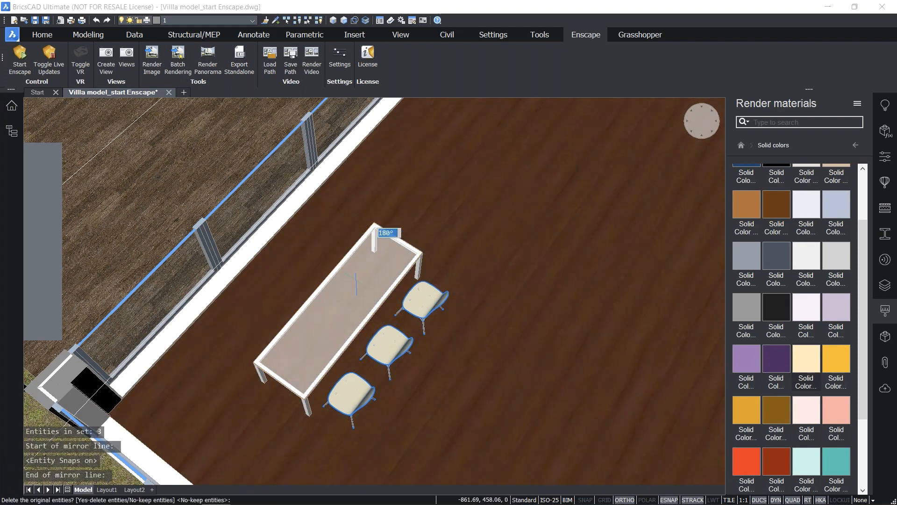
key("Return")
Toggle off the section plane's clipping so the full-height room with its ceiling is displayed around the table
middle_click_drag(396, 372, 280, 224, "shift")
double_click(242, 216)
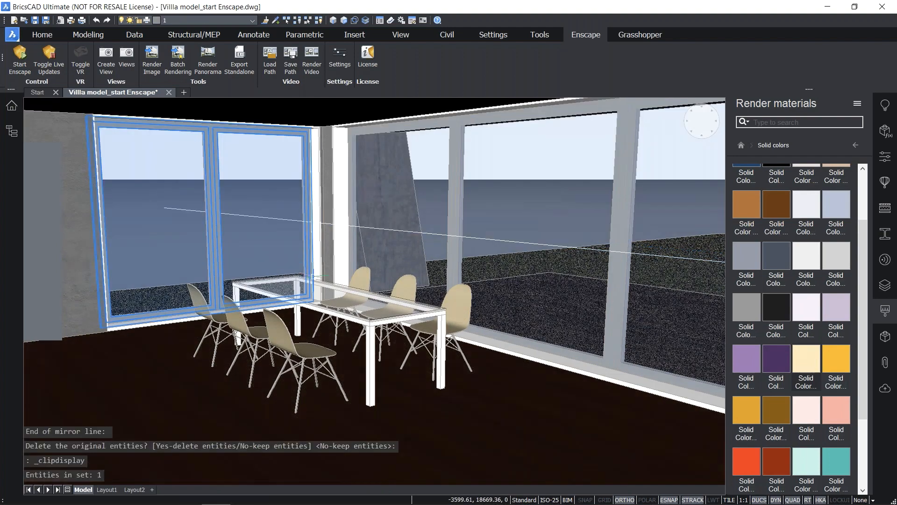
middle_click_drag(323, 292, 329, 276, "shift")
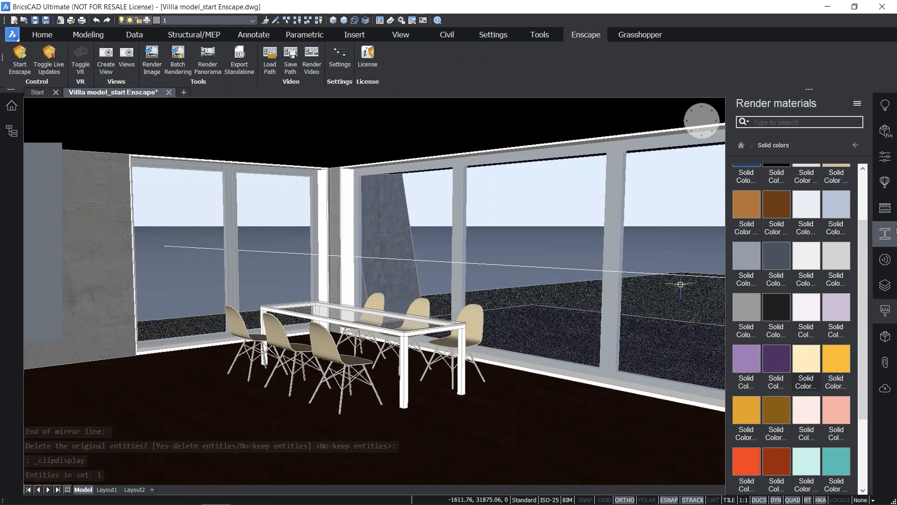
Insert the Lighting Ceiling Lamp Cylinder component on the ceiling above the dining table with entity snaps off
left_click(884, 182)
scroll(850, 282, "down", 3)
scroll(847, 282, "down", 3)
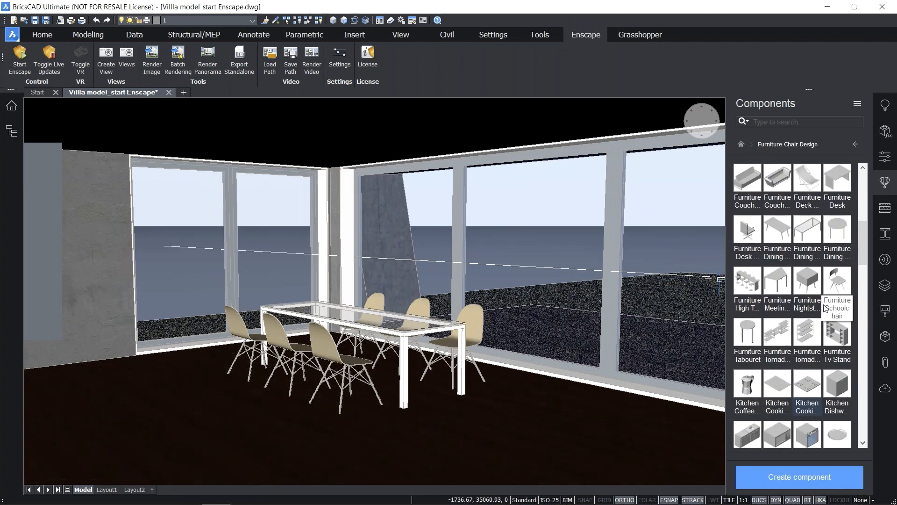
scroll(823, 322, "down", 10)
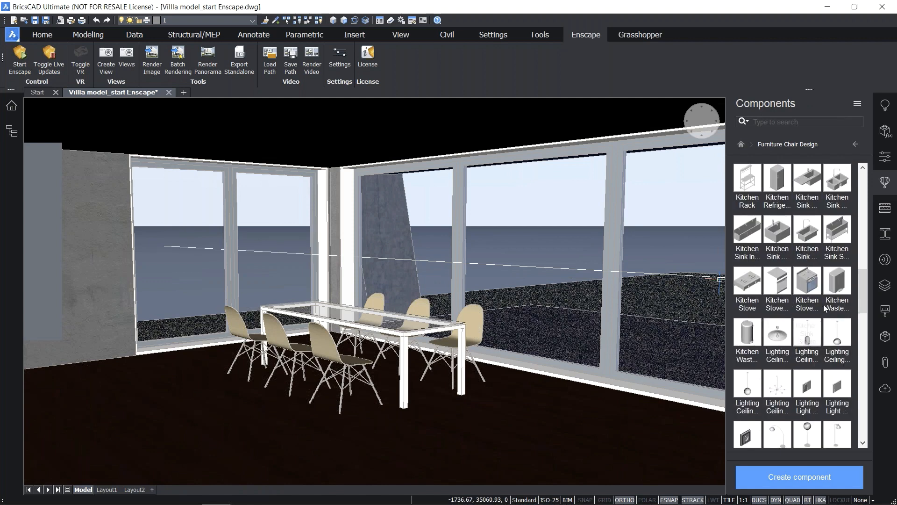
left_click(810, 335)
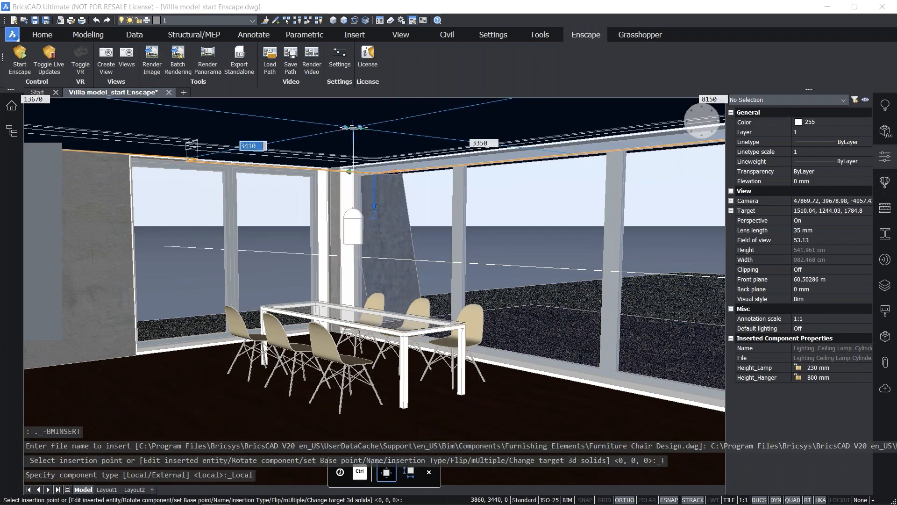
key("F3")
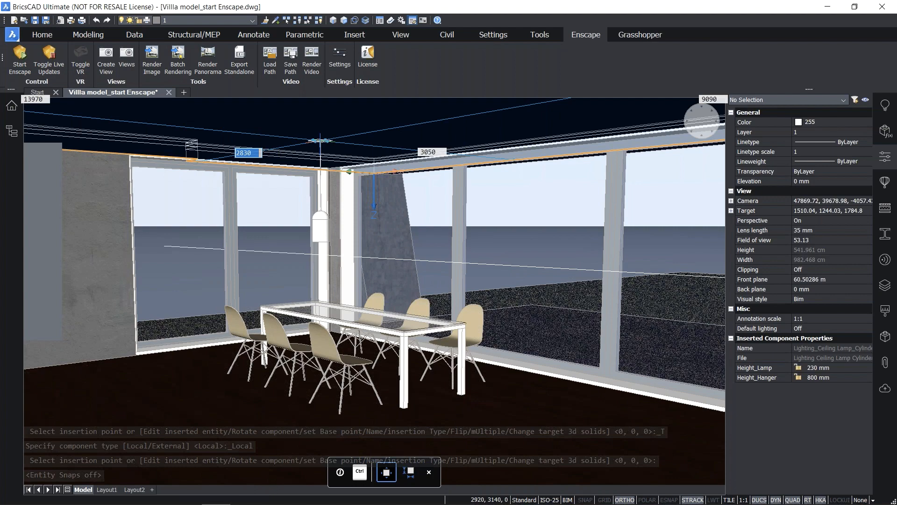
left_click(320, 141)
Move the inserted cylinder ceiling lamp across the table's width to line it up with the table's lengthwise centerline
middle_click_drag(369, 243, 285, 244, "shift")
scroll(284, 243, "up", 2)
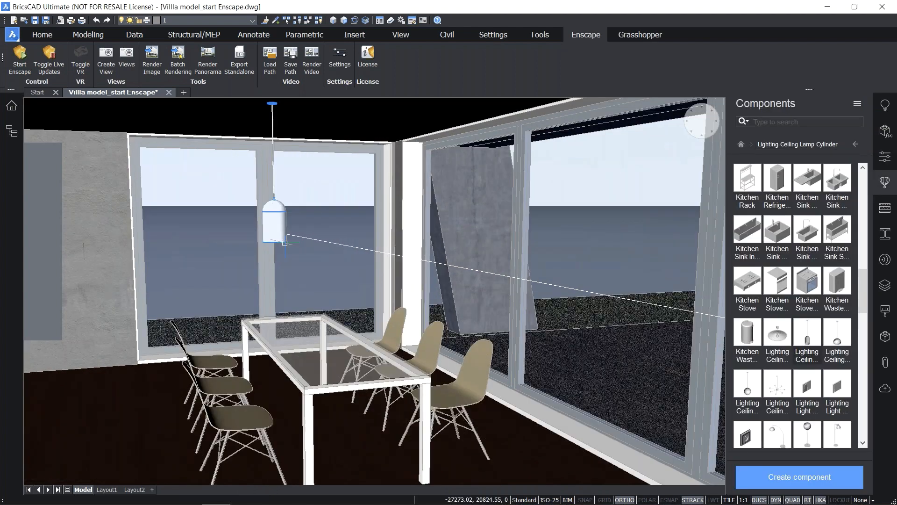
left_click(283, 238)
scroll(280, 206, "down", 2)
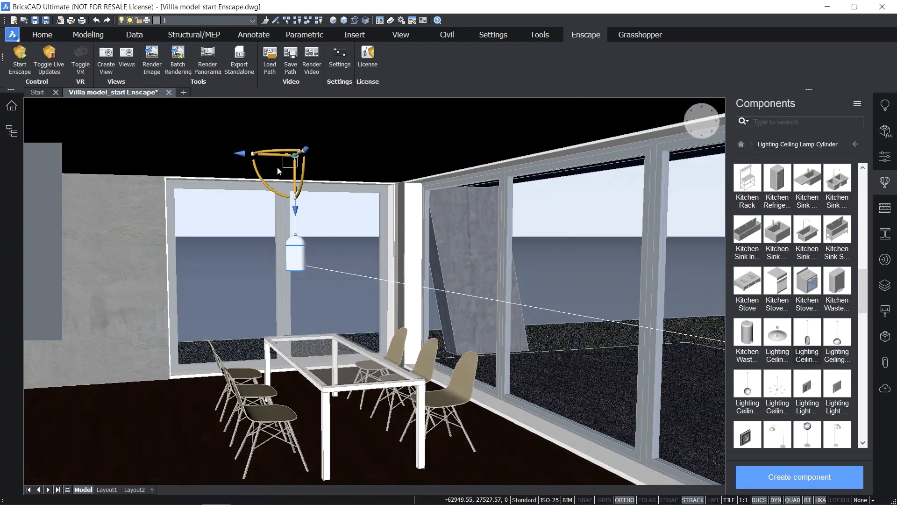
scroll(279, 171, "down", 1)
left_click(272, 154)
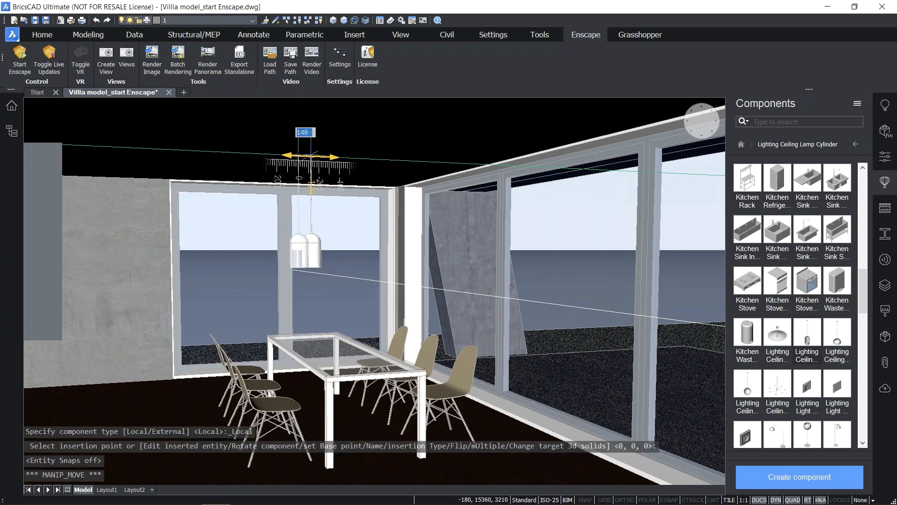
left_click(321, 157)
middle_click_drag(322, 186, 276, 188, "shift")
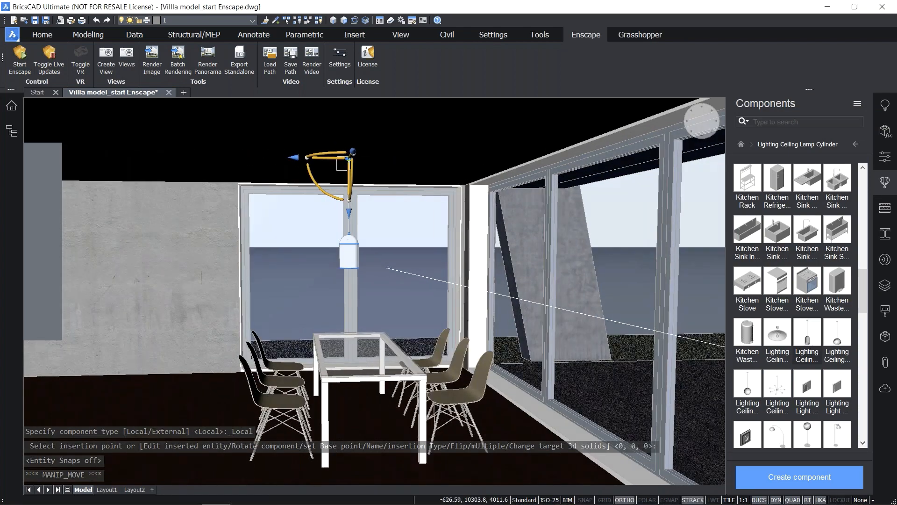
Move the ceiling lamp about 820 mm along the dining table's length toward its far end
middle_click_drag(342, 166, 326, 149, "shift")
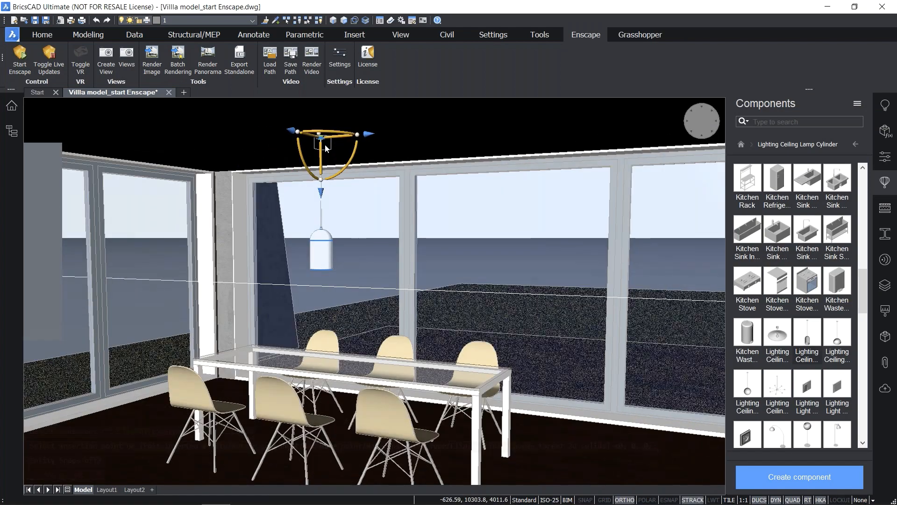
left_click(326, 148)
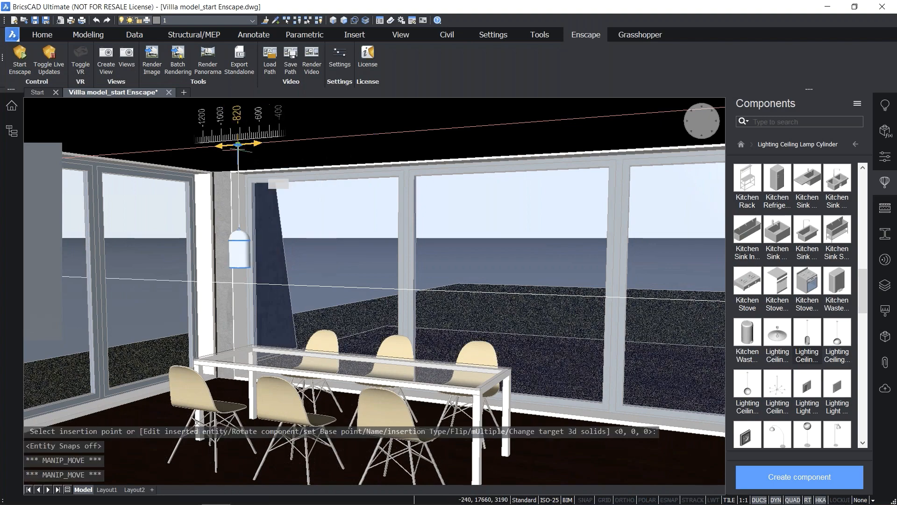
left_click(239, 149)
middle_click_drag(327, 299, 305, 321, "shift")
key("Escape")
Open a copy of the cylinder ceiling lamp component for editing in its own drawing
mouse_move(311, 244)
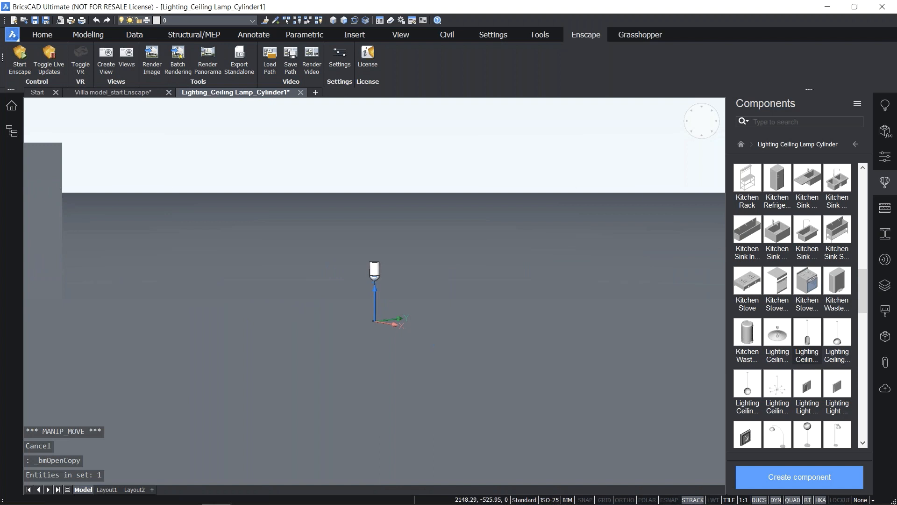
middle_click_drag(437, 339, 427, 446, "shift")
scroll(434, 373, "up", 5)
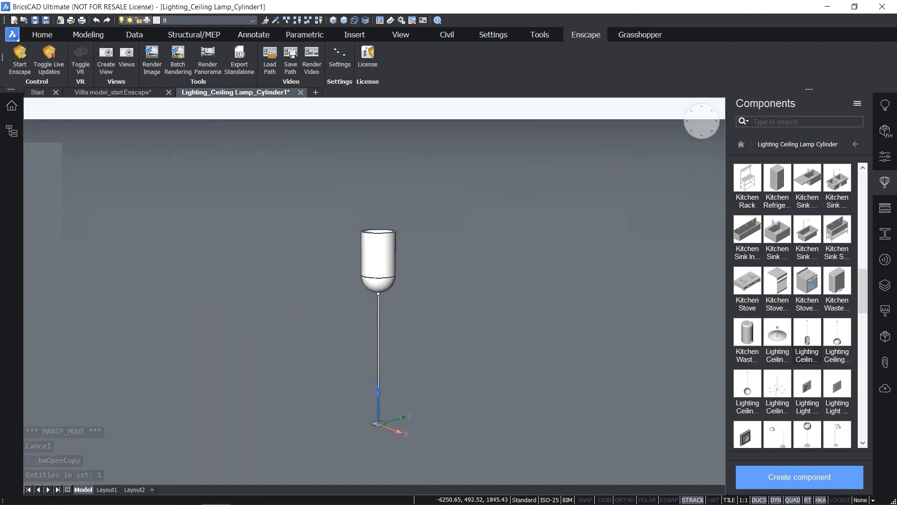
scroll(426, 451, "up", 1)
Assign the Solid Color Grey 4 render material to the lamp's base plate, hanger rod and rounded cap
left_click(427, 450)
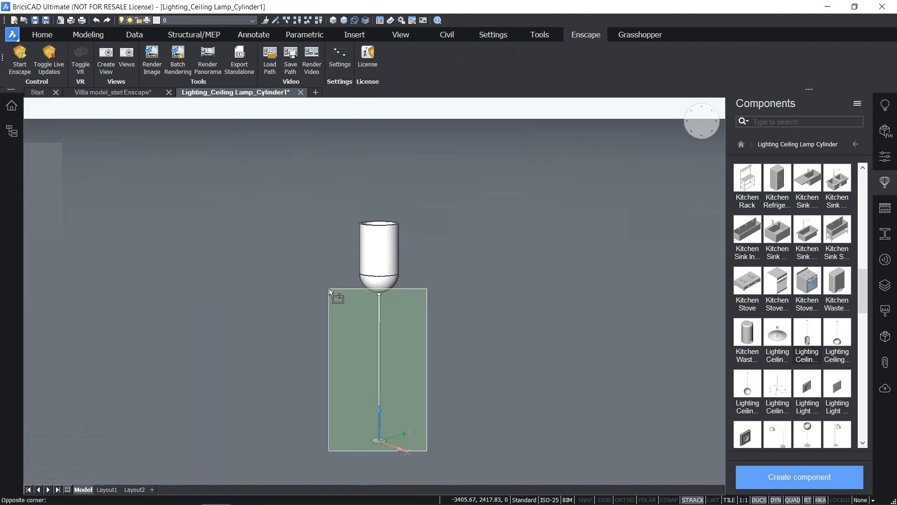
left_click(332, 294)
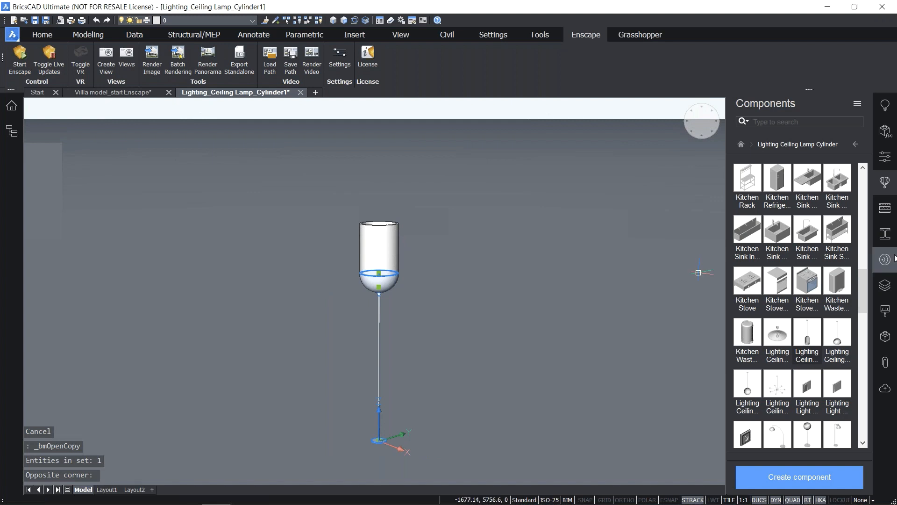
left_click(884, 316)
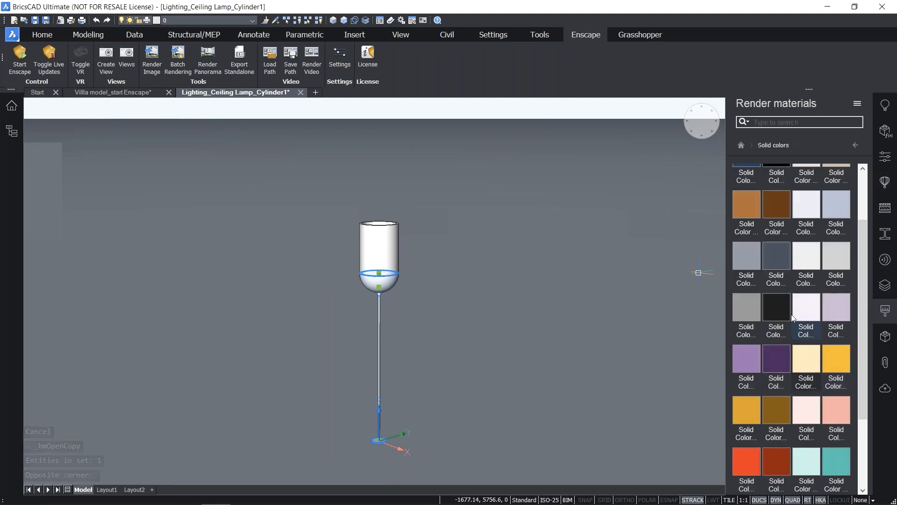
left_click(789, 312)
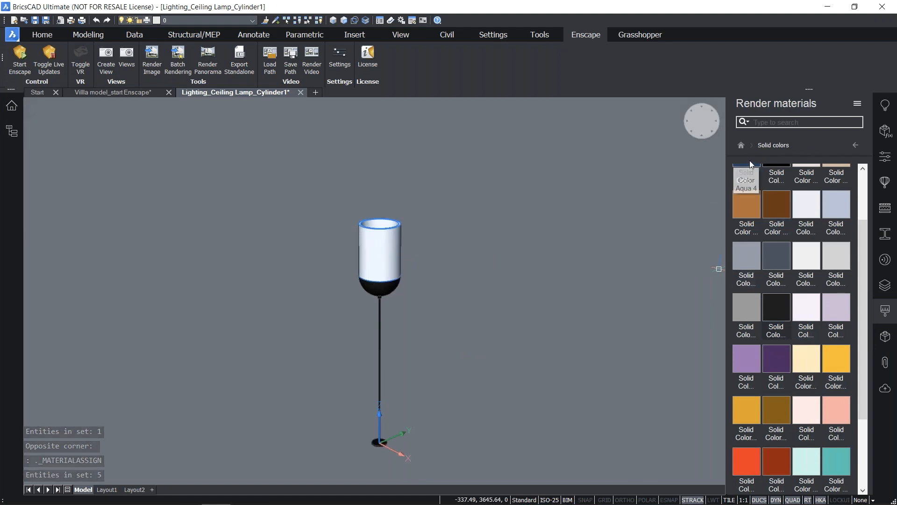
Assign the clear glass material from the Redway materials to the lamp's cylindrical shade
left_click(740, 145)
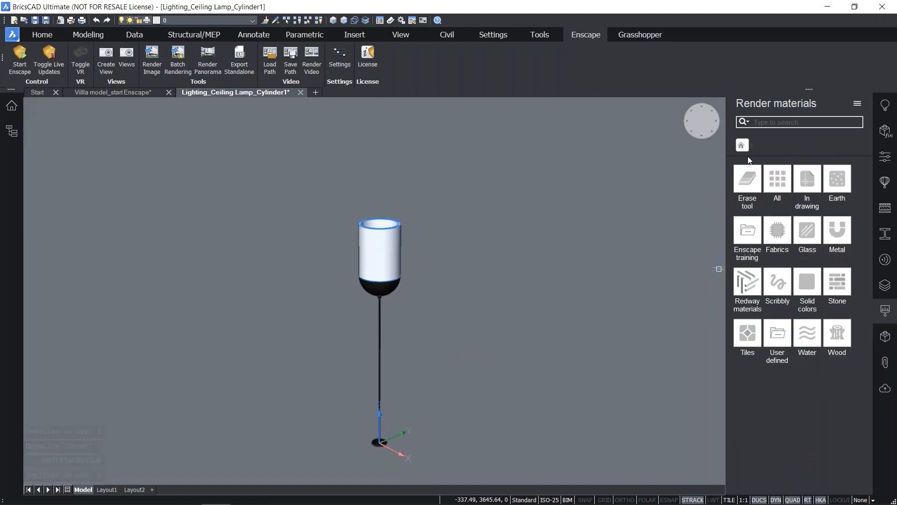
left_click(748, 291)
left_click_drag(777, 286, 379, 255)
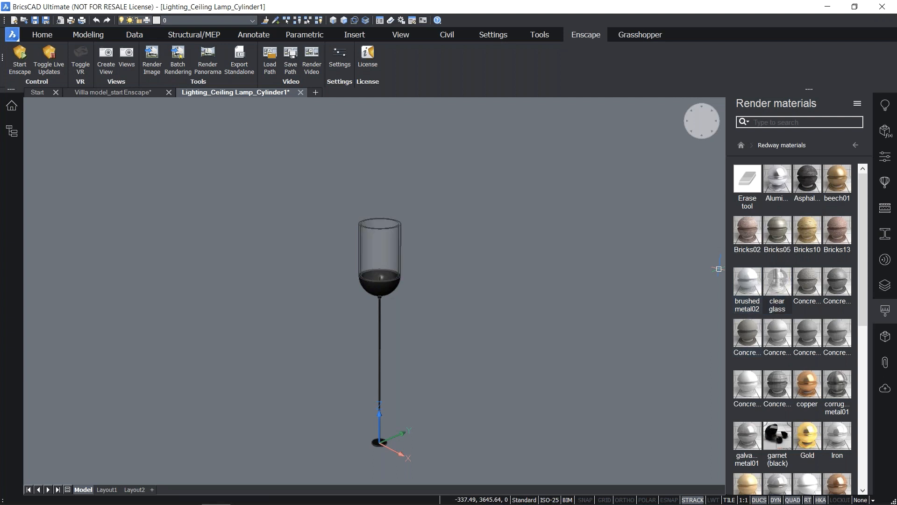
Hide the glass shade to expose the lamp socket inside the rounded cap
scroll(439, 306, "up", 3)
scroll(444, 305, "up", 2)
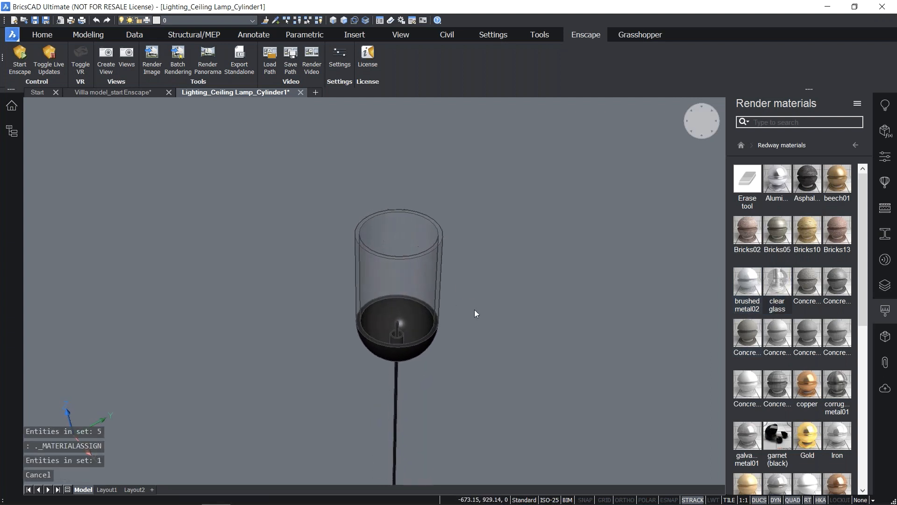
left_click(297, 21)
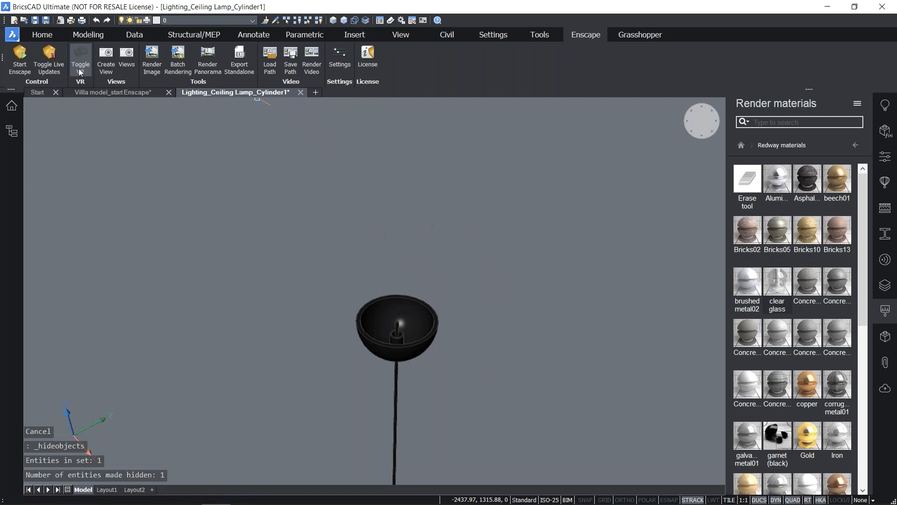
Draw a sphere with a radius of 65 centered on the tip of the socket's pin, with entity snaps on
left_click(52, 36)
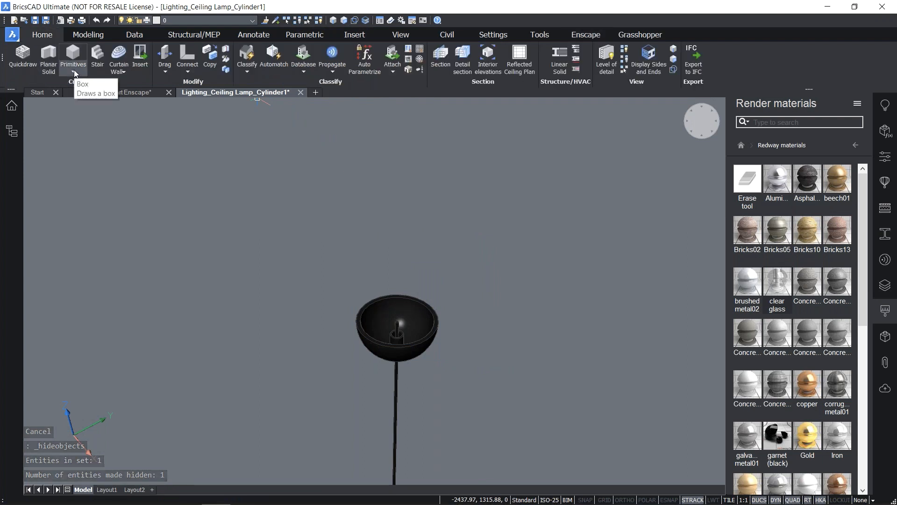
left_click(74, 70)
left_click(86, 179)
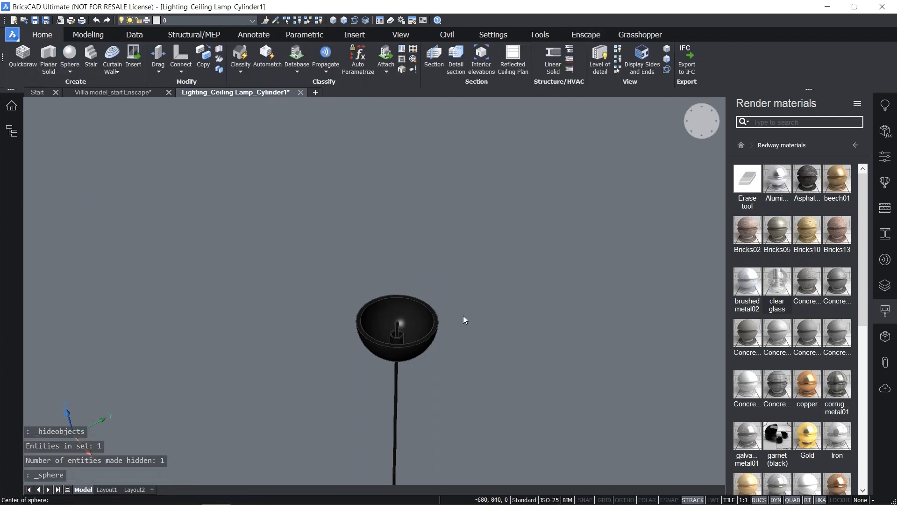
scroll(467, 328, "up", 5)
middle_click_drag(455, 322, 411, 316)
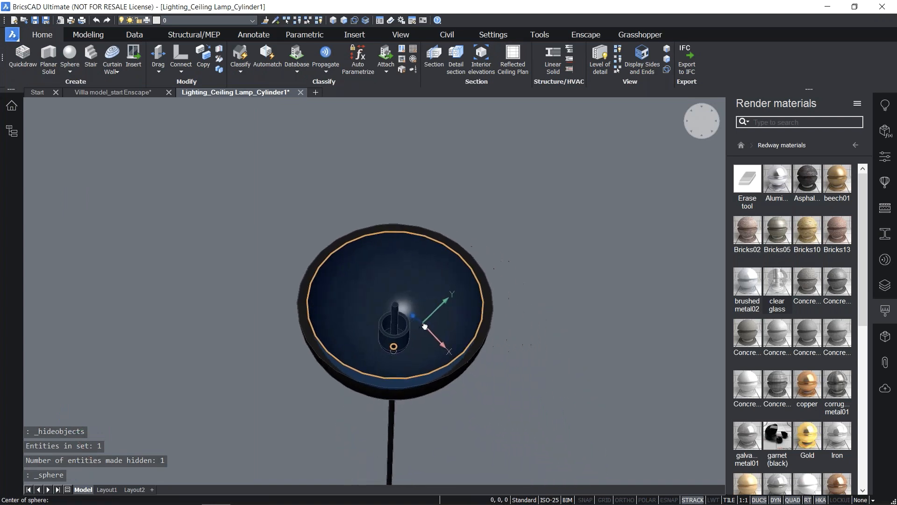
key("F3")
scroll(393, 346, "up", 4)
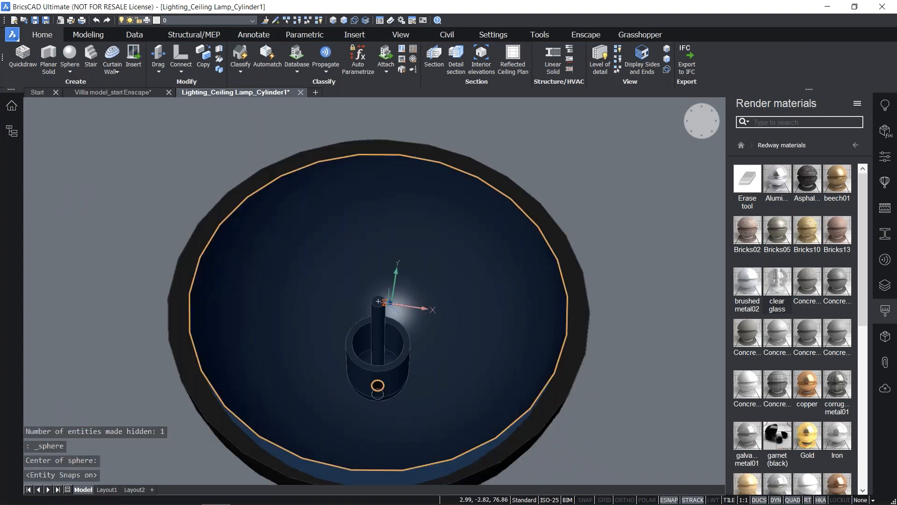
left_click(378, 301)
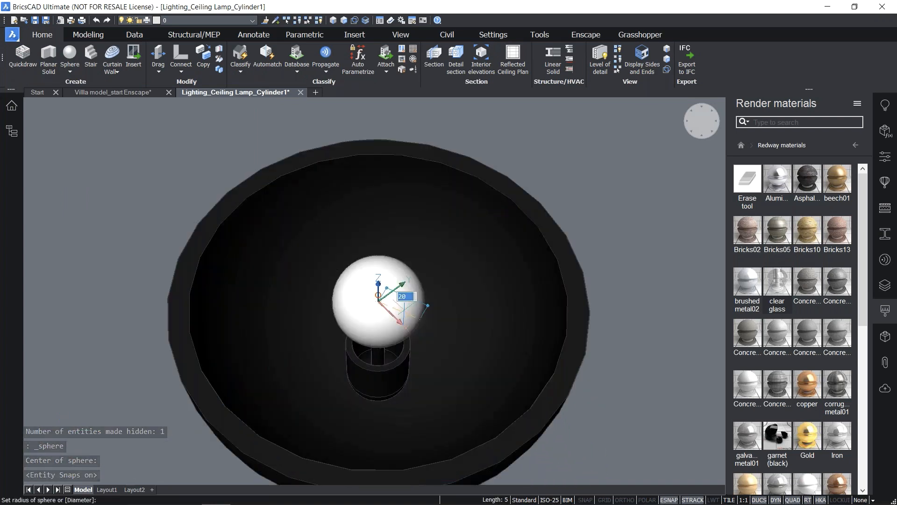
type("65")
key("Return")
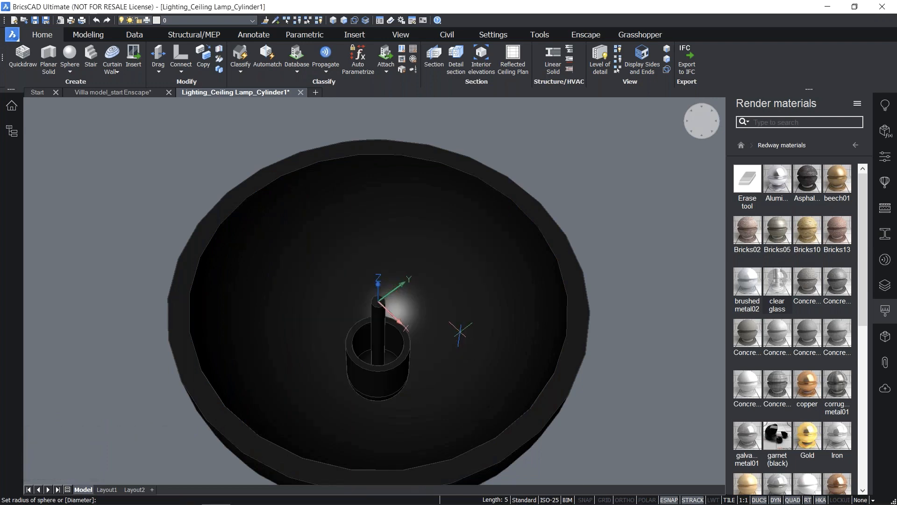
Move the sphere 60 mm along the lamp's axis, out of the rounded cap
scroll(403, 306, "down", 1)
scroll(404, 306, "down", 1)
middle_click_drag(404, 306, 400, 286, "shift")
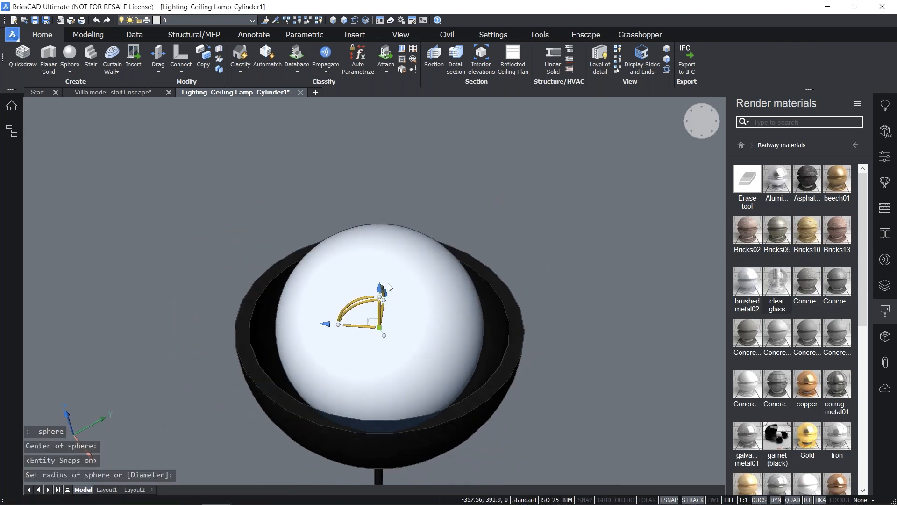
left_click(380, 310)
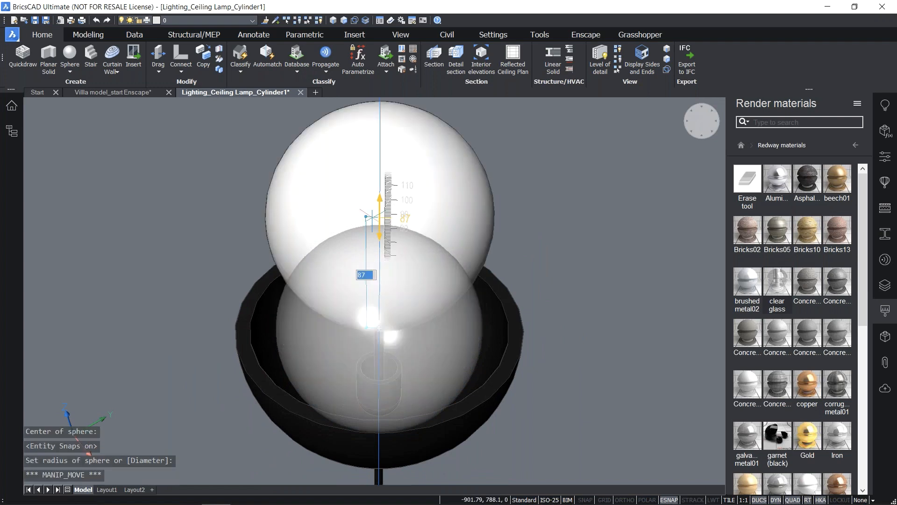
type("60")
key("Return")
key("Escape")
Open the lamp drawing's materials in the Drawing Explorer and convert clear glass to a regular material
scroll(622, 278, "down", 5)
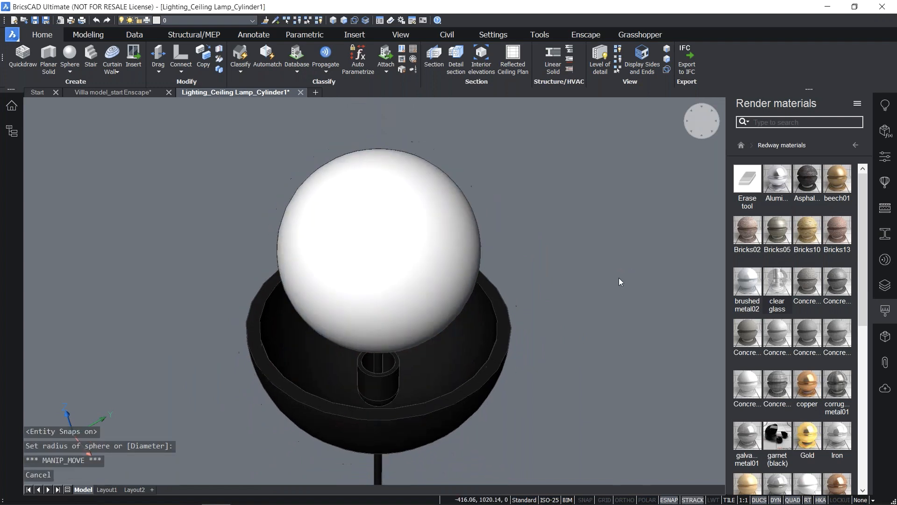
scroll(545, 320, "down", 2)
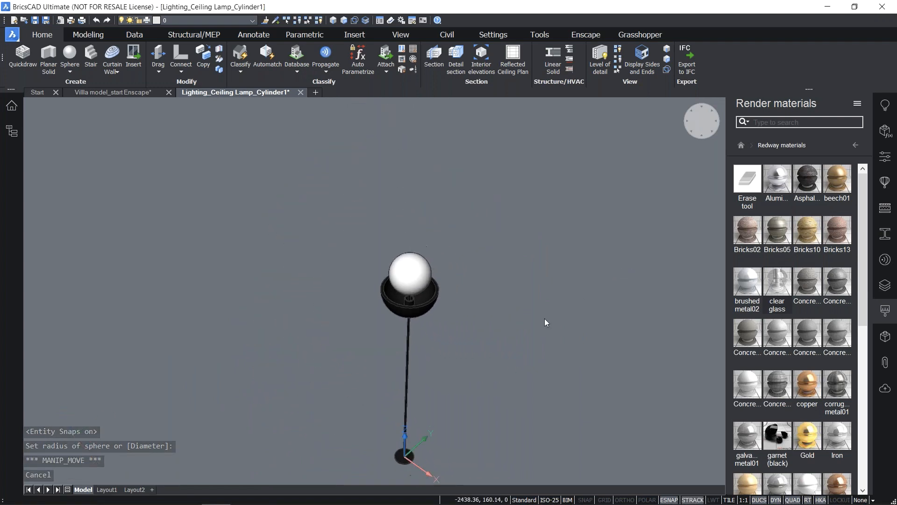
left_click(556, 327)
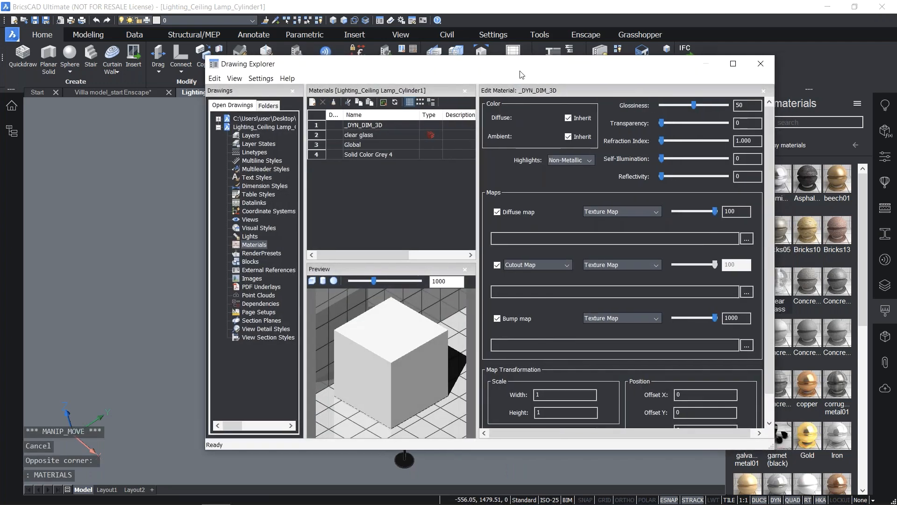
left_click_drag(522, 75, 480, 90)
left_click(332, 170)
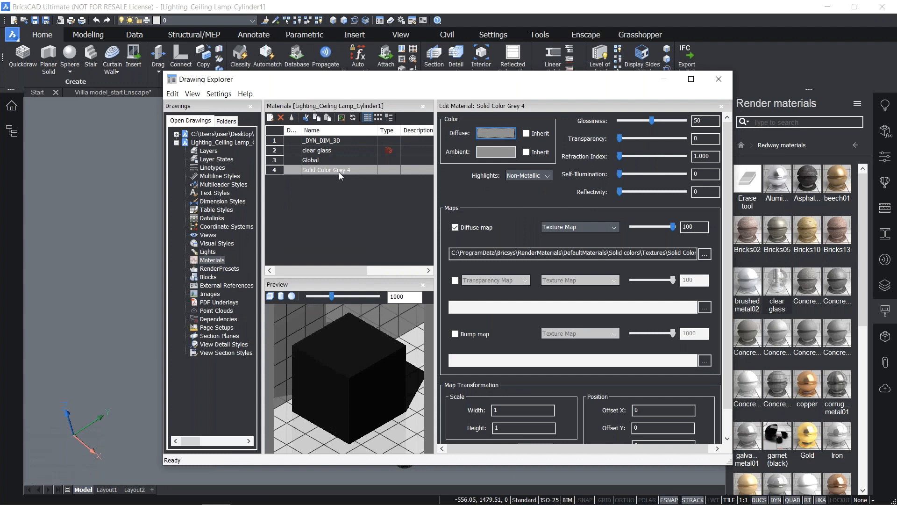
left_click(326, 150)
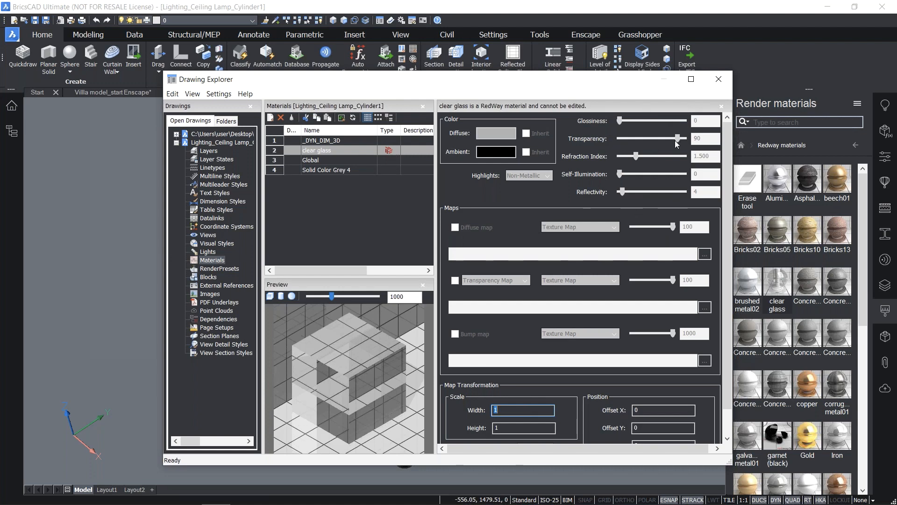
right_click(363, 148)
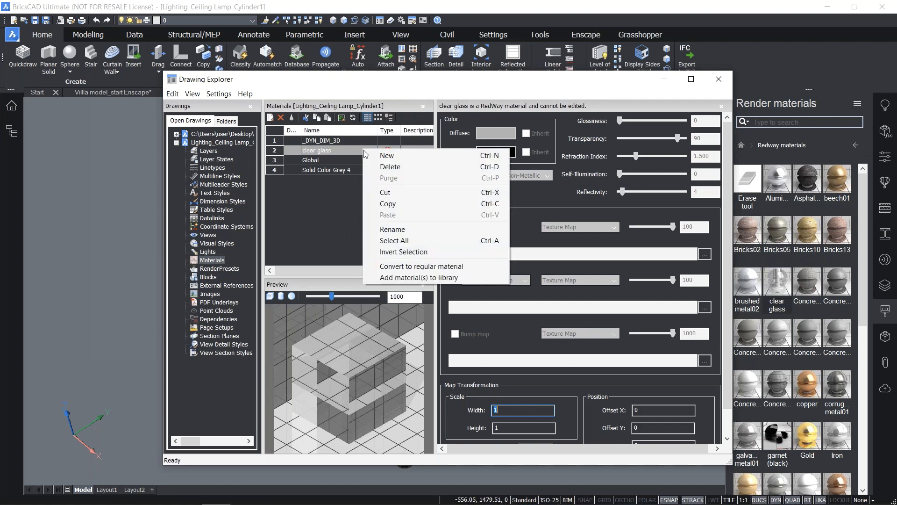
left_click(400, 267)
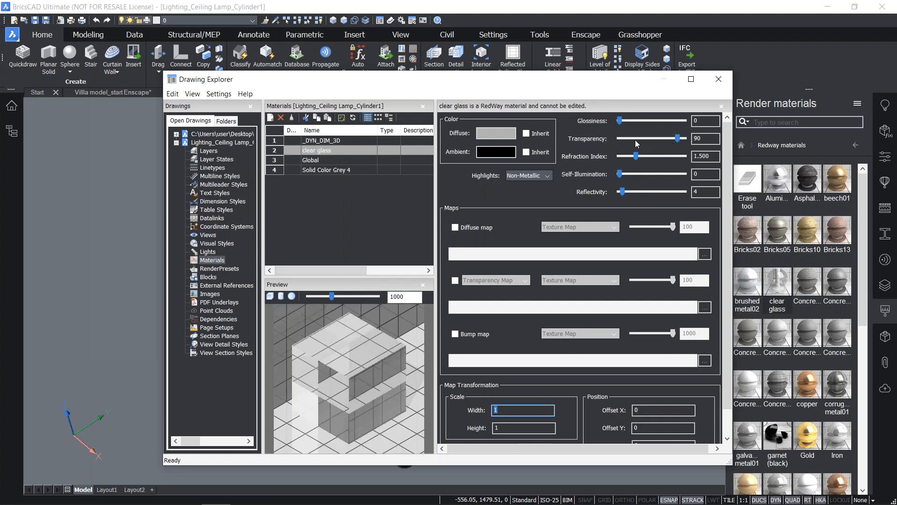
Change the clear glass material's diffuse color to a saturated blue and set its transparency to 50
left_click(505, 135)
left_click(543, 214)
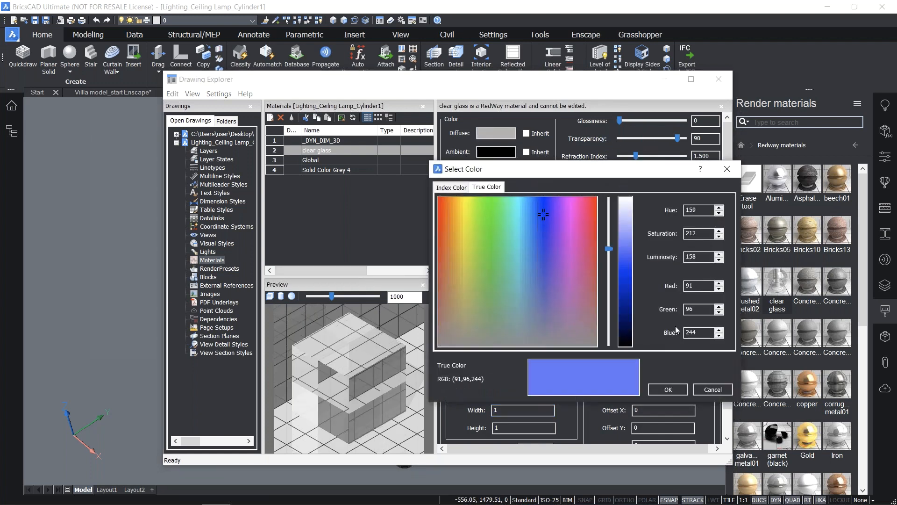
left_click(626, 272)
left_click(667, 389)
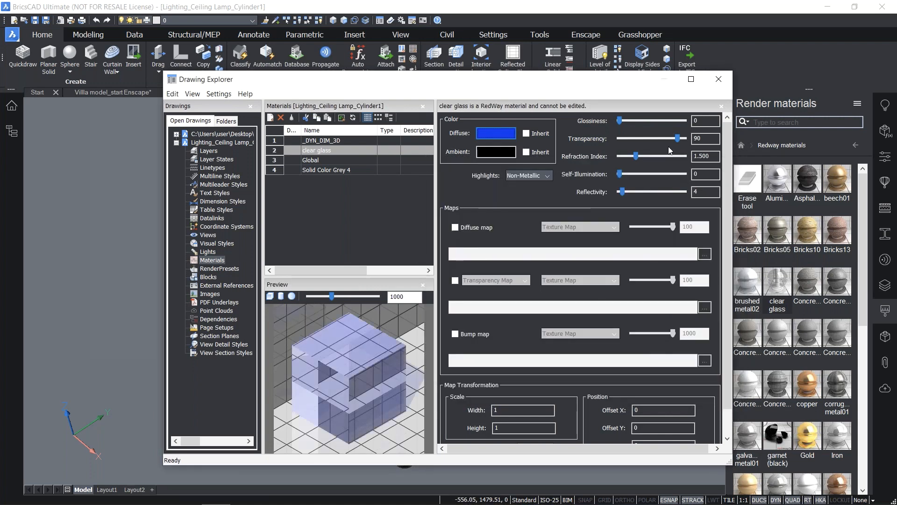
left_click(653, 138)
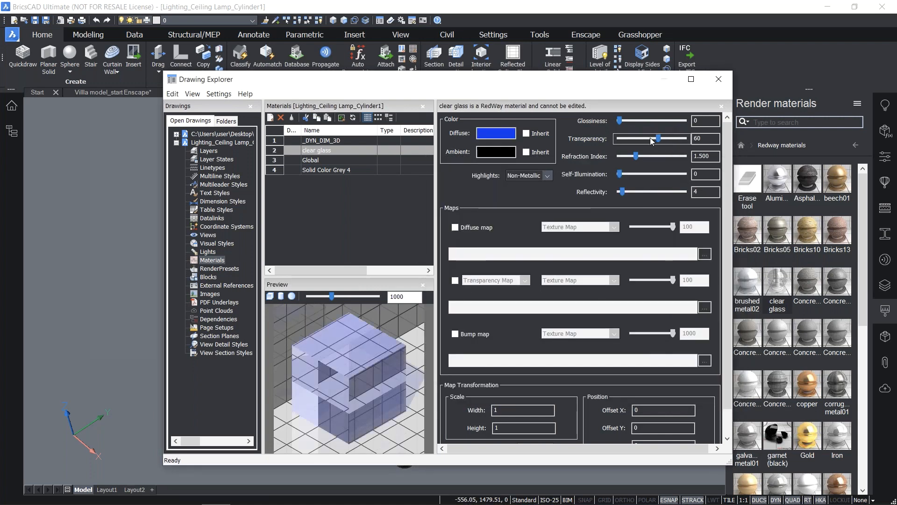
left_click(650, 139)
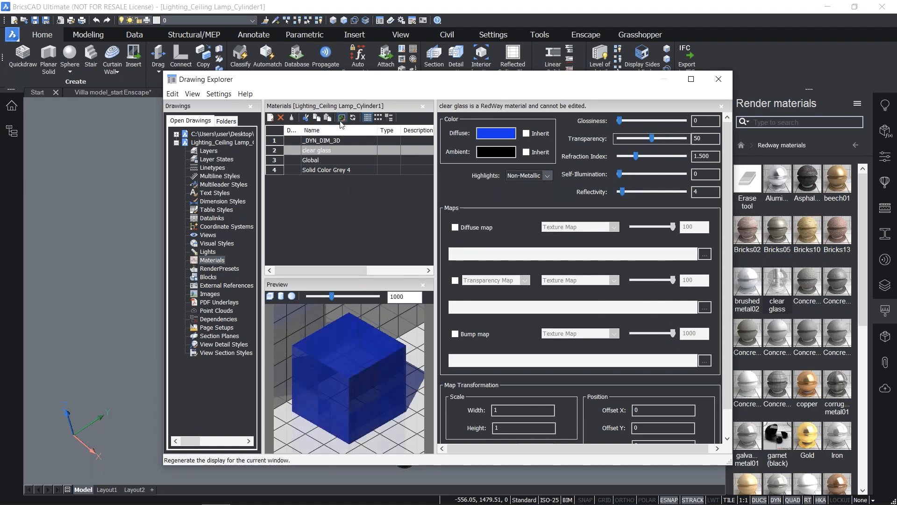
Create a new material named "Light bulb" in the lamp drawing
left_click(270, 118)
type("Light bulb")
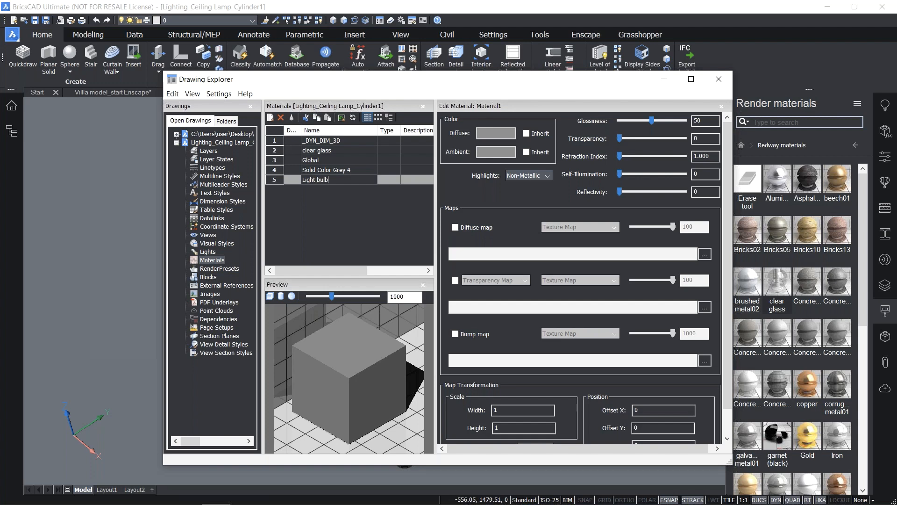
key("Return")
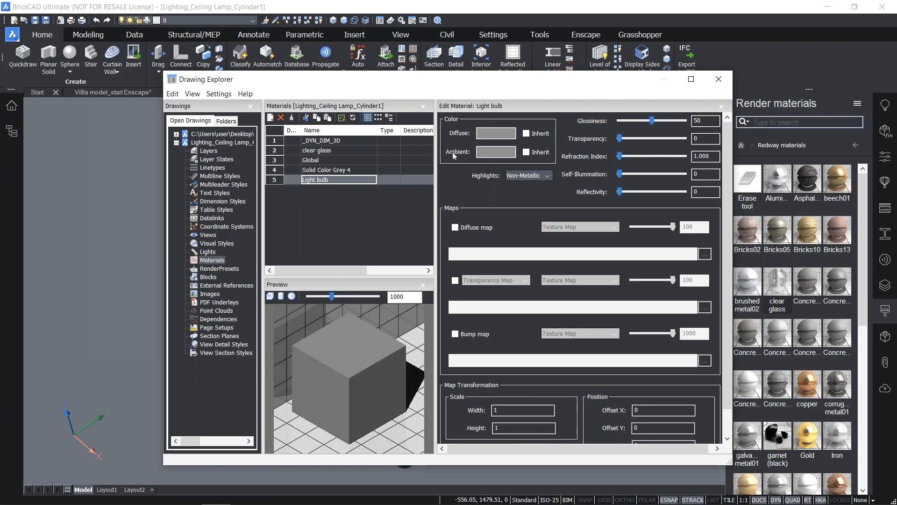
Set the Light bulb material's diffuse color to a pale yellow, RGB 244,243,176
left_click(489, 136)
left_click(465, 222)
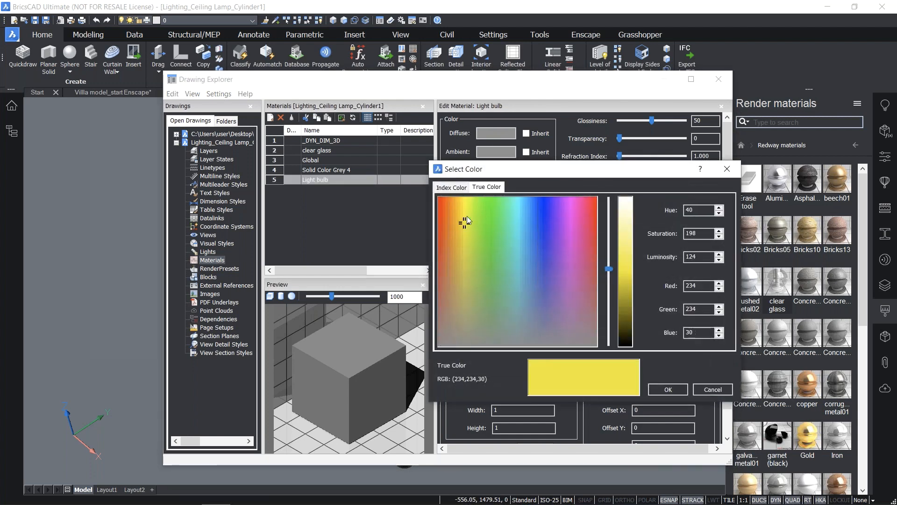
left_click(466, 215)
left_click(464, 232)
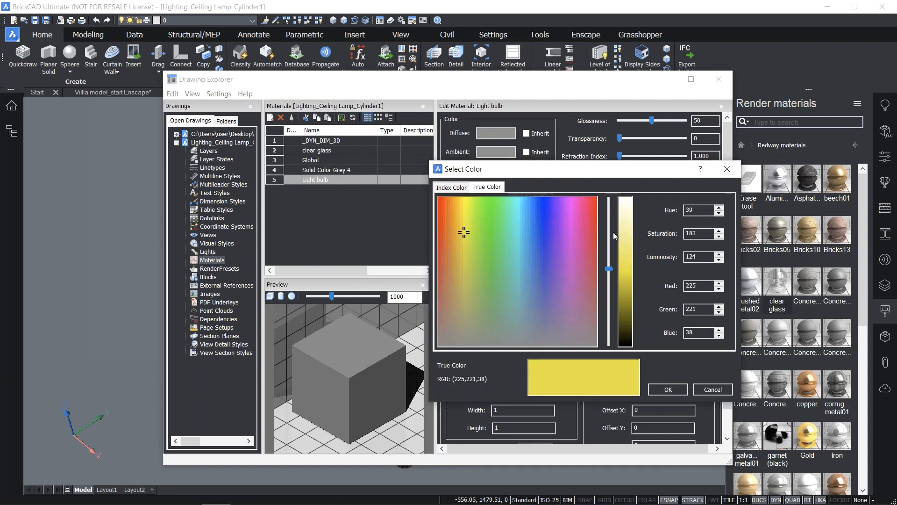
left_click_drag(609, 232, 609, 225)
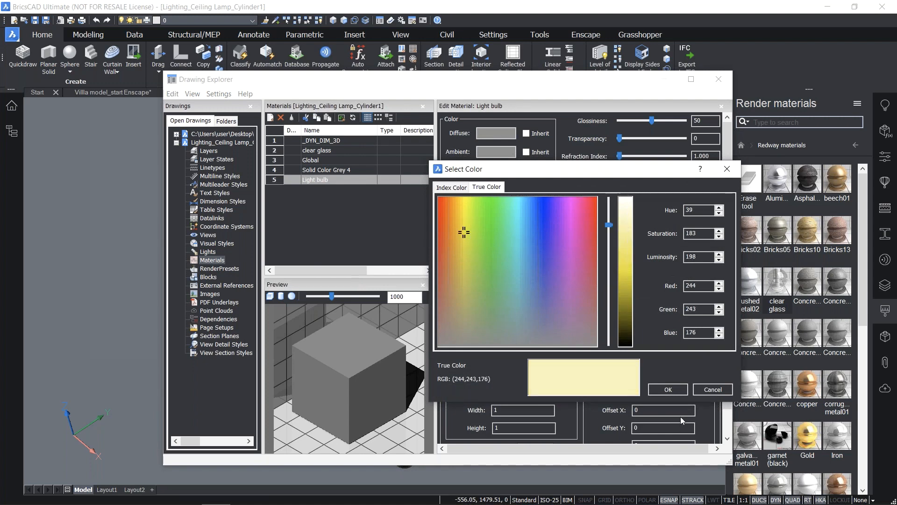
left_click(668, 389)
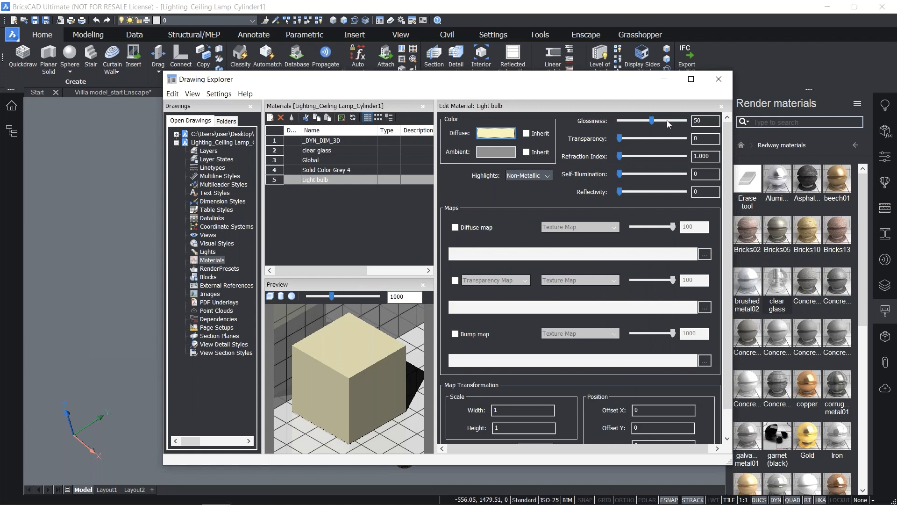
Set Light bulb's glossiness to 70, transparency to 50 and self-illumination to 80, then regenerate the display and close the Drawing Explorer
left_click(668, 123)
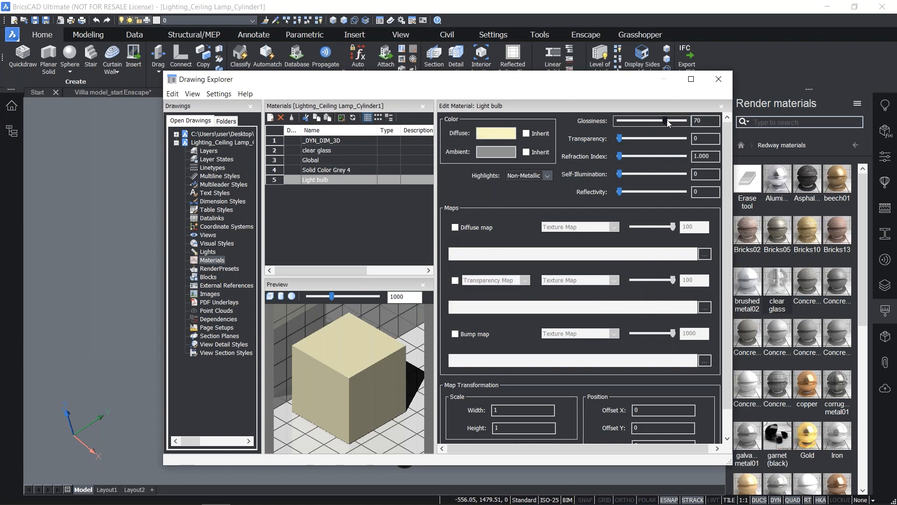
left_click(652, 139)
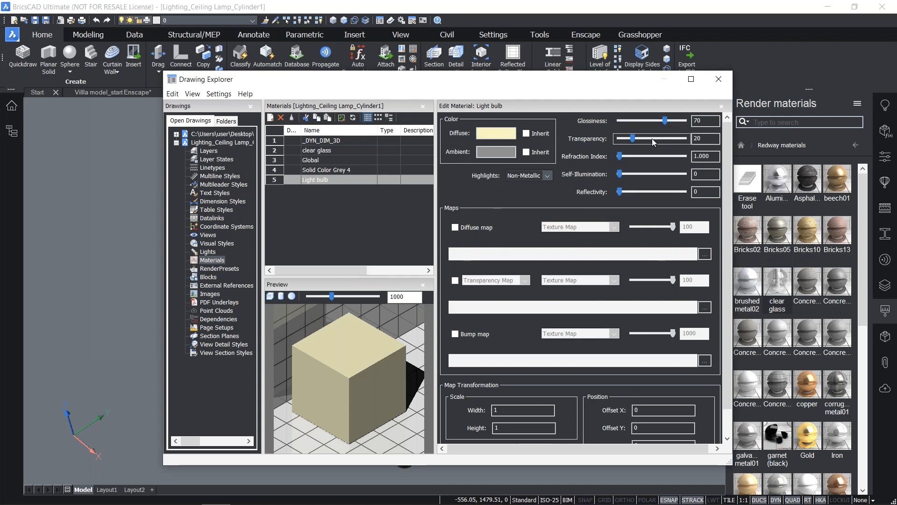
left_click(652, 139)
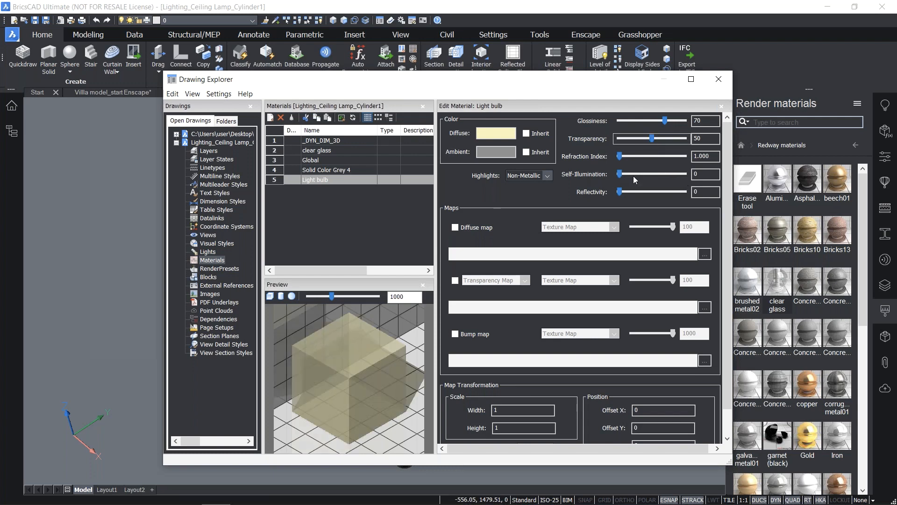
left_click(673, 174)
left_click(675, 174)
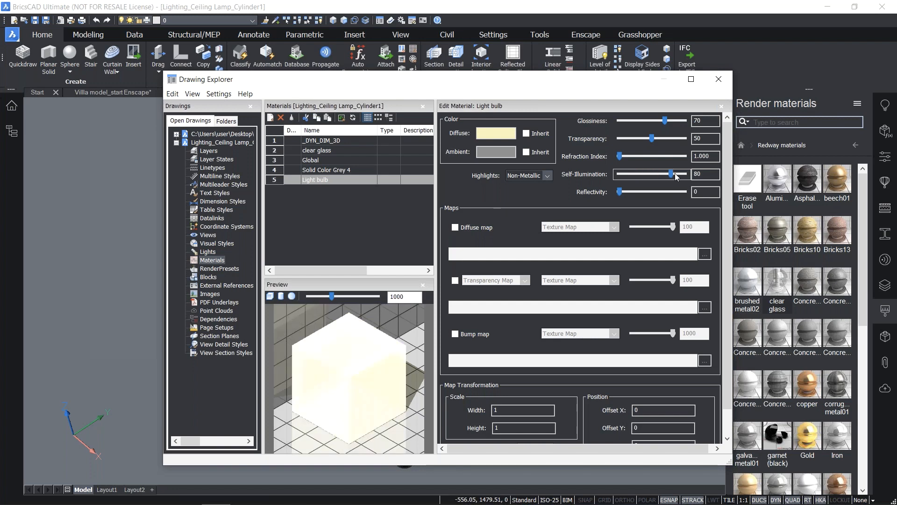
left_click(673, 175)
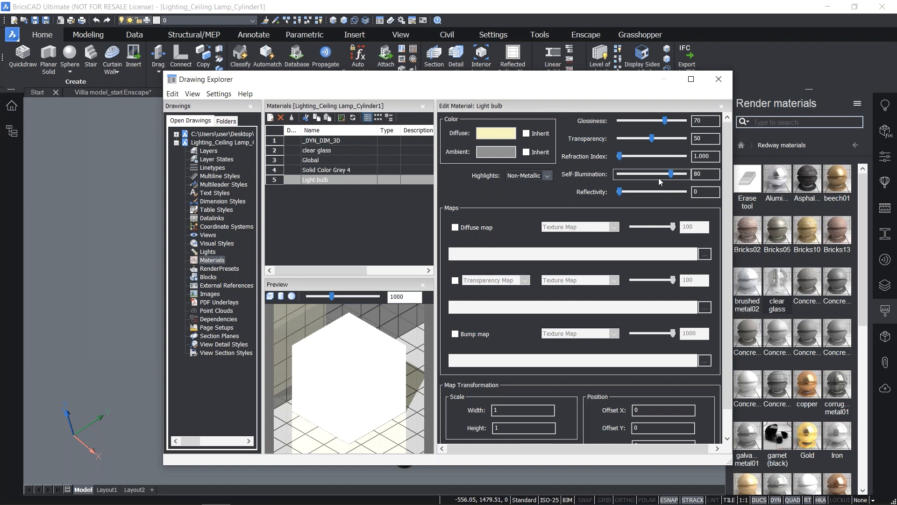
left_click(341, 118)
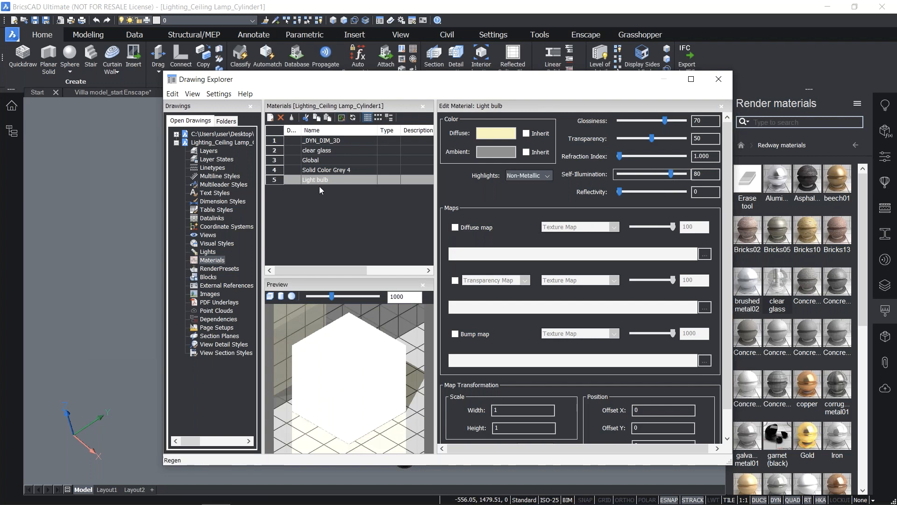
left_click(719, 78)
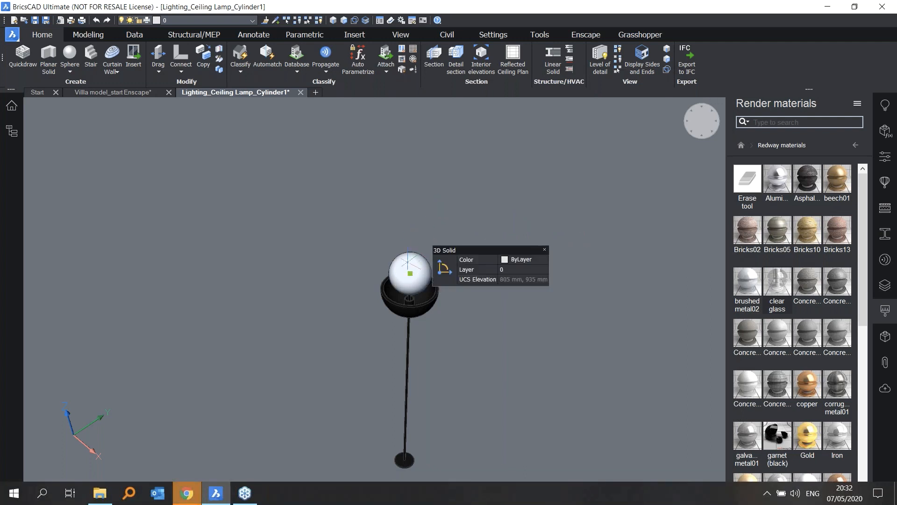
Assign the Light bulb material to the selected sphere in its properties and clear the selection
left_click(885, 156)
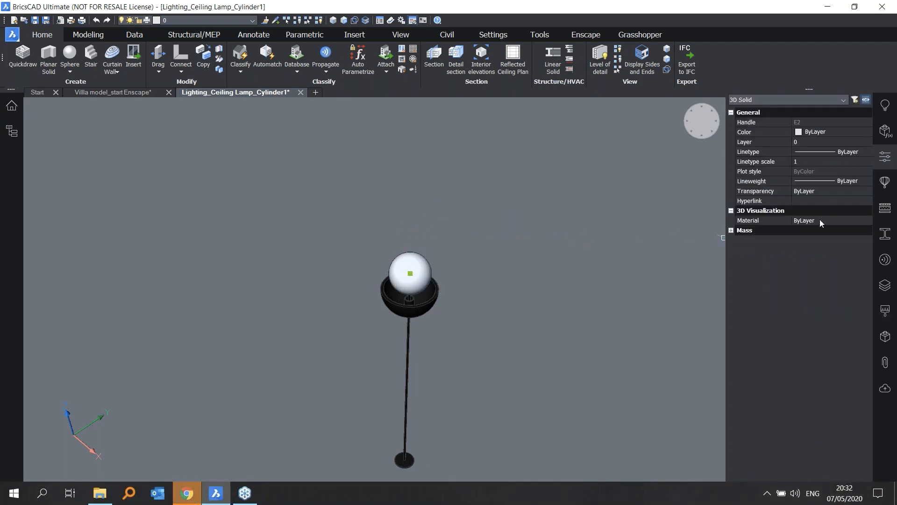
left_click(821, 222)
left_click(812, 280)
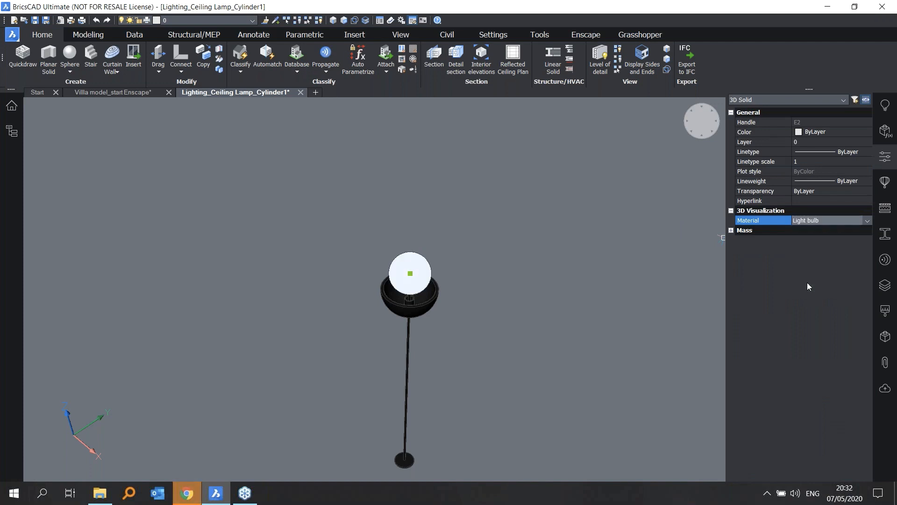
left_click(550, 350)
left_click(533, 340)
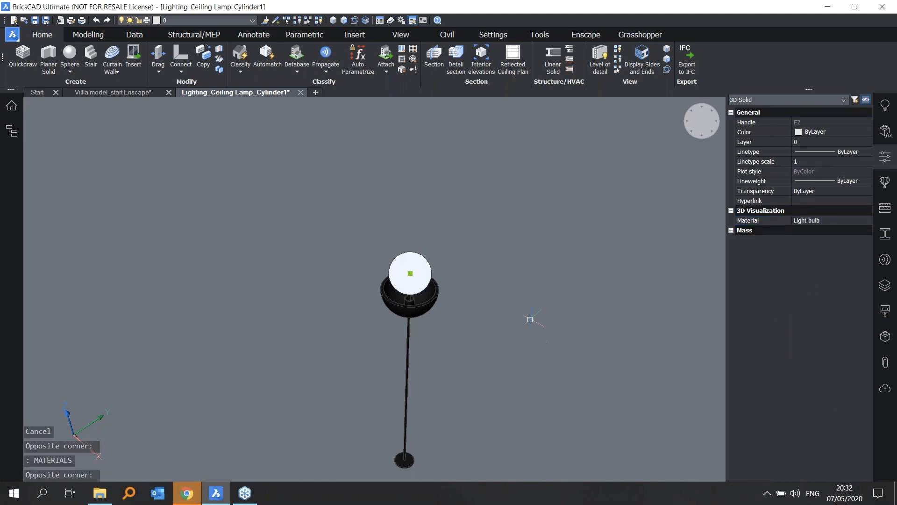
key("Escape")
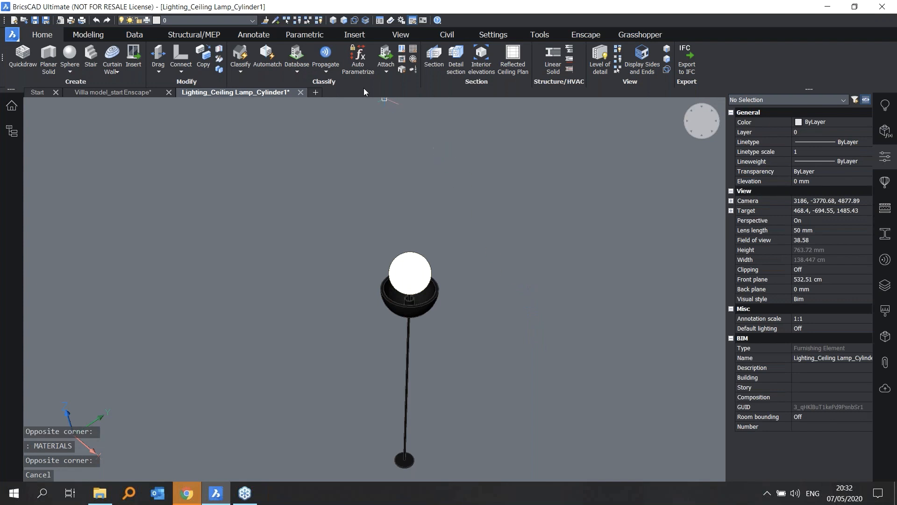
Show the hidden glass cylinder around the bulb again
left_click(369, 190)
left_click(368, 188)
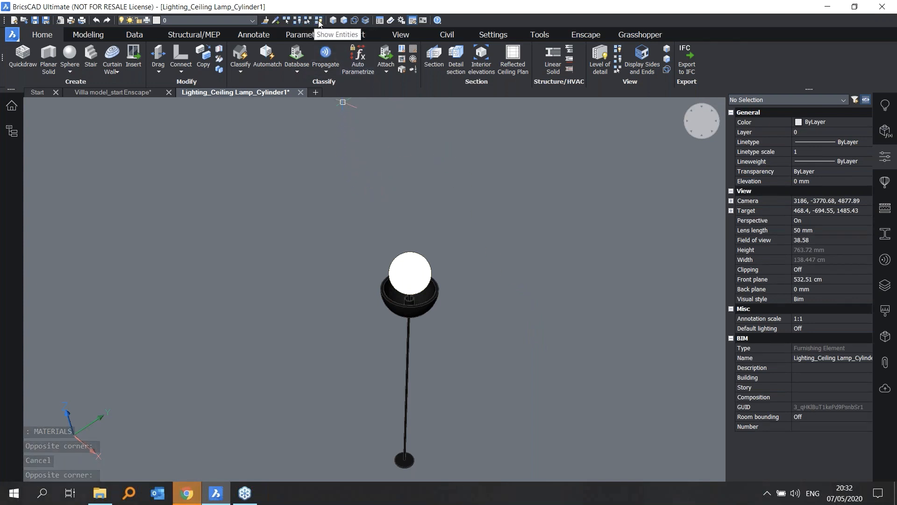
left_click(319, 21)
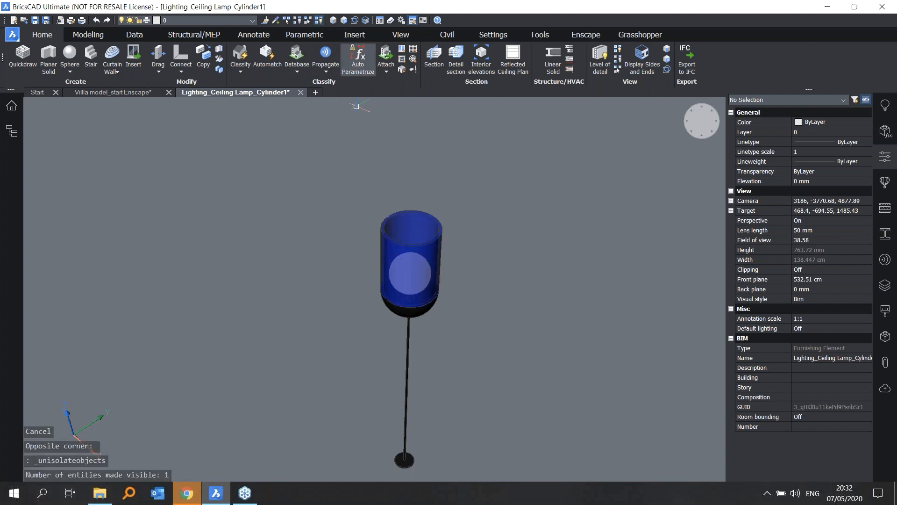
scroll(449, 270, "up", 3)
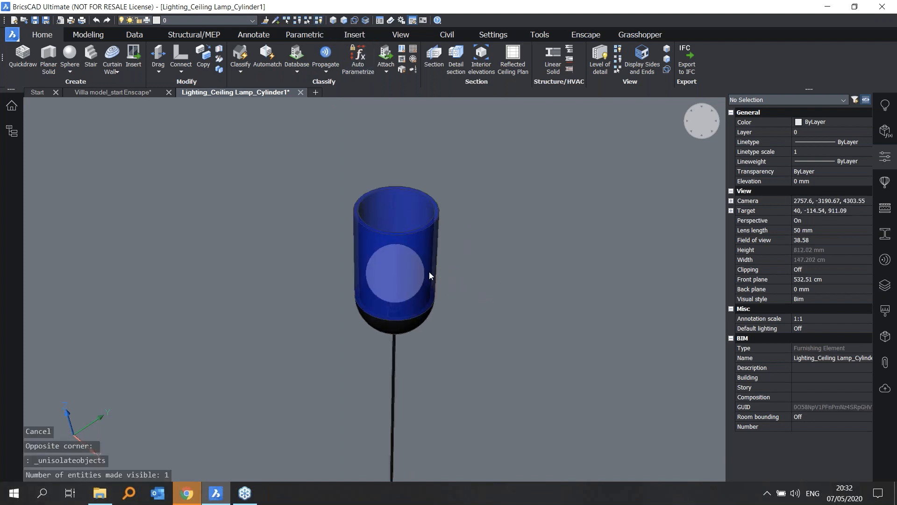
scroll(500, 303, "down", 2)
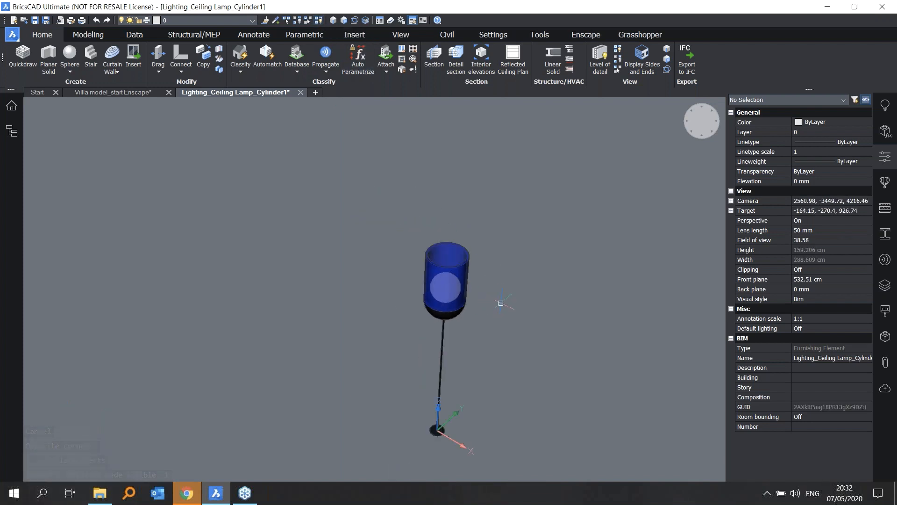
Save the lamp drawing to the Desktop as Lighting_Ceiling Lamp_Cylinder1.dwg and close it
key("ctrl+s")
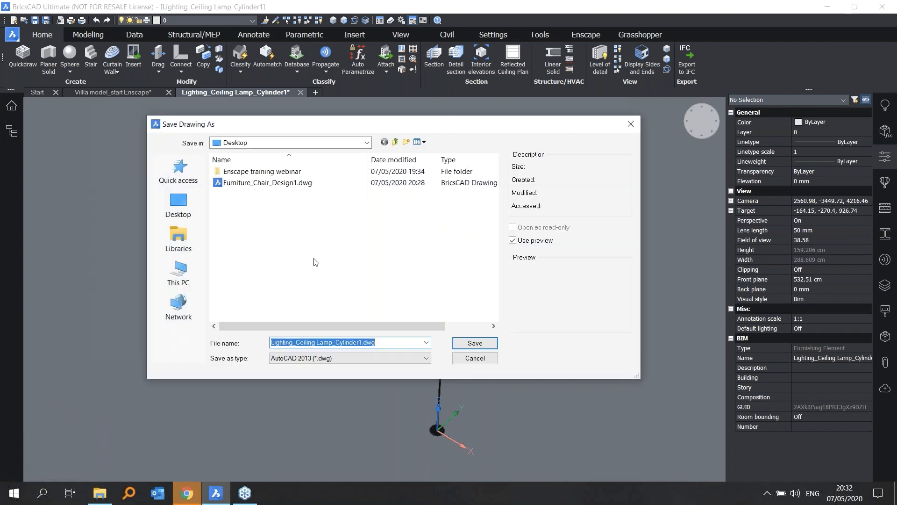
left_click(473, 344)
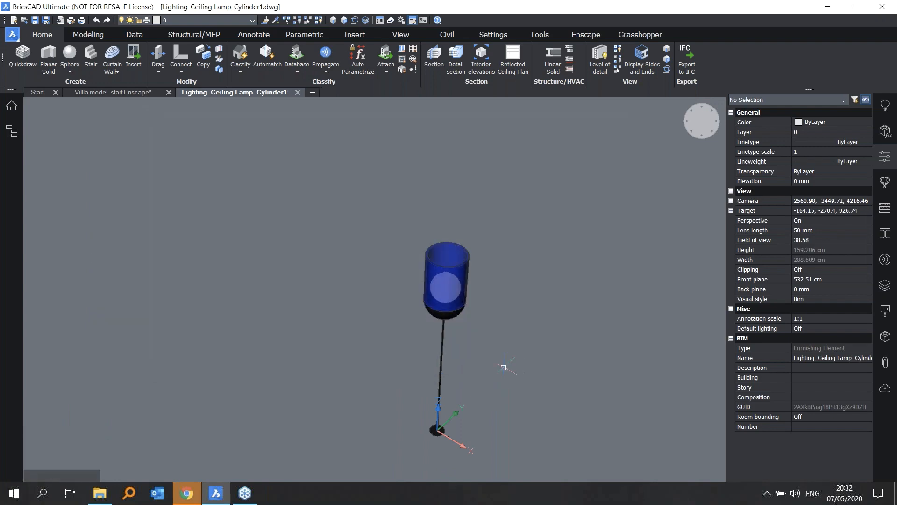
left_click(298, 92)
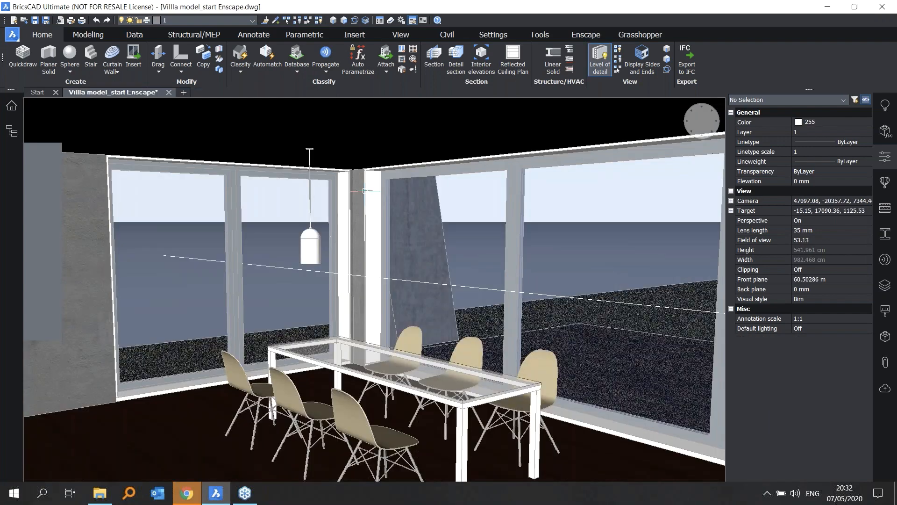
Replace the ceiling lamp in the villa's dining area with the component file Lighting_Ceiling Lamp_Cylinder1.dwg from the Desktop
mouse_move(307, 244)
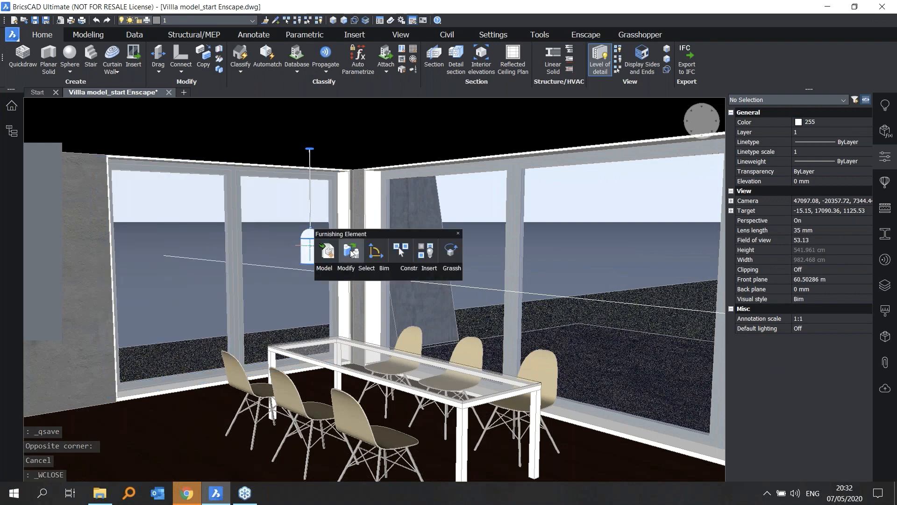
left_click(351, 253)
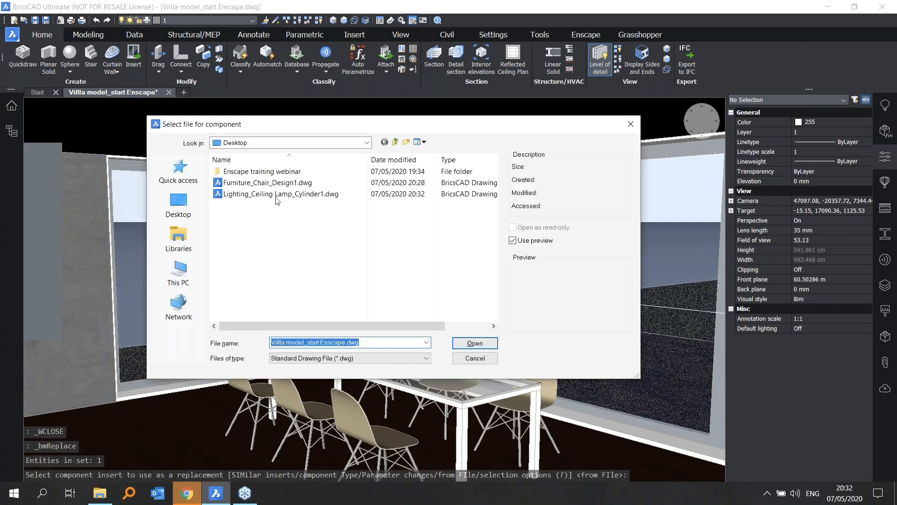
left_click(276, 195)
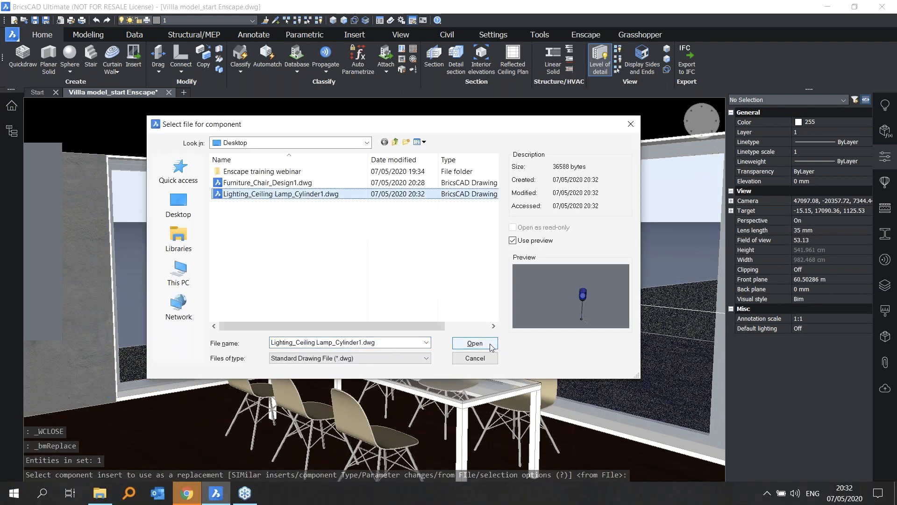
left_click(475, 343)
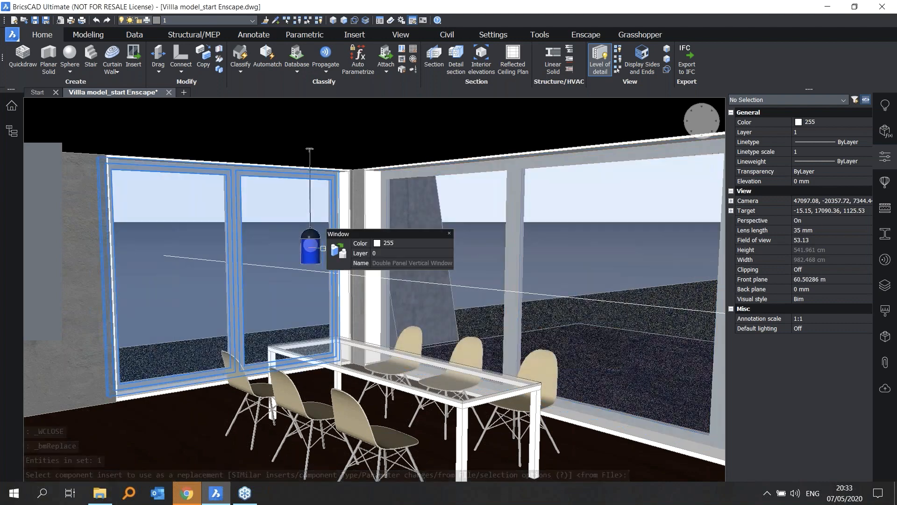
Copy the ceiling lamp 800 mm along the length of the dining table using the manipulator
middle_click_drag(322, 237, 365, 236, "shift")
left_click(364, 246)
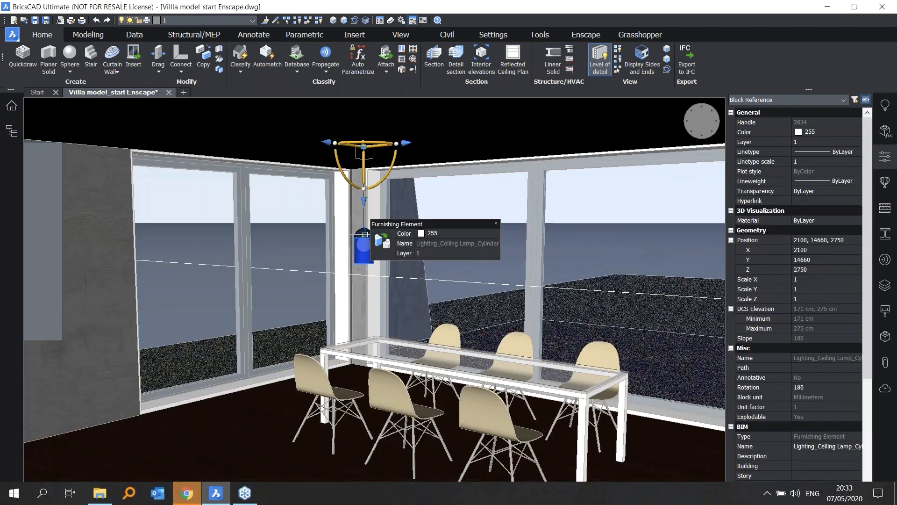
middle_click_drag(382, 203, 382, 181, "shift")
left_click(369, 130)
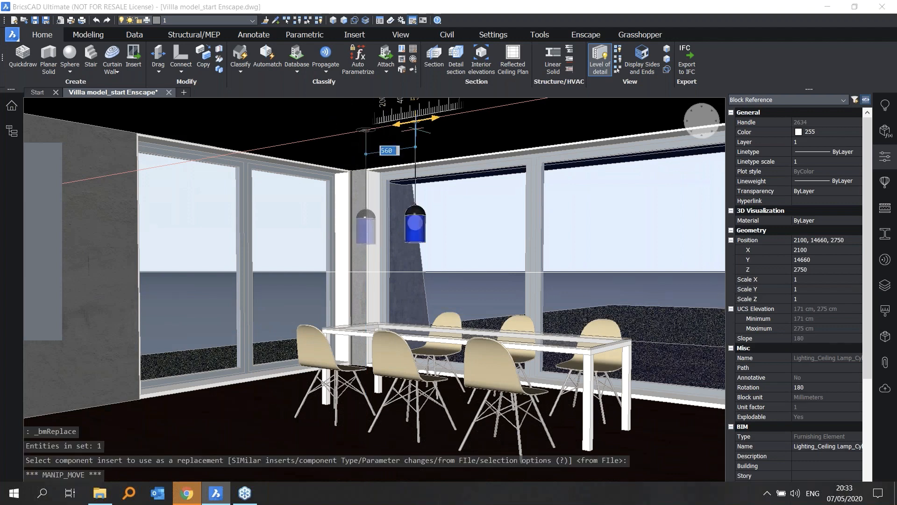
key("ctrl")
type("800")
key("Return")
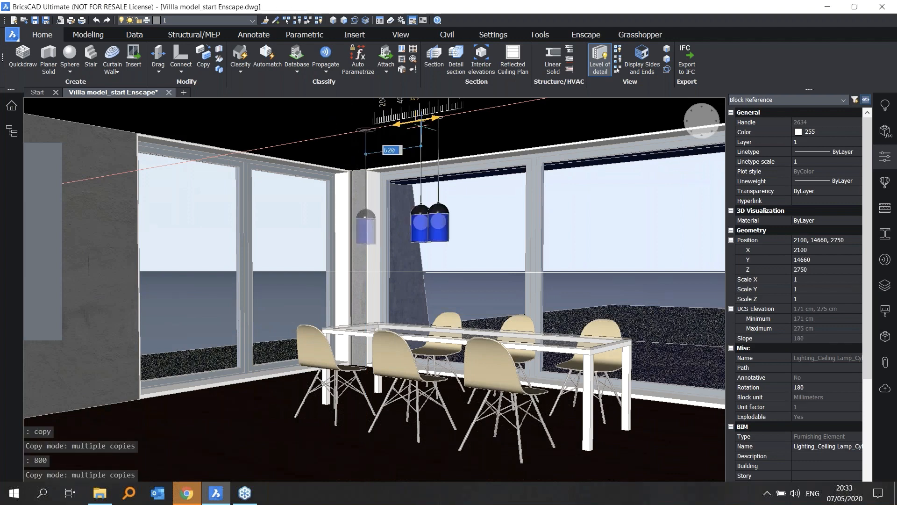
Switch to repeated copies to add a third lamp at the same spacing along the table, and hide the object properties
type("r")
key("Return")
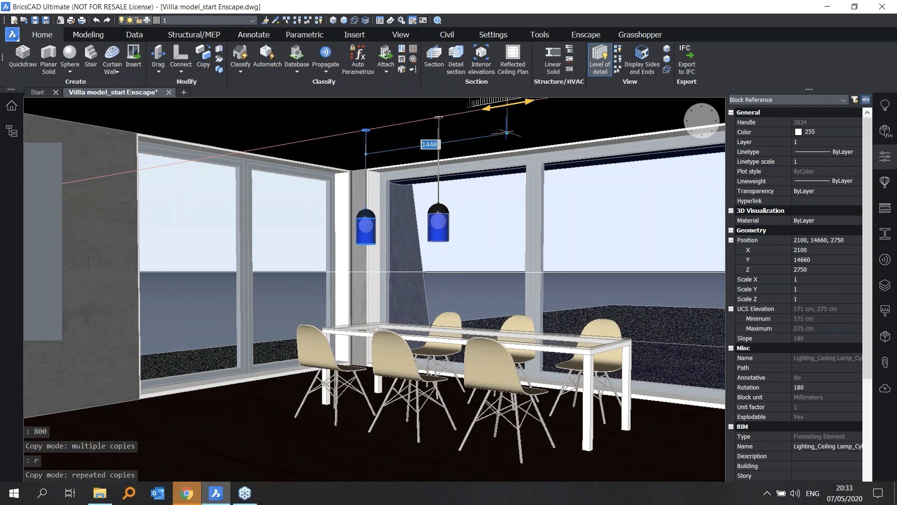
left_click(564, 127)
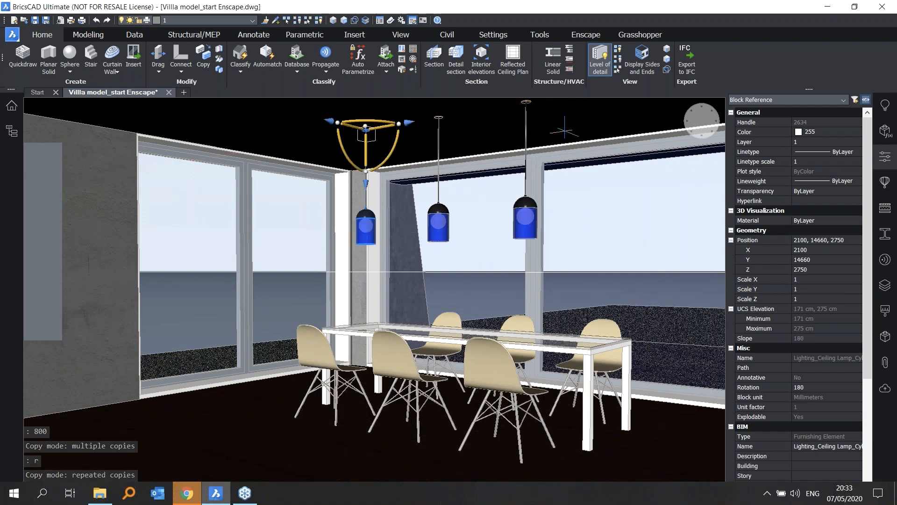
key("Escape")
middle_click_drag(444, 291, 445, 320, "shift")
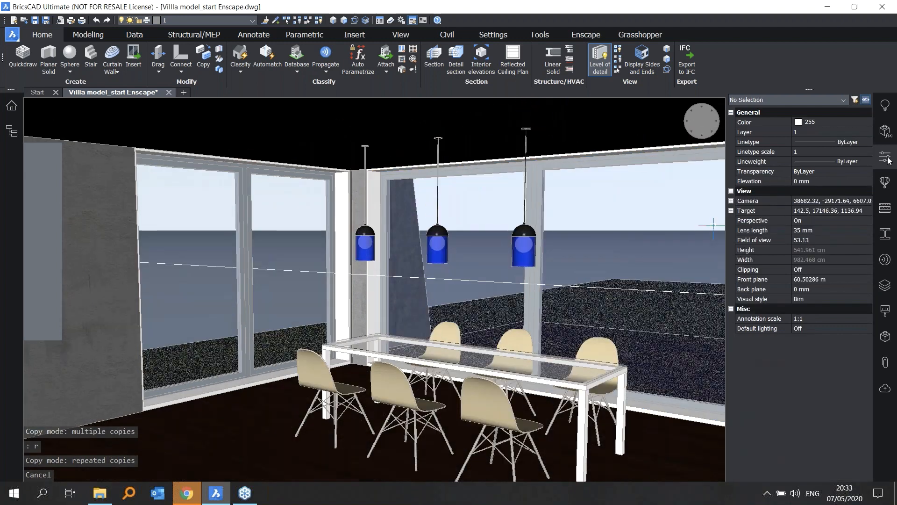
left_click(888, 159)
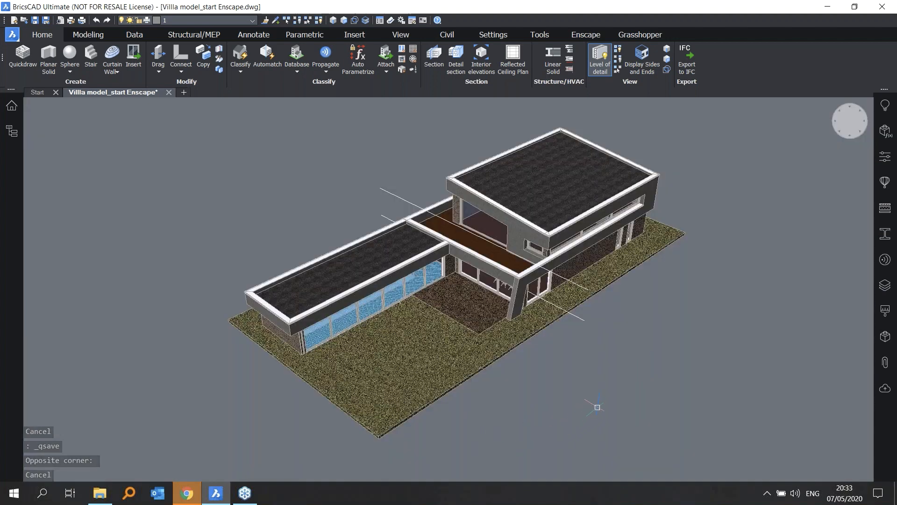
Start the Enscape renderer for the villa model and maximize its window
middle_click_drag(617, 399, 617, 391, "shift")
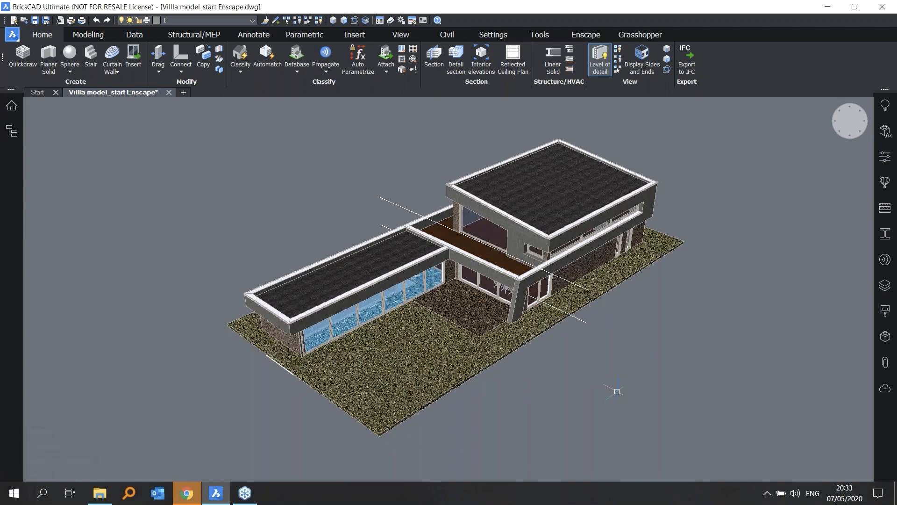
left_click(586, 35)
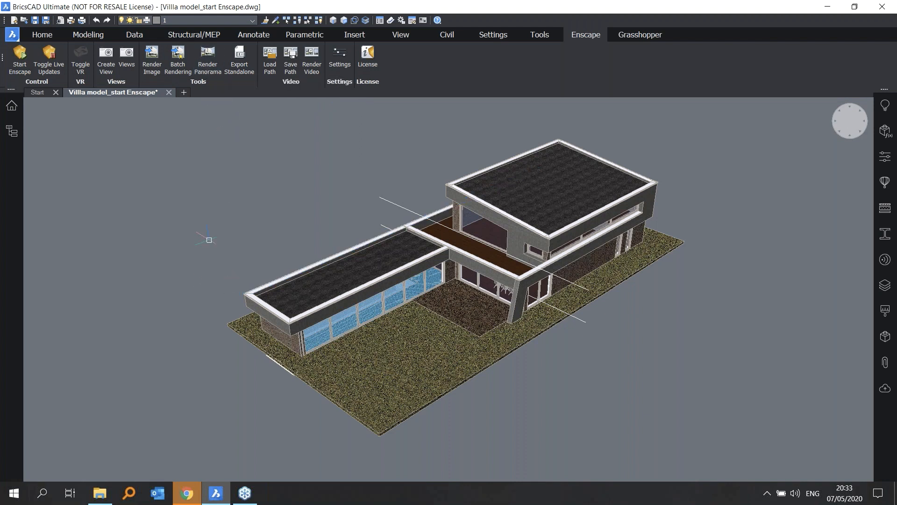
left_click(199, 230)
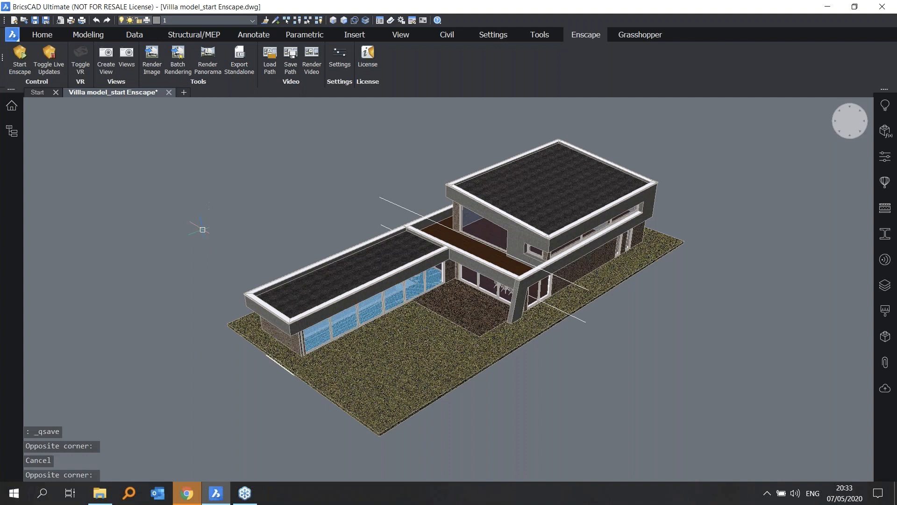
left_click(19, 58)
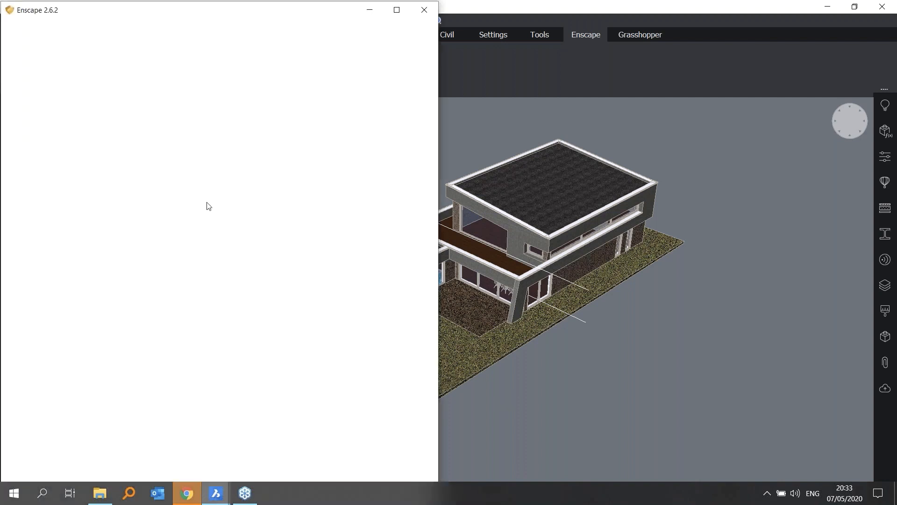
left_click(399, 14)
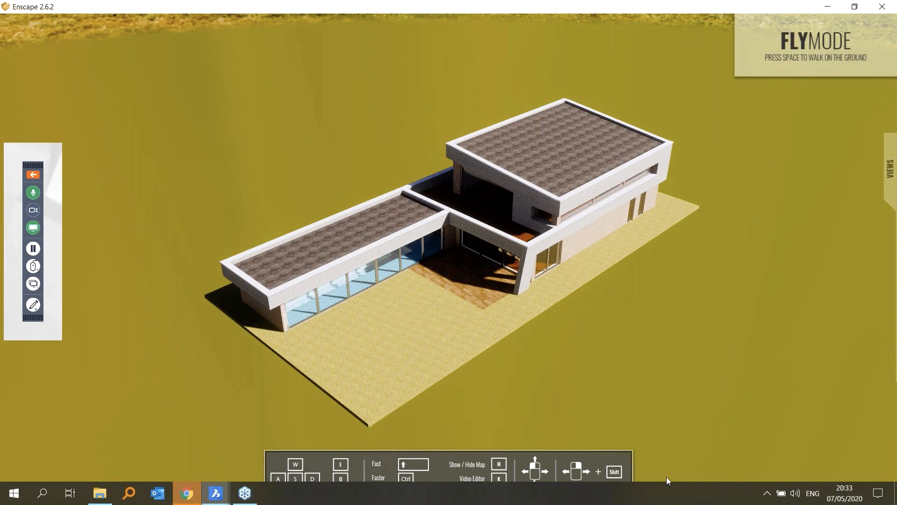
Load the saved view1 of the dining area in walk mode and hide the on-screen navigation help
mouse_move(889, 171)
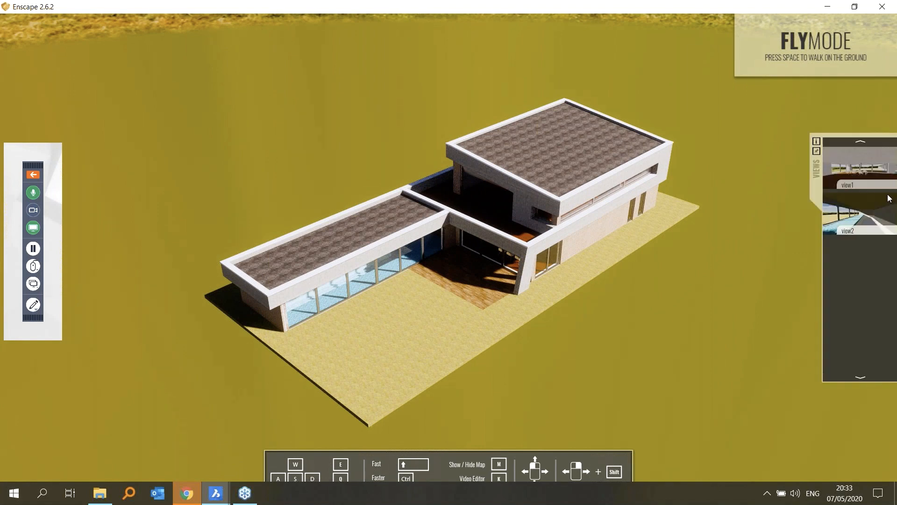
left_click(867, 177)
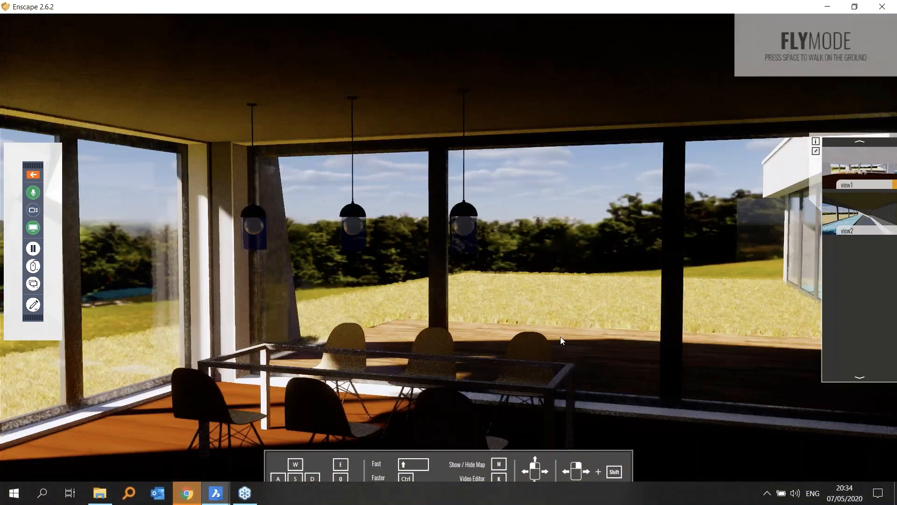
key("space")
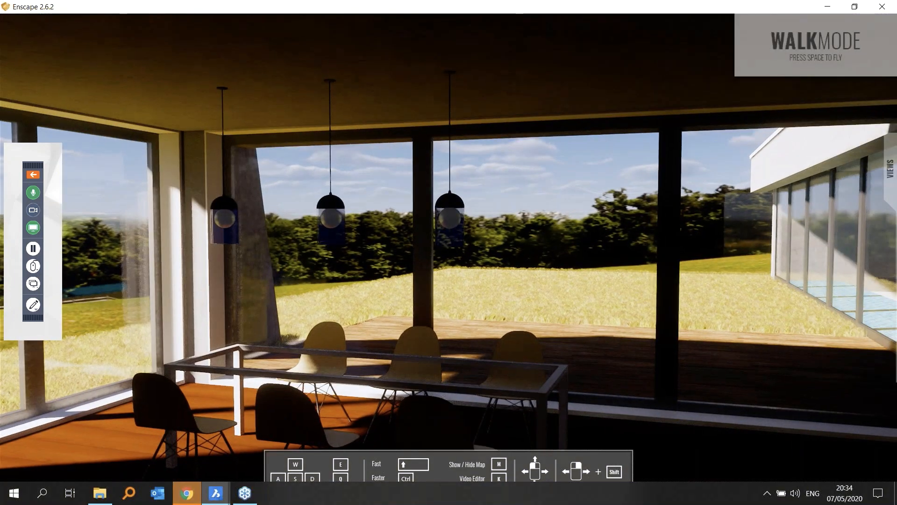
key("d")
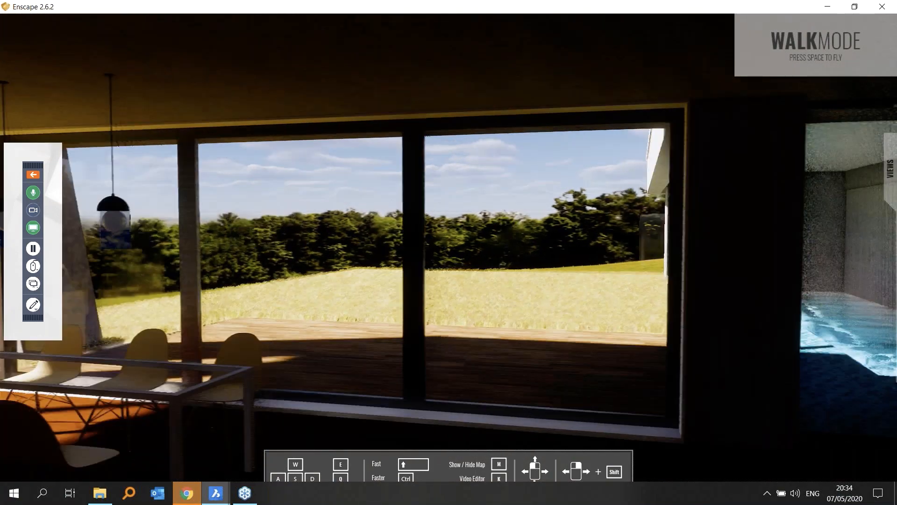
key("a")
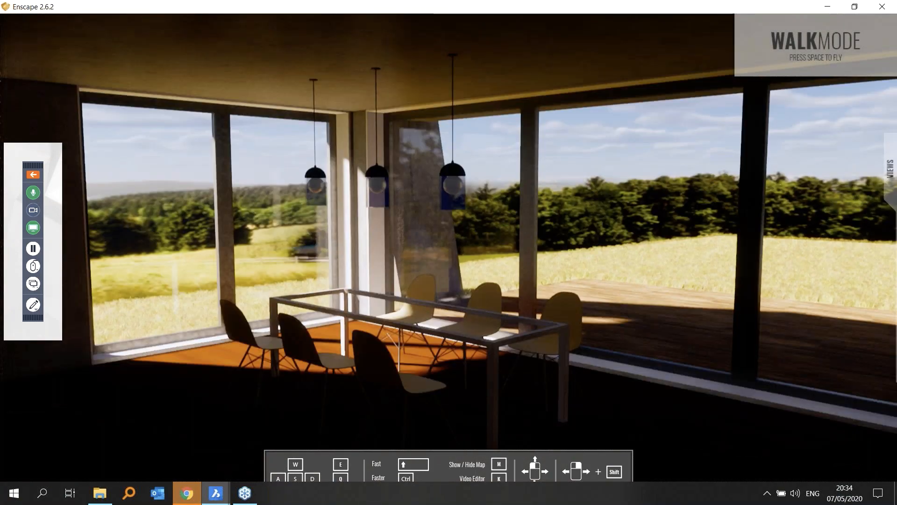
left_click_drag(519, 271, 489, 290)
key("h")
Frame the dining table with the three ceiling lamps and shift the time of day so sunlight falls across the table and chairs
key("w")
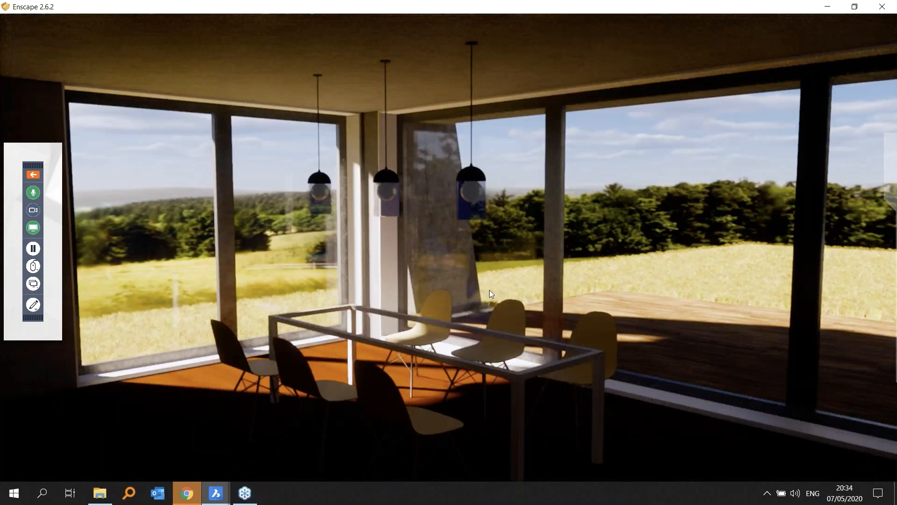
key("d")
left_click_drag(433, 298, 362, 299)
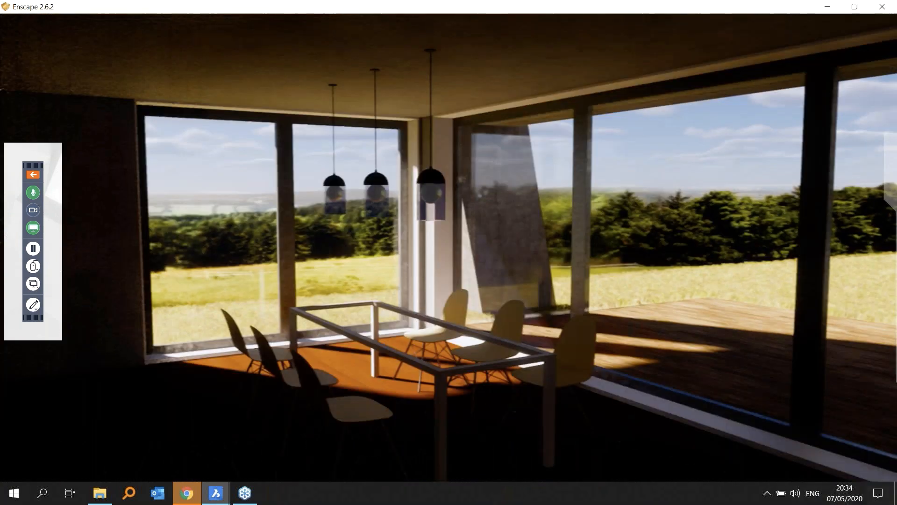
left_click_drag(444, 297, 418, 295)
key("s")
key("d")
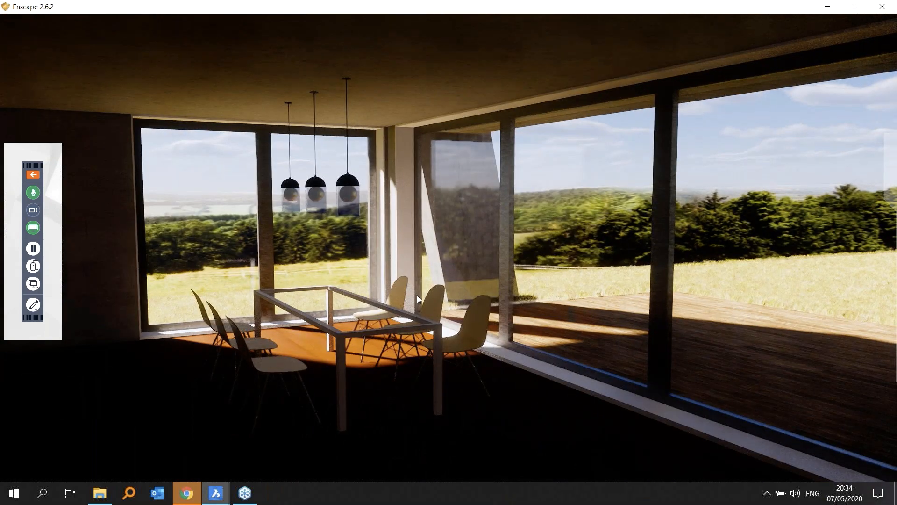
key("w")
key("a")
right_click_drag(416, 295, 430, 292, "shift")
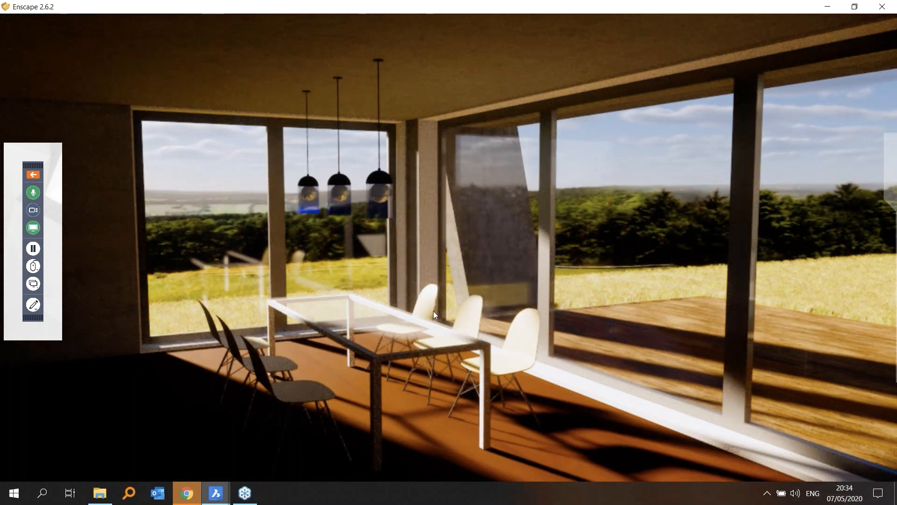
left_click_drag(433, 311, 448, 297)
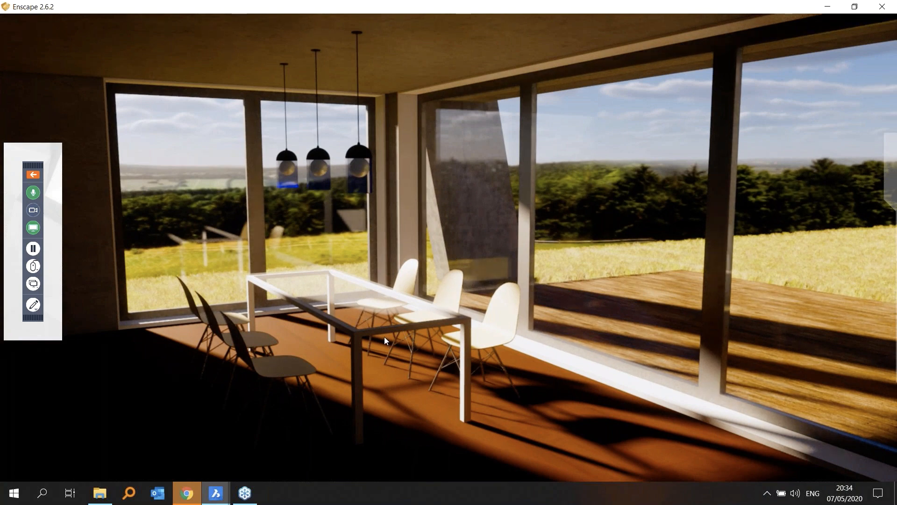
Switch to BricsCAD and render the current Enscape view to the Desktop as screenshot.png
left_click(221, 495)
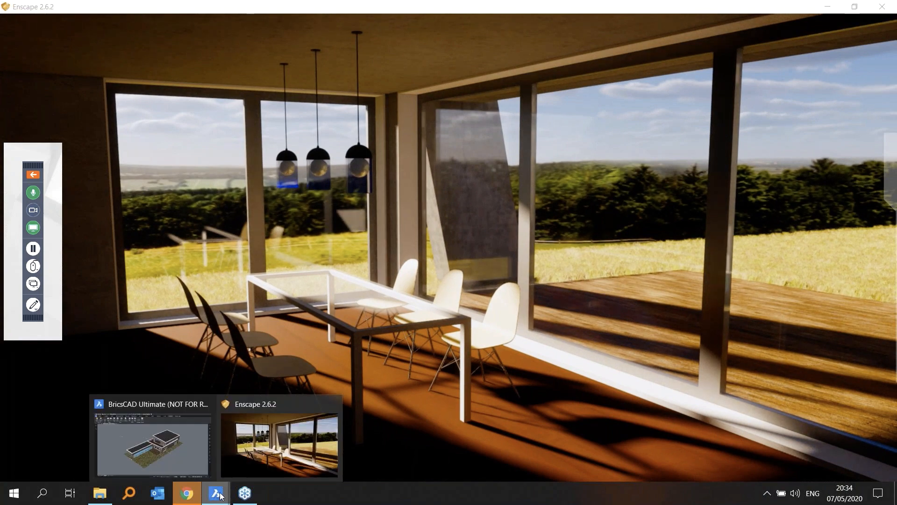
left_click(178, 459)
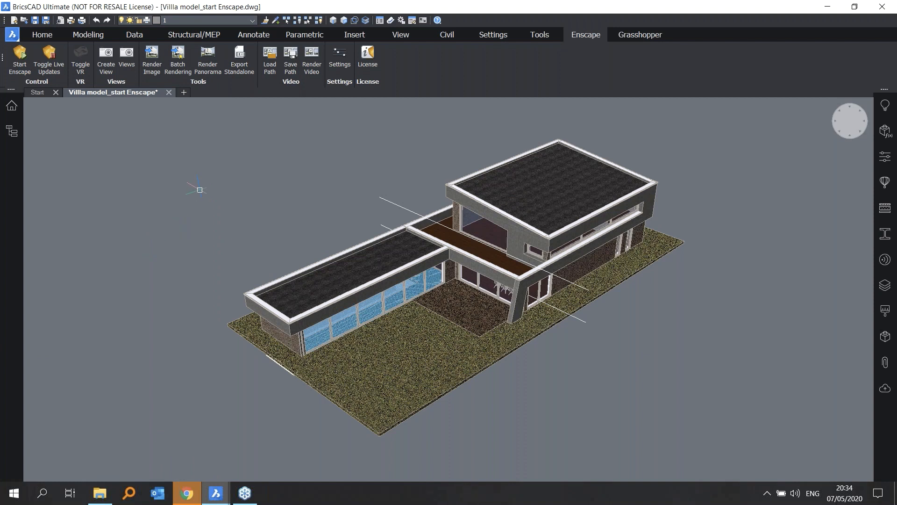
left_click(152, 58)
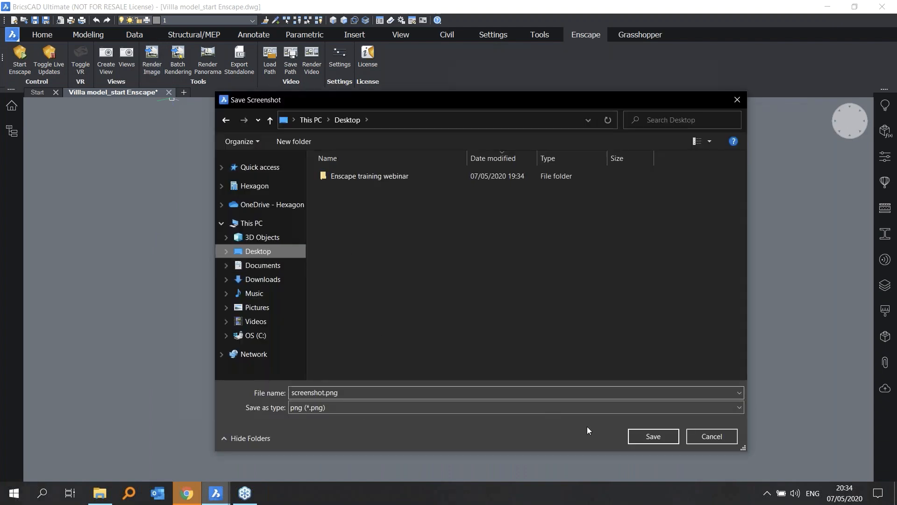
left_click(652, 435)
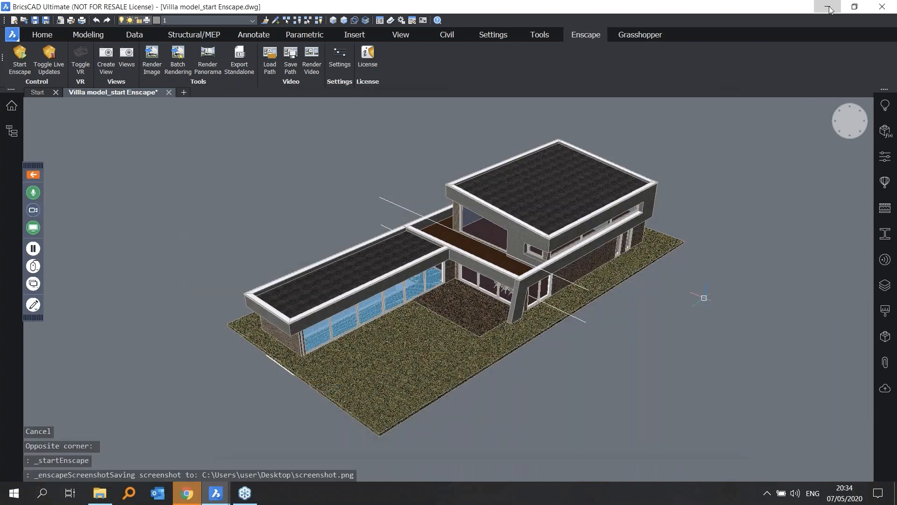
Open the rendered image screenshot.png from the Desktop to check it, and close the viewer
left_click(828, 7)
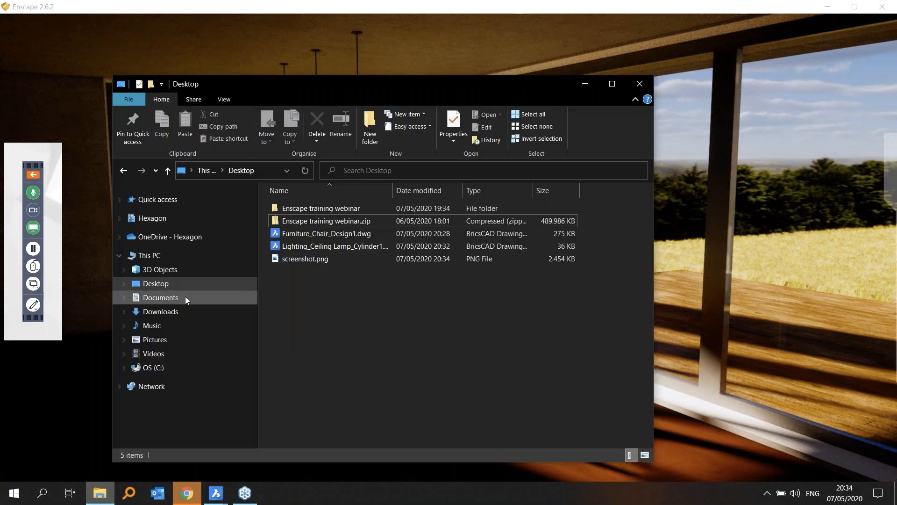
double_click(312, 259)
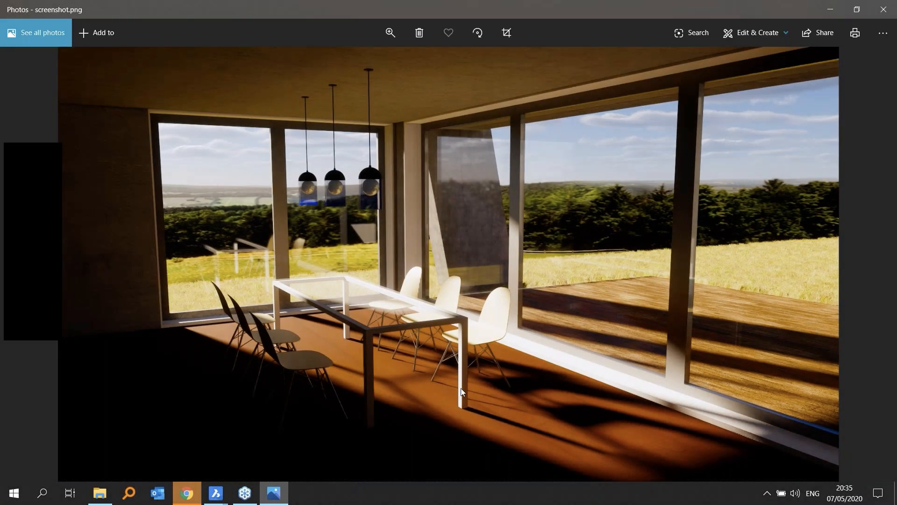
left_click(886, 14)
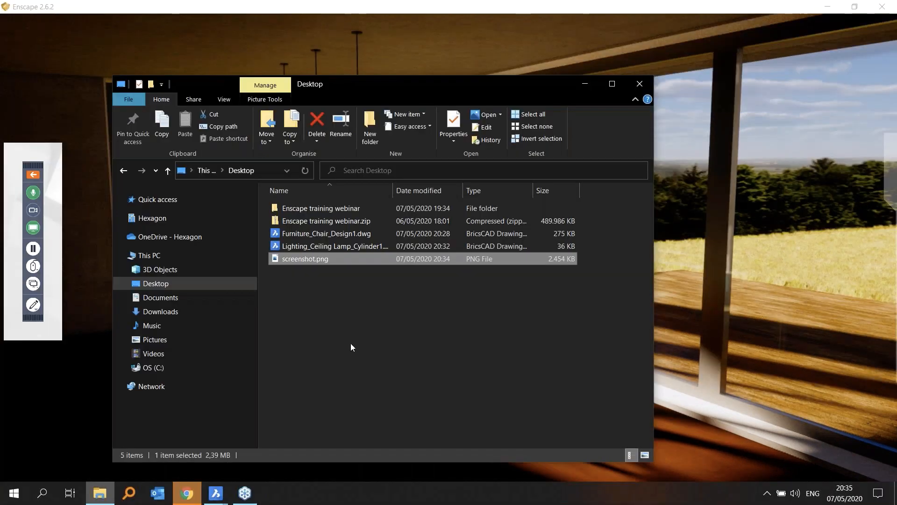
Return to the Enscape window and walk from the dining area out onto the wooden terrace
mouse_move(216, 492)
left_click(195, 466)
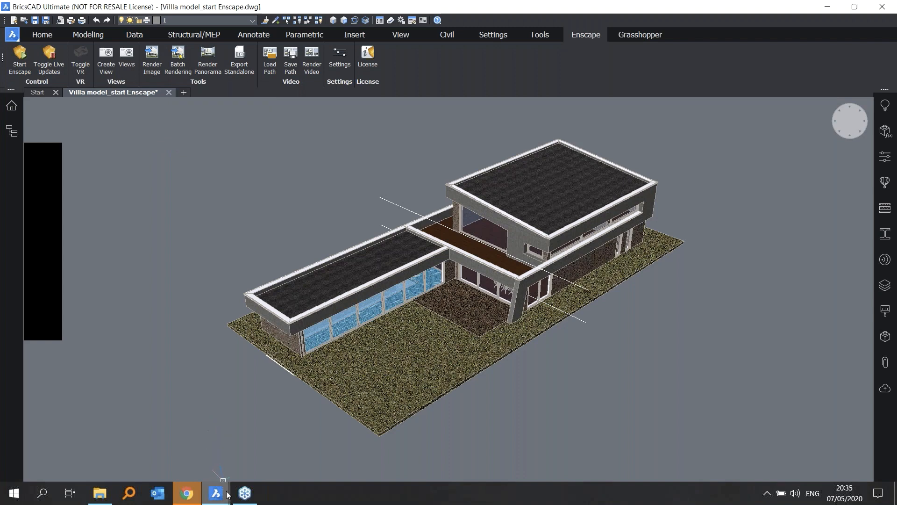
mouse_move(227, 494)
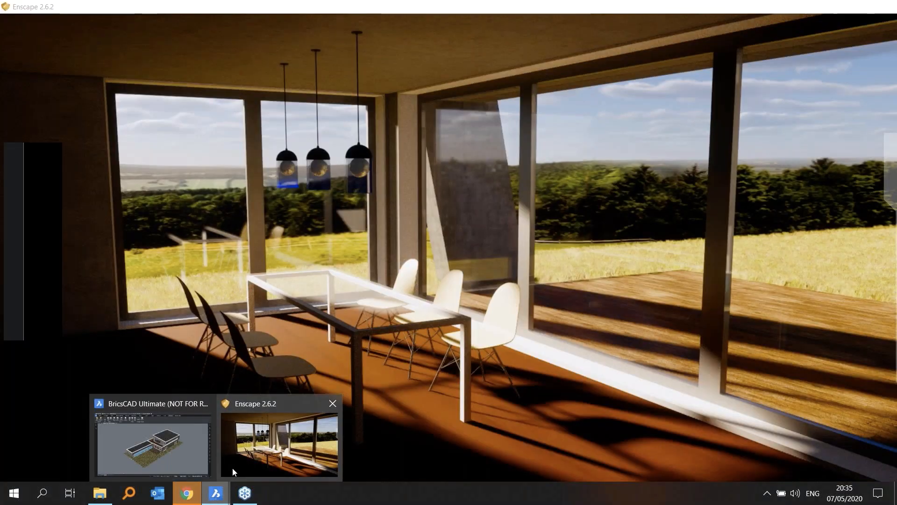
left_click(232, 468)
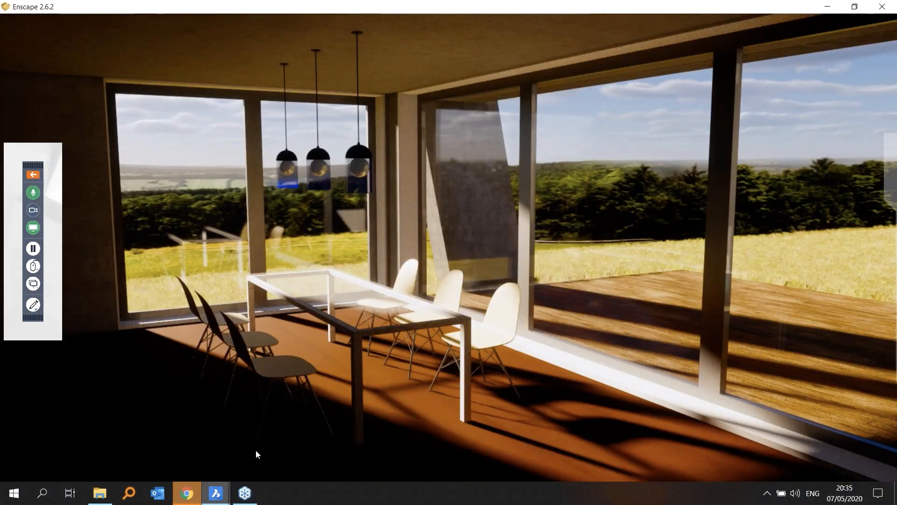
mouse_move(856, 199)
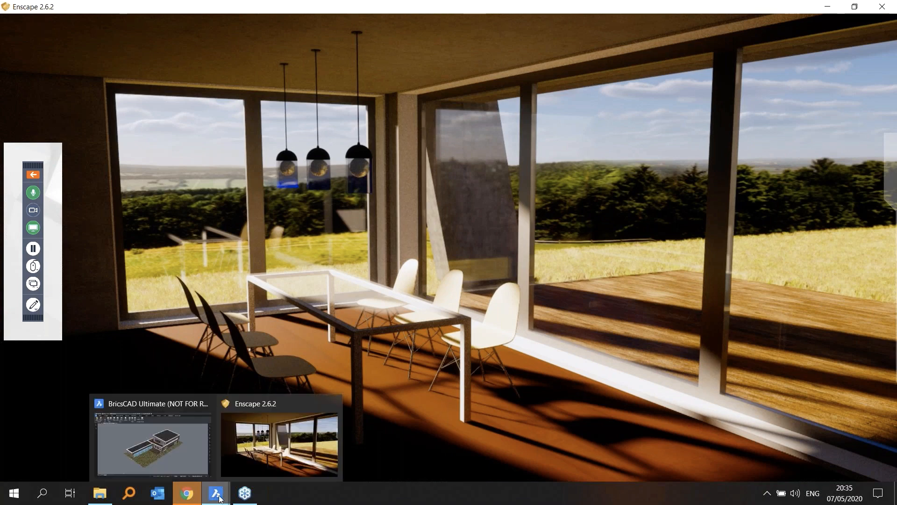
left_click_drag(317, 428, 520, 391)
scroll(521, 391, "up", 2)
scroll(521, 391, "up", 2)
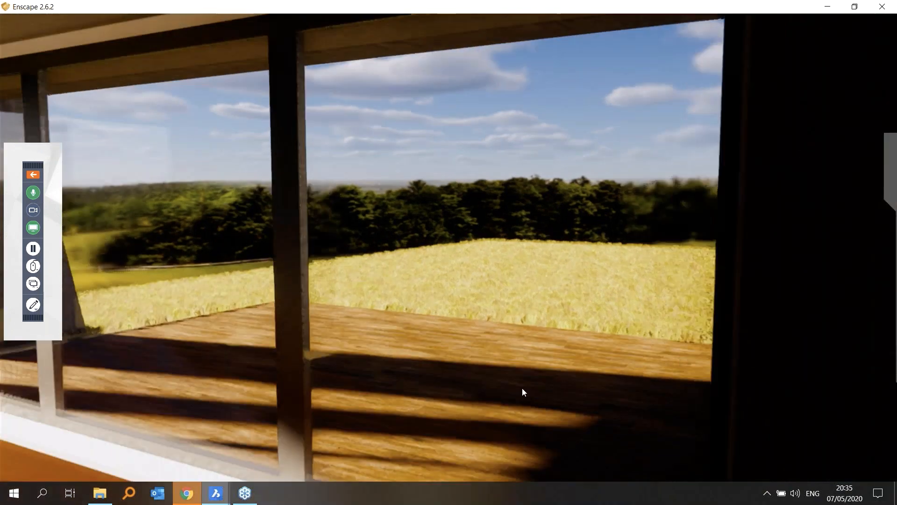
scroll(522, 388, "up", 3)
scroll(525, 388, "up", 3)
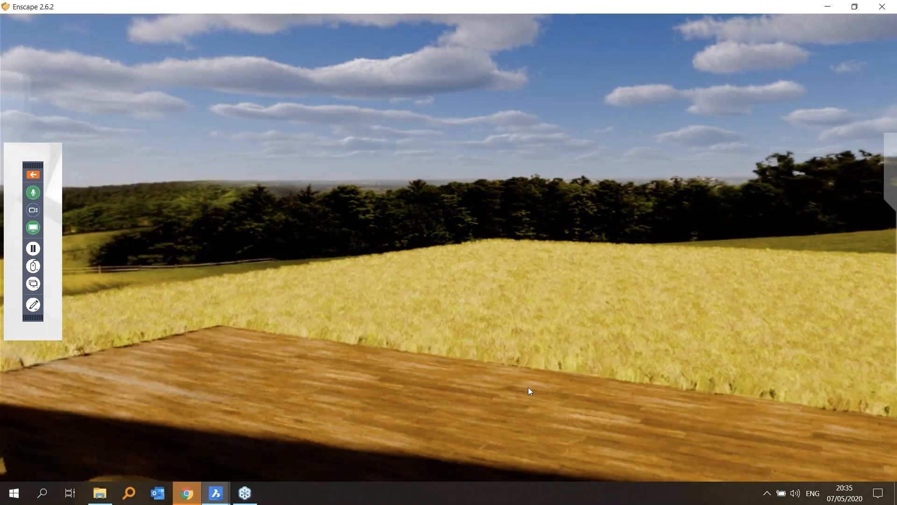
scroll(528, 387, "up", 2)
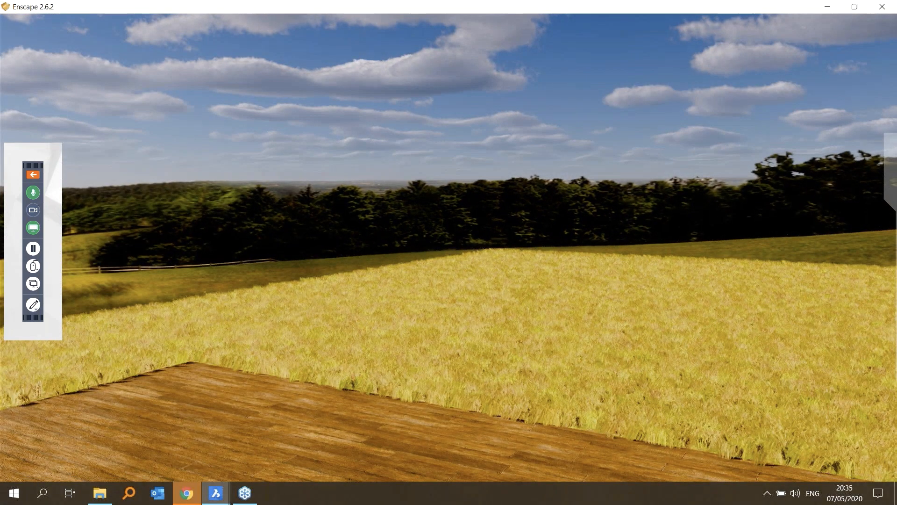
Examine the dining area and its ceiling lamps through the windows from the terrace
left_click_drag(528, 387, 464, 354)
key("d")
key("s")
key("d")
key("d")
key("d")
key("d")
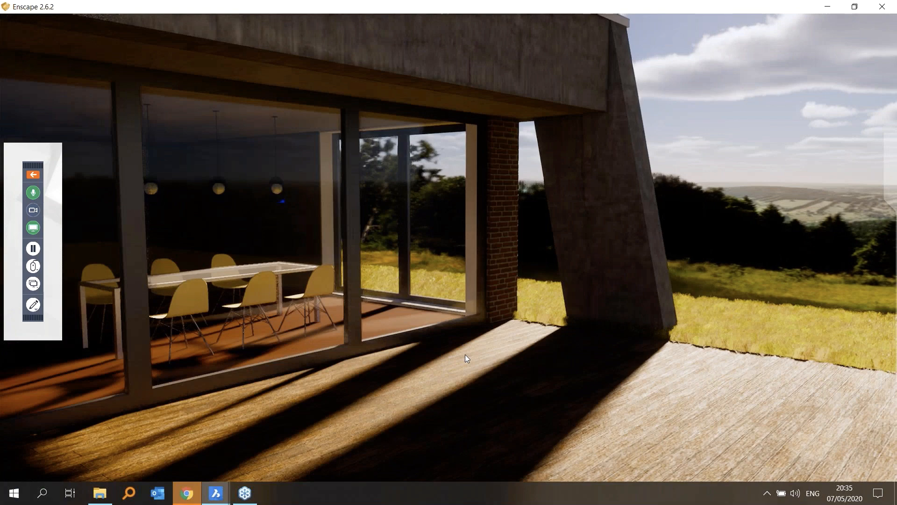
key("d")
left_click_drag(464, 354, 453, 349)
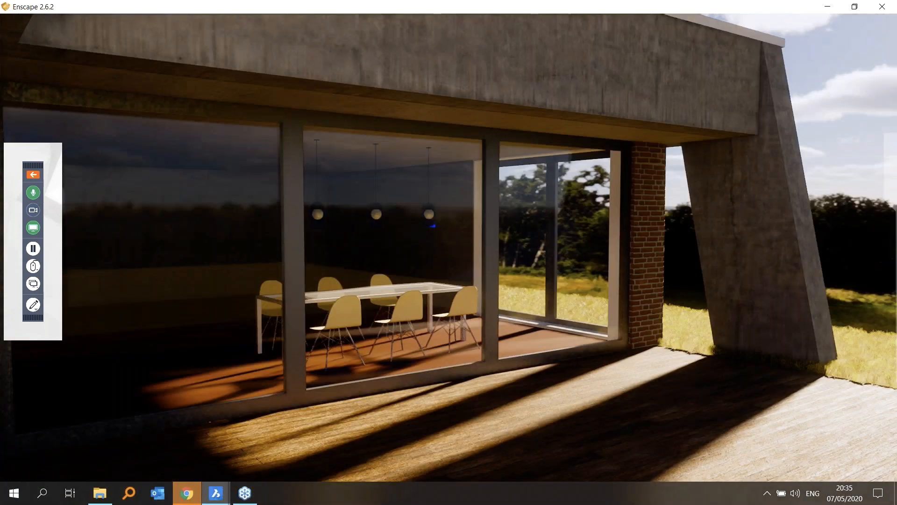
key("d")
key("d")
key("d")
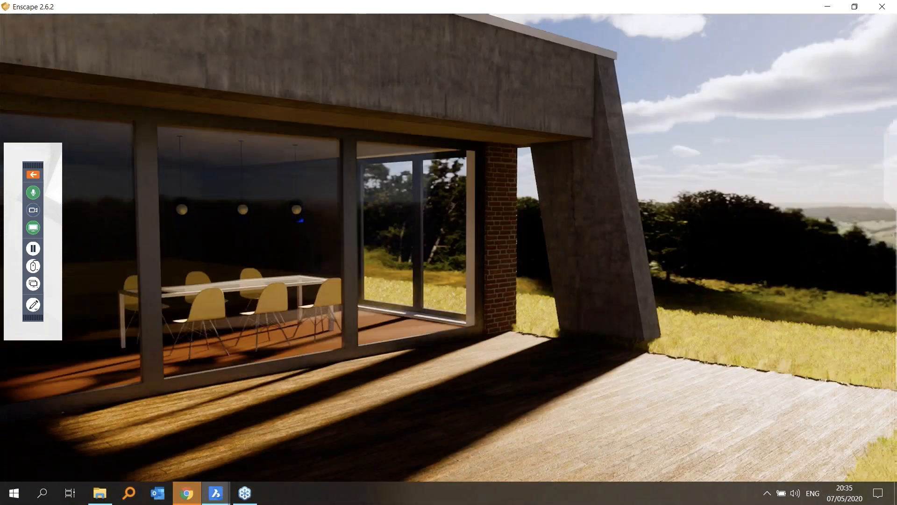
left_click_drag(470, 341, 471, 334)
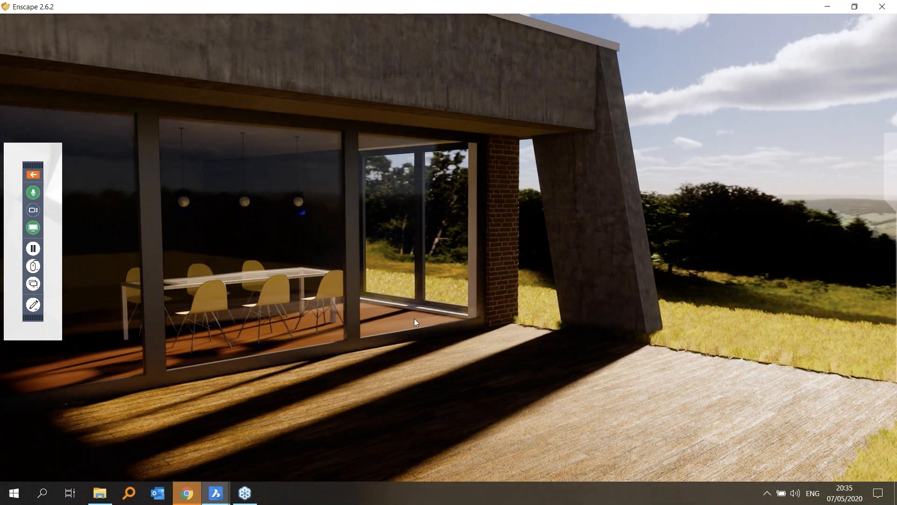
left_click_drag(414, 318, 400, 229)
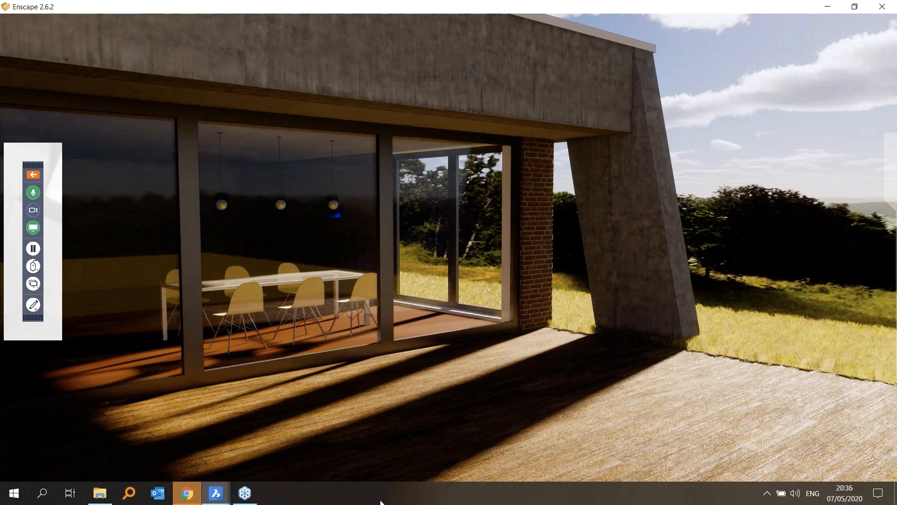
left_click(187, 493)
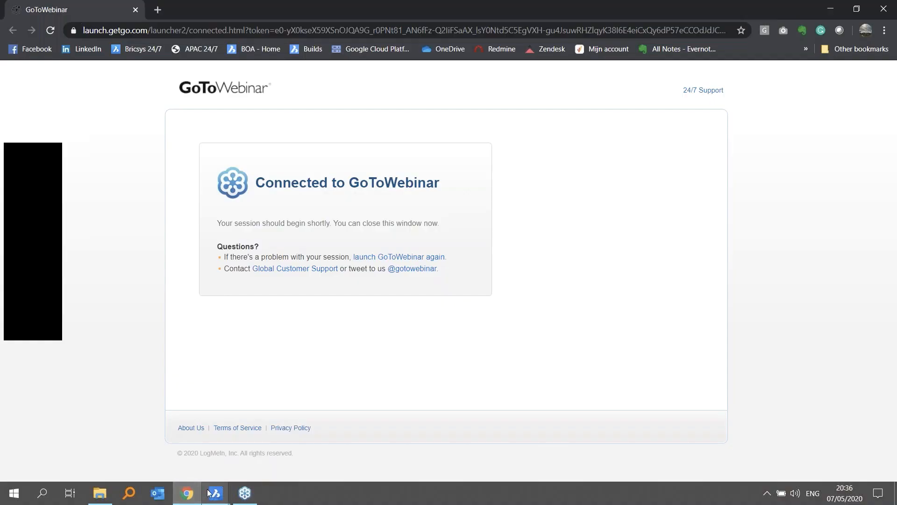
Return to the Enscape video editor and add two keyframes from the current terrace view to the camera path
mouse_move(215, 493)
left_click(251, 457)
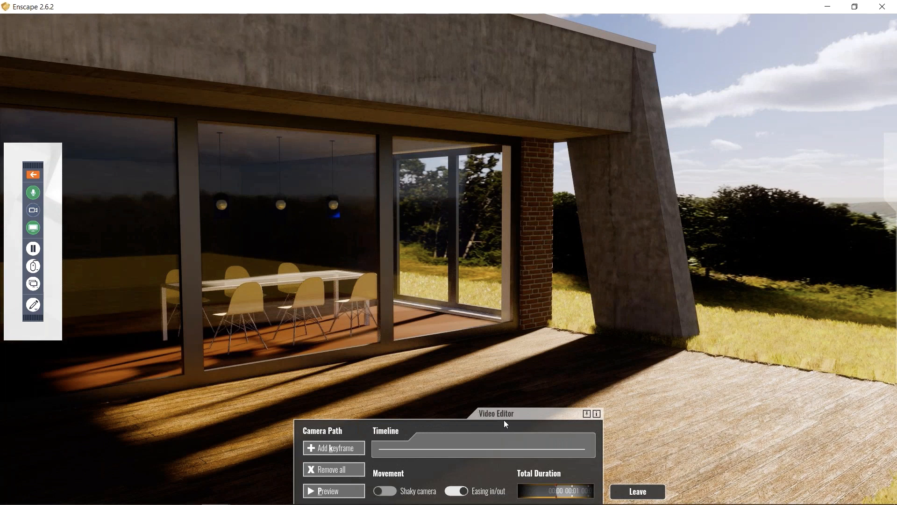
left_click(327, 449)
key("k")
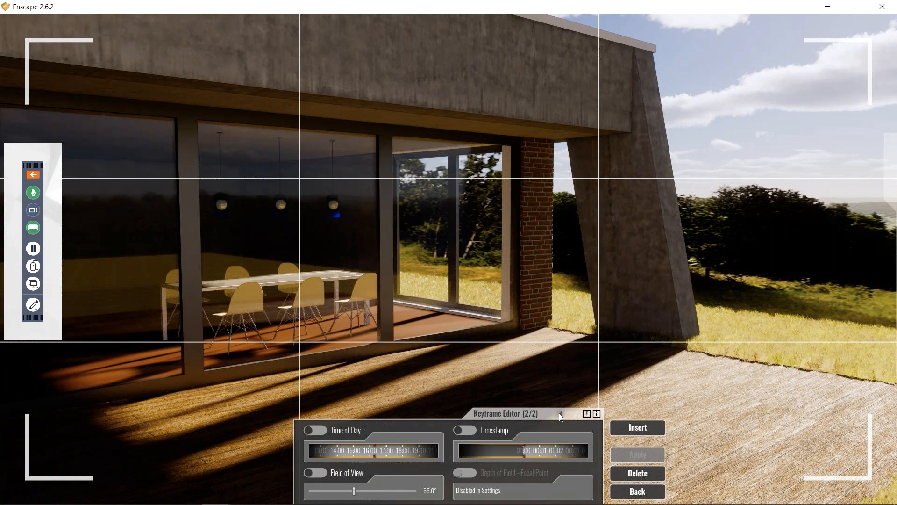
Set the first keyframe's time of day to about 13:00 and apply it
key("j")
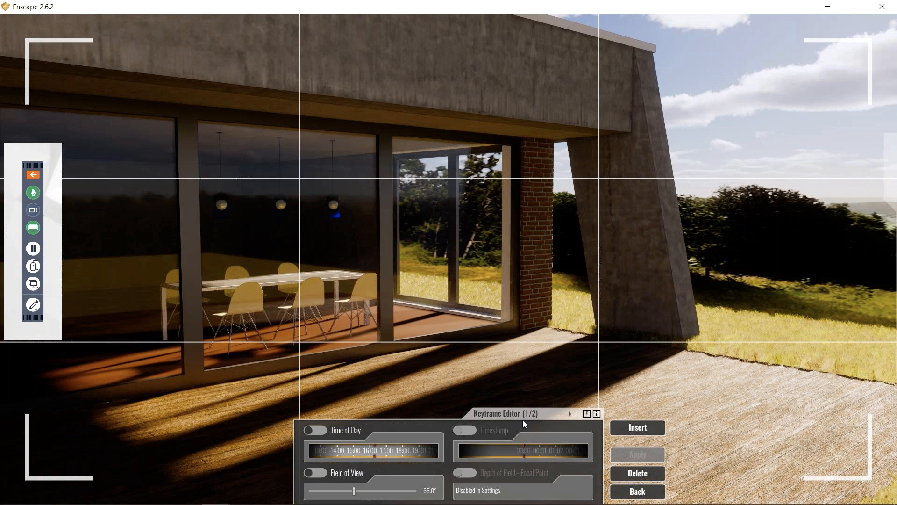
left_click_drag(365, 453, 415, 453)
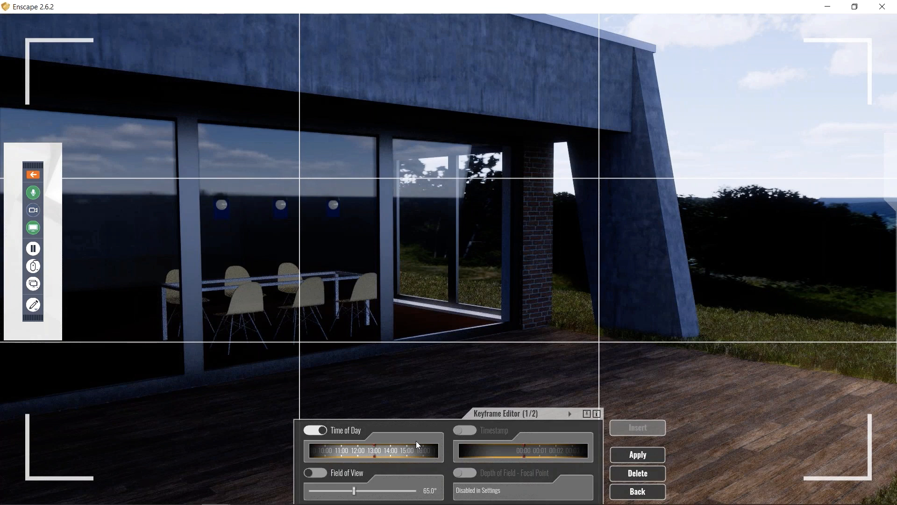
left_click(623, 456)
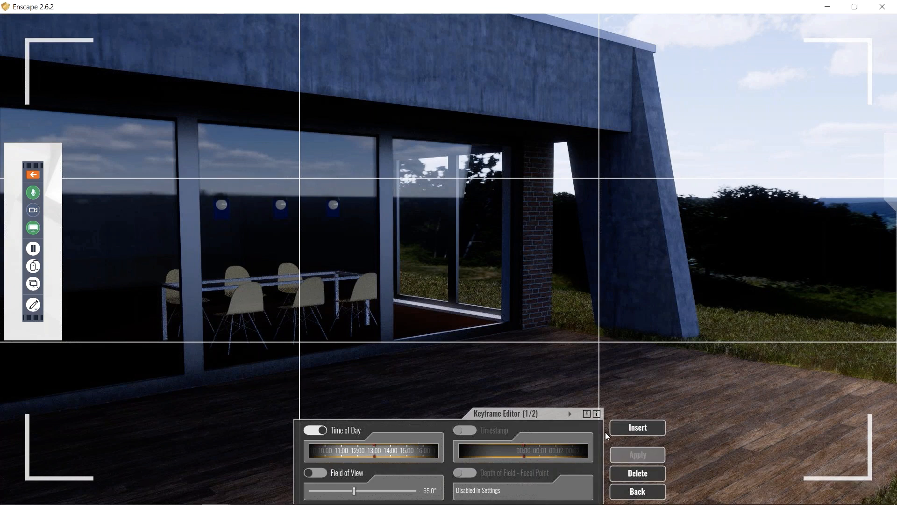
Give the second keyframe a time of day of about 18:00 and a timestamp of about 8 seconds, apply, and leave the keyframe editor
left_click(571, 416)
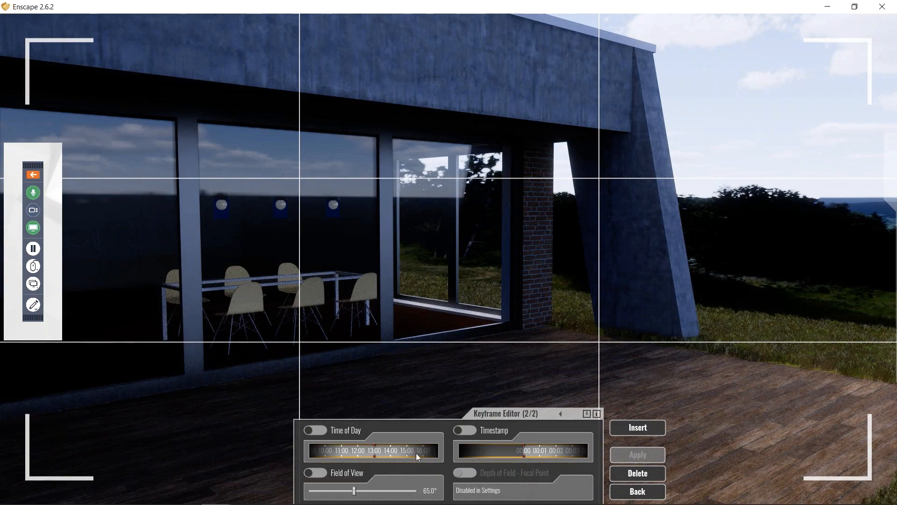
left_click_drag(417, 456, 354, 450)
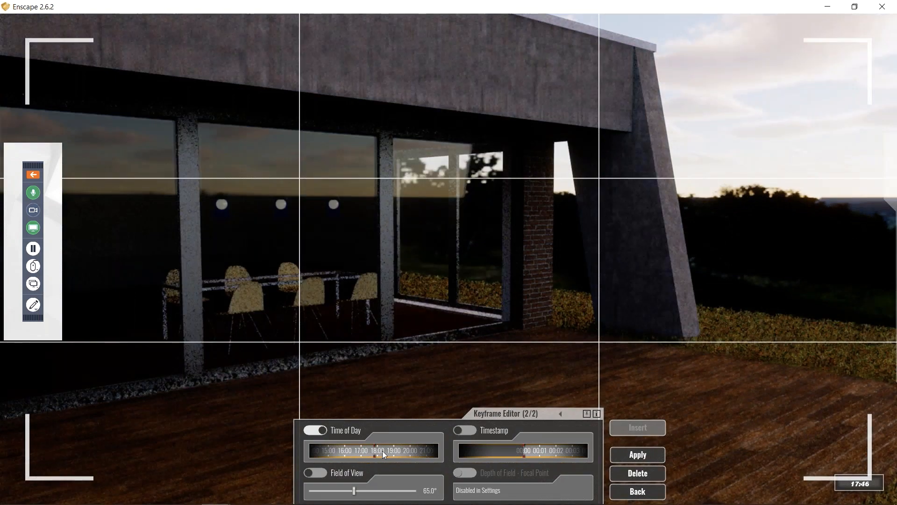
left_click_drag(383, 450, 358, 450)
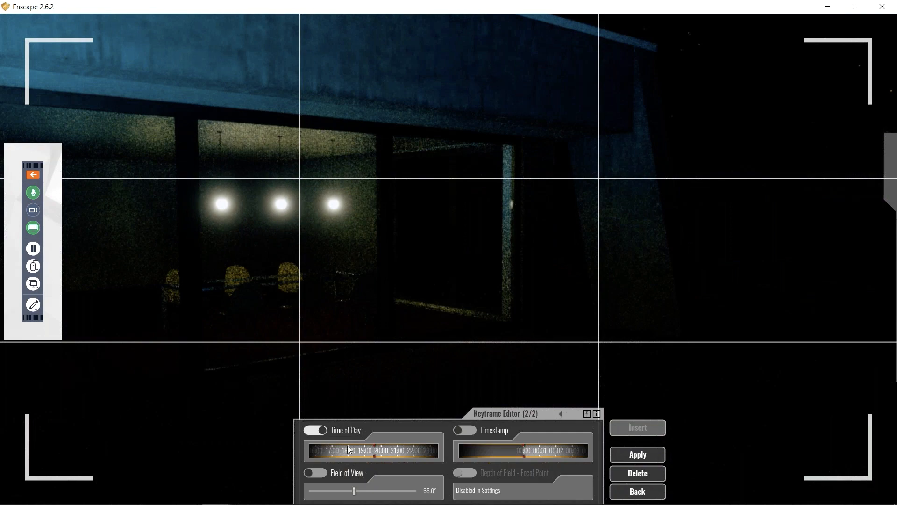
left_click_drag(348, 449, 383, 449)
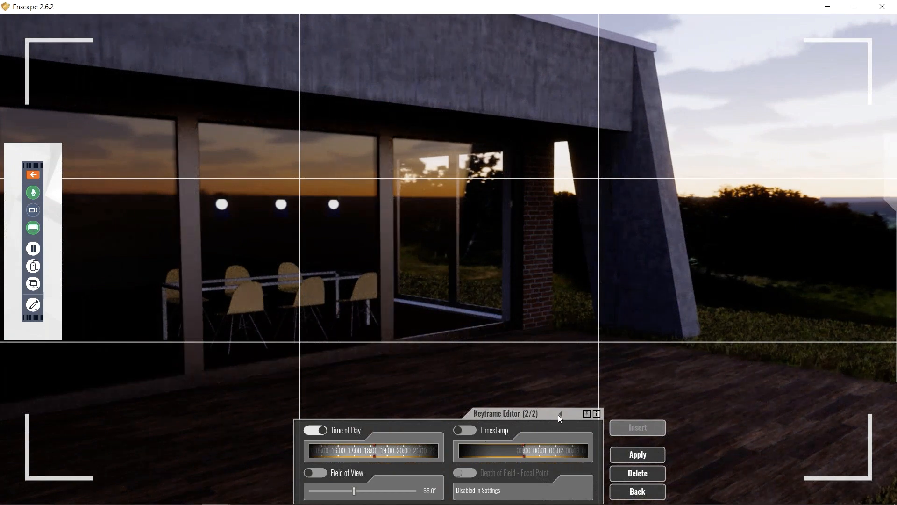
left_click_drag(560, 454, 482, 456)
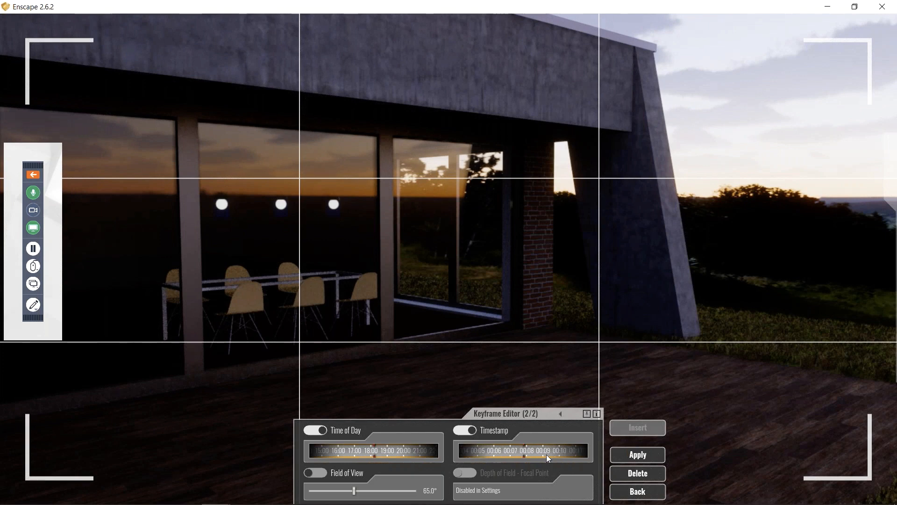
left_click(649, 456)
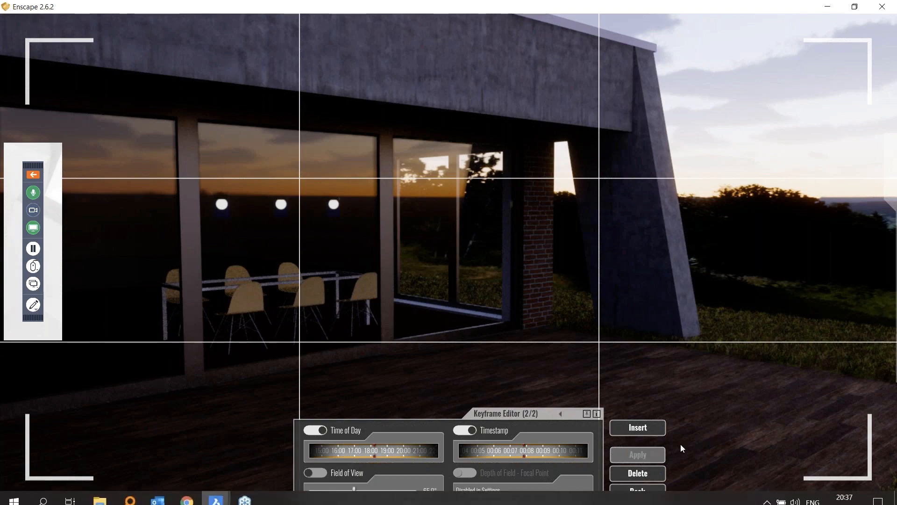
left_click(637, 490)
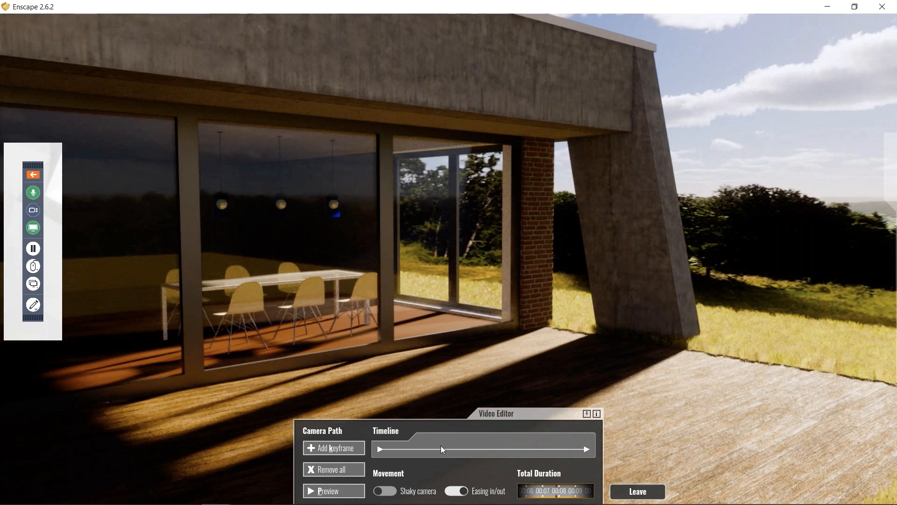
Preview the time-lapse path, and save it from BricsCAD to the Desktop as video_path.xml
left_click(329, 491)
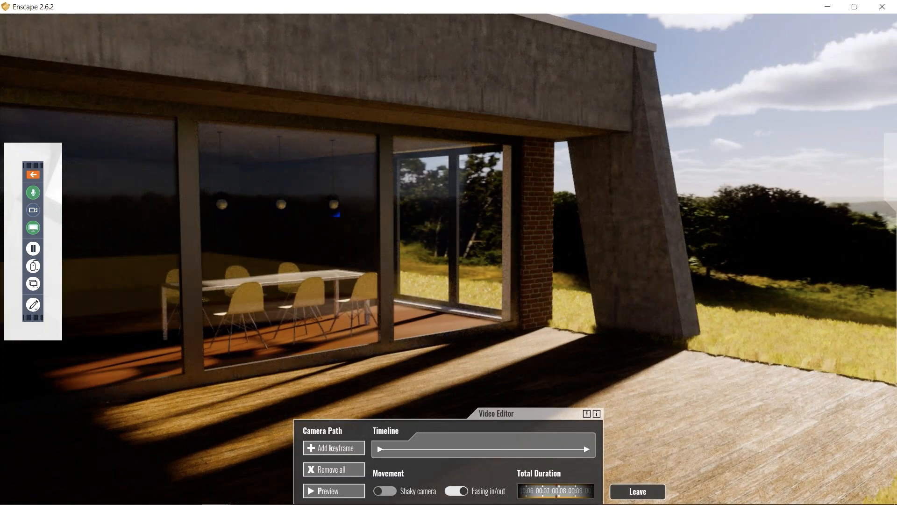
left_click(216, 493)
left_click(191, 447)
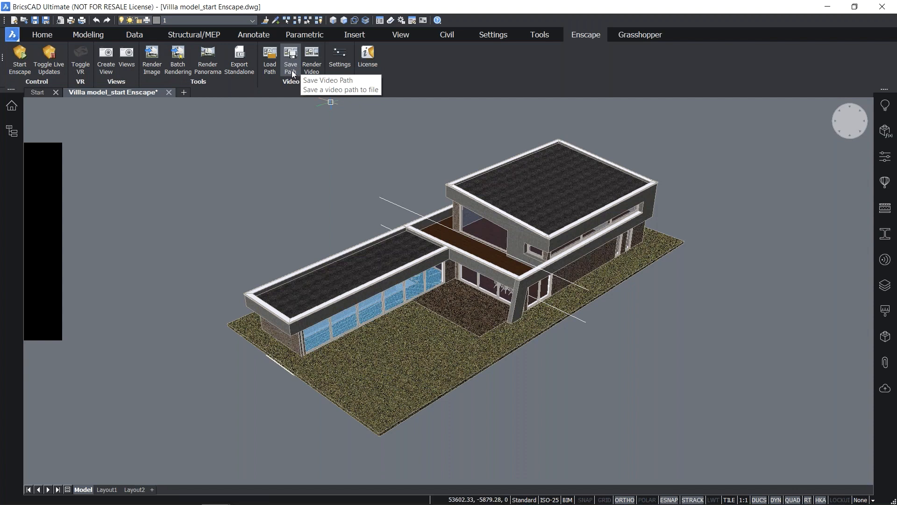
left_click(292, 73)
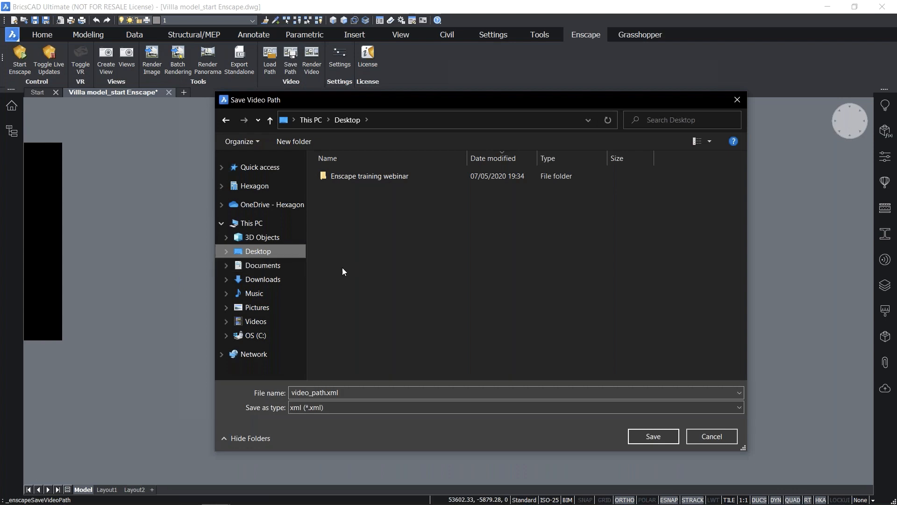
left_click(637, 439)
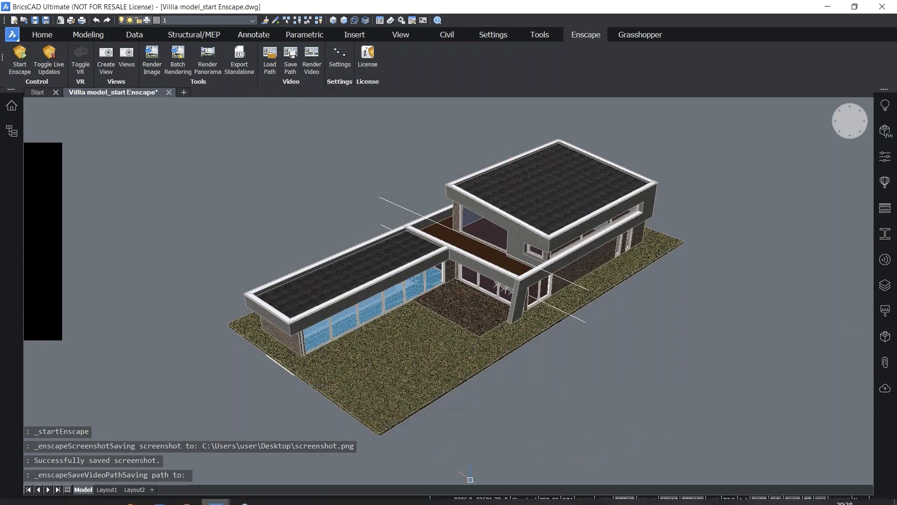
Switch back to Enscape and remove all keyframes from the camera path
mouse_move(219, 496)
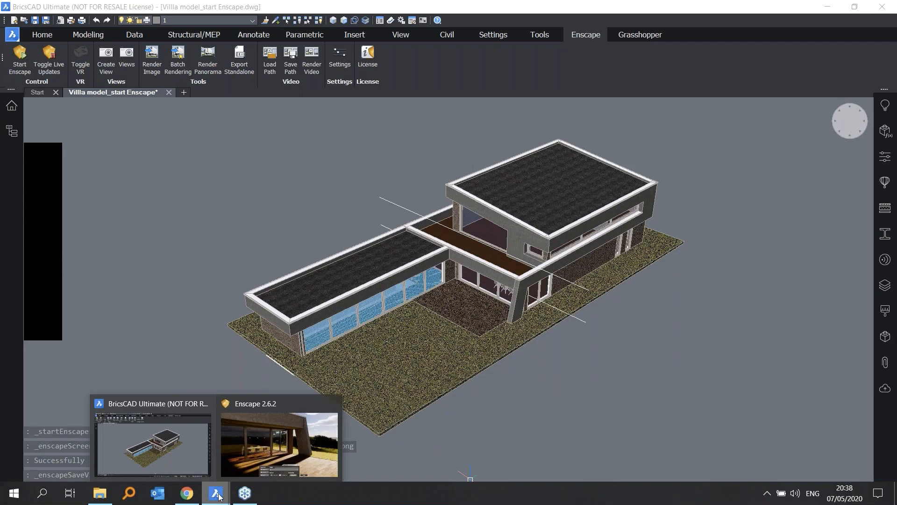
left_click(261, 453)
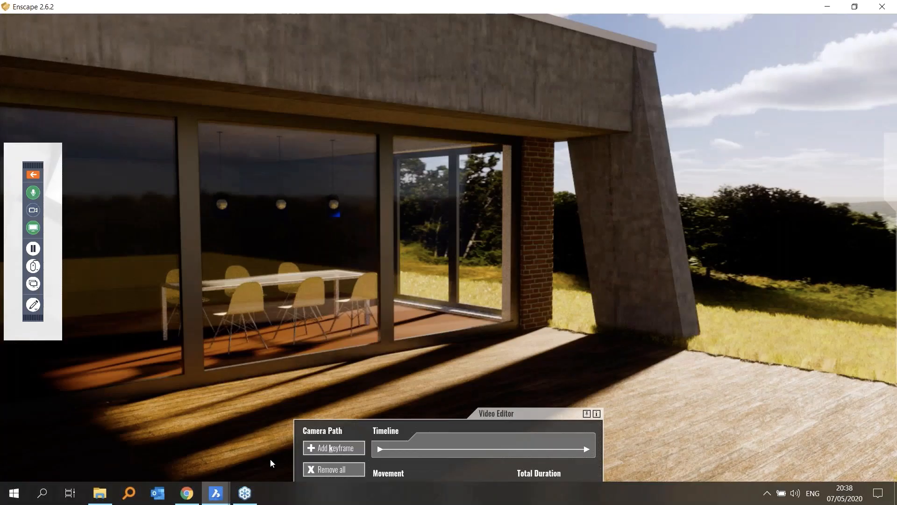
left_click(337, 470)
Switch to BricsCAD and load the video path Walkthrough.xml from the Output_files folder of Enscape training webinar
mouse_move(215, 492)
left_click(185, 469)
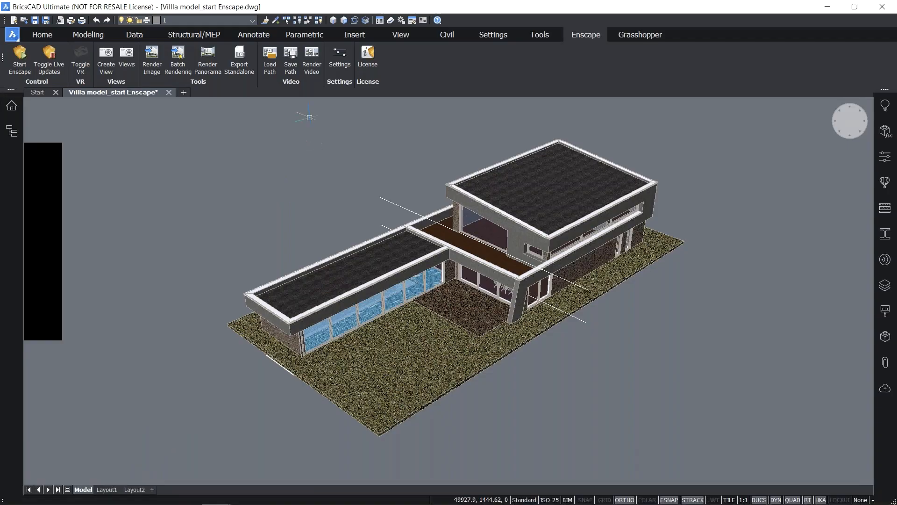
left_click(268, 71)
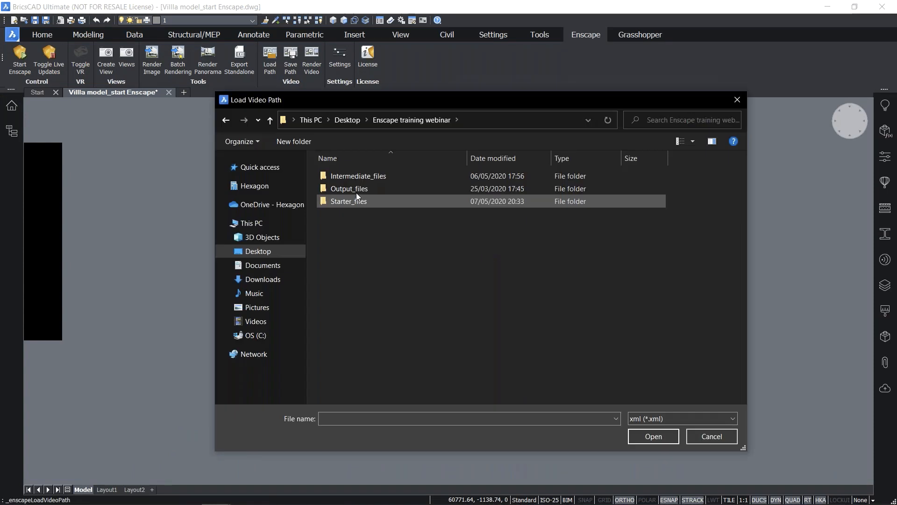
double_click(355, 190)
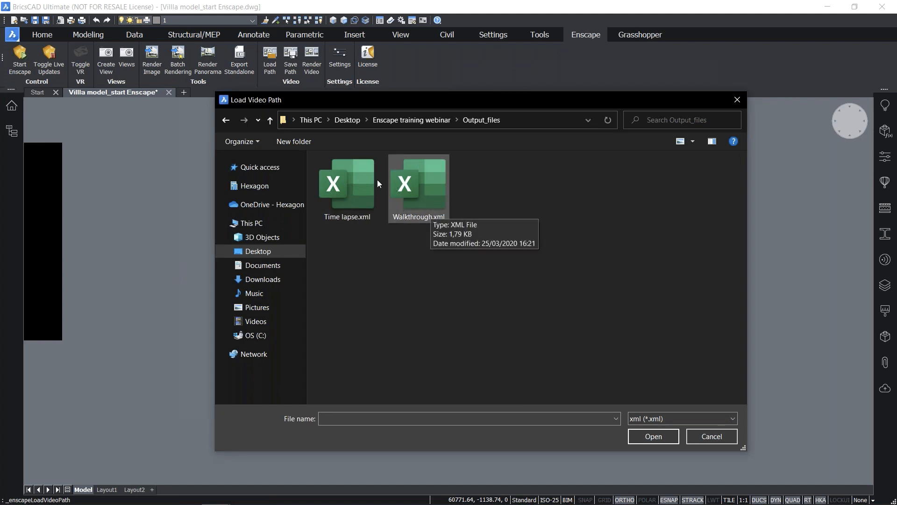
left_click(416, 195)
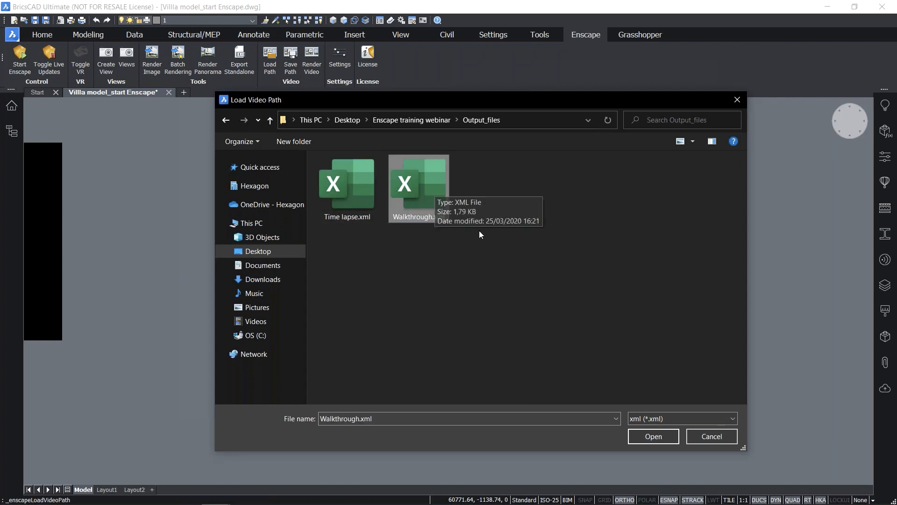
left_click(653, 436)
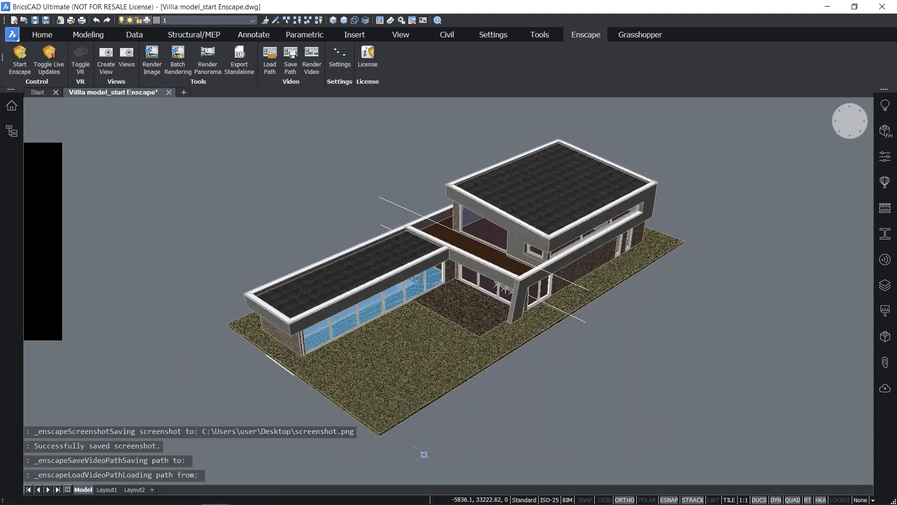
Return to the Enscape window and preview the loaded walkthrough path
mouse_move(330, 504)
mouse_move(219, 494)
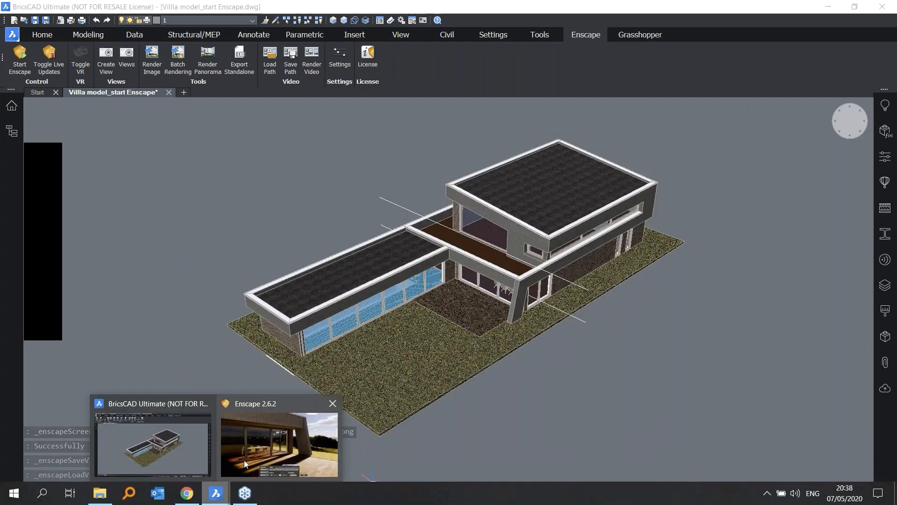
left_click(243, 459)
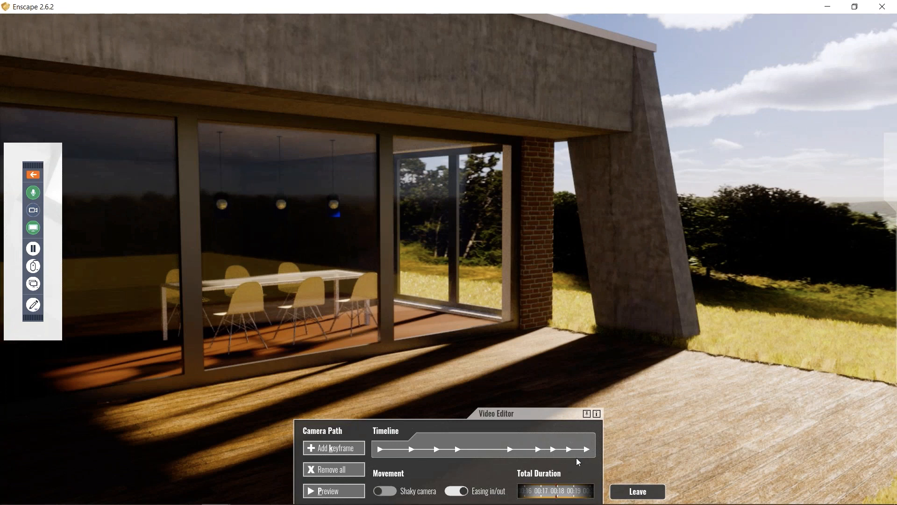
left_click(325, 491)
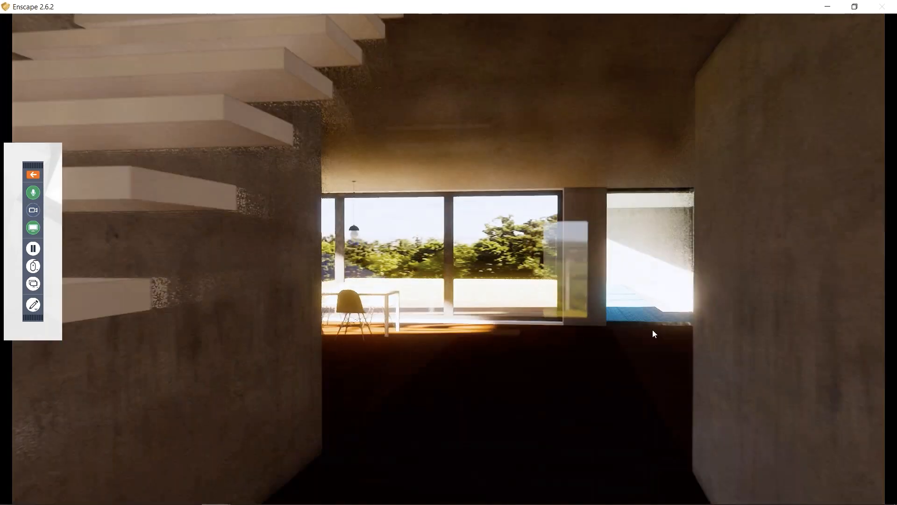
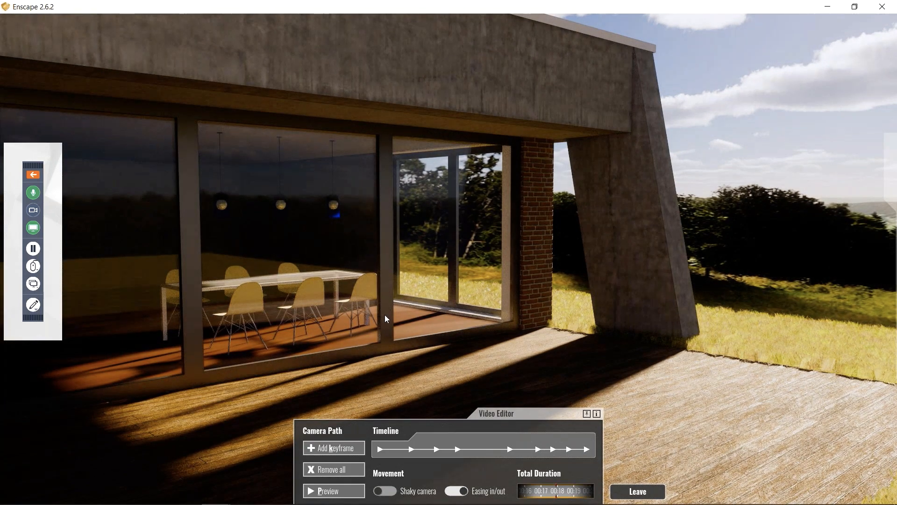
Move back from the terrace to examine the walkthrough's camera path running through the pool hall and dining area
key("d")
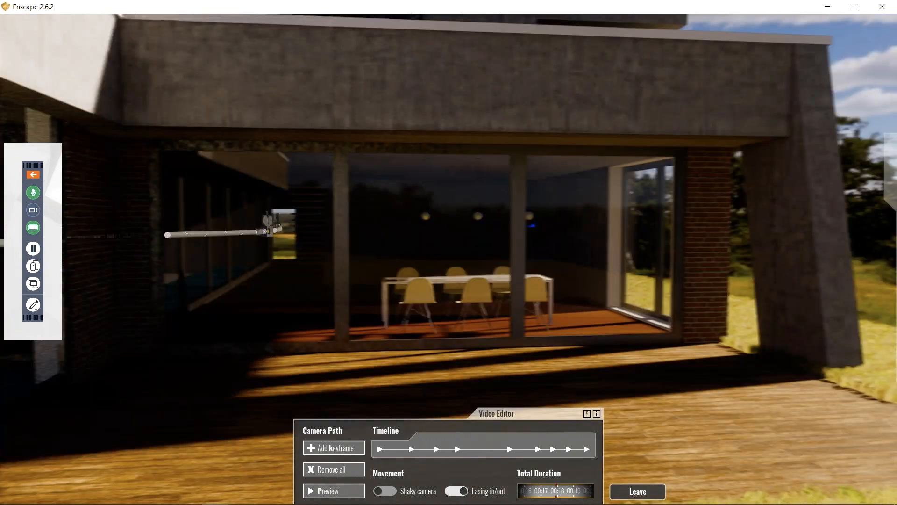
key("a")
key("w")
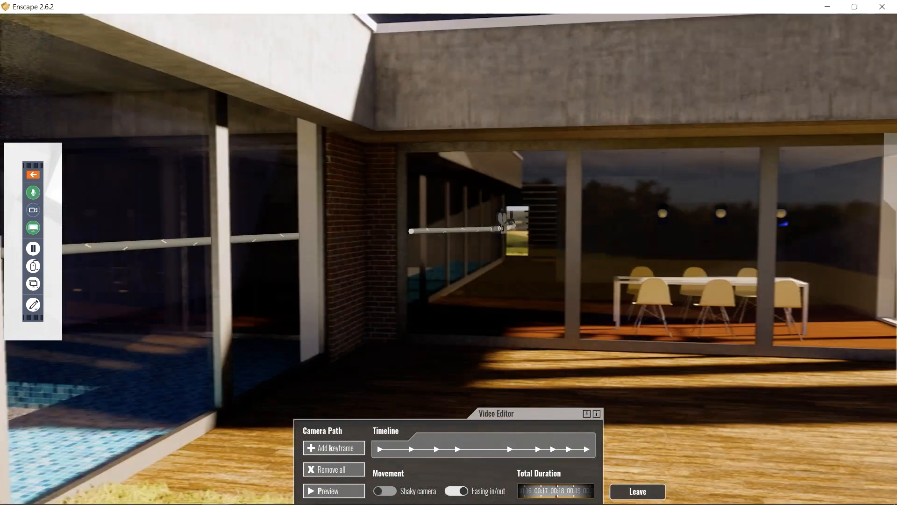
left_click_drag(320, 243, 193, 242)
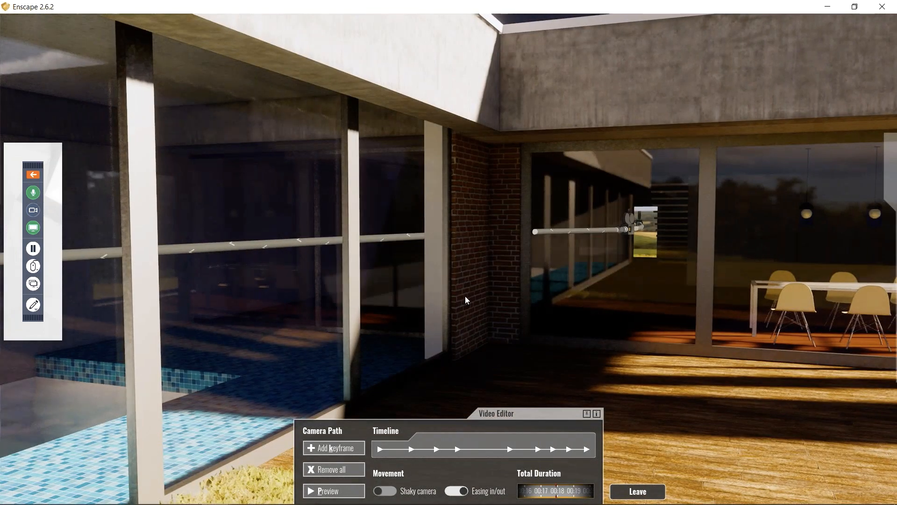
key("d")
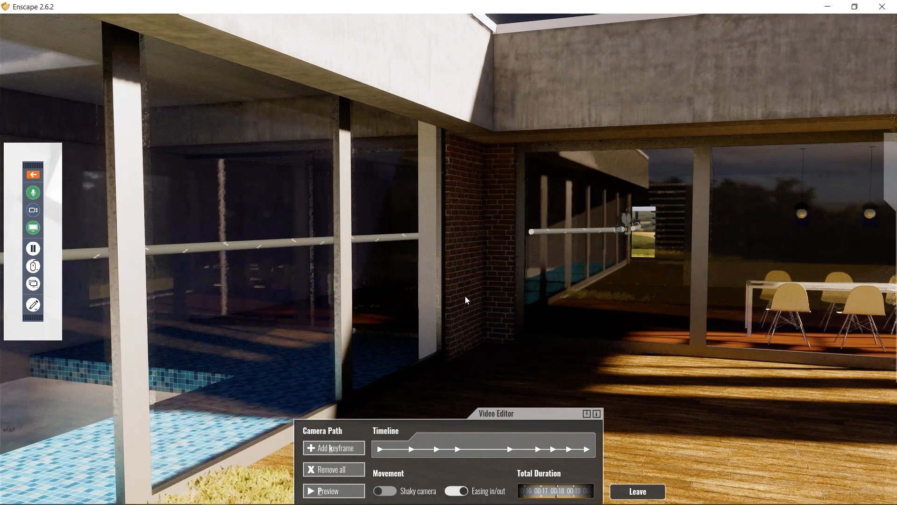
key("s")
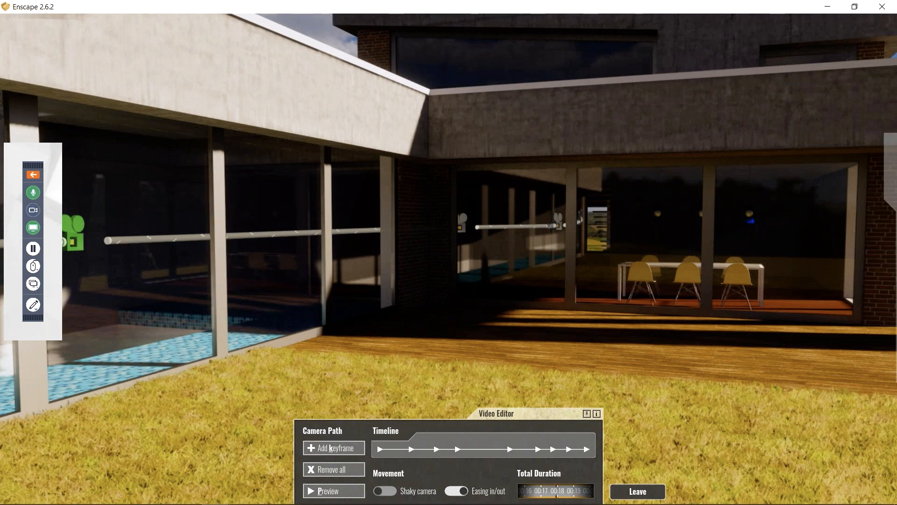
Open the keyframe camera in the pool hall to check its settings, leave it, and look around along the path
left_click(77, 231)
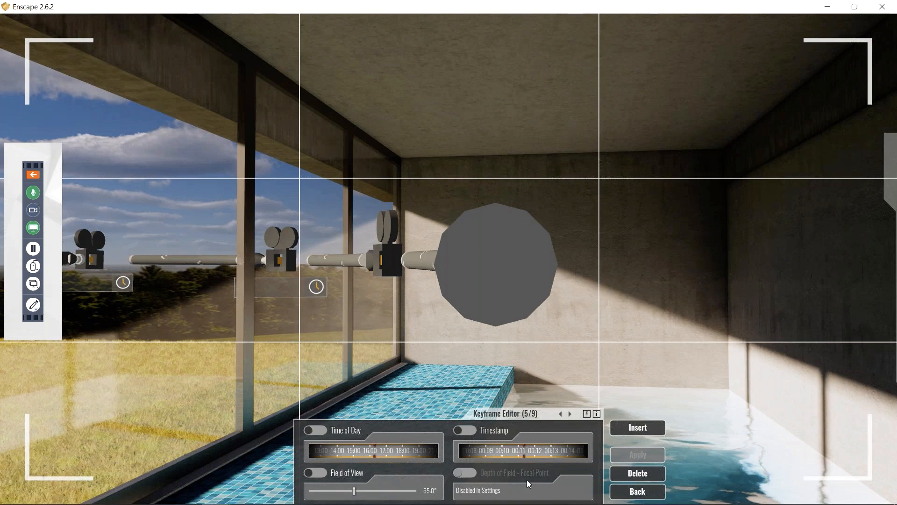
left_click(632, 492)
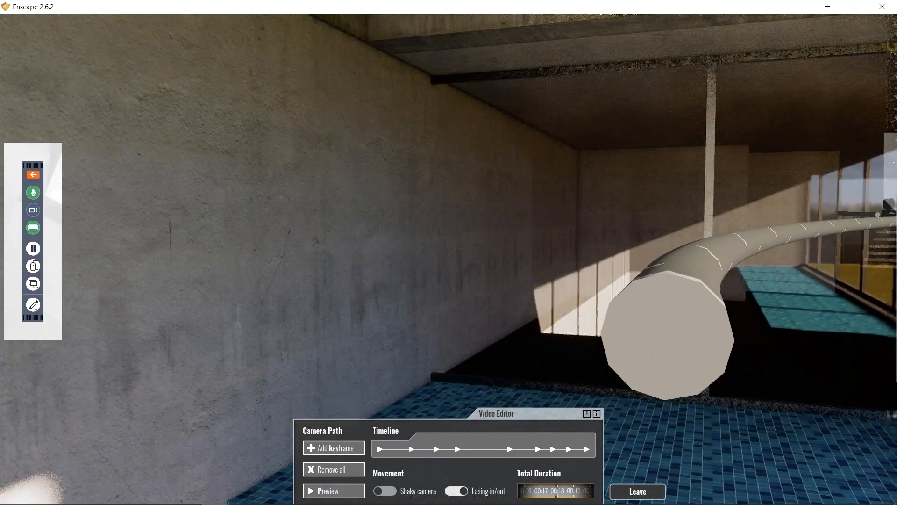
left_click_drag(449, 259, 637, 256)
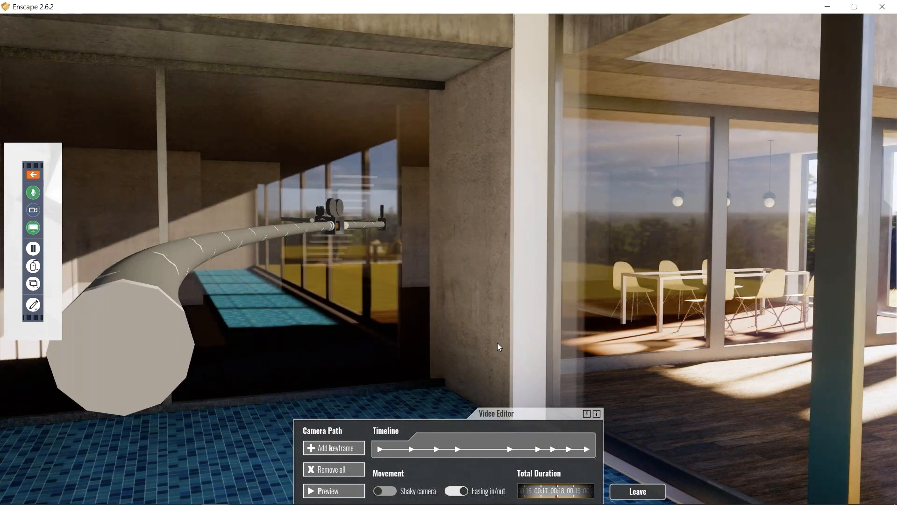
Remove all keyframes from the camera path and switch to BricsCAD, leaving nothing selected
left_click(327, 469)
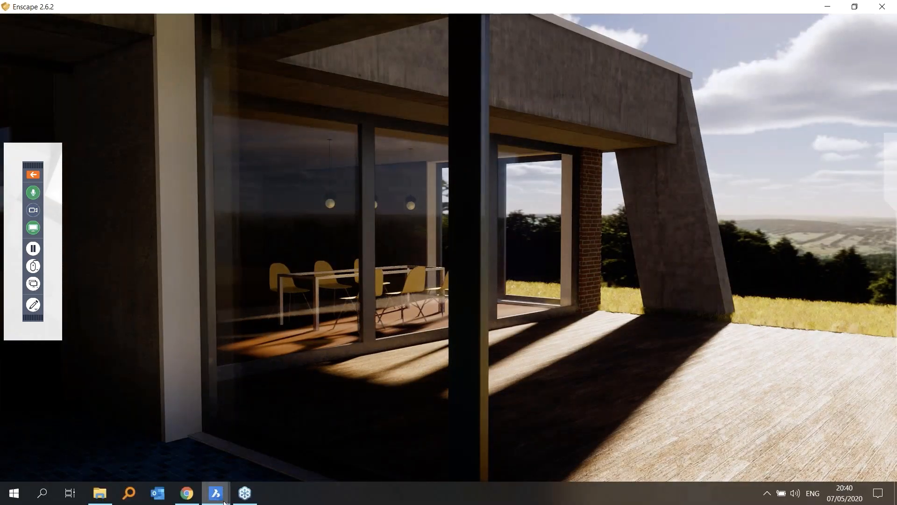
mouse_move(216, 498)
left_click(196, 469)
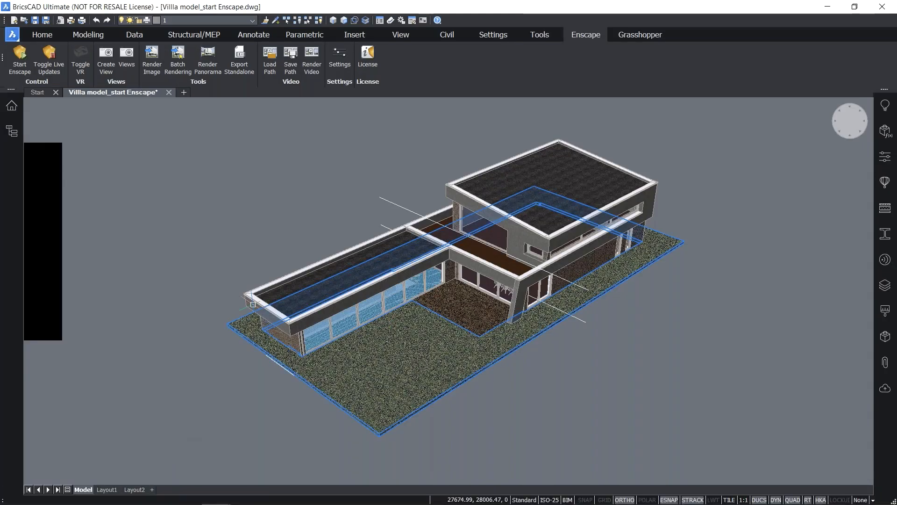
left_click(199, 221)
left_click(209, 230)
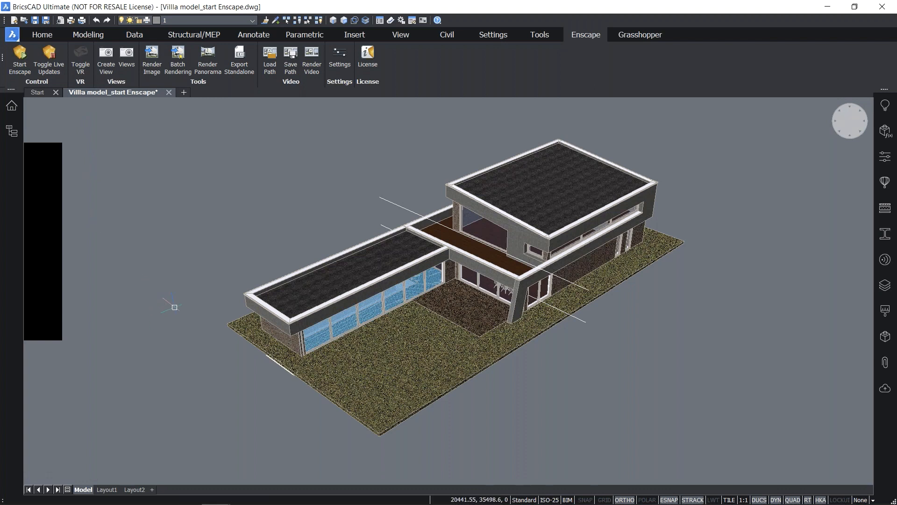
Return to the Enscape window and look around the terrace and dining-area windows
mouse_move(215, 502)
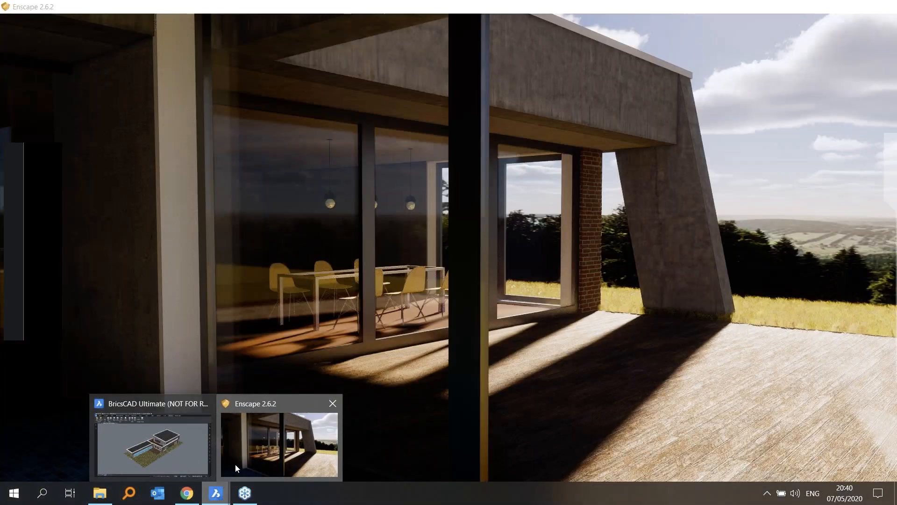
left_click(235, 463)
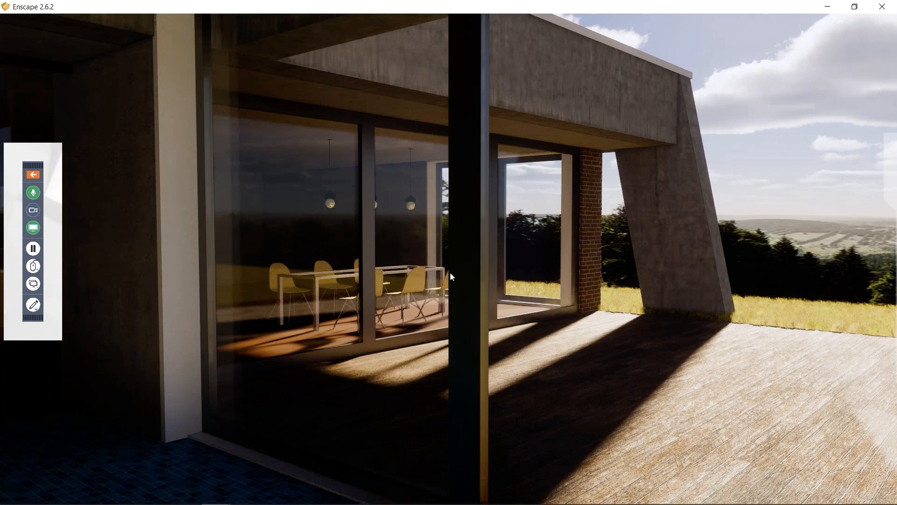
left_click_drag(429, 276, 368, 123)
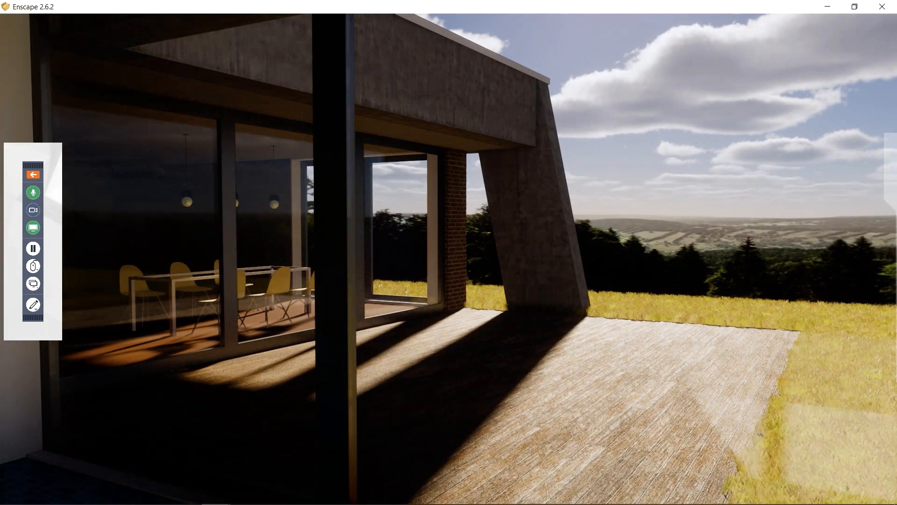
left_click_drag(397, 376, 501, 377)
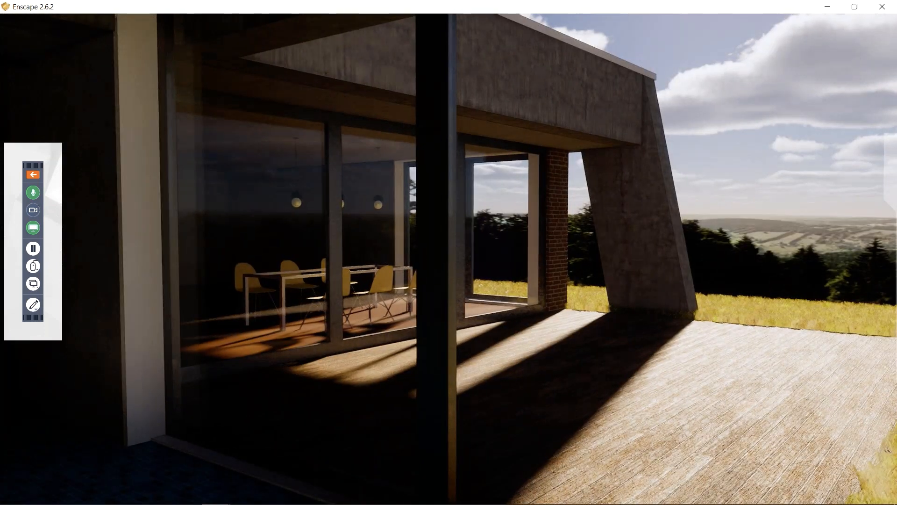
Switch to BricsCAD and check where a standalone executable would be exported, leaving without saving one
mouse_move(236, 493)
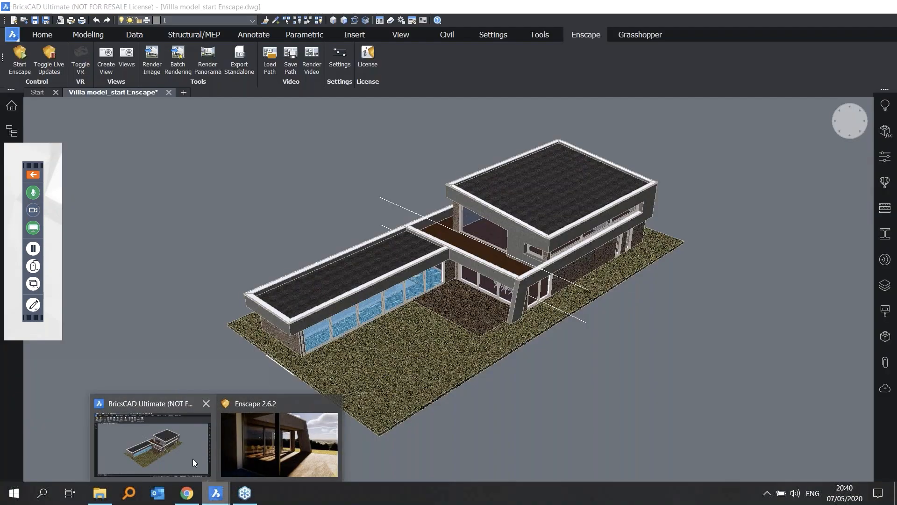
left_click(193, 459)
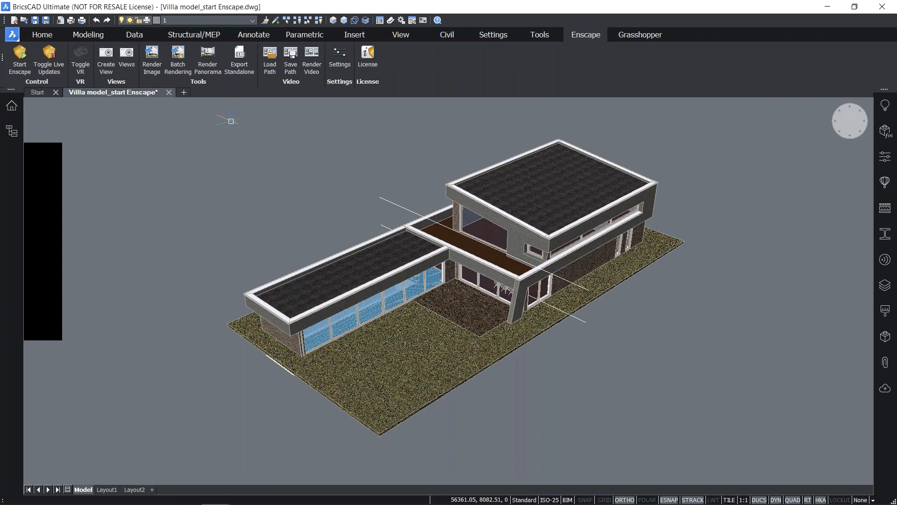
left_click(239, 58)
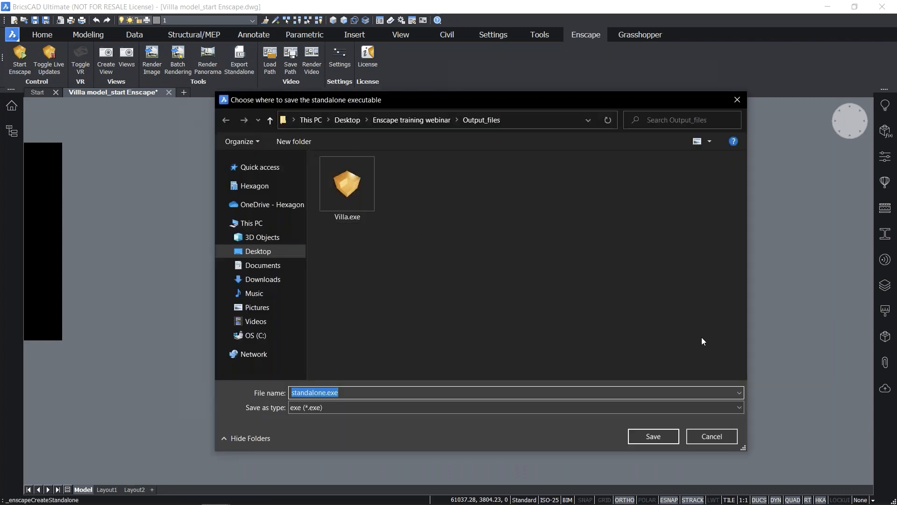
left_click(707, 440)
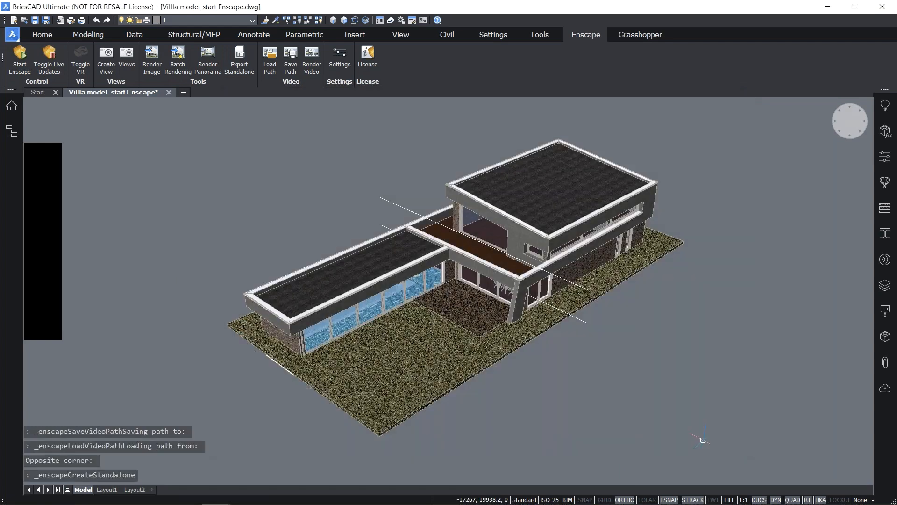
Close BricsCAD, saving the changes to Villla model_start Enscape.dwg
left_click(667, 420)
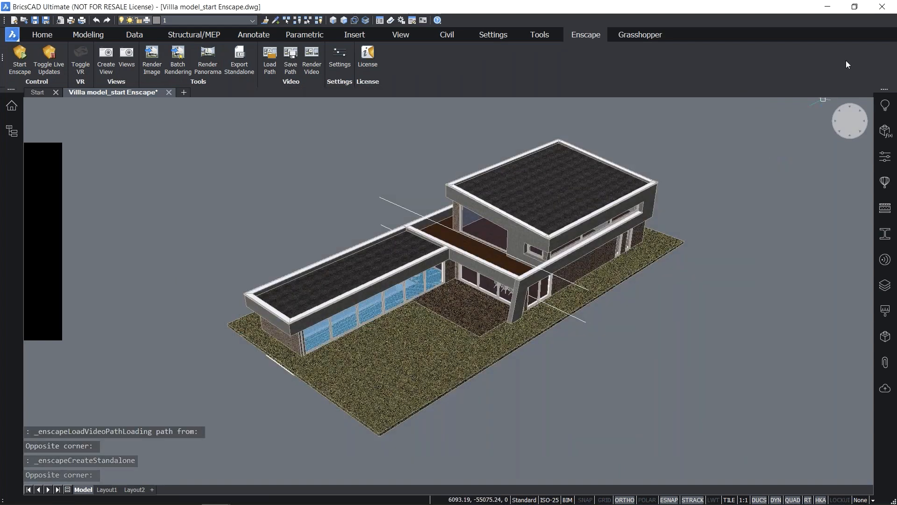
left_click(882, 7)
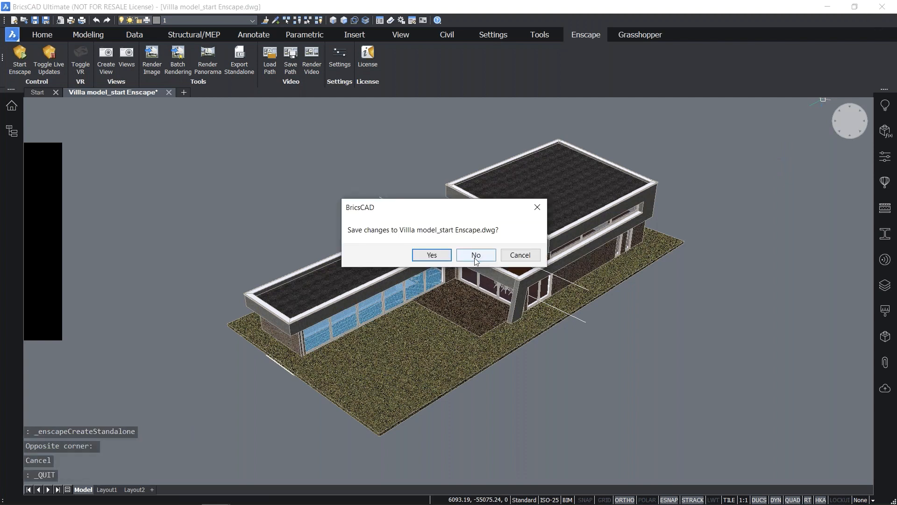
left_click(436, 260)
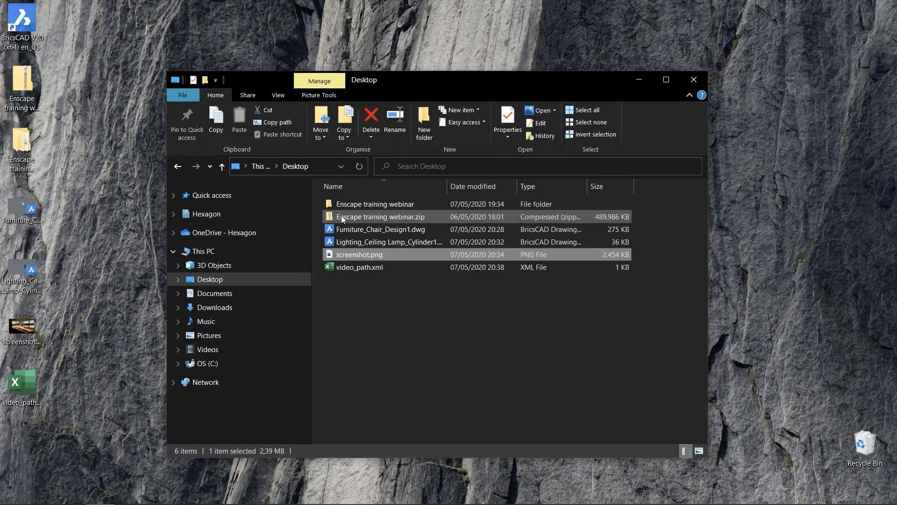
Launch Villa.exe from the Output_files folder of Enscape training webinar in File Explorer and maximize its window
double_click(362, 205)
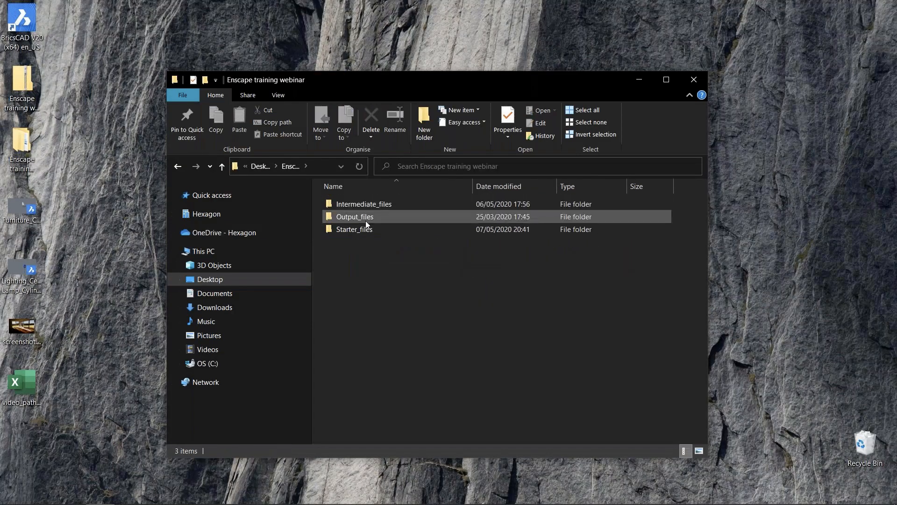
double_click(366, 219)
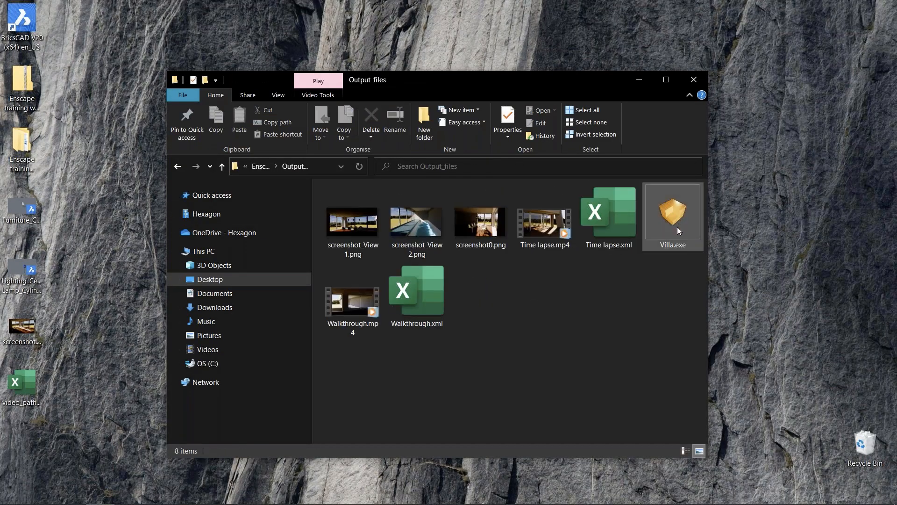
double_click(677, 227)
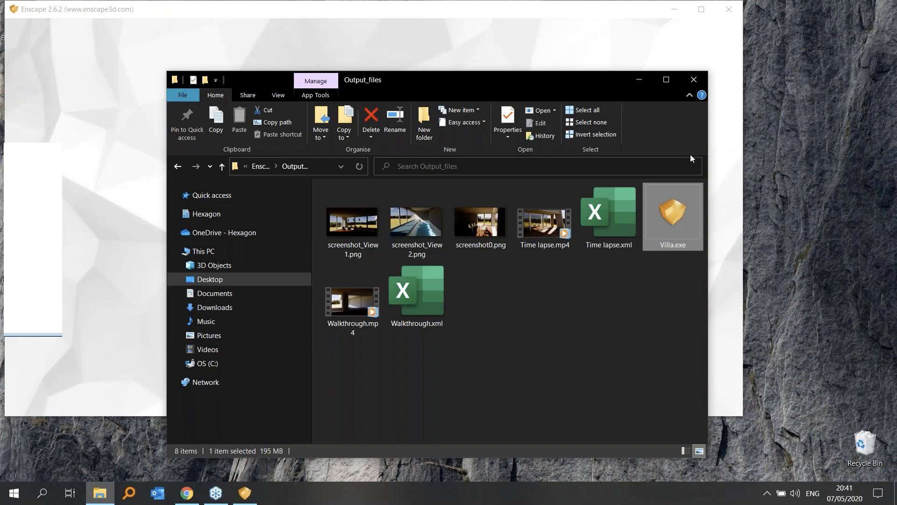
left_click(593, 16)
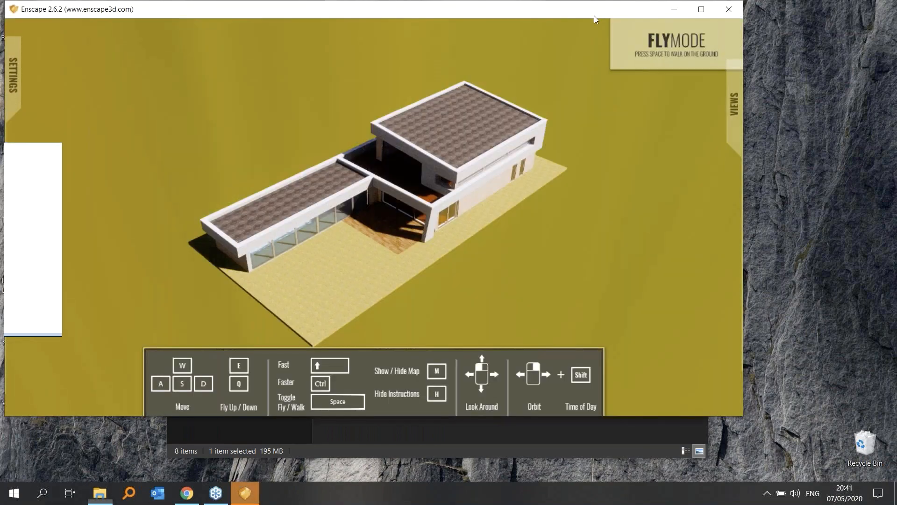
left_click_drag(593, 16, 647, 32)
double_click(647, 28)
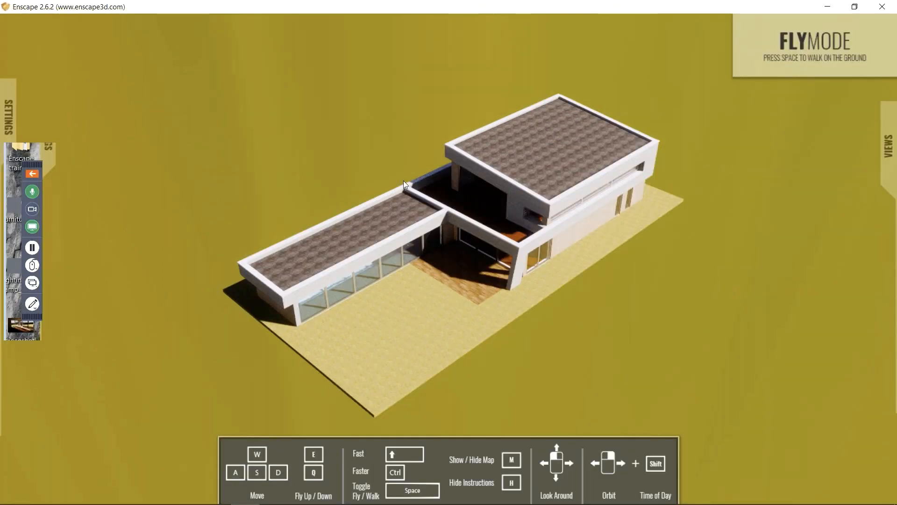
Approach the villa's terrace in the standalone model, switch to walk mode and face the dining-room windows
left_click_drag(417, 336, 415, 311)
scroll(418, 308, "up", 1)
scroll(415, 300, "up", 4)
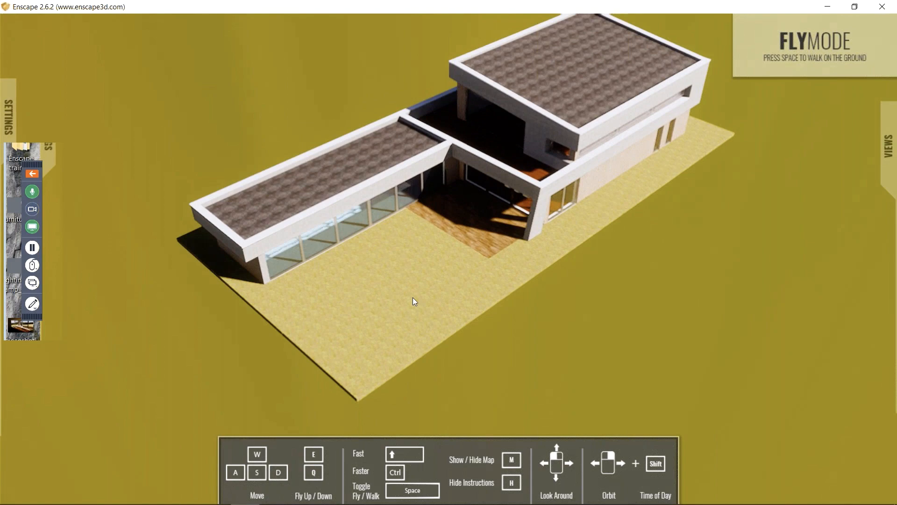
scroll(414, 299, "up", 8)
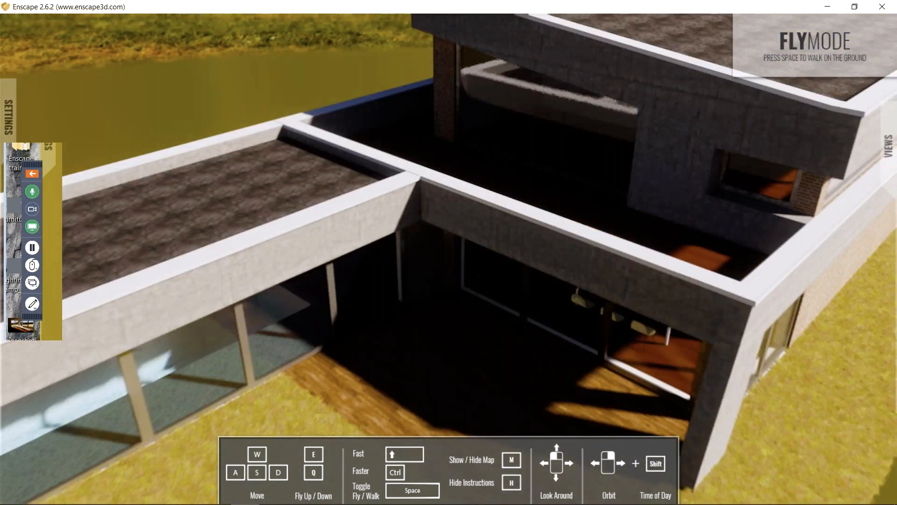
key("space")
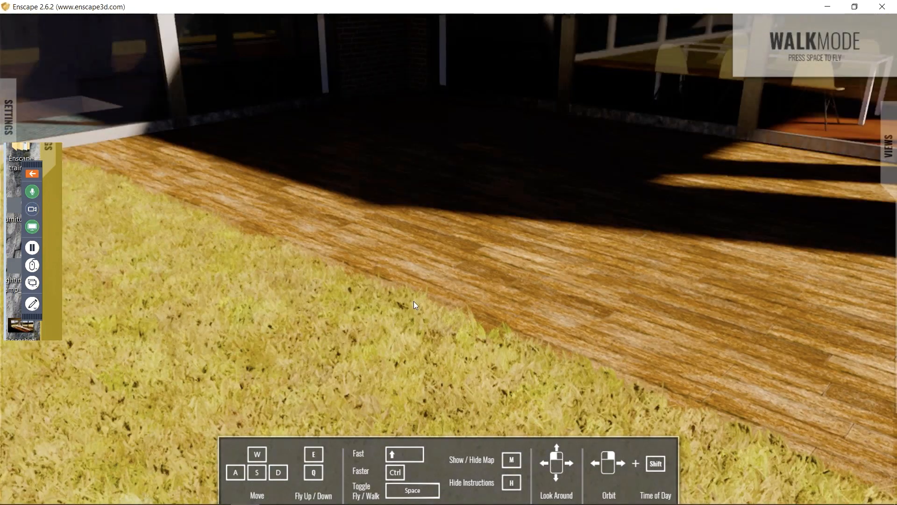
left_click_drag(414, 301, 424, 420)
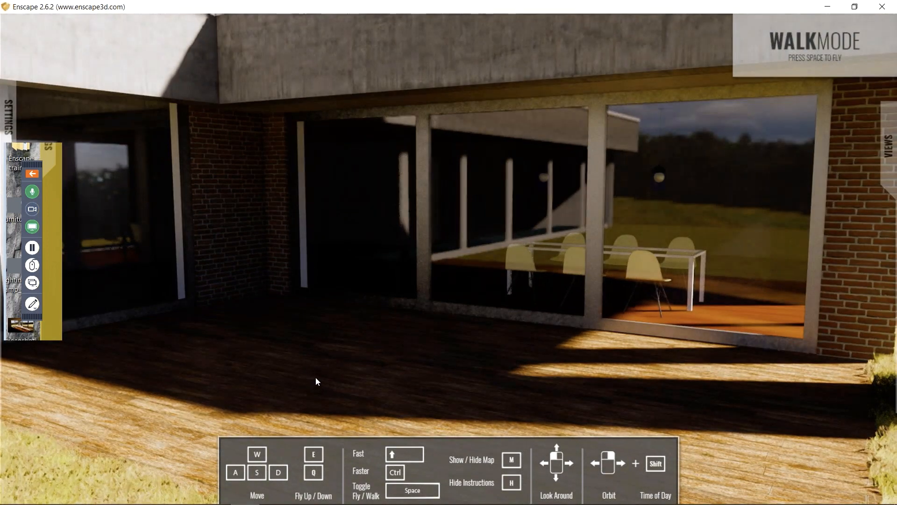
Walk back from the terrace onto the lawn and examine the dining-area facade from different angles
left_click_drag(647, 281, 502, 239)
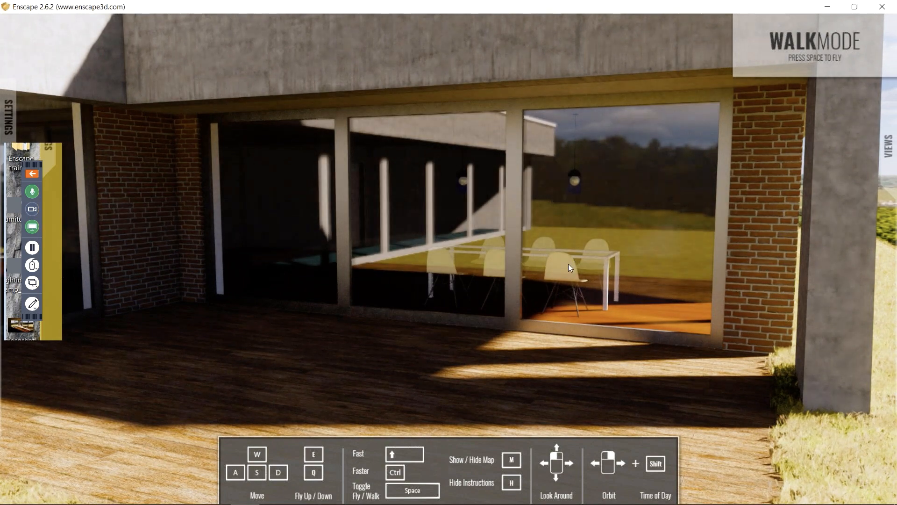
key("s")
left_click_drag(449, 228, 138, 245)
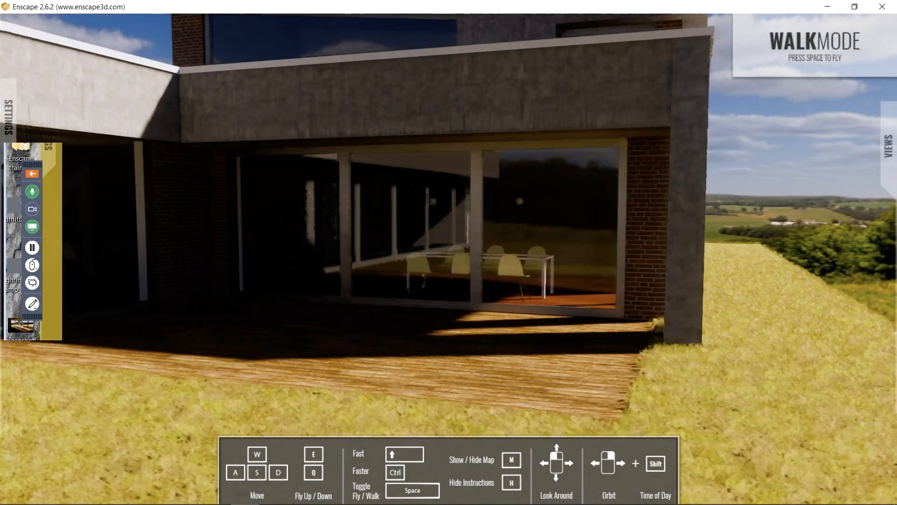
left_click_drag(372, 253, 442, 255)
key("a")
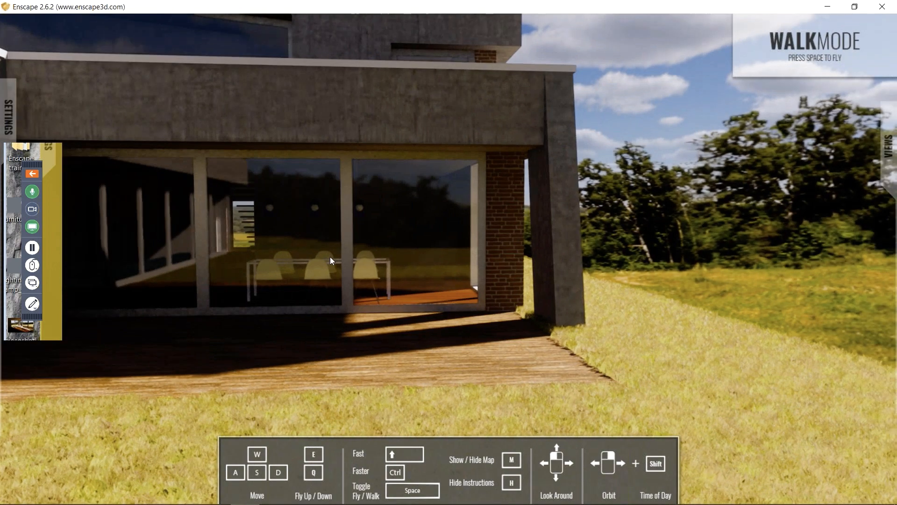
Check the visual settings, visit the saved views View 1 and View 2, and return to View 1
left_click(14, 118)
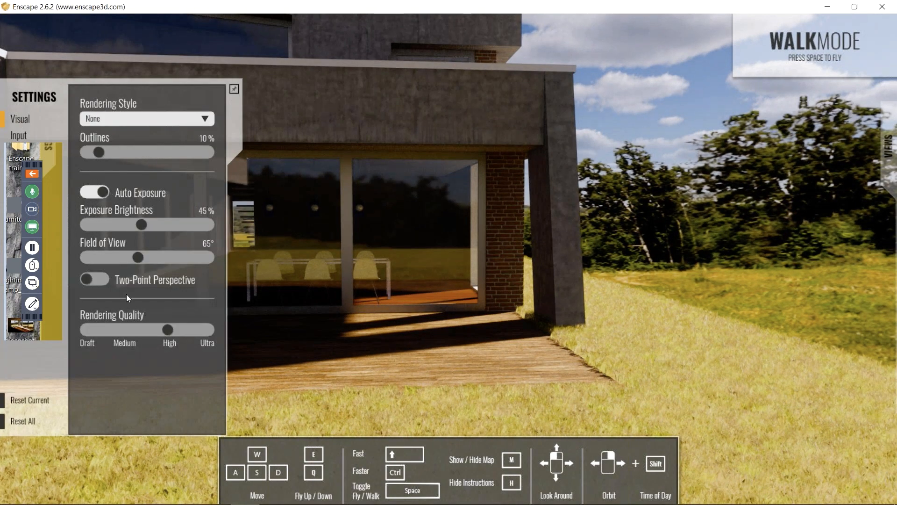
mouse_move(888, 146)
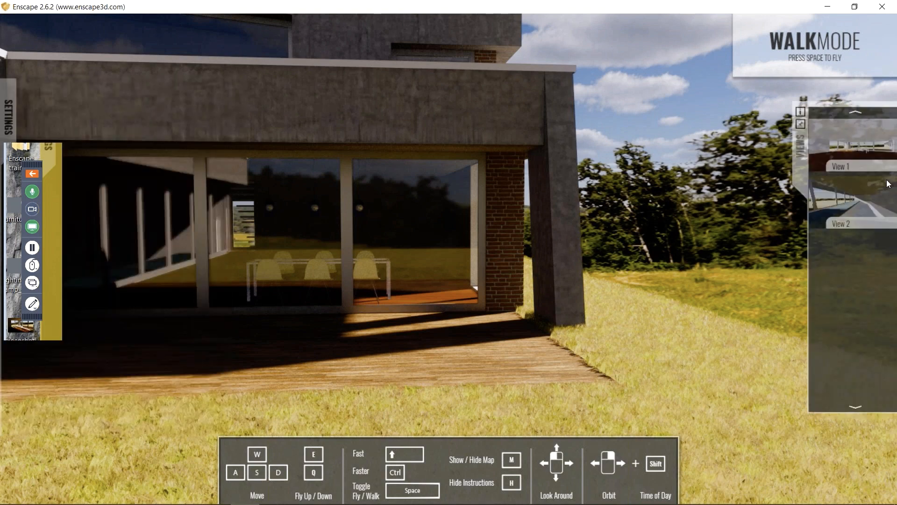
left_click(861, 149)
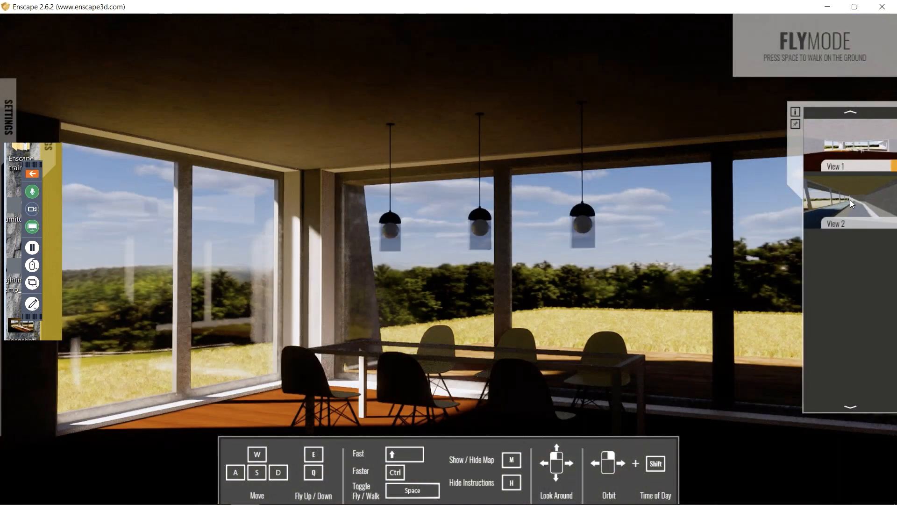
left_click(849, 210)
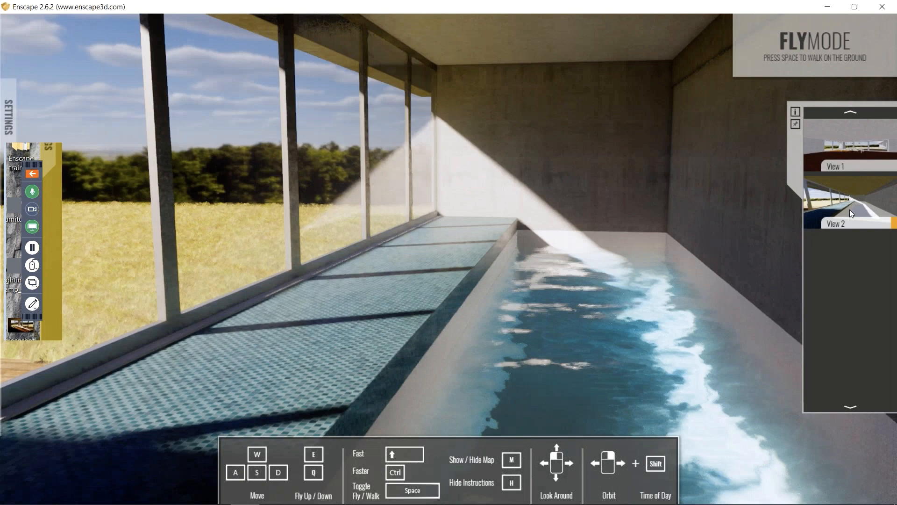
left_click(856, 142)
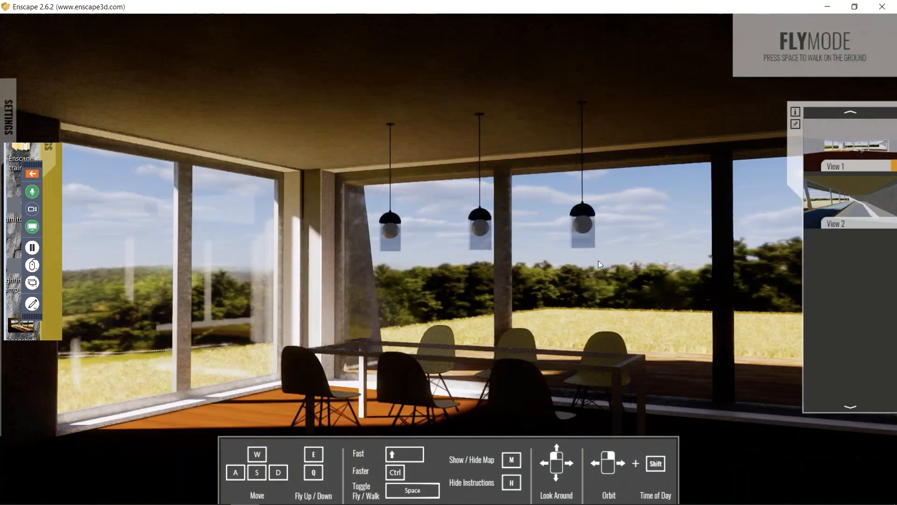
Hide the navigation instructions and look around the dining area from View 1
left_click_drag(597, 257, 302, 92)
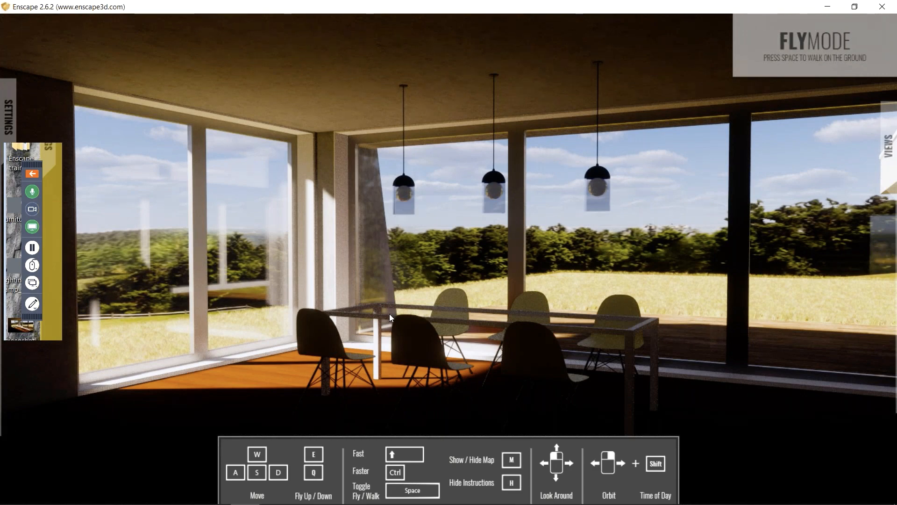
key("h")
left_click_drag(386, 306, 470, 304)
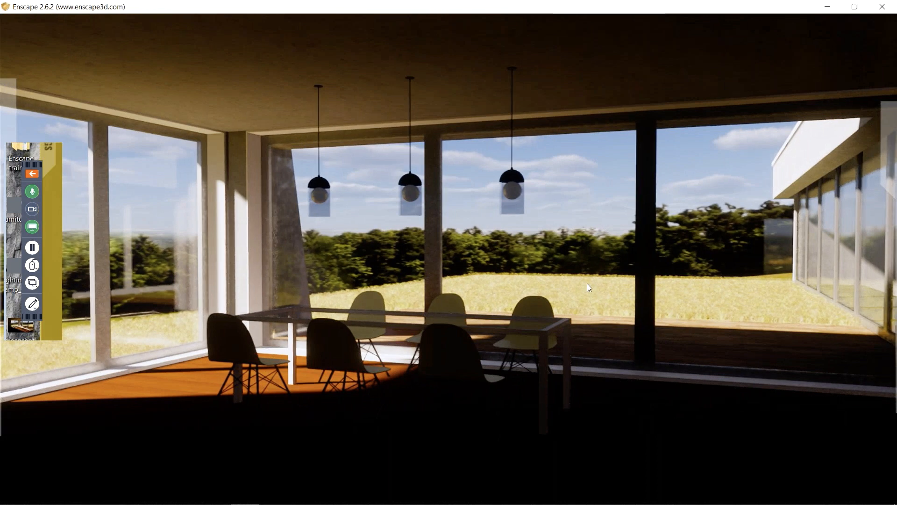